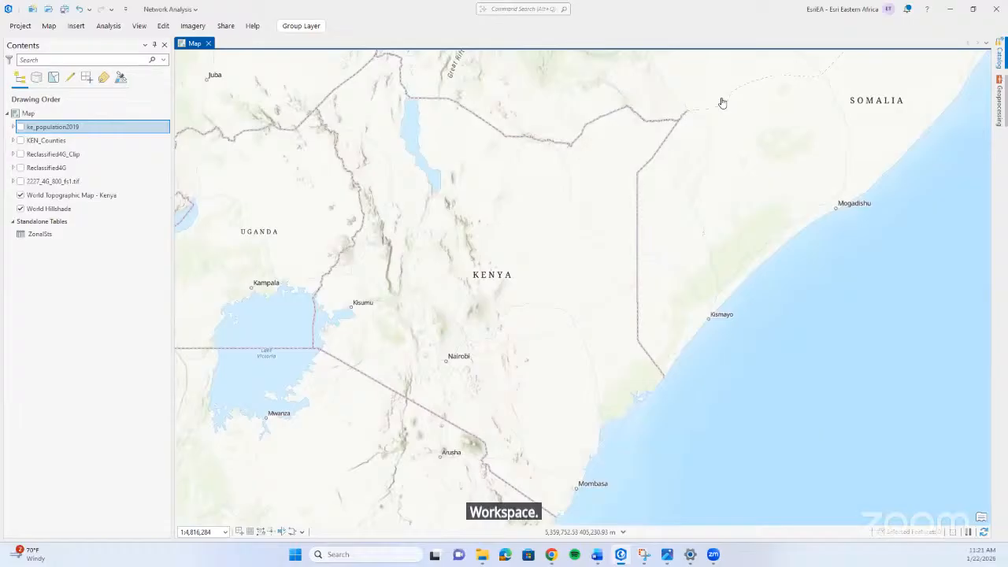
{"action": "left_click", "coordinate": [1000, 58]}
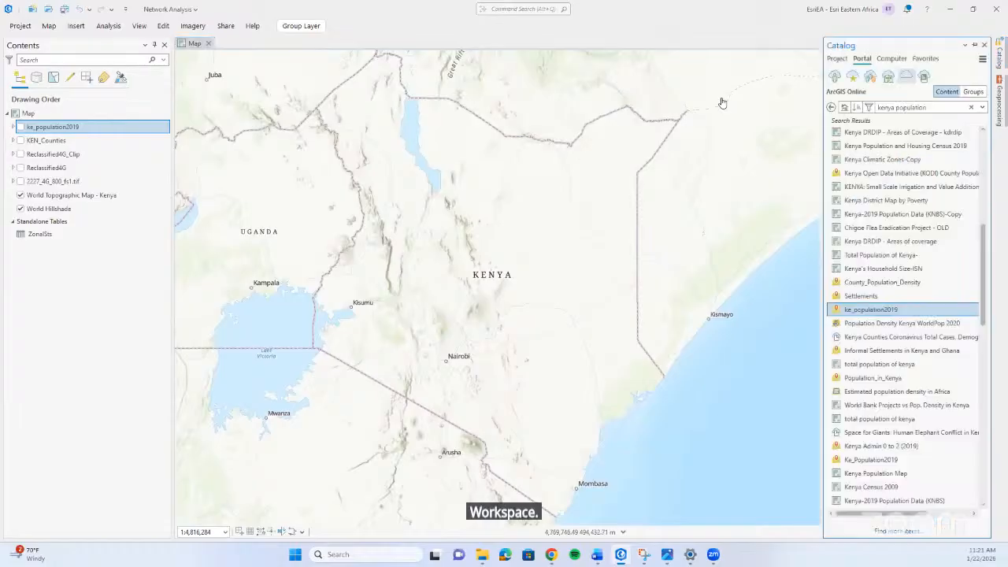
{"action": "left_click", "coordinate": [838, 59]}
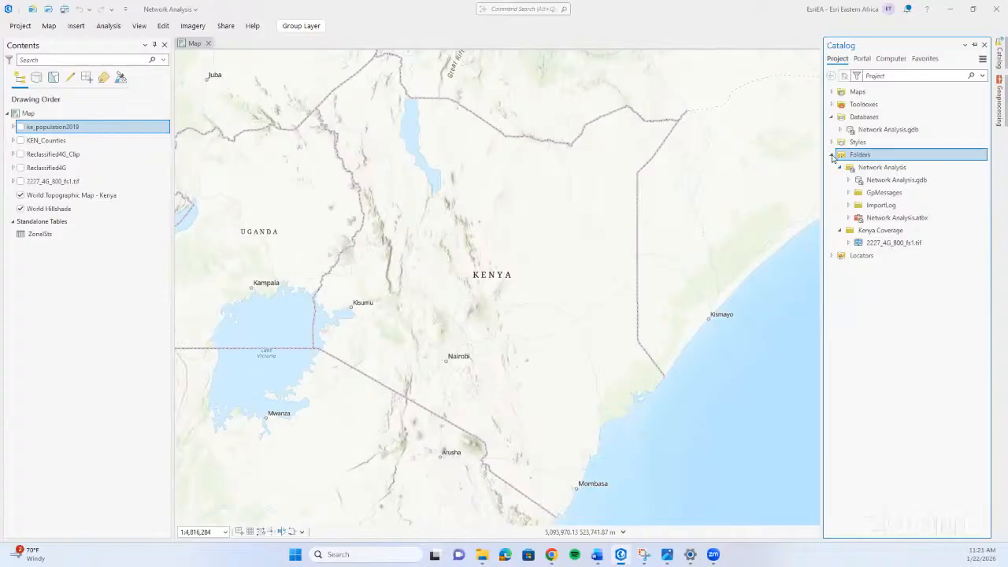
{"action": "right_click", "coordinate": [875, 156]}
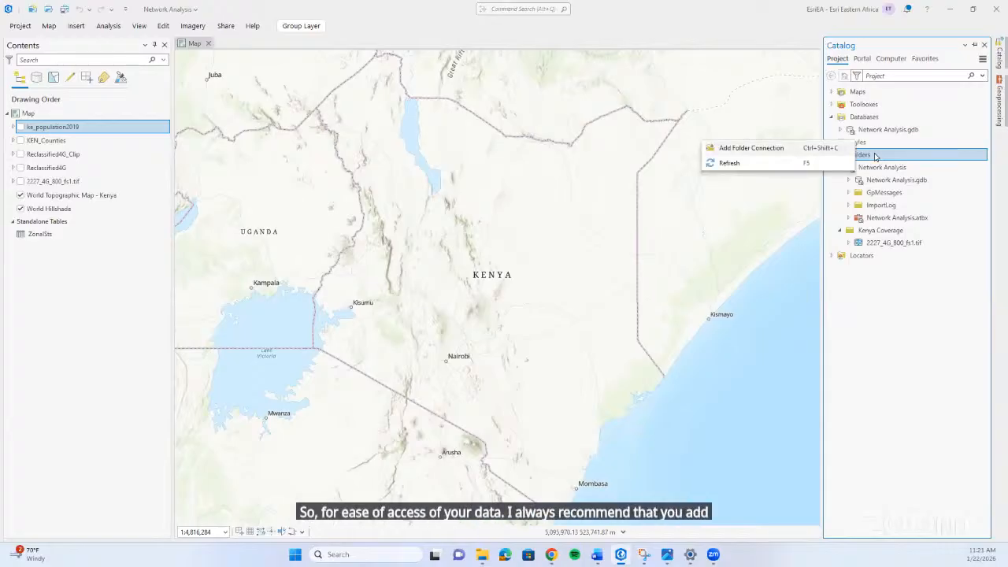
{"action": "left_click", "coordinate": [773, 149]}
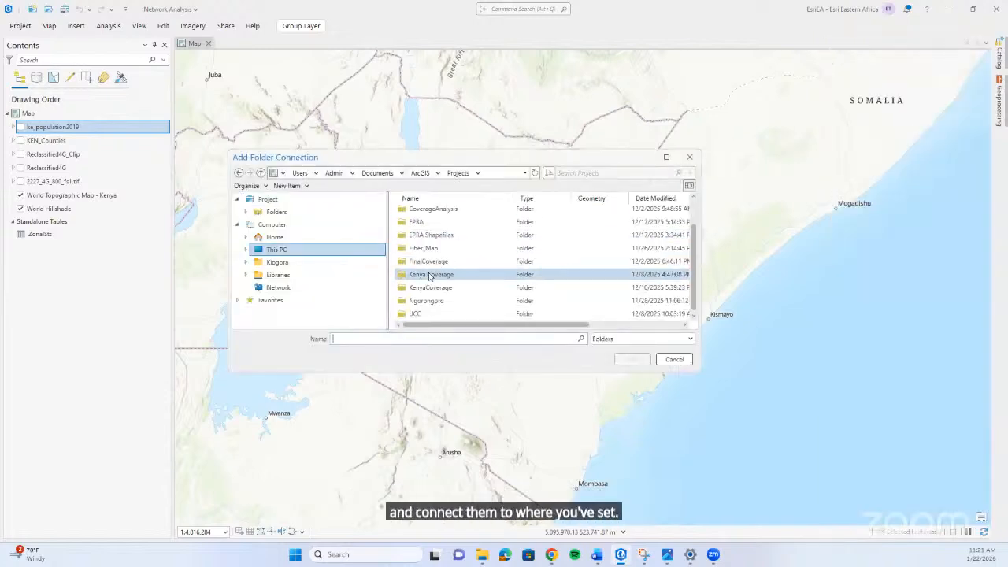
{"action": "scroll", "coordinate": [430, 275], "scroll_direction": "up", "scroll_amount": 1}
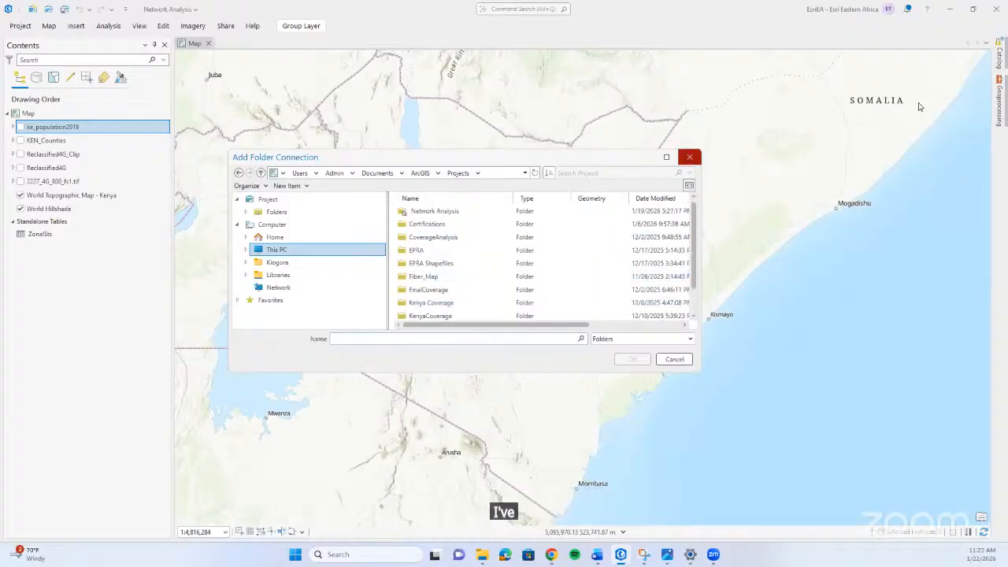
{"action": "left_click", "coordinate": [690, 159]}
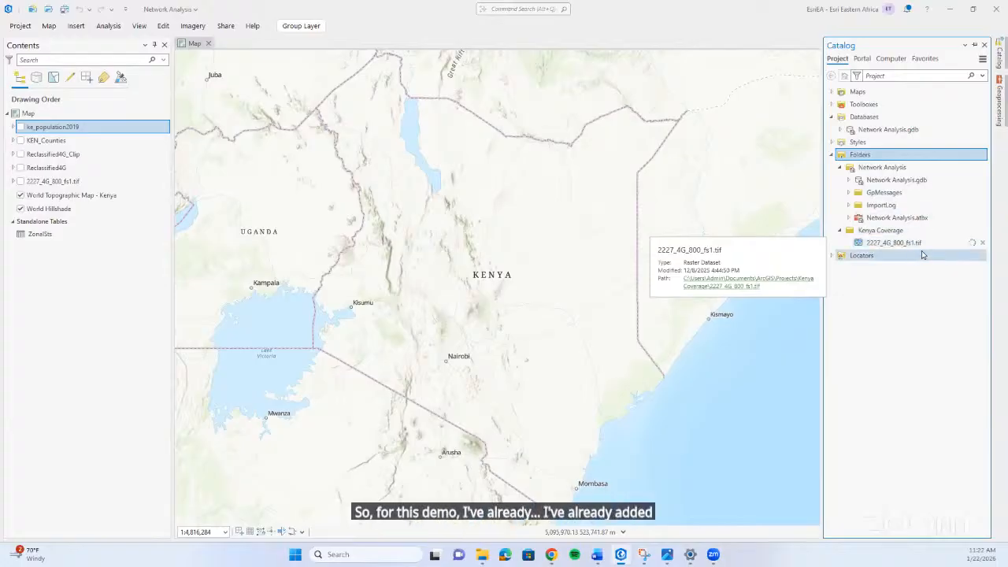
Show the 2227_4G_800_fs1.tif raster on the map and expand its legend.
{"action": "left_click", "coordinate": [20, 181]}
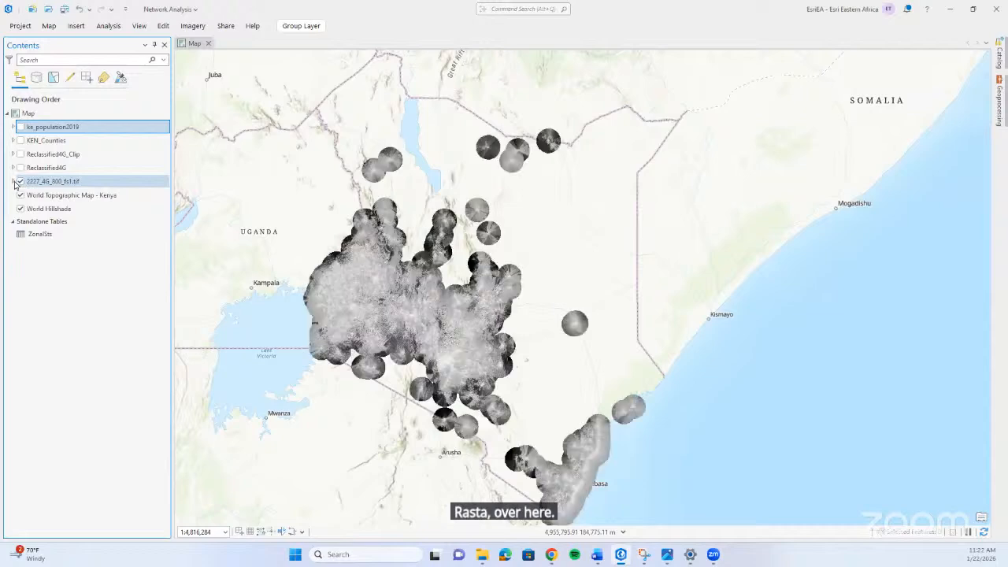
{"action": "left_click", "coordinate": [14, 181]}
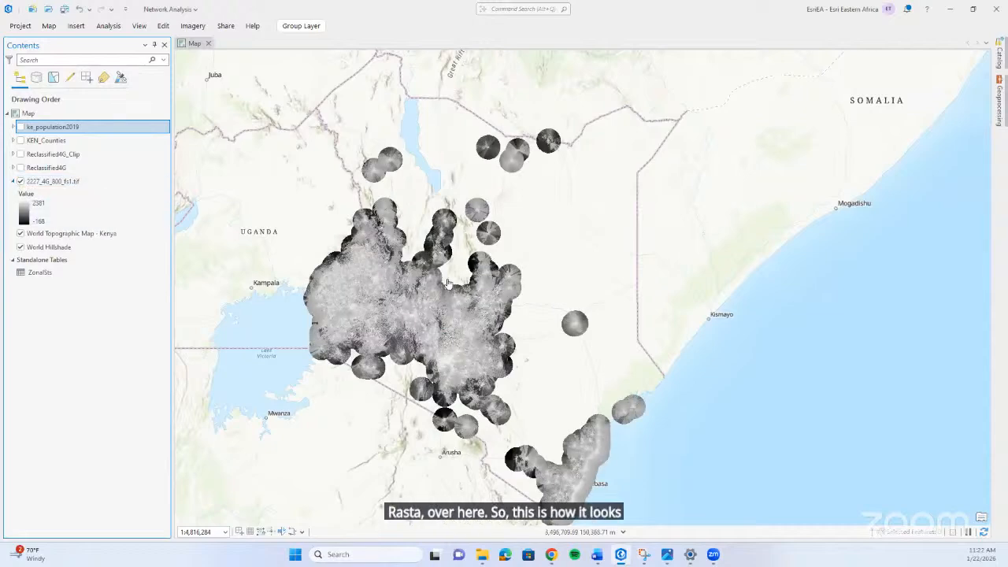
{"action": "left_click_drag", "start_coordinate": [409, 273], "coordinate": [430, 259]}
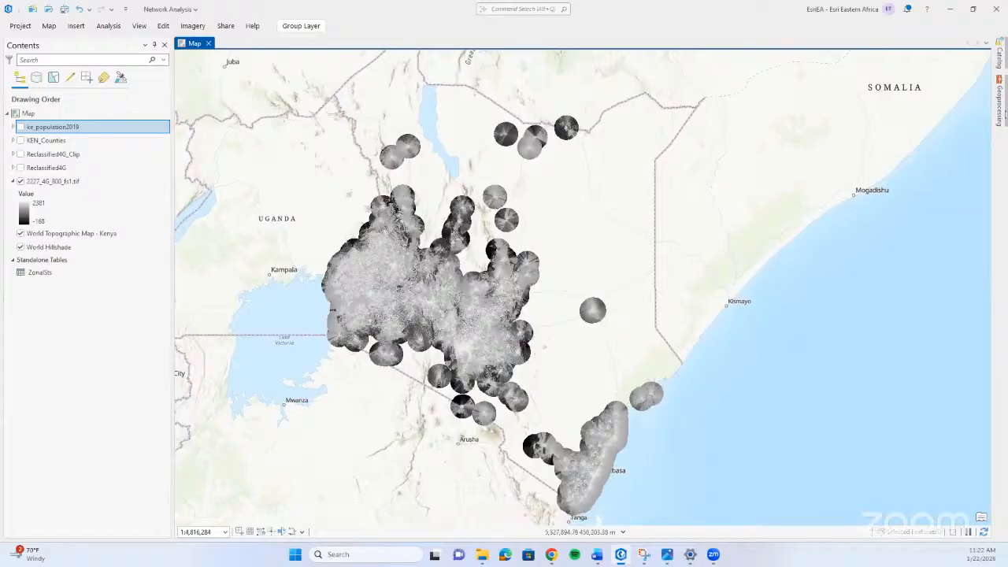
{"action": "left_click", "coordinate": [1002, 110]}
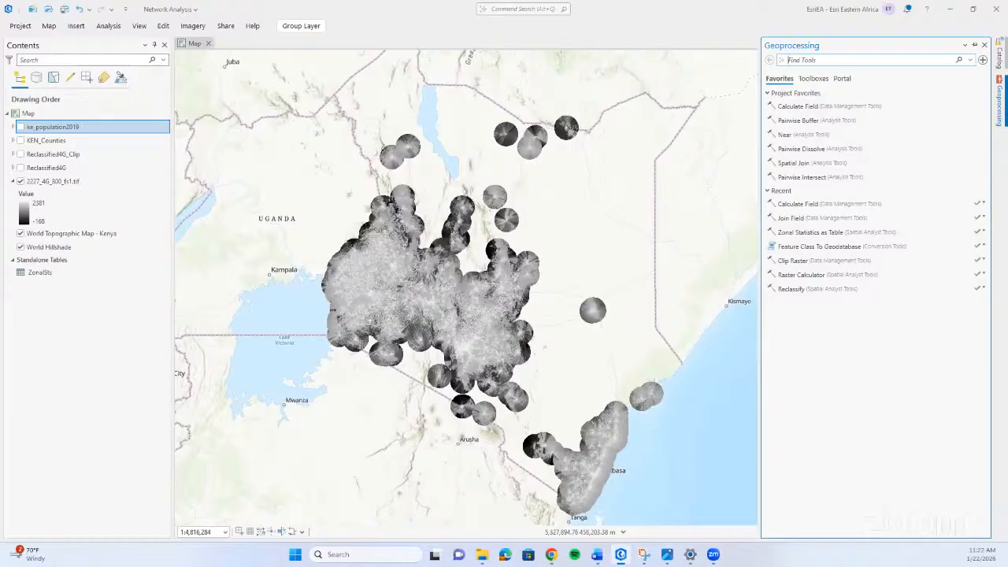
{"action": "left_click", "coordinate": [1001, 55]}
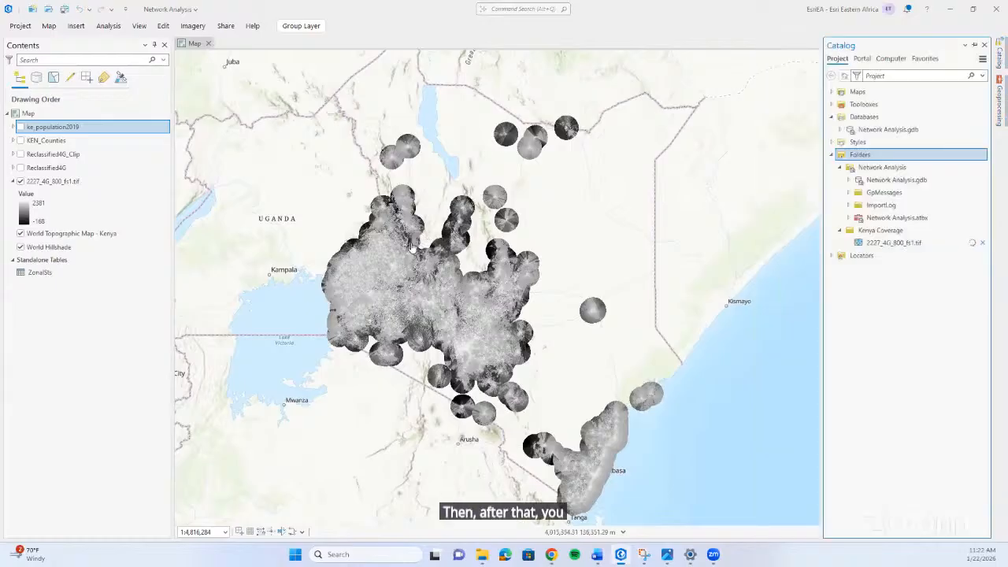
{"action": "mouse_move", "coordinate": [420, 248]}
{"action": "left_mouse_down"}
{"action": "mouse_move", "coordinate": [455, 251]}
{"action": "mouse_move", "coordinate": [421, 254]}
{"action": "left_mouse_up"}
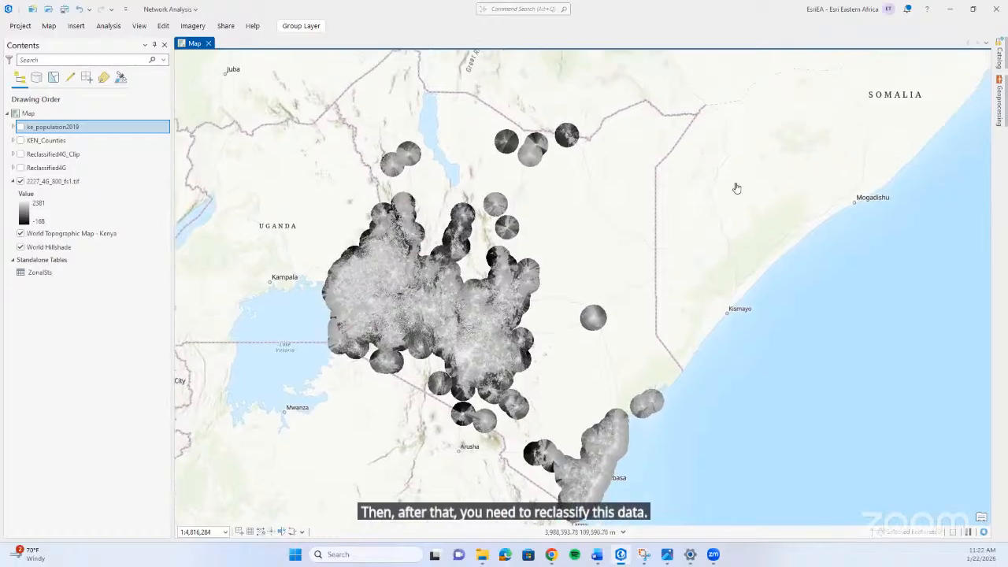
{"action": "left_click", "coordinate": [1000, 60]}
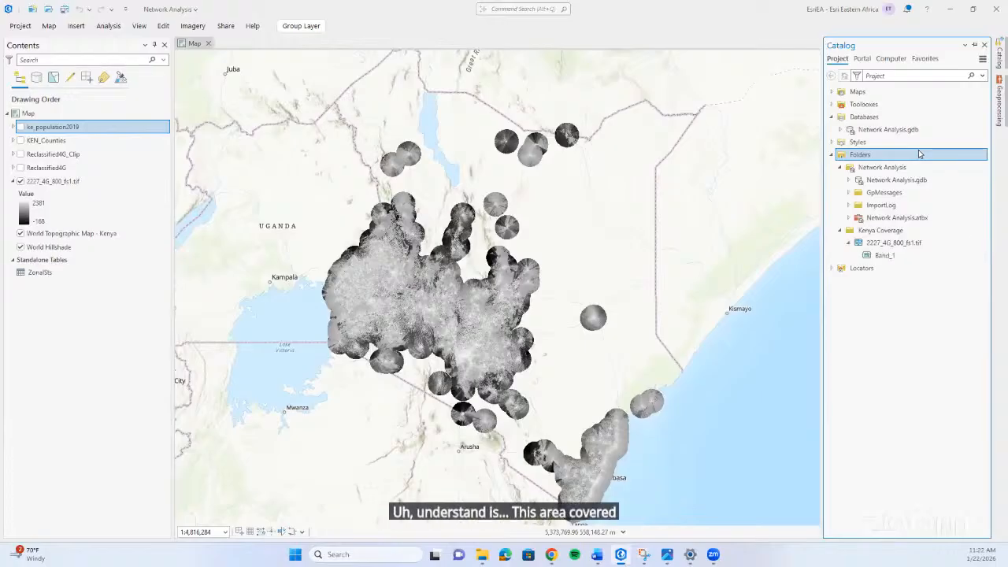
Expand the Reclassified4G legend, show that layer on the map and hide the 2227_4G_800_fs1.tif raster.
{"action": "left_click", "coordinate": [12, 167]}
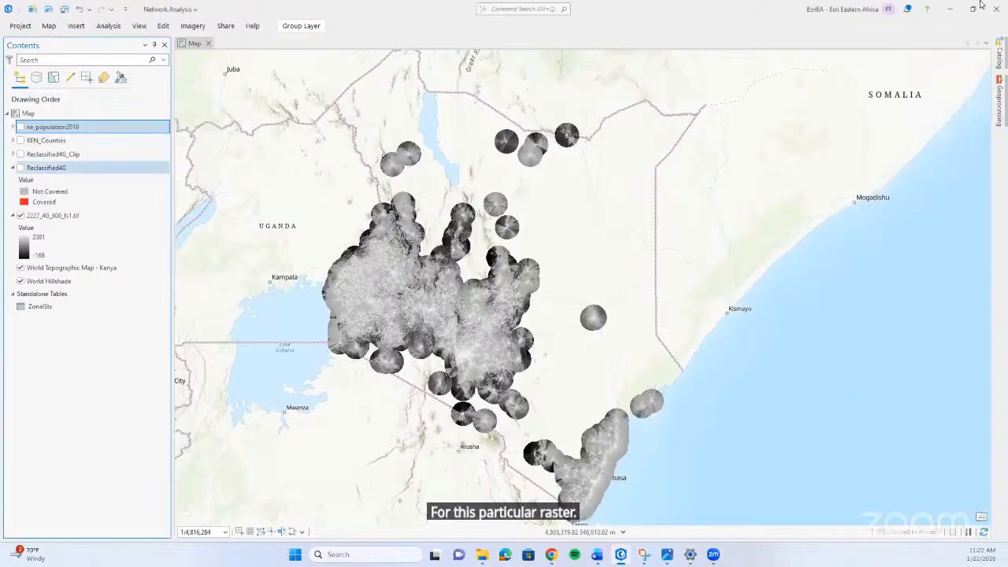
{"action": "left_click", "coordinate": [998, 99]}
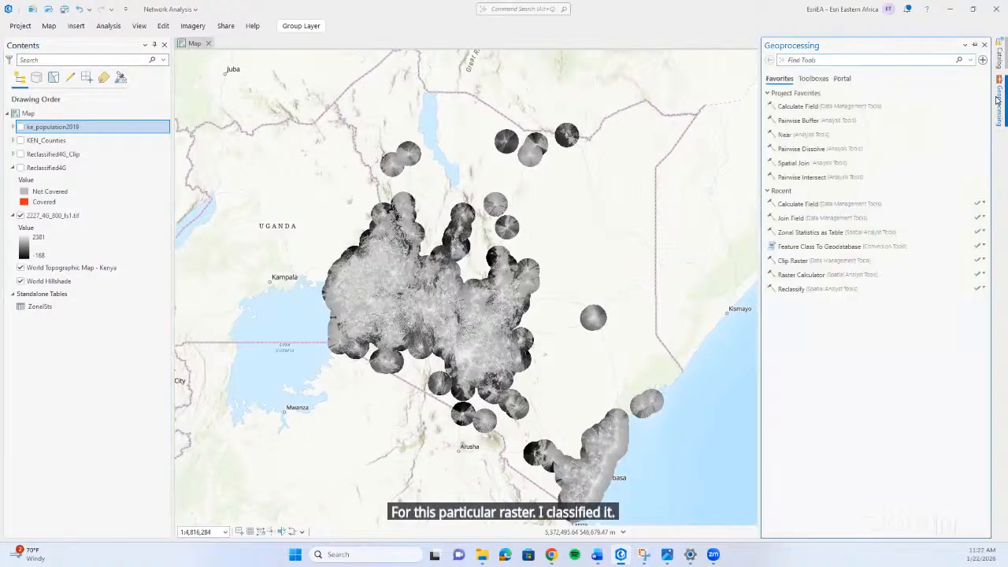
{"action": "left_click", "coordinate": [20, 168]}
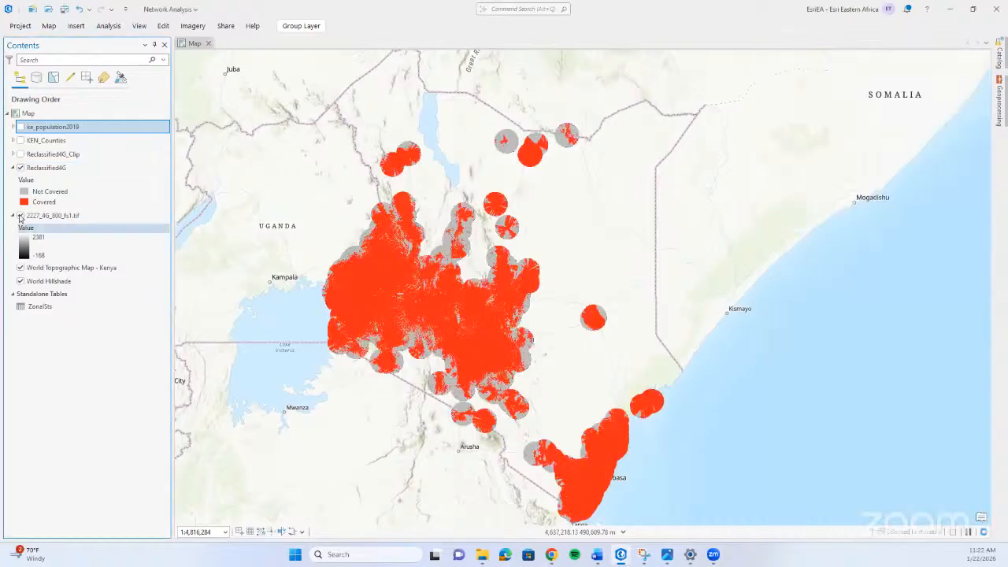
{"action": "left_click", "coordinate": [20, 216]}
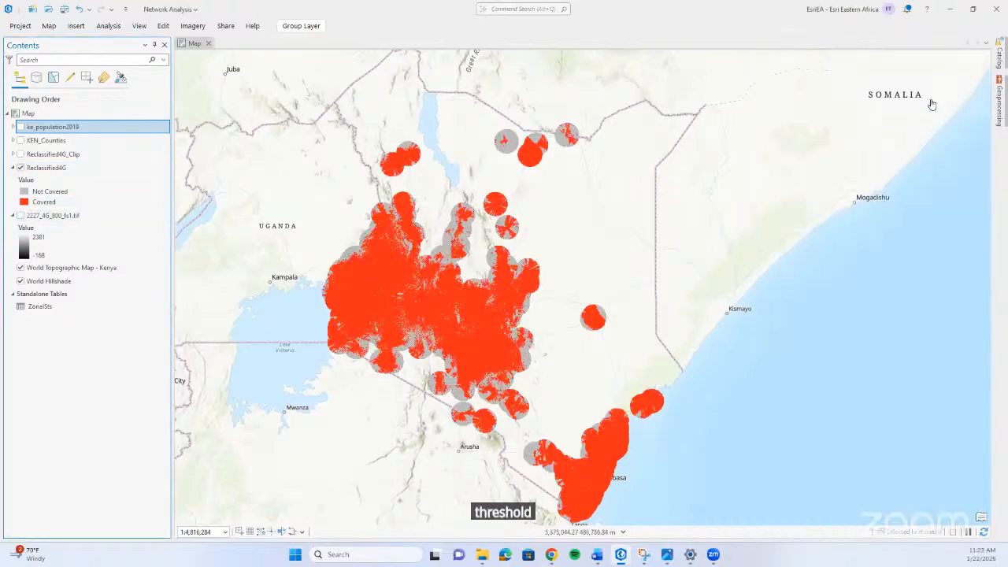
Find the Reclassify (Spatial Analyst Tools) tool and try it with 2227_4G_800_fs1.tif as the input raster.
{"action": "left_click", "coordinate": [998, 101]}
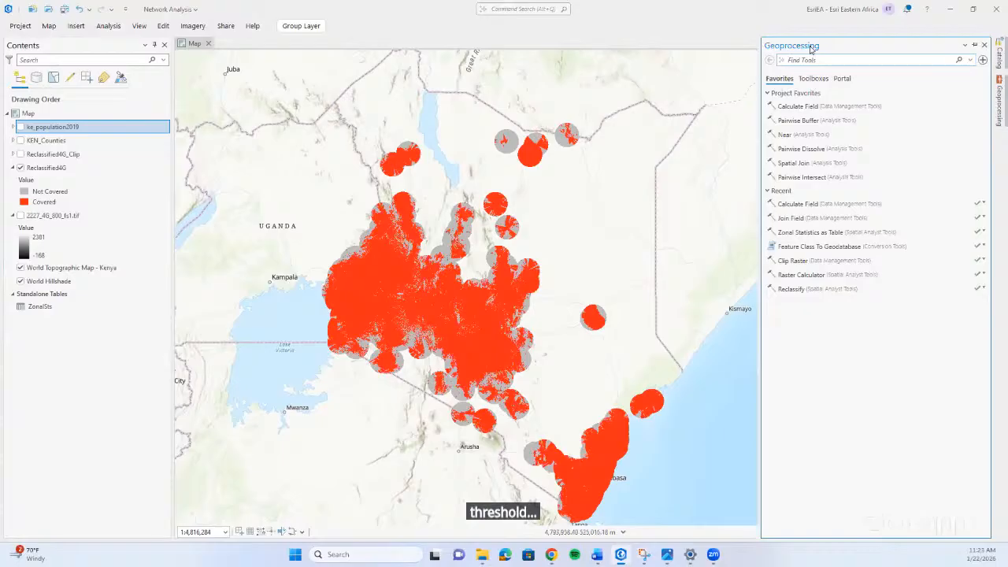
{"action": "type", "text": "rec"}
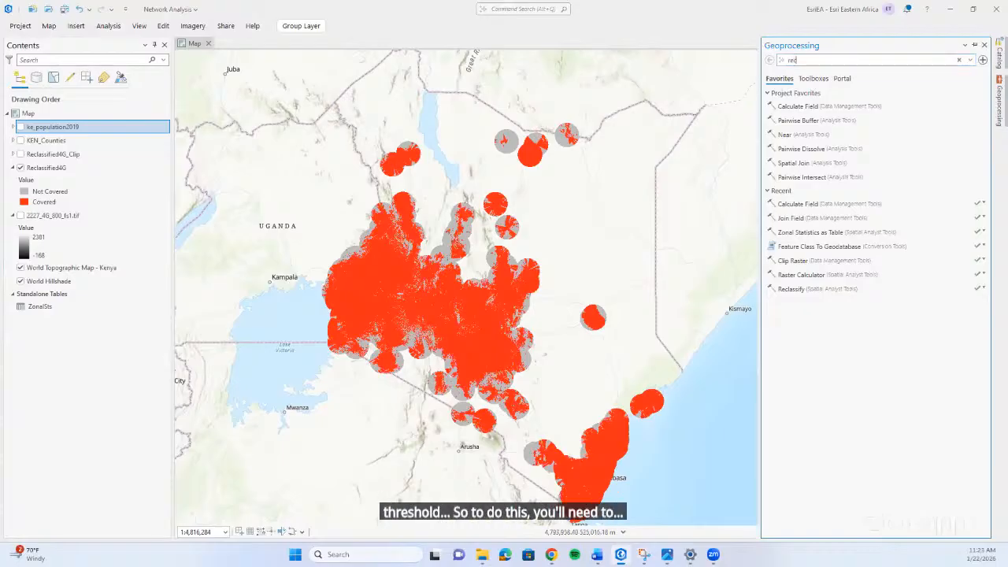
{"action": "type", "text": "la"}
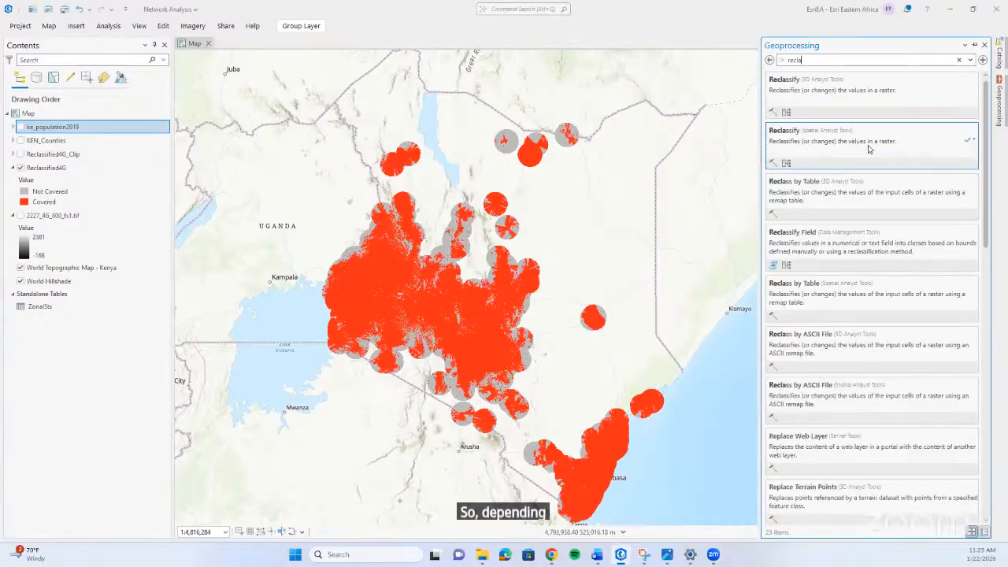
{"action": "left_click", "coordinate": [898, 151]}
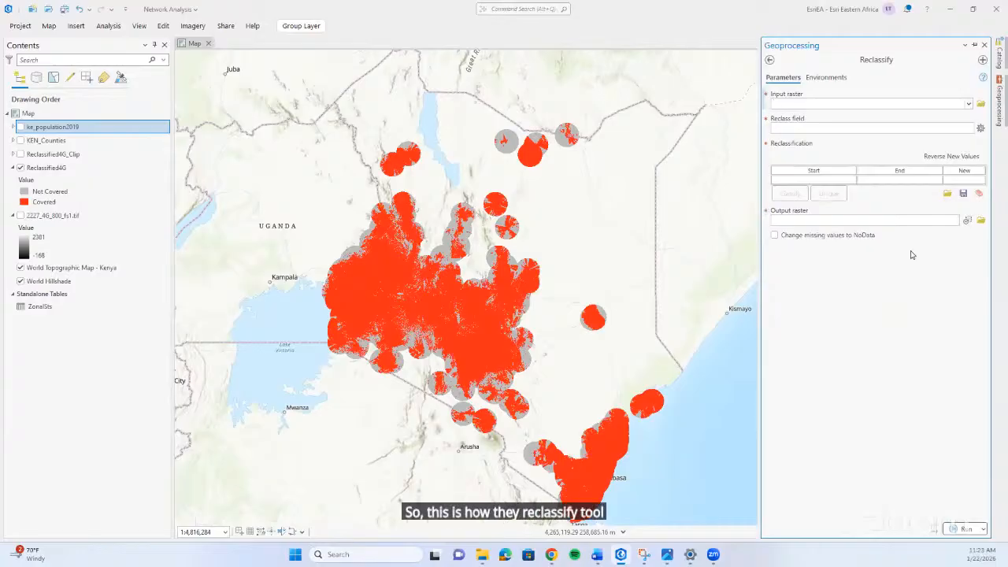
{"action": "left_click", "coordinate": [971, 106]}
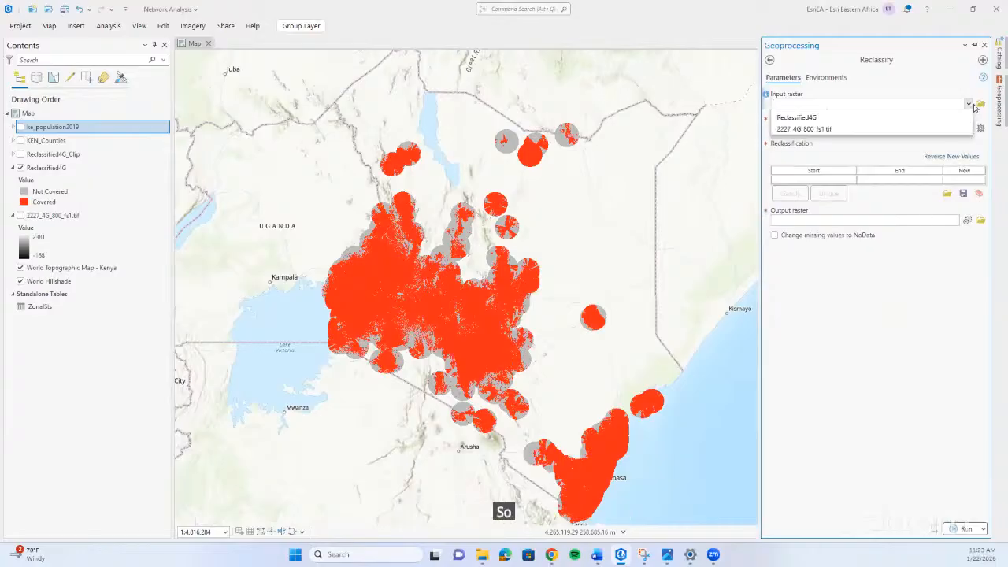
{"action": "left_click", "coordinate": [881, 141]}
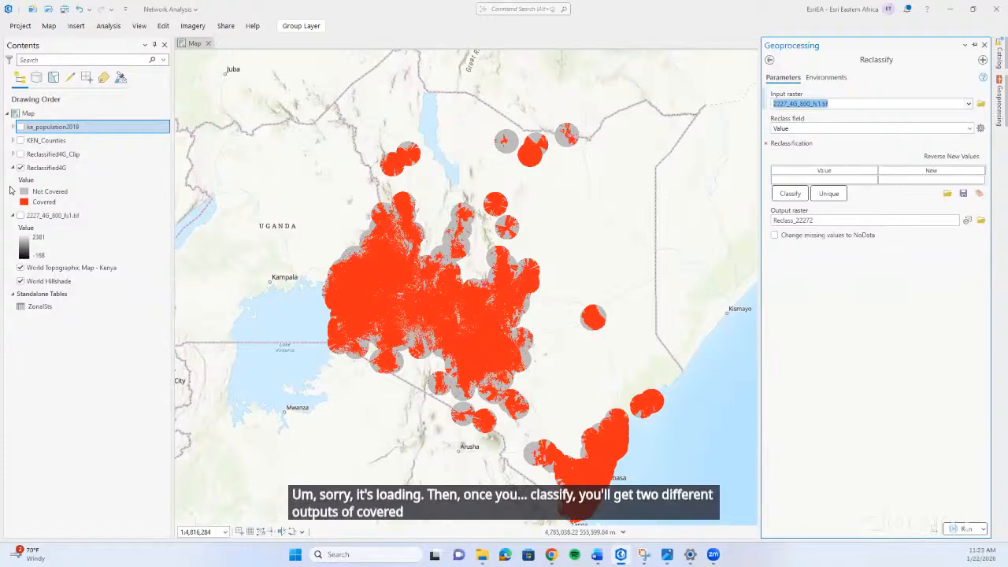
{"action": "left_click", "coordinate": [770, 60]}
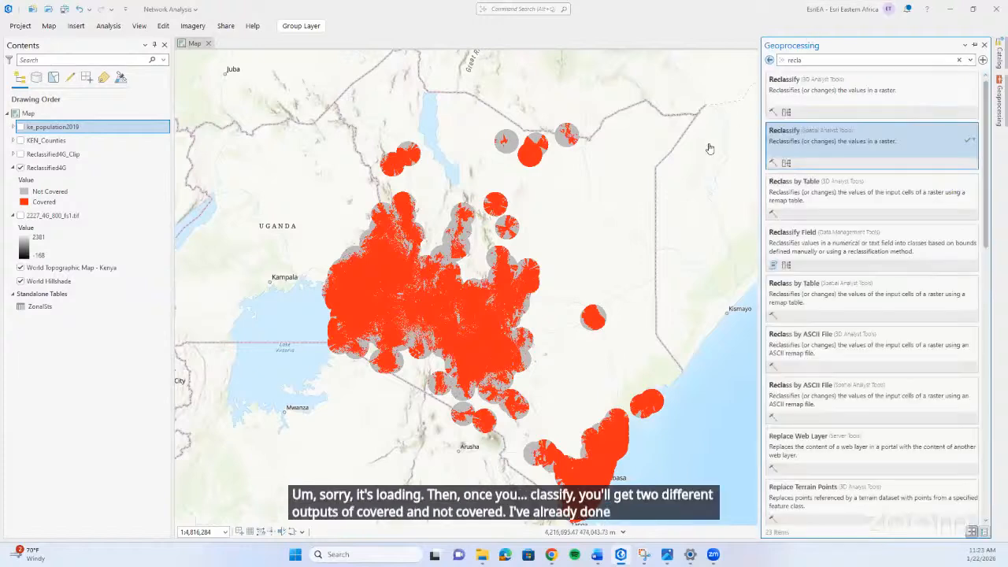
Examine the Covered and Not Covered areas of the Reclassified4G raster across Kenya, close up and as a whole.
{"action": "scroll", "coordinate": [487, 236], "scroll_direction": "up", "scroll_amount": 2}
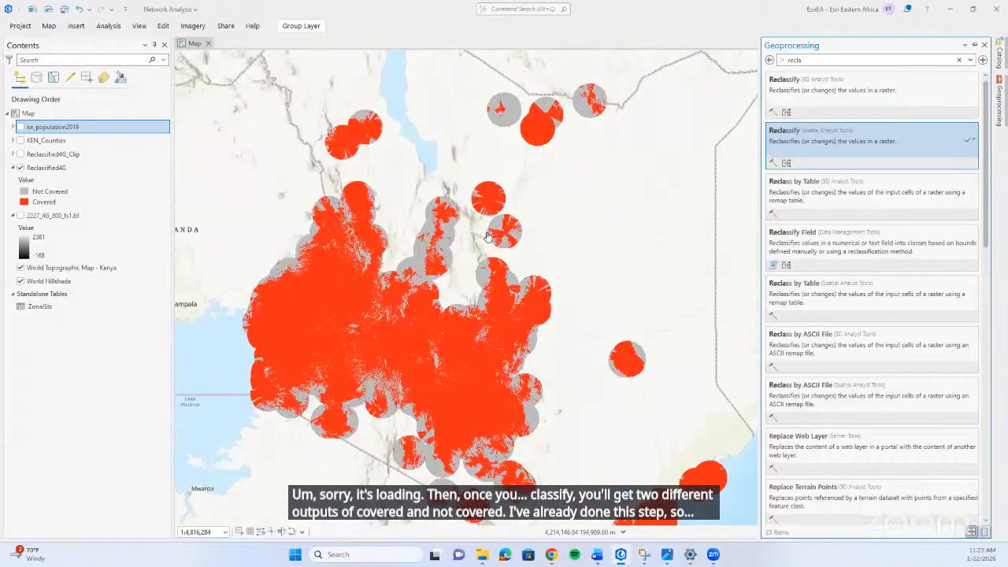
{"action": "scroll", "coordinate": [488, 235], "scroll_direction": "up", "scroll_amount": 2}
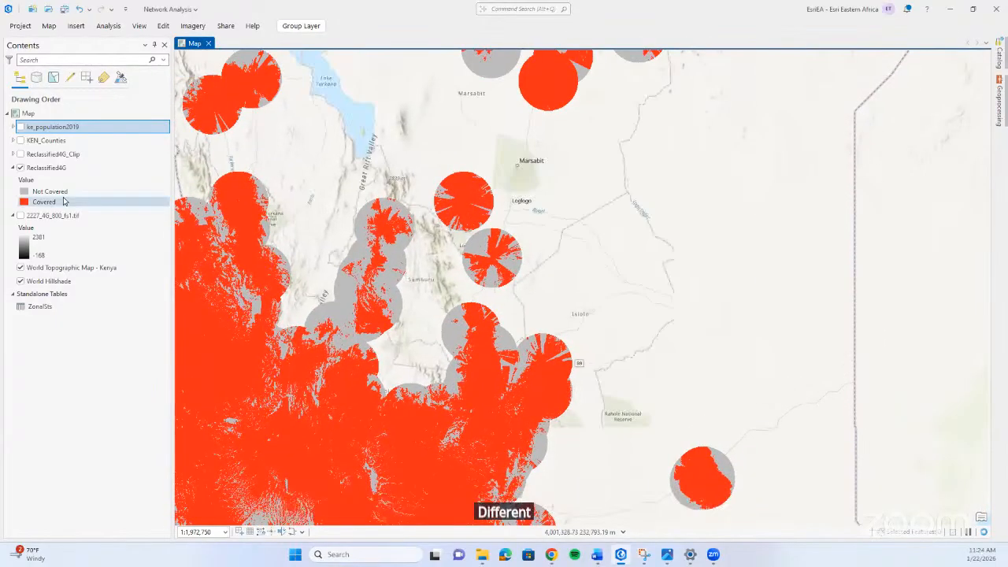
{"action": "scroll", "coordinate": [454, 251], "scroll_direction": "up", "scroll_amount": 1}
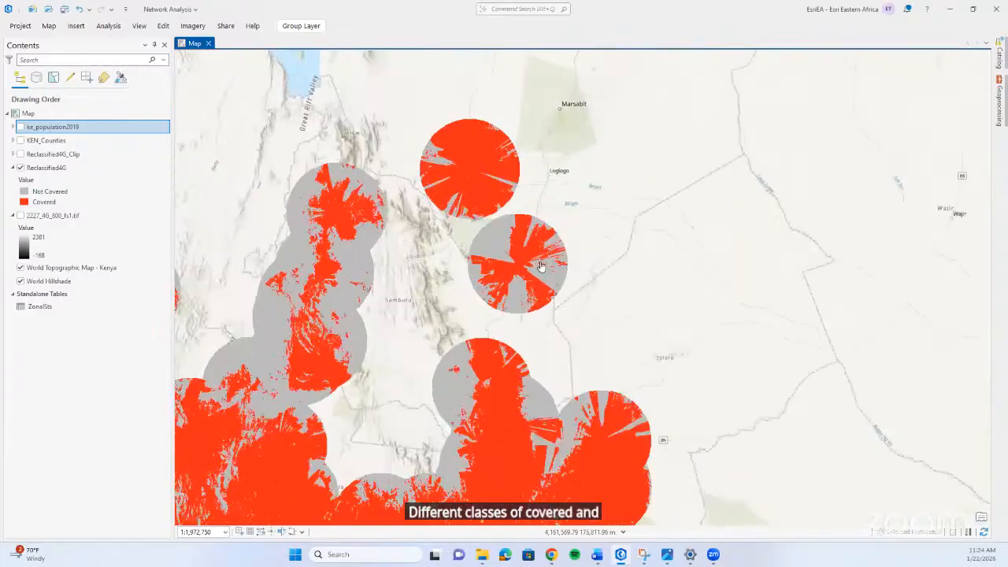
{"action": "scroll", "coordinate": [541, 266], "scroll_direction": "down", "scroll_amount": 2}
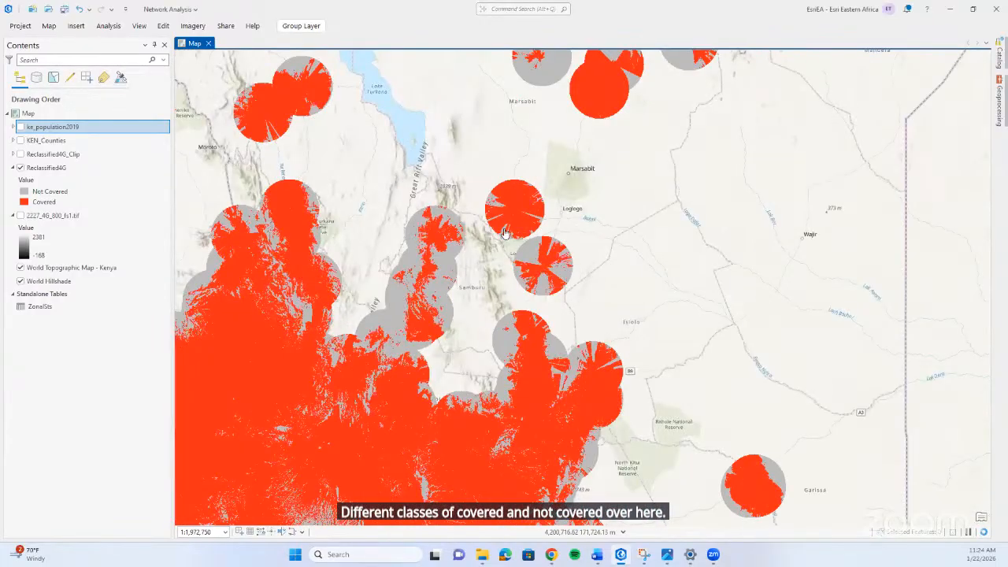
{"action": "scroll", "coordinate": [505, 233], "scroll_direction": "down", "scroll_amount": 2}
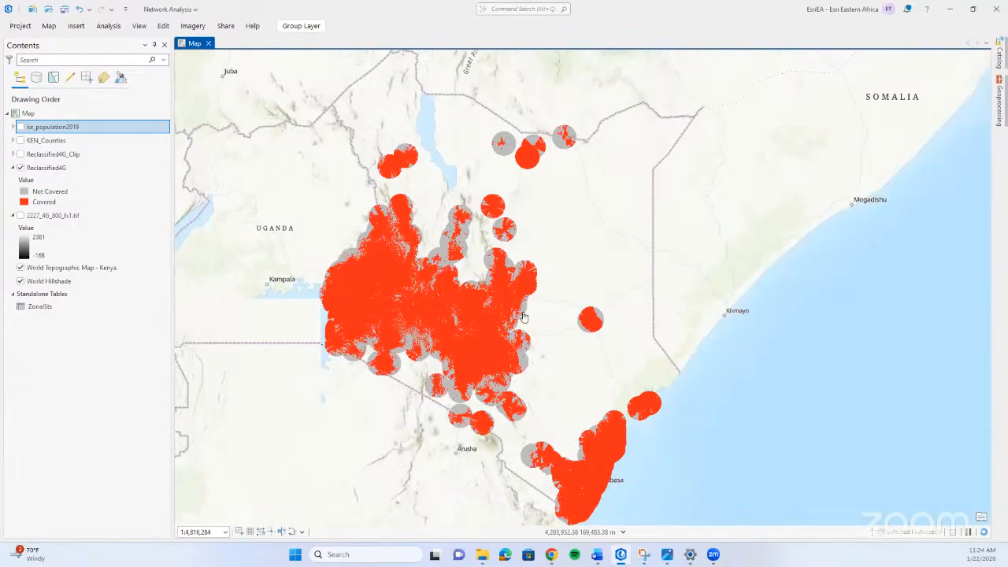
{"action": "scroll", "coordinate": [505, 233], "scroll_direction": "up", "scroll_amount": 1}
{"action": "scroll", "coordinate": [472, 289], "scroll_direction": "up", "scroll_amount": 2}
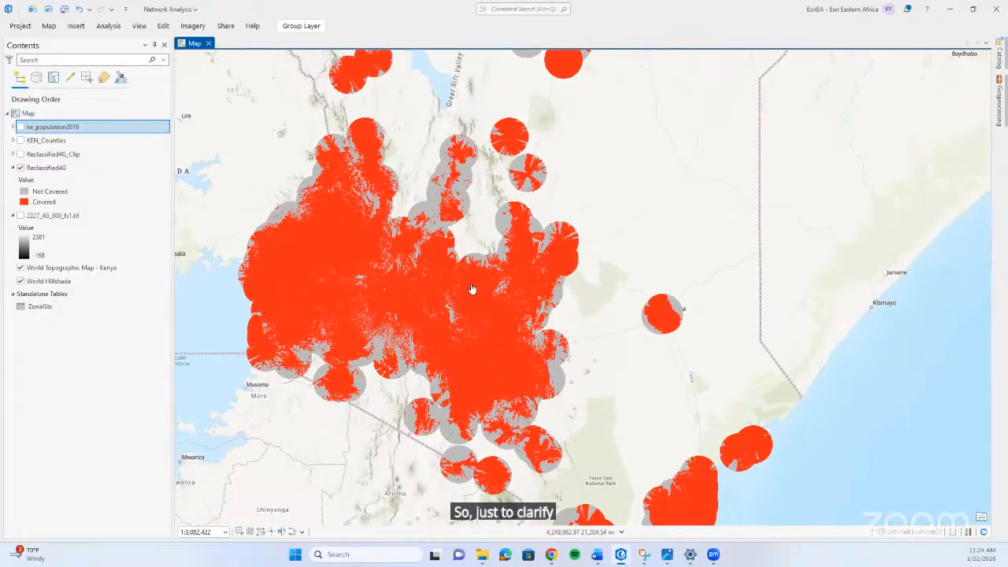
{"action": "left_click_drag", "start_coordinate": [472, 289], "coordinate": [566, 269]}
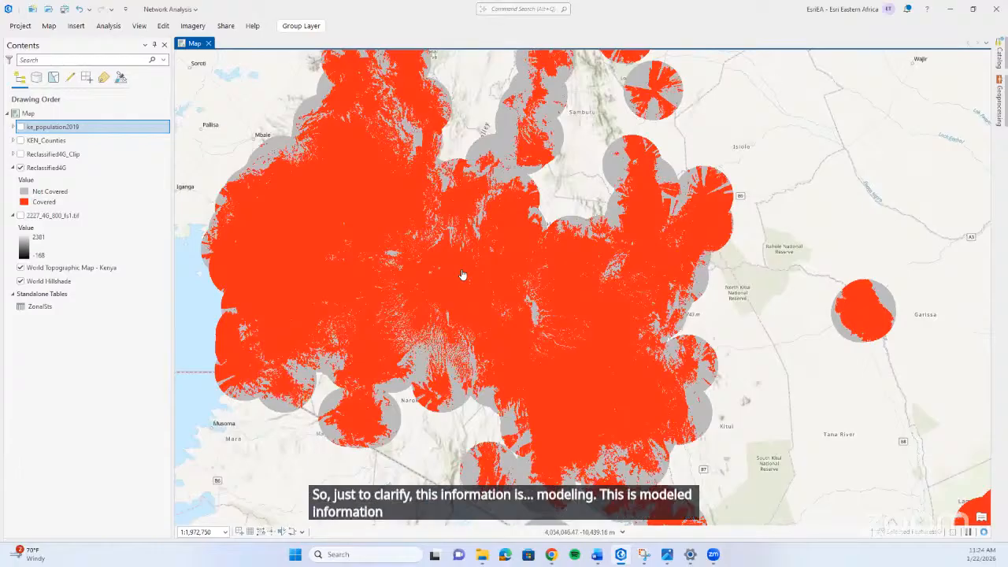
{"action": "scroll", "coordinate": [463, 275], "scroll_direction": "up", "scroll_amount": 1}
{"action": "scroll", "coordinate": [463, 275], "scroll_direction": "down", "scroll_amount": 3}
{"action": "scroll", "coordinate": [464, 275], "scroll_direction": "up", "scroll_amount": 2}
{"action": "left_click_drag", "start_coordinate": [464, 275], "coordinate": [400, 287]}
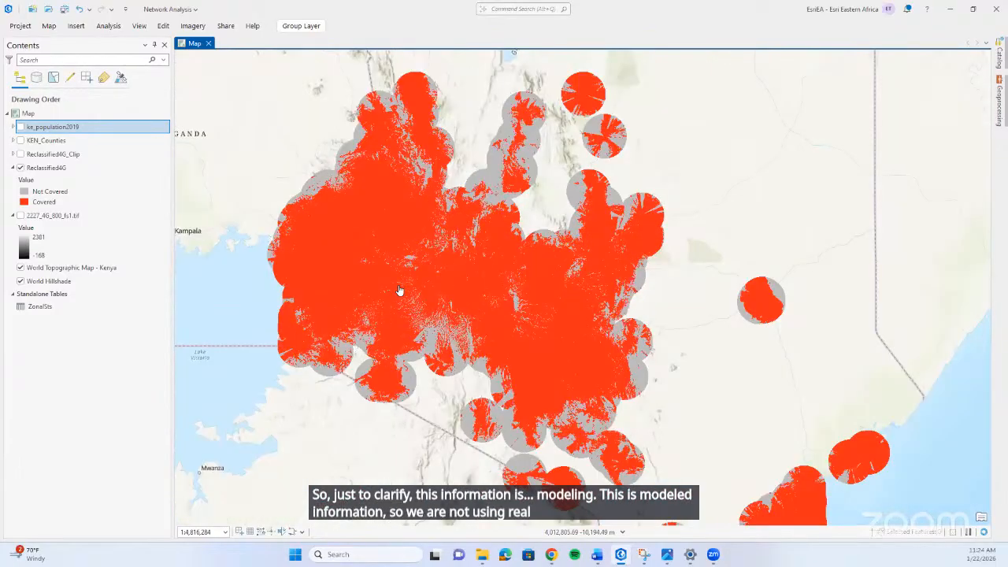
{"action": "scroll", "coordinate": [516, 241], "scroll_direction": "up", "scroll_amount": 1}
{"action": "scroll", "coordinate": [525, 246], "scroll_direction": "down", "scroll_amount": 2}
{"action": "left_click_drag", "start_coordinate": [555, 261], "coordinate": [517, 323]}
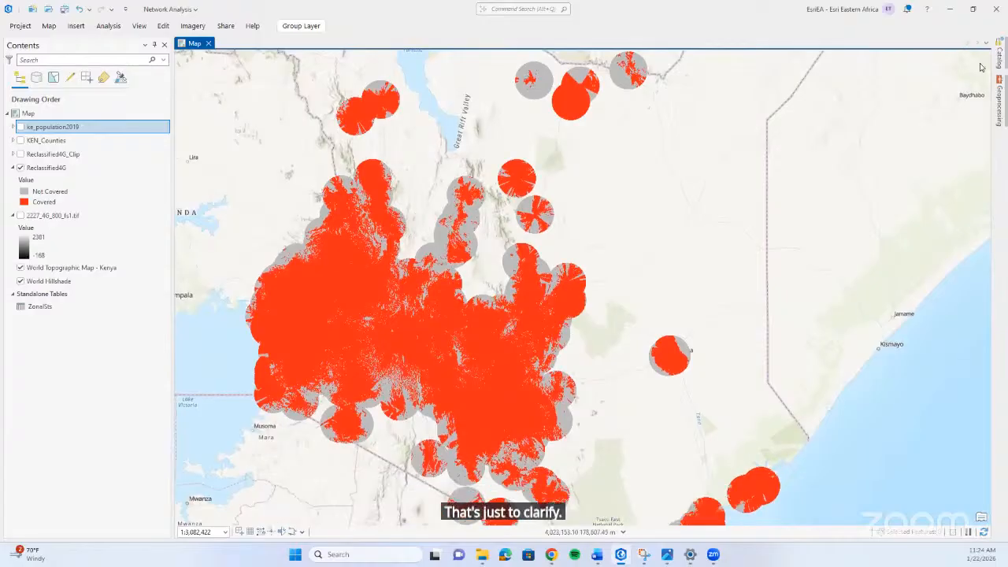
{"action": "left_click", "coordinate": [1001, 105]}
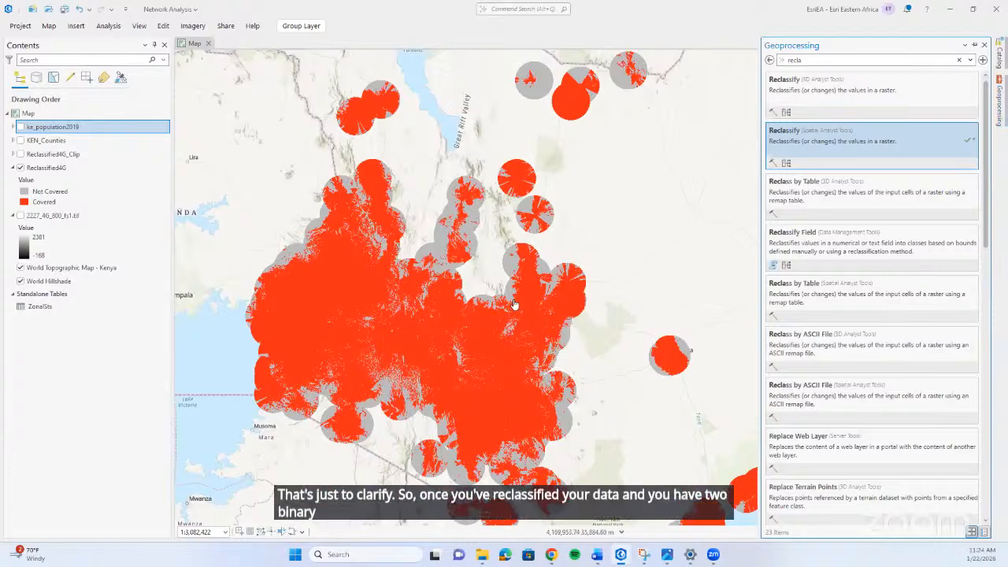
{"action": "left_click", "coordinate": [537, 214]}
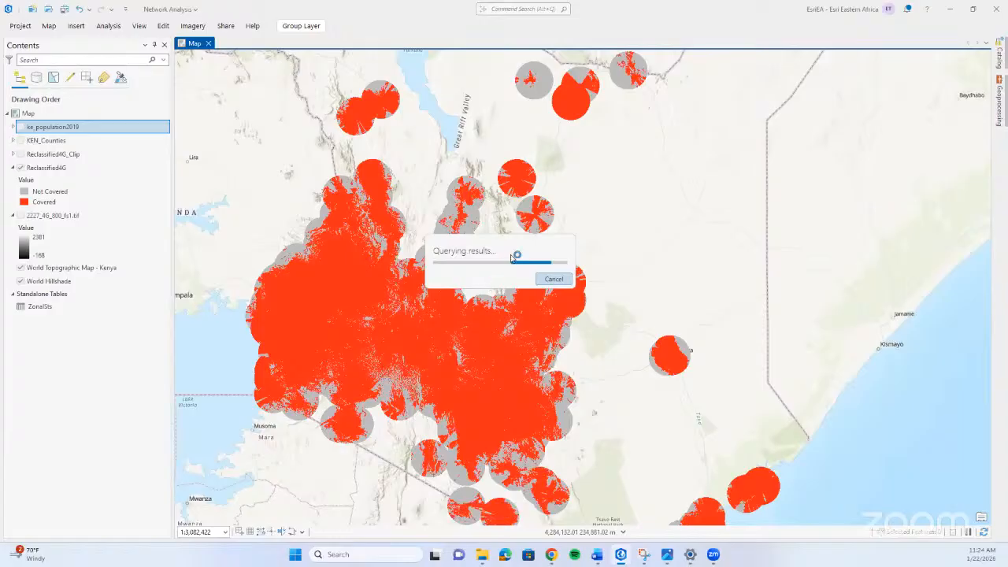
{"action": "left_click", "coordinate": [555, 282]}
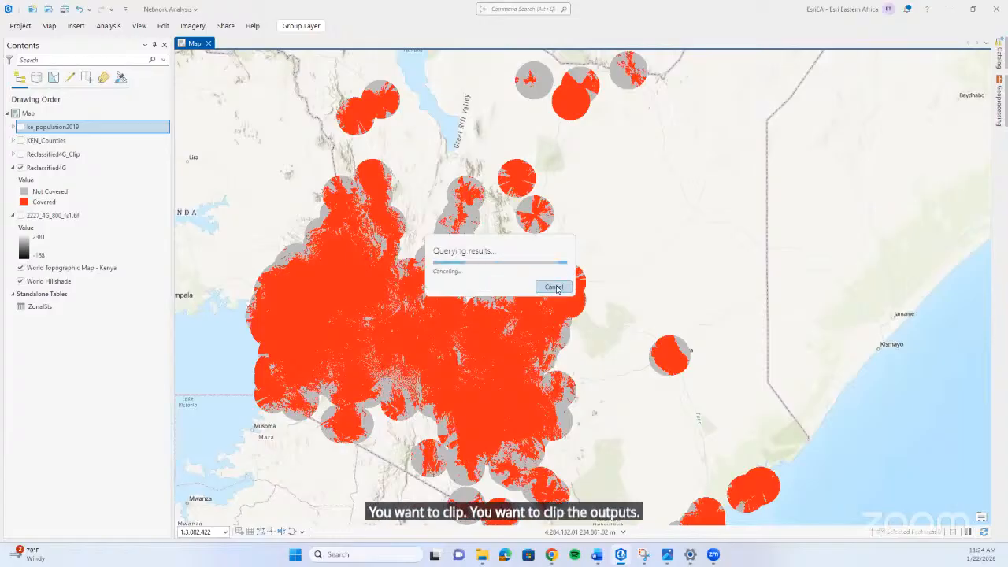
Examine the Reclassified4G coverage along and beyond Kenya's borders, and hide that layer.
{"action": "left_click_drag", "start_coordinate": [651, 140], "coordinate": [615, 209]}
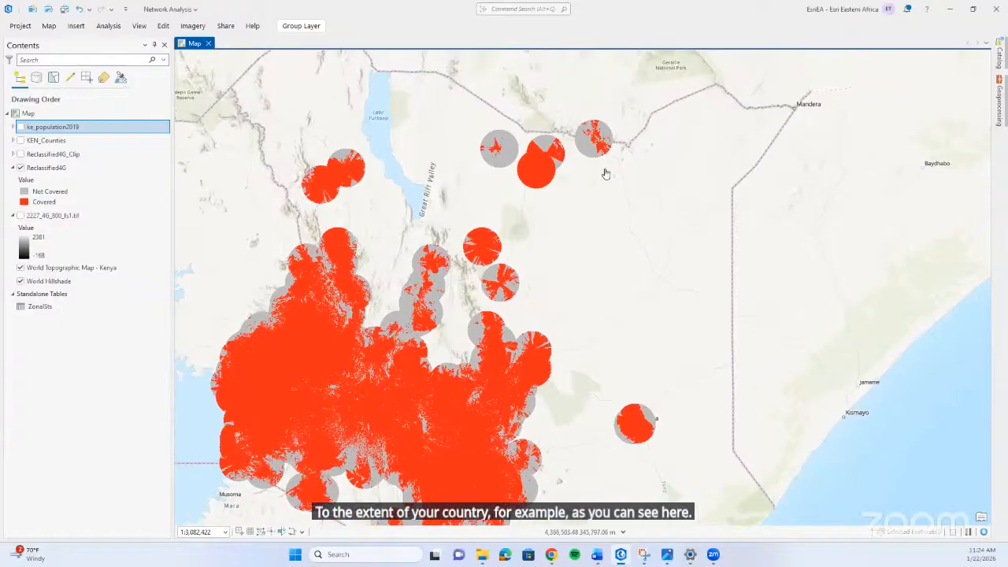
{"action": "scroll", "coordinate": [605, 139], "scroll_direction": "up", "scroll_amount": 3}
{"action": "scroll", "coordinate": [561, 143], "scroll_direction": "down", "scroll_amount": 2}
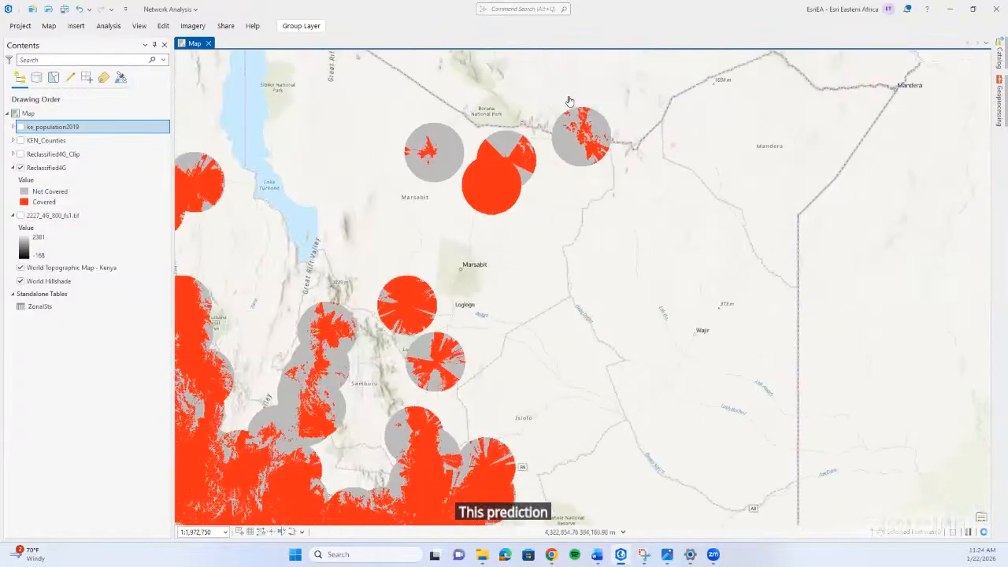
{"action": "scroll", "coordinate": [561, 147], "scroll_direction": "down", "scroll_amount": 3}
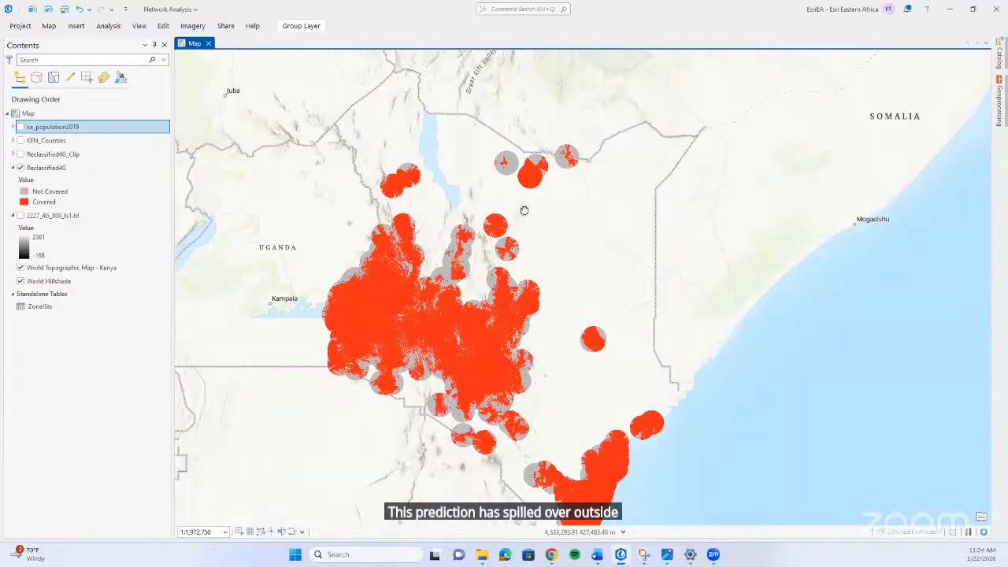
{"action": "left_click_drag", "start_coordinate": [524, 210], "coordinate": [477, 155]}
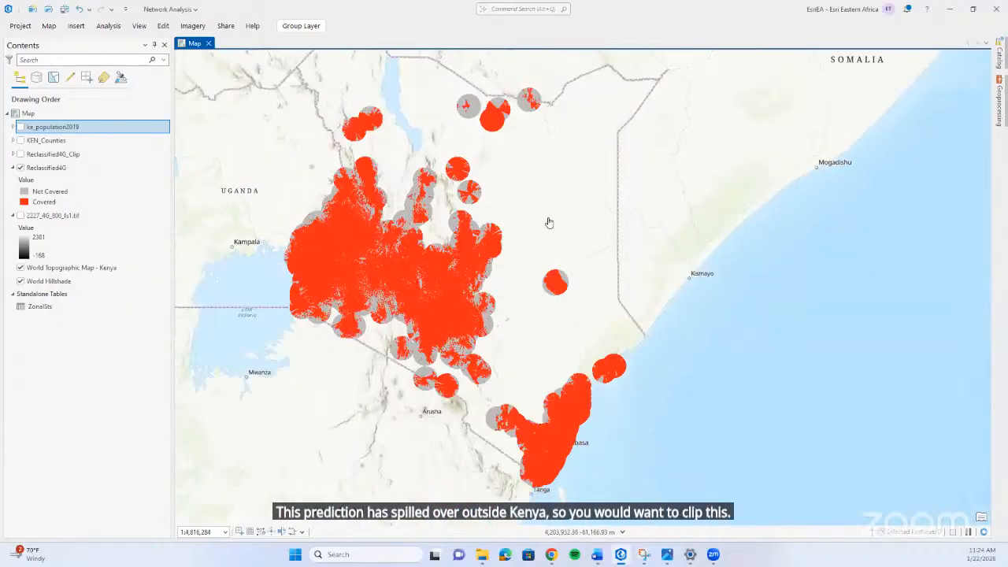
{"action": "left_click_drag", "start_coordinate": [547, 223], "coordinate": [543, 244]}
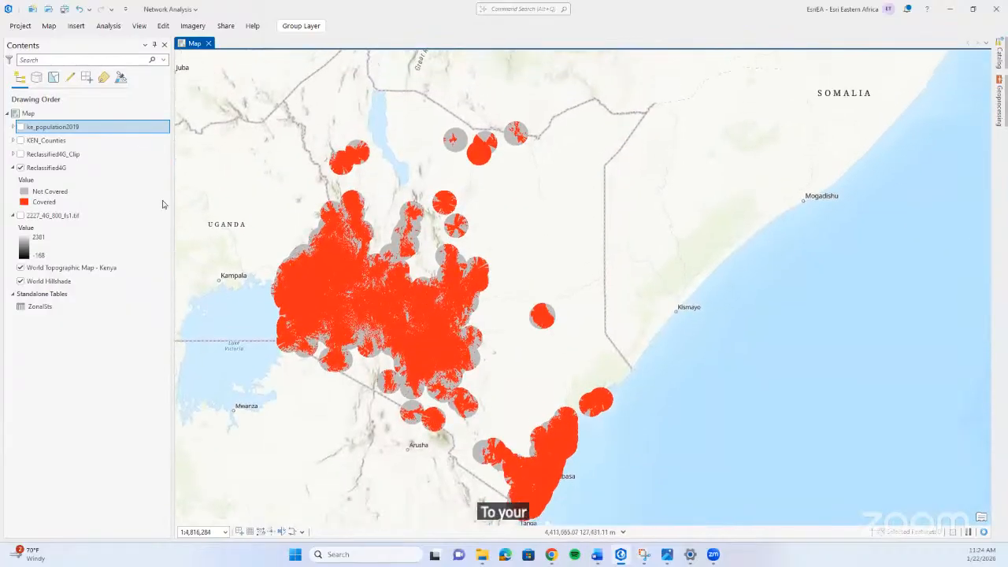
{"action": "left_click", "coordinate": [20, 168]}
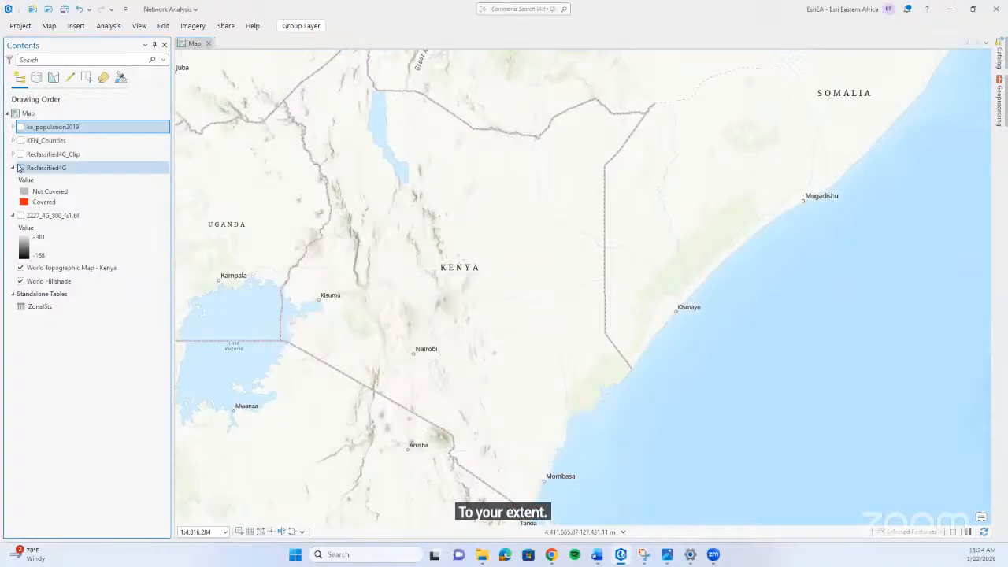
Find the Clip Raster (Data Management Tools) tool by searching for clip and choose Reclassified4G as its input raster.
{"action": "left_click", "coordinate": [998, 110]}
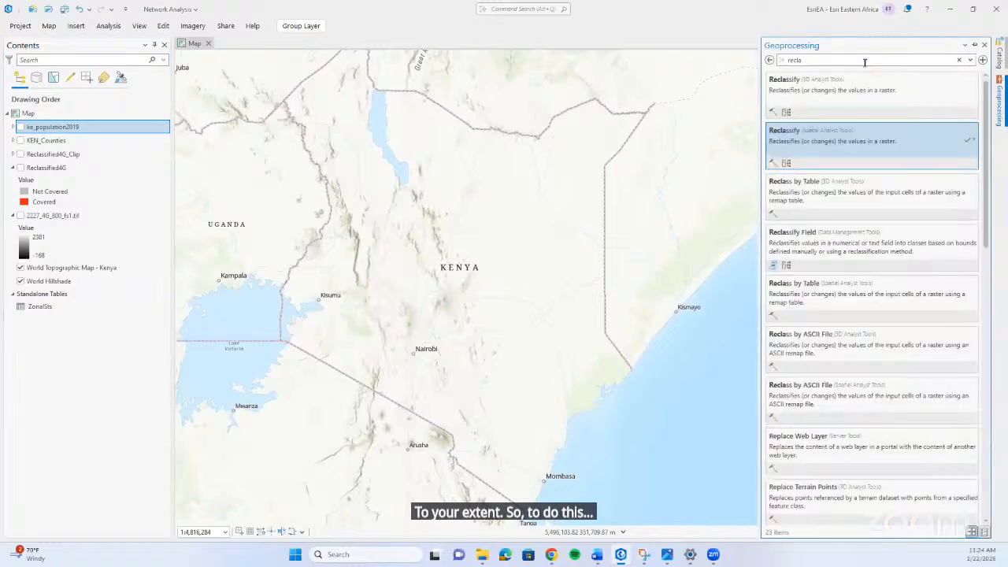
{"action": "left_click", "coordinate": [959, 61]}
{"action": "type", "text": "clip"}
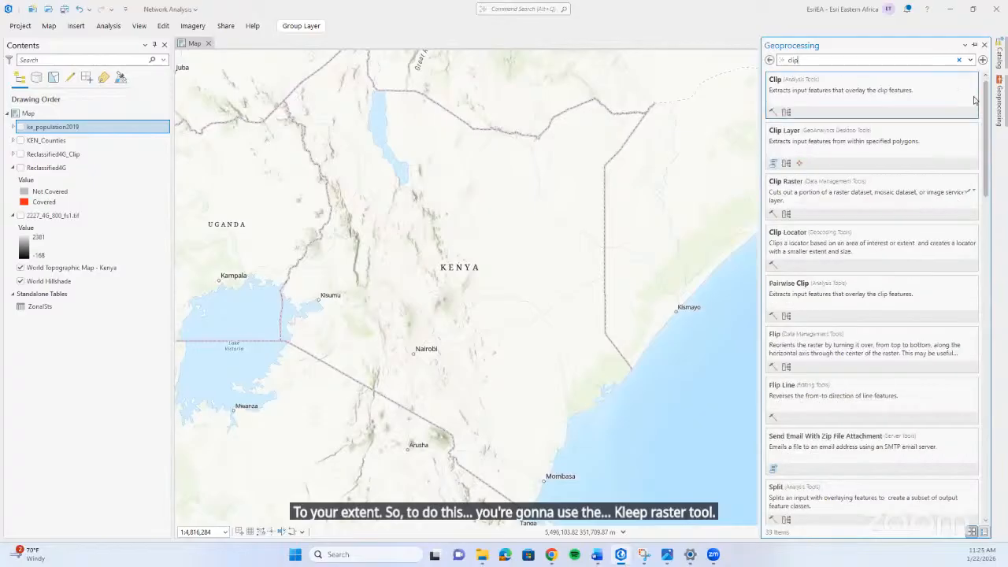
{"action": "left_click", "coordinate": [903, 207]}
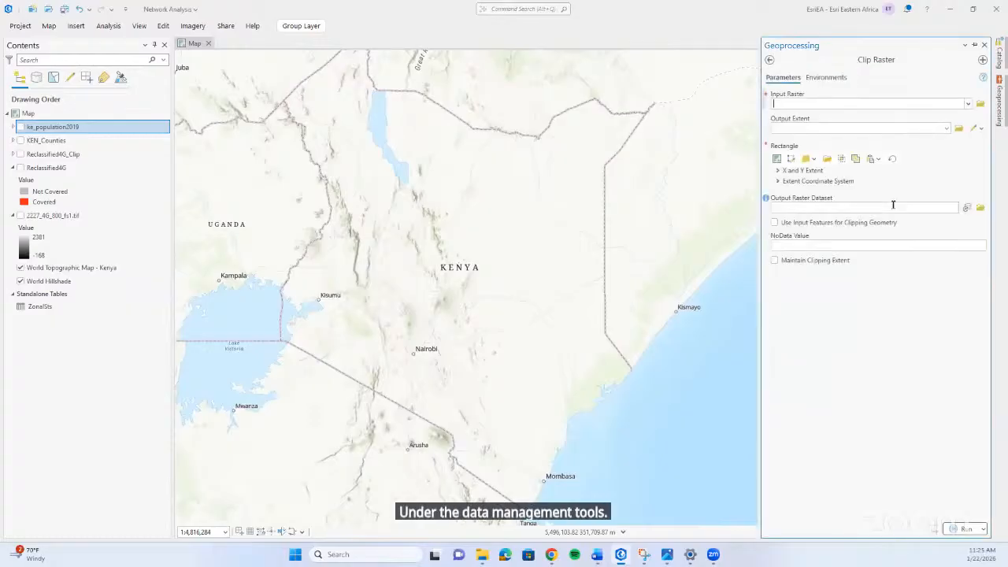
{"action": "left_click", "coordinate": [968, 104]}
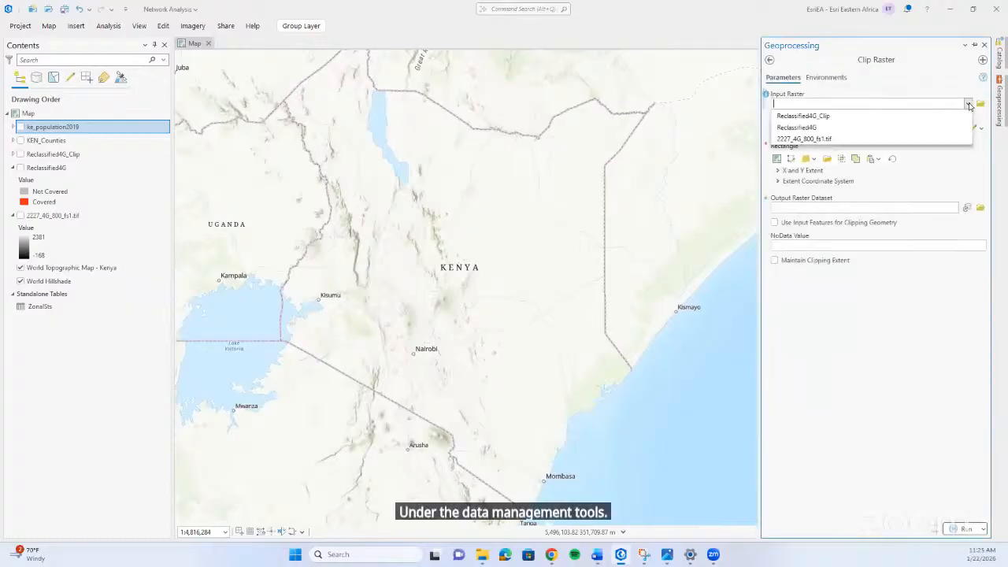
{"action": "left_click", "coordinate": [860, 133]}
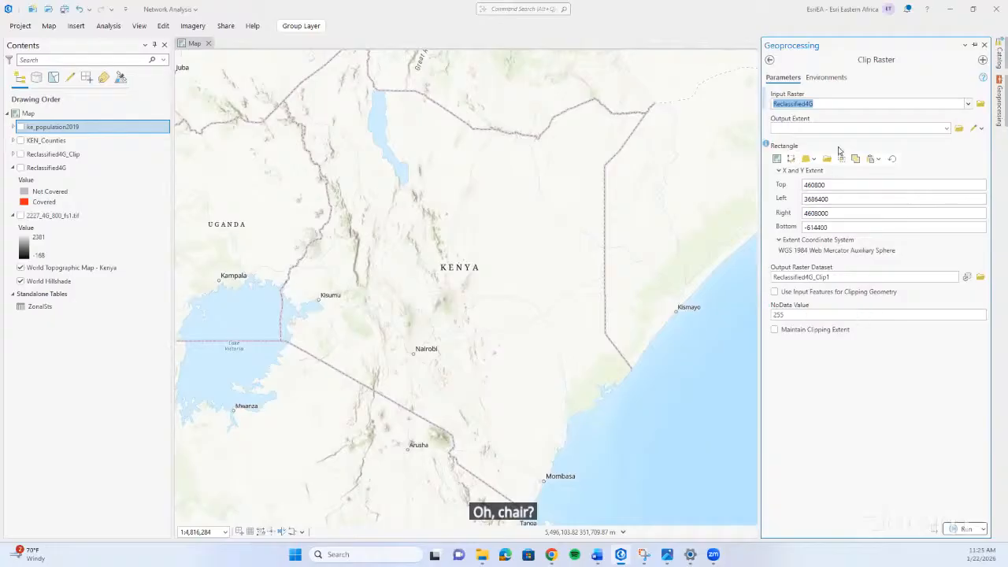
Try the Use Input Features for Clipping Geometry and Maintain Clipping Extent options, and leave Clip Raster without running it.
{"action": "left_click", "coordinate": [776, 293]}
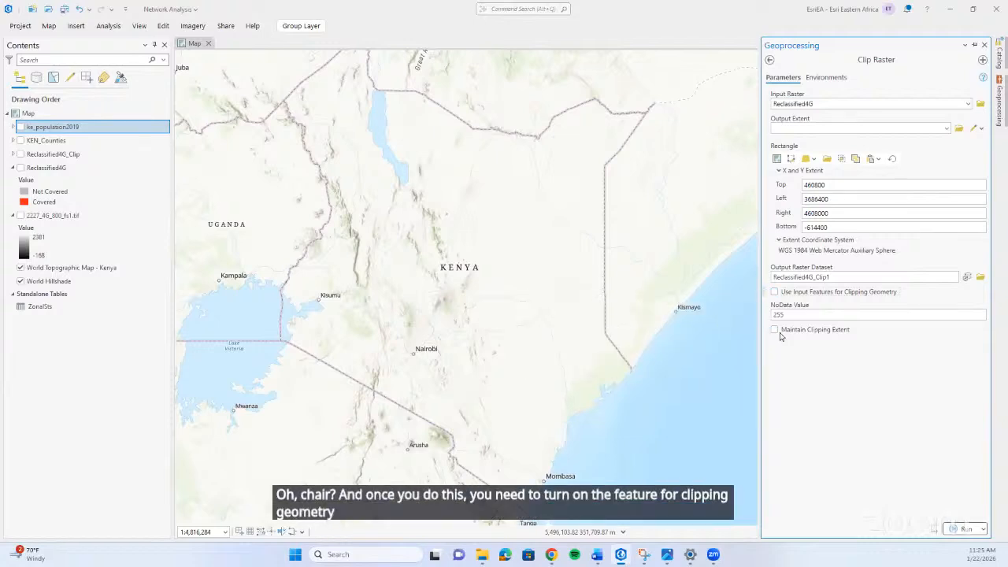
{"action": "left_click", "coordinate": [775, 330]}
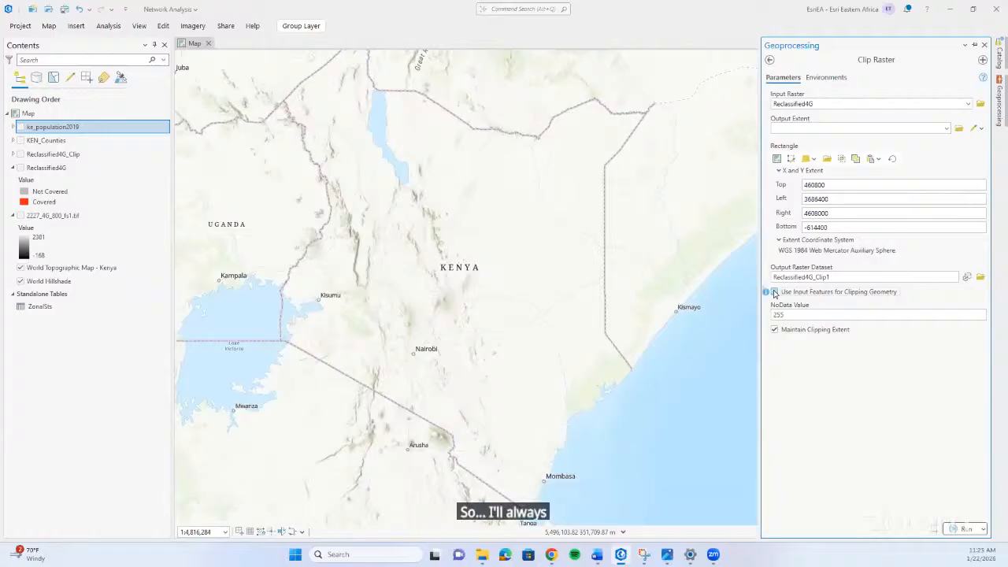
{"action": "left_click", "coordinate": [774, 330]}
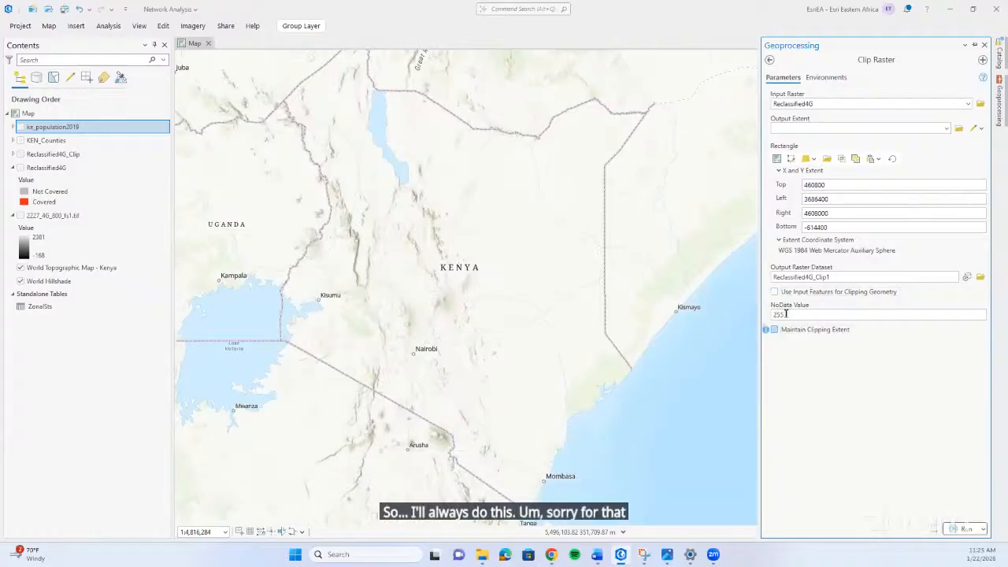
{"action": "left_click", "coordinate": [769, 62]}
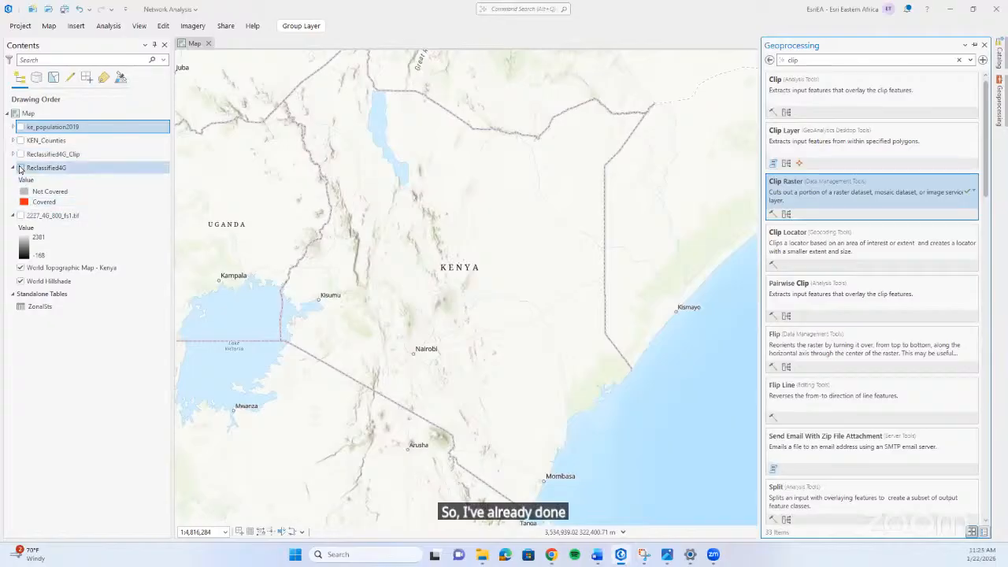
Collapse the 2227_4G_800_fs1.tif legend and show the Reclassified4G_Clip layer on the map in place of Reclassified4G.
{"action": "left_click", "coordinate": [13, 215]}
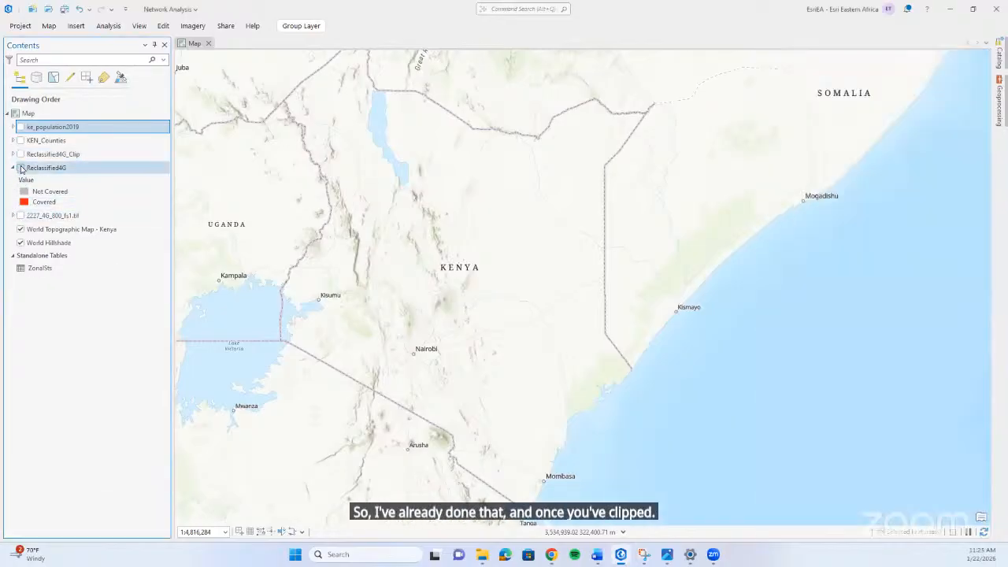
{"action": "left_click", "coordinate": [20, 168]}
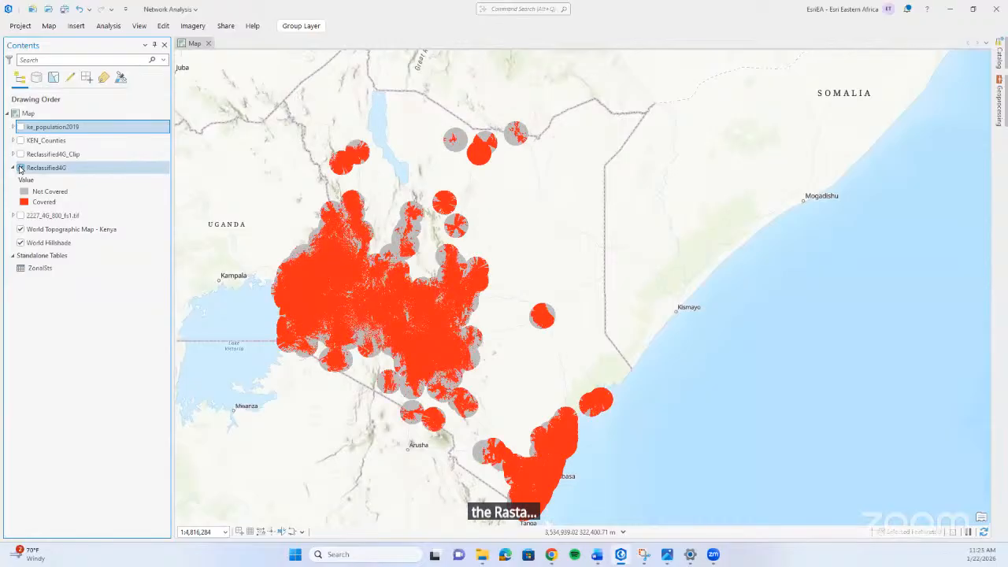
{"action": "left_click", "coordinate": [20, 168]}
{"action": "left_click", "coordinate": [20, 153]}
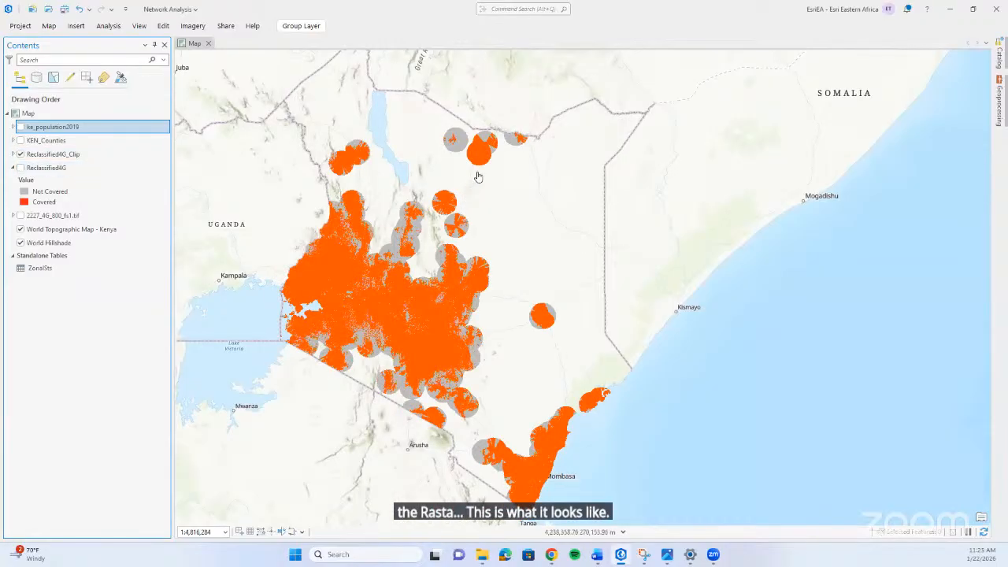
Examine the Reclassified4G_Clip coverage close up in northern Kenya and as a whole, including its legend classes.
{"action": "scroll", "coordinate": [477, 176], "scroll_direction": "up", "scroll_amount": 5}
{"action": "scroll", "coordinate": [585, 153], "scroll_direction": "down", "scroll_amount": 3}
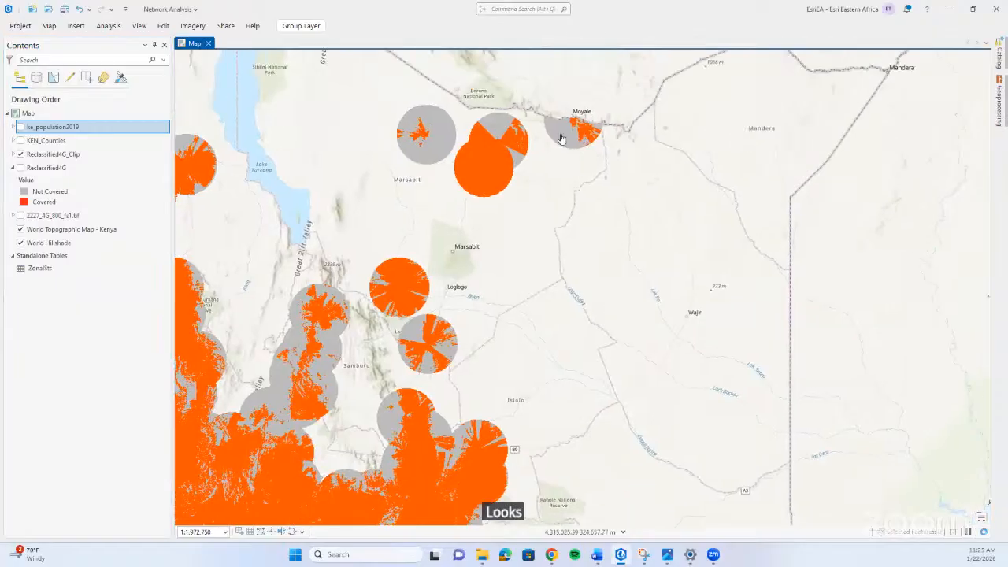
{"action": "scroll", "coordinate": [574, 148], "scroll_direction": "down", "scroll_amount": 2}
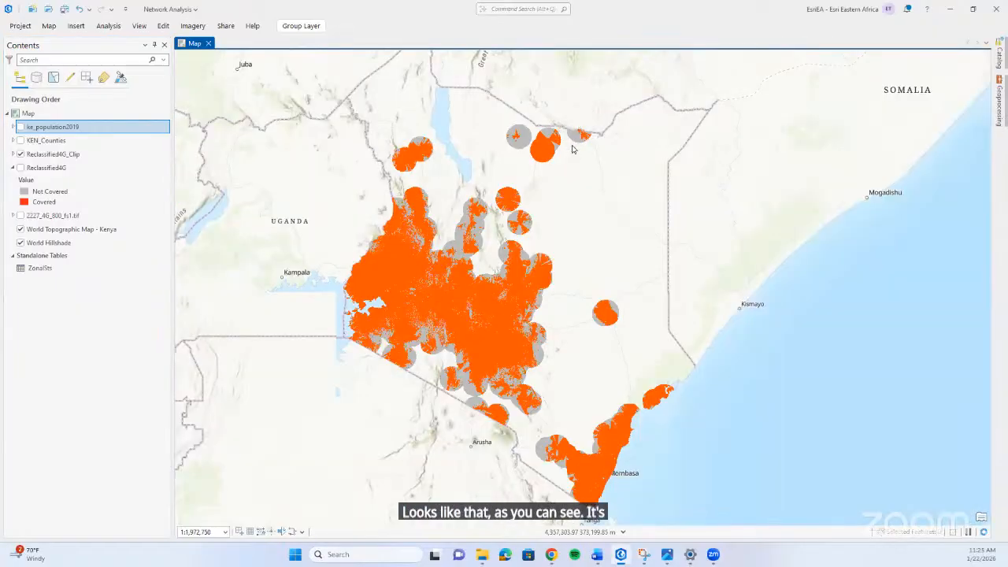
{"action": "scroll", "coordinate": [572, 149], "scroll_direction": "up", "scroll_amount": 2}
{"action": "left_click", "coordinate": [14, 154]}
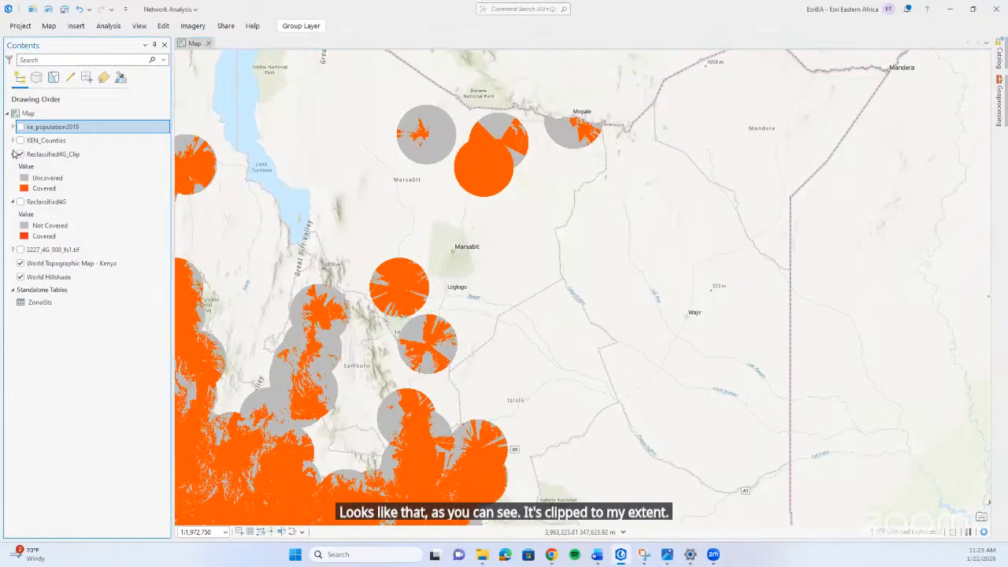
{"action": "left_click", "coordinate": [13, 154]}
{"action": "left_click", "coordinate": [20, 154]}
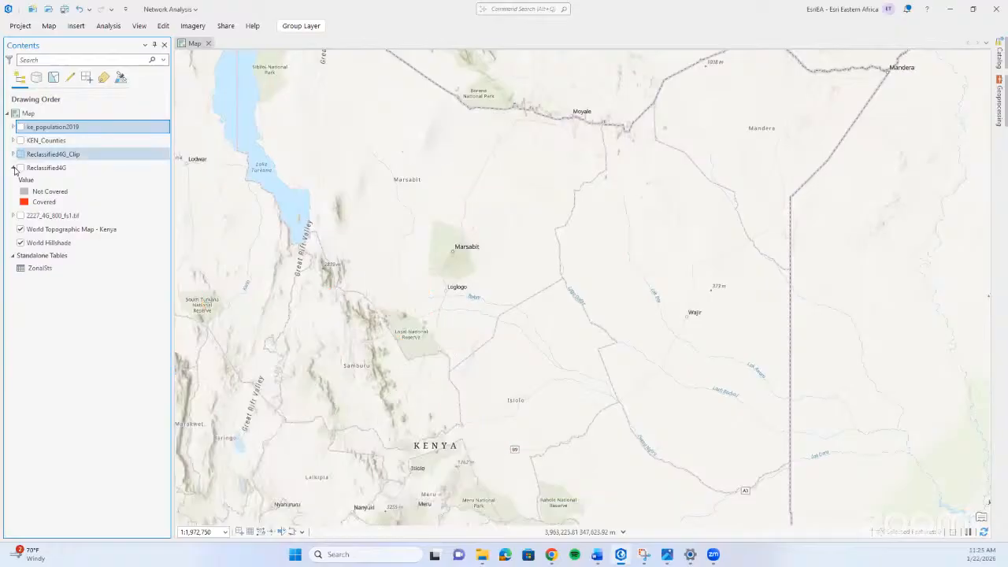
{"action": "left_click", "coordinate": [14, 169]}
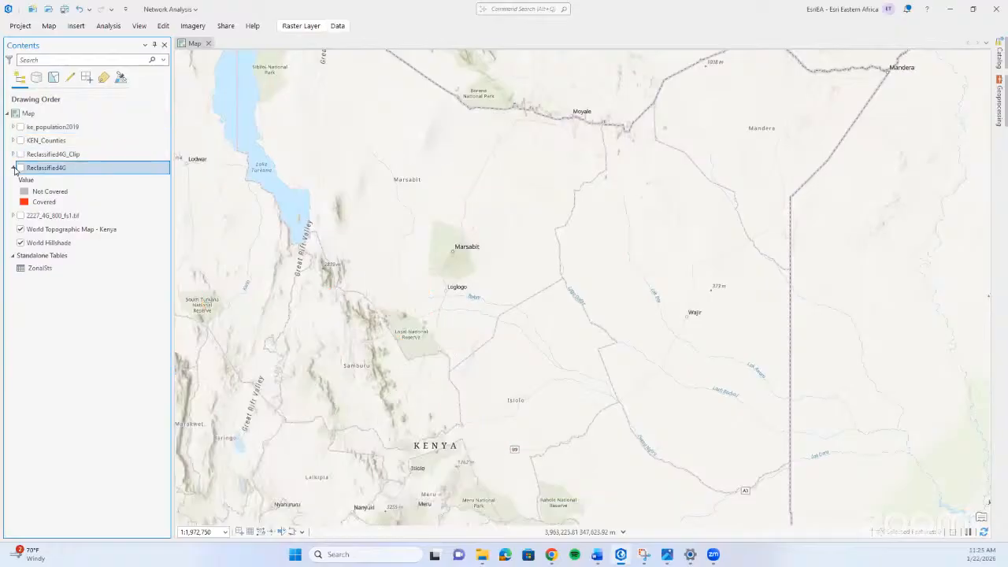
{"action": "left_click", "coordinate": [20, 154]}
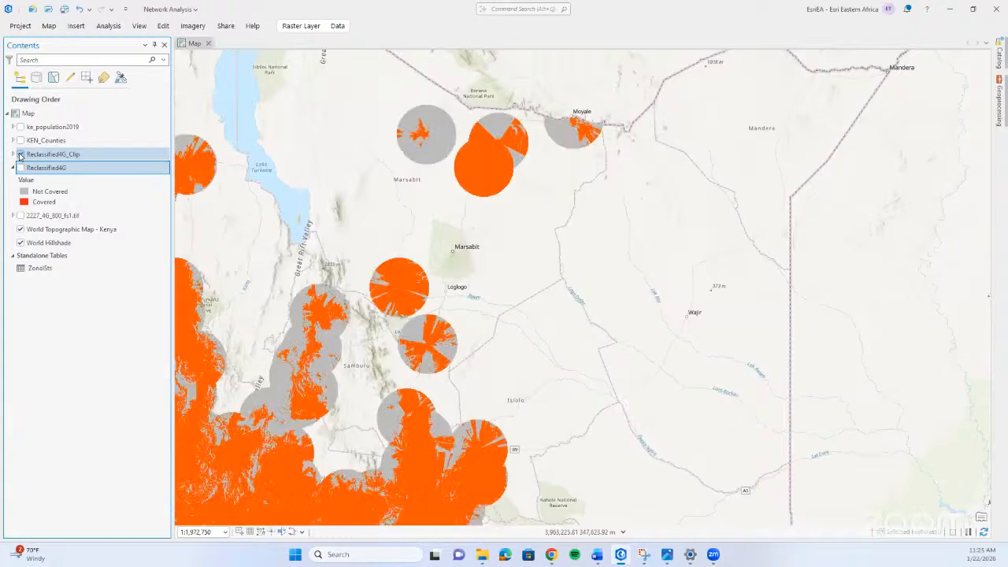
{"action": "scroll", "coordinate": [398, 311], "scroll_direction": "down", "scroll_amount": 3}
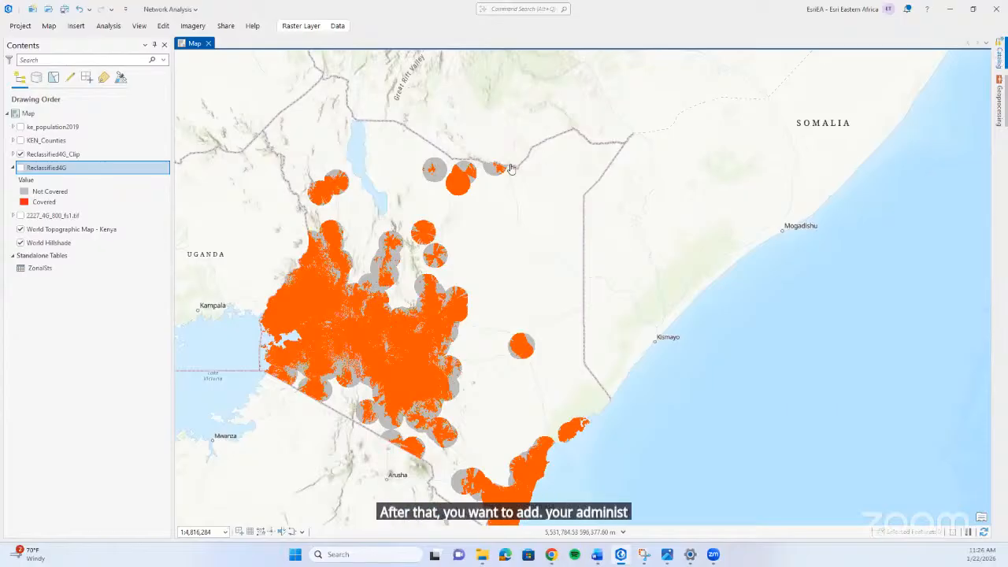
{"action": "left_click", "coordinate": [1000, 62]}
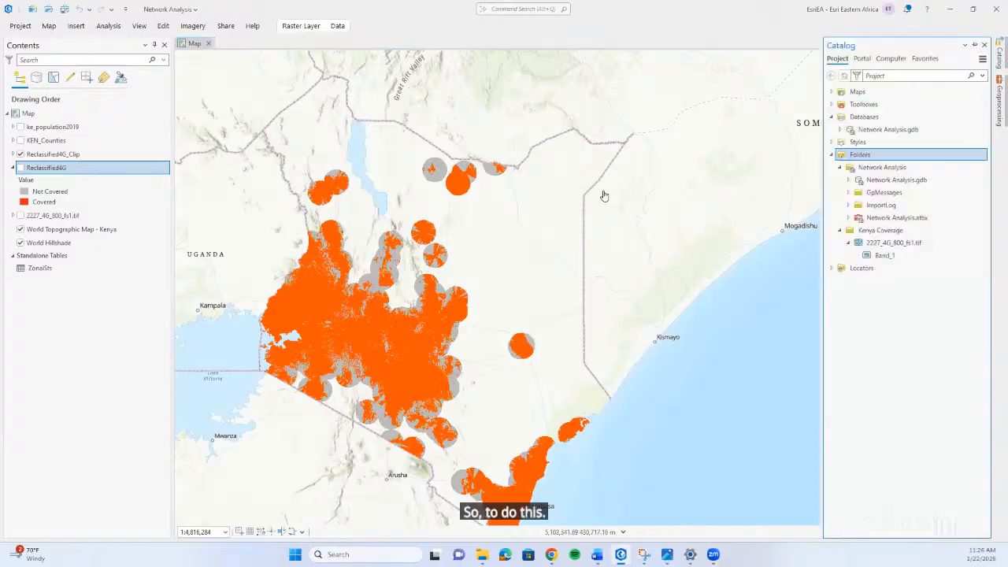
{"action": "left_click", "coordinate": [590, 192]}
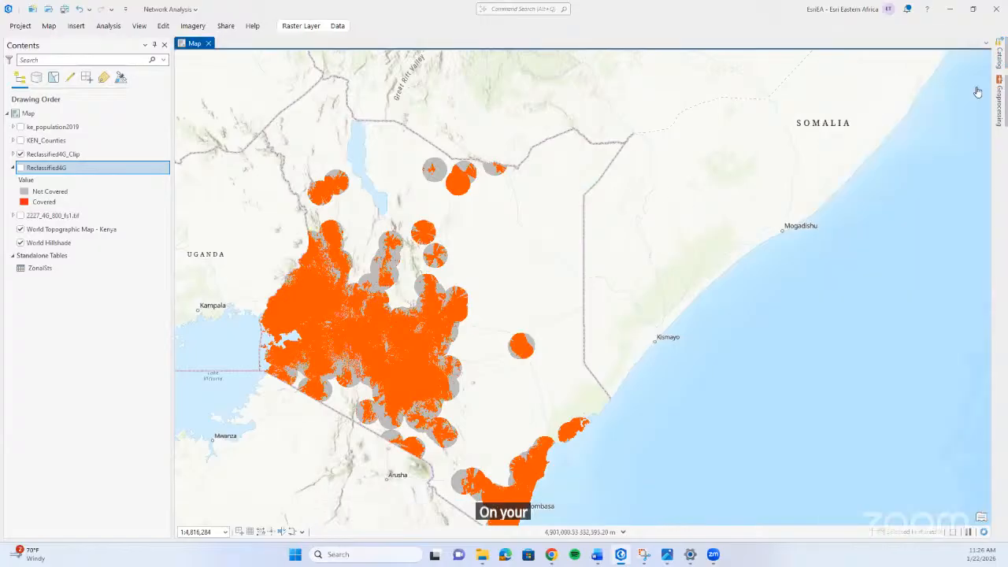
{"action": "left_click", "coordinate": [559, 281]}
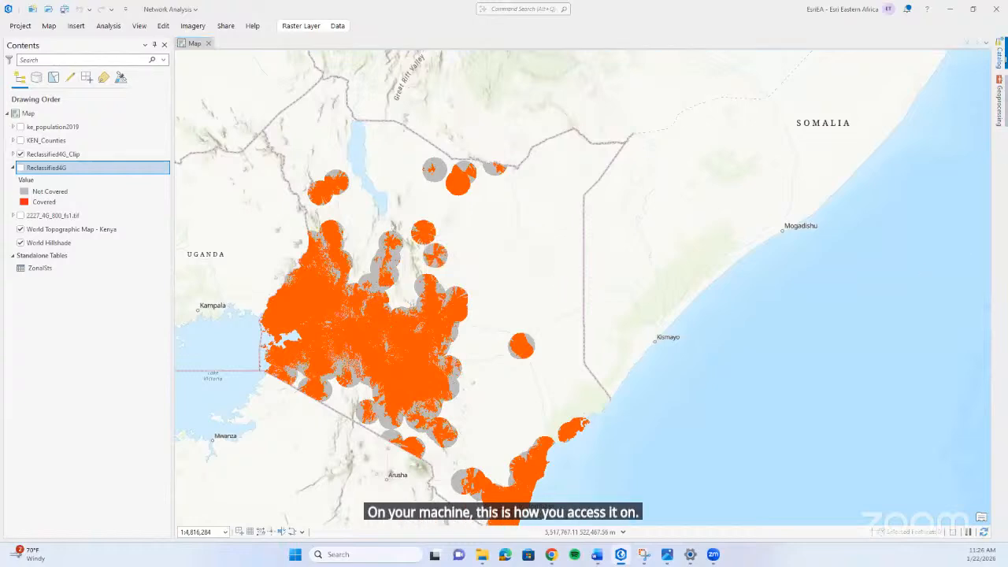
Search ArcGIS Online for Kenya Counties and bring up the options for adding the Kenya County Boundaries feature layer.
{"action": "left_click", "coordinate": [1004, 61]}
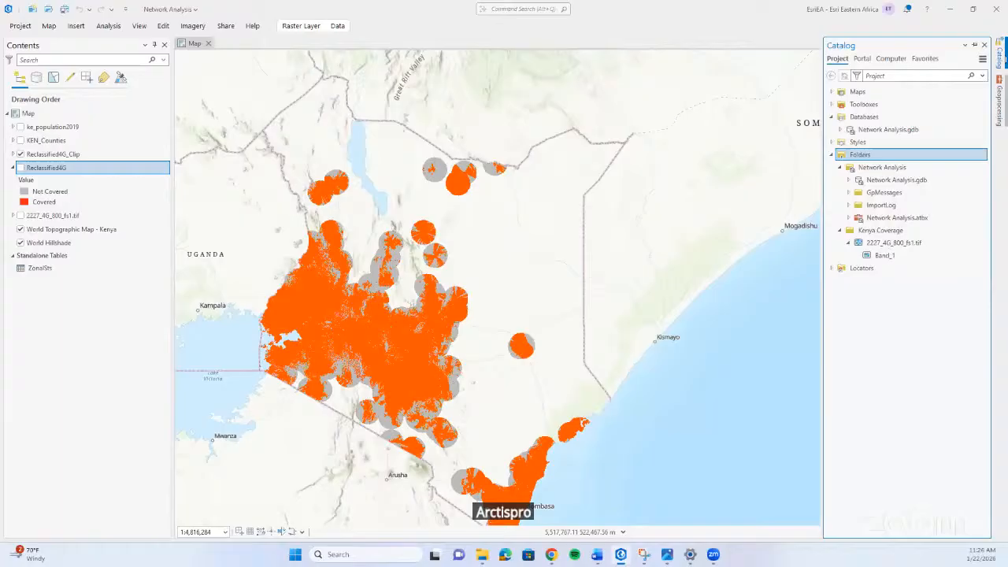
{"action": "left_click", "coordinate": [863, 59]}
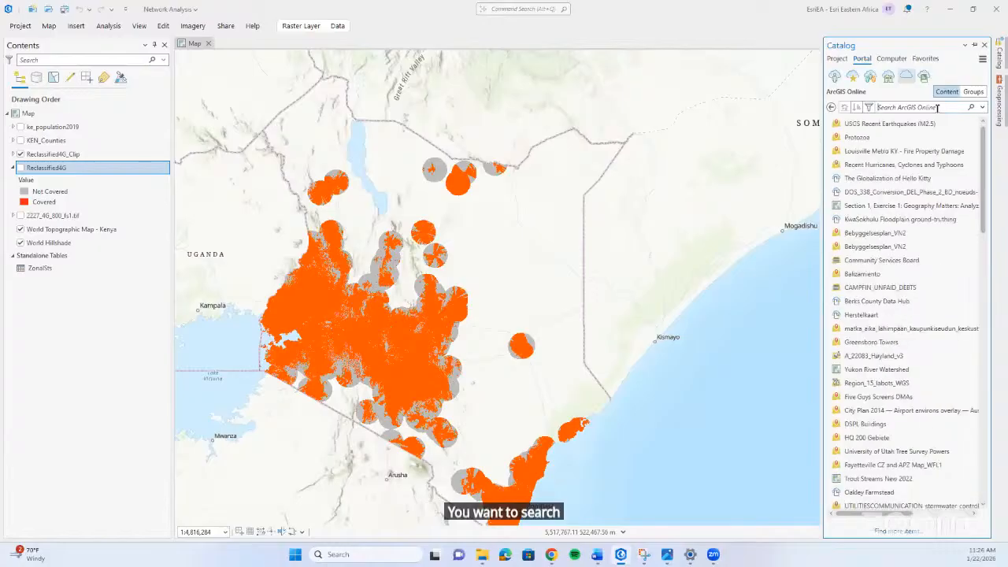
{"action": "left_click", "coordinate": [938, 107]}
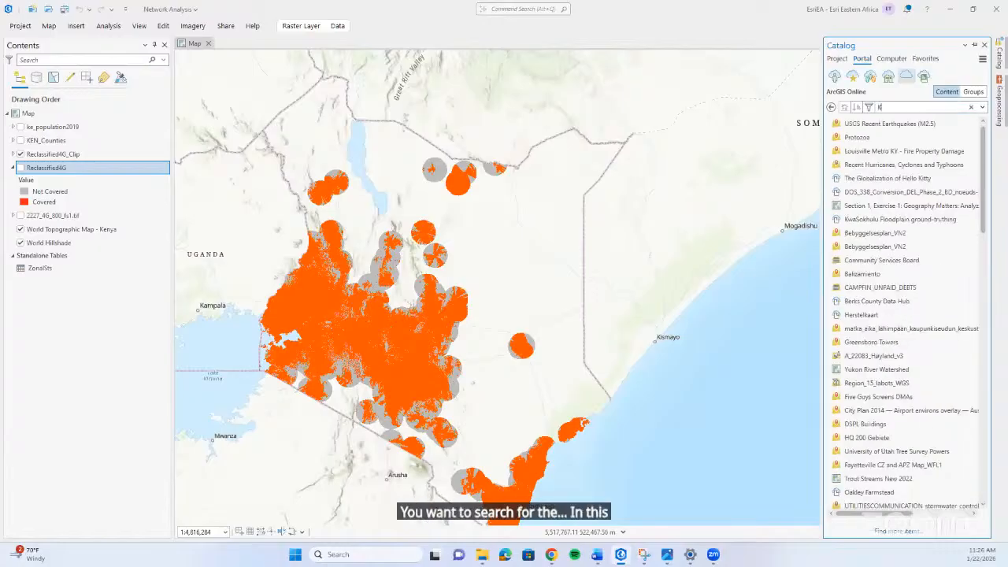
{"action": "type", "text": "Kenyan"}
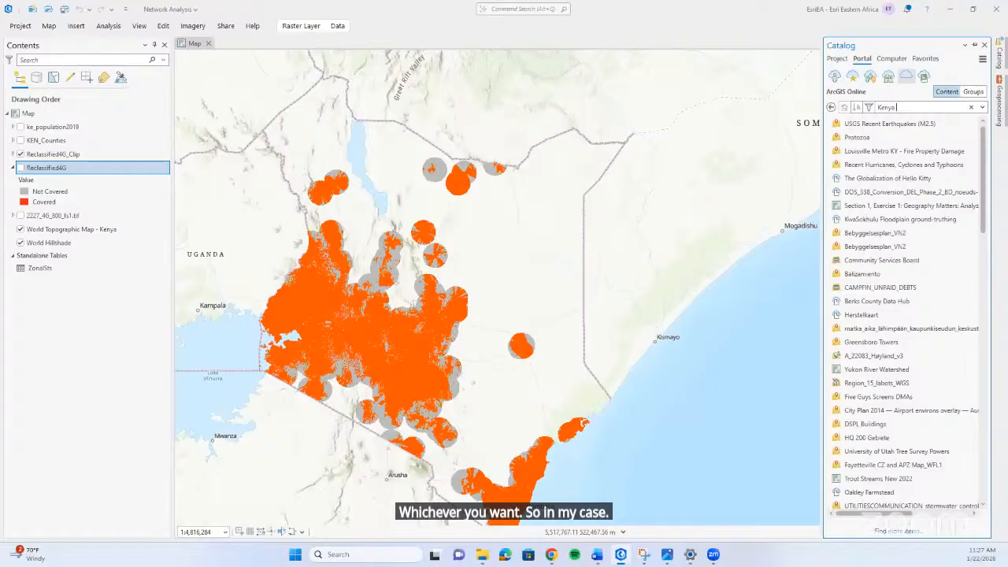
{"action": "type", "text": "Counties"}
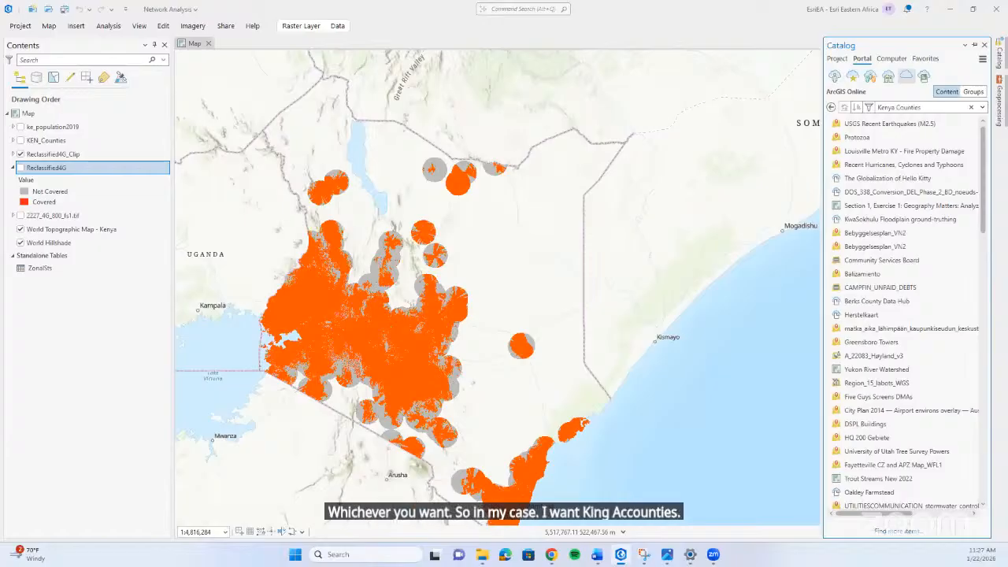
{"action": "key", "text": "Return"}
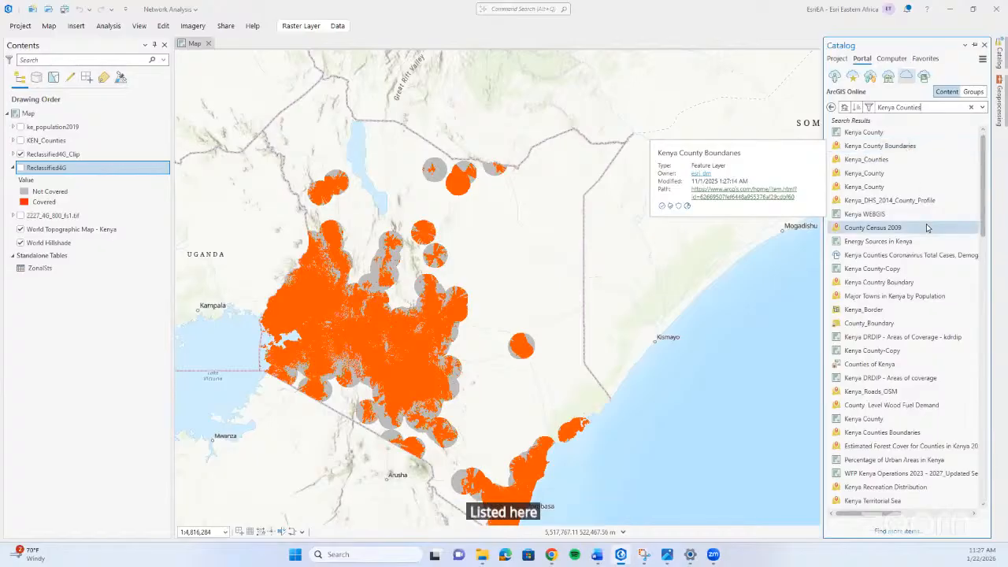
{"action": "left_click", "coordinate": [906, 148]}
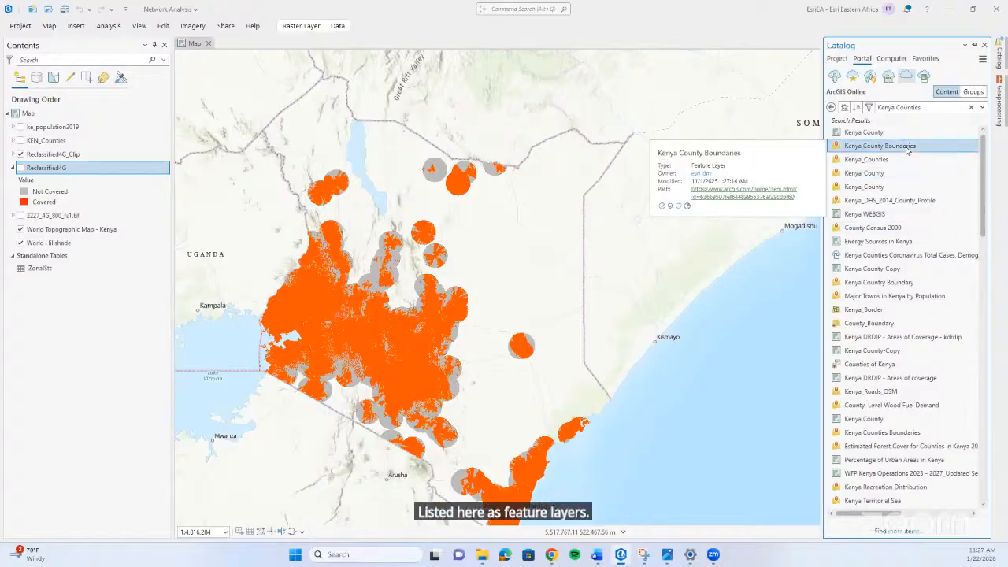
{"action": "right_click", "coordinate": [907, 149]}
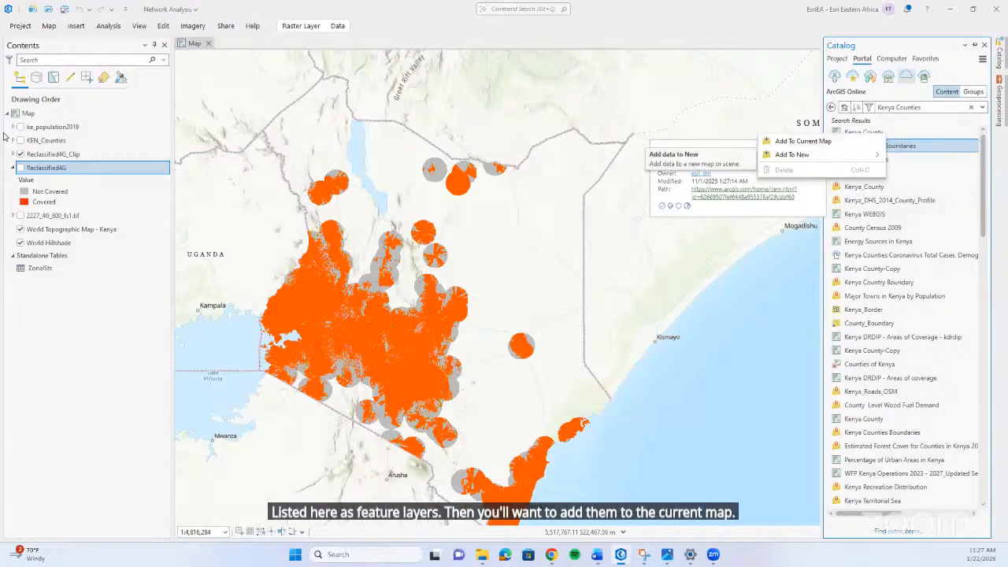
Show the KEN_Counties and Reclassified4G layers on the map together with Reclassified4G_Clip.
{"action": "left_click", "coordinate": [21, 141]}
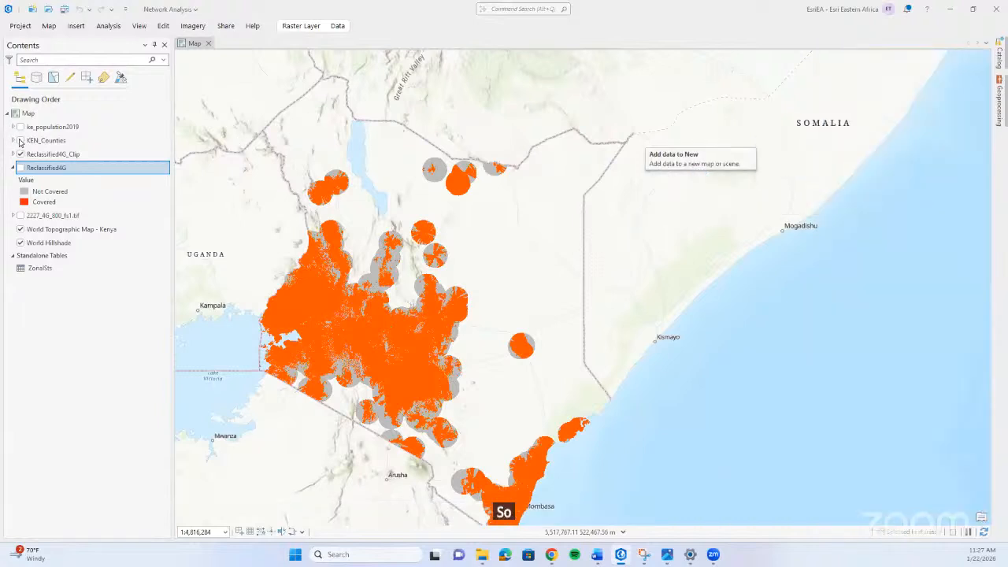
{"action": "left_click", "coordinate": [20, 141]}
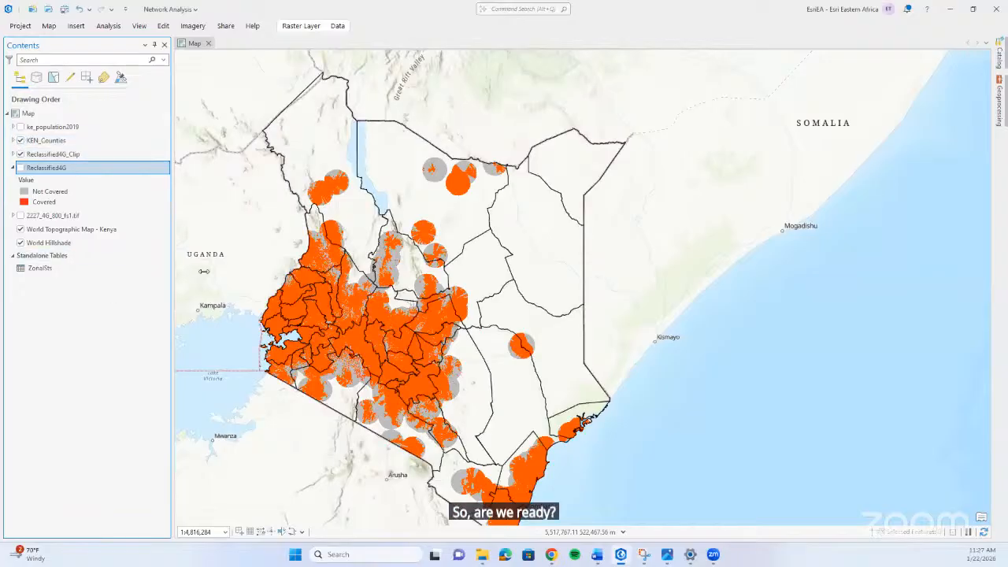
{"action": "left_click", "coordinate": [997, 55]}
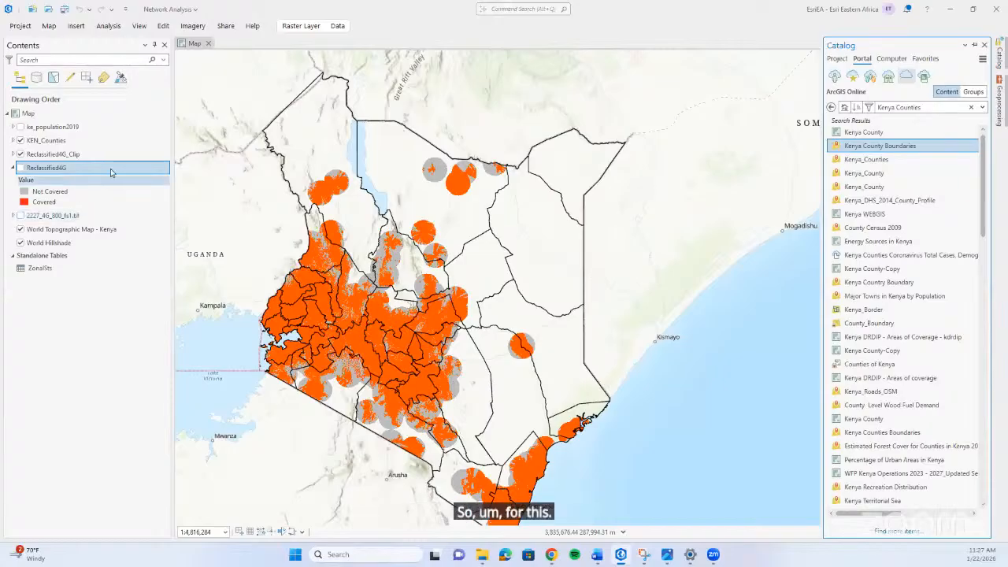
{"action": "left_click", "coordinate": [20, 171]}
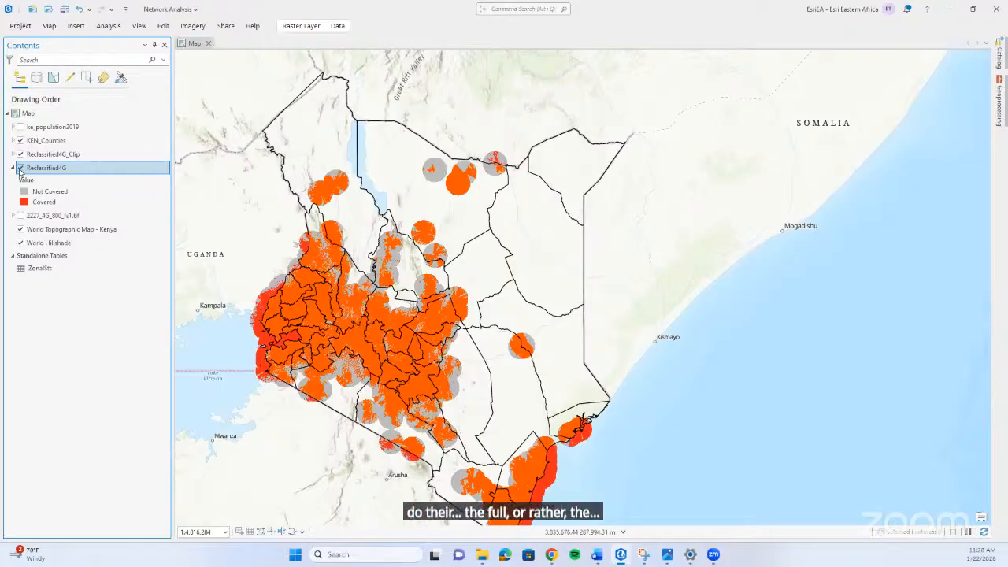
{"action": "left_click_drag", "start_coordinate": [421, 303], "coordinate": [463, 282]}
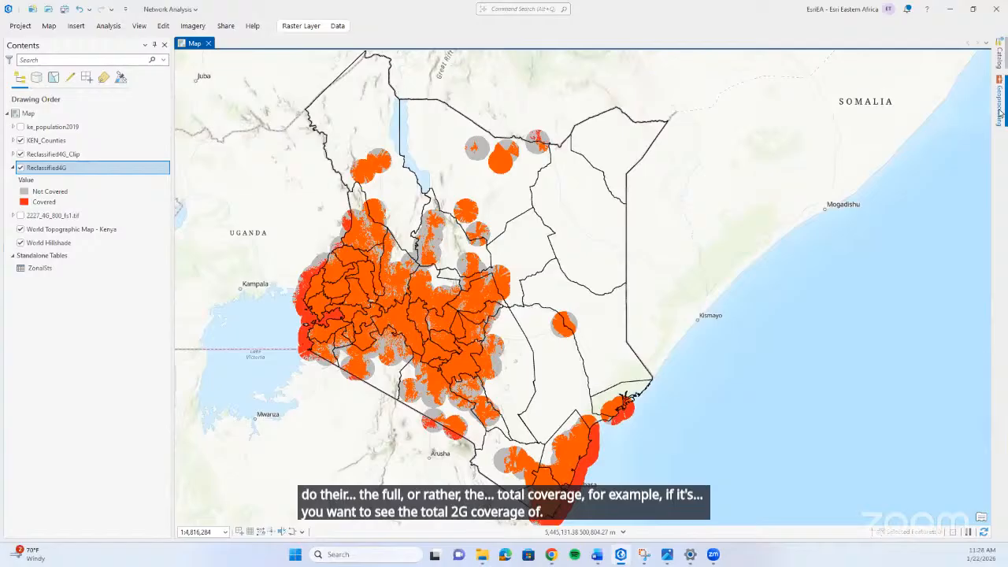
Bring up the geoprocessing tools and clear the earlier clip search.
{"action": "left_click", "coordinate": [1000, 114]}
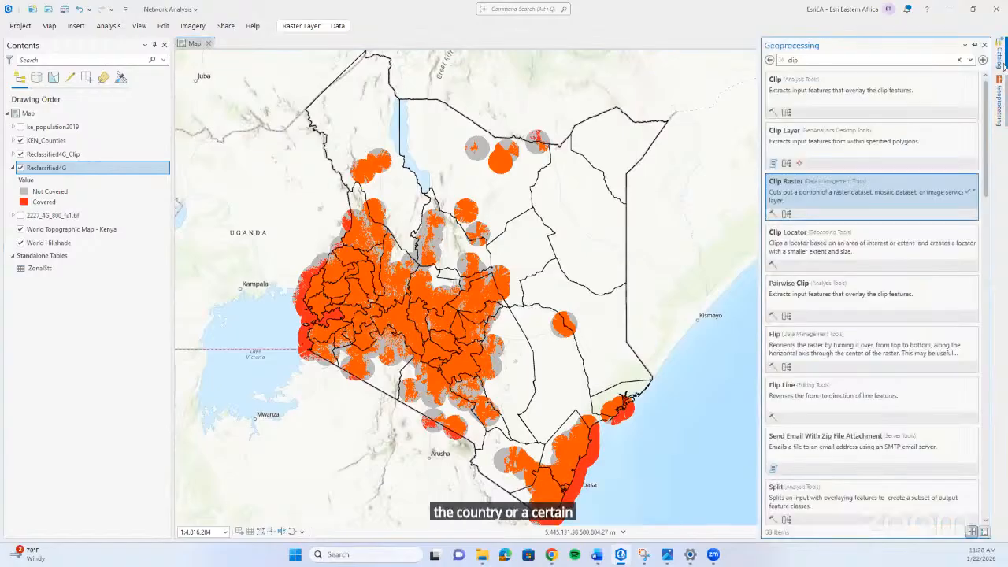
{"action": "left_click", "coordinate": [959, 60]}
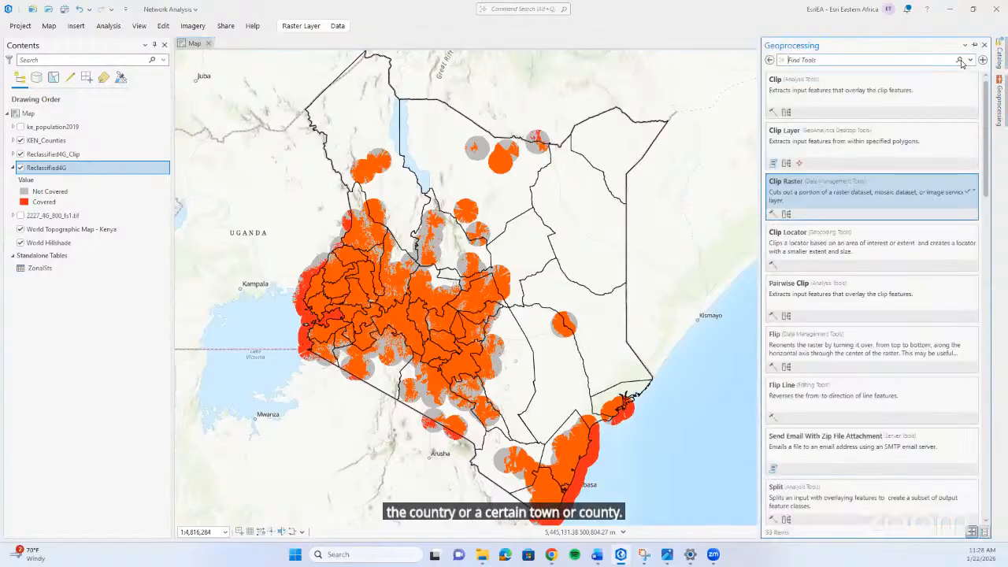
{"action": "type", "text": "c"}
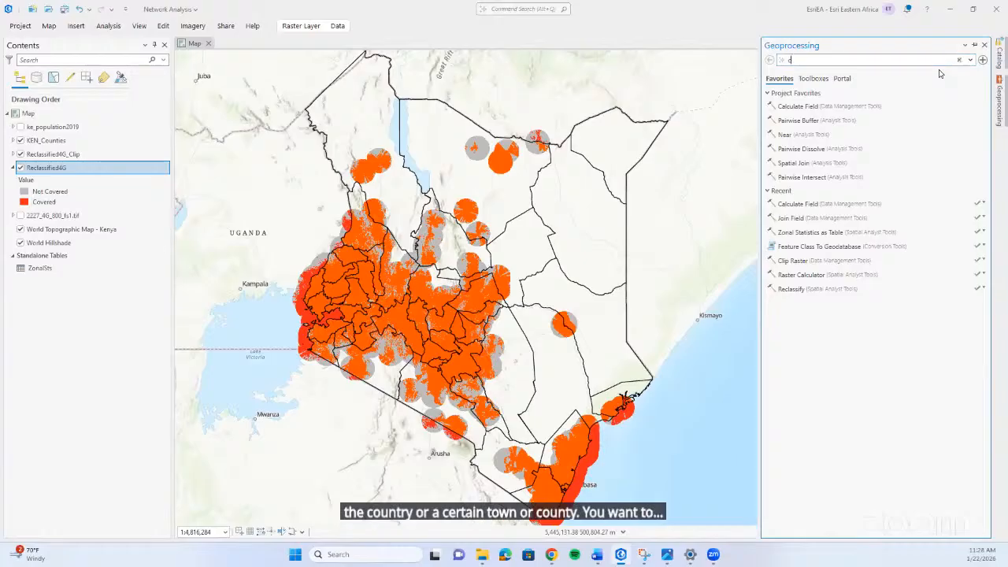
{"action": "type", "text": "alcu"}
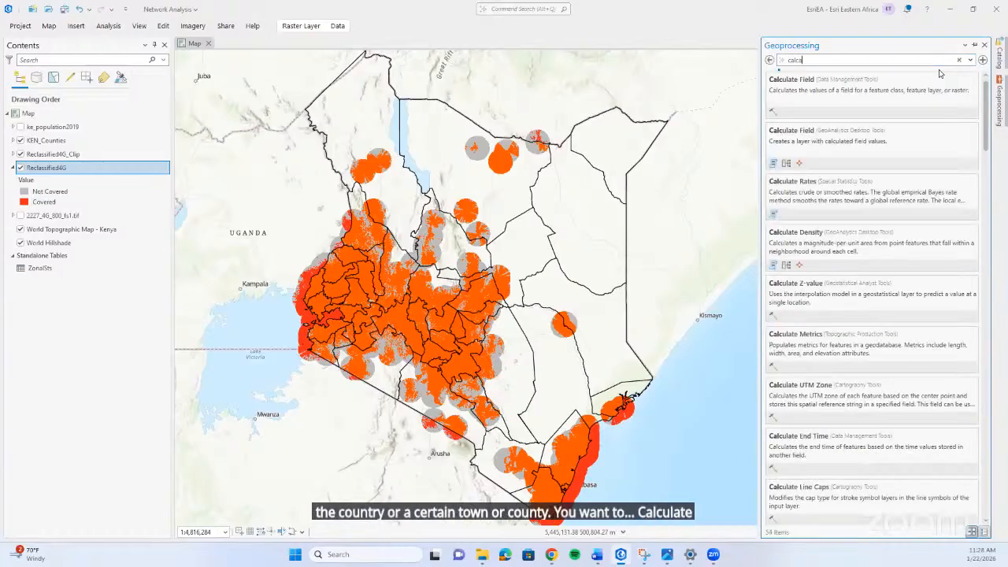
{"action": "type", "text": "lat"}
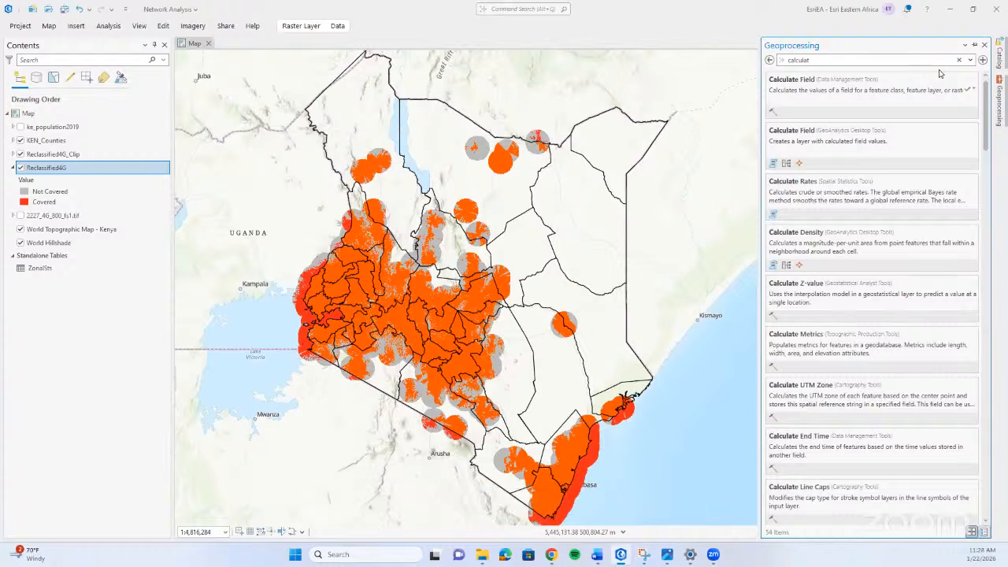
{"action": "key", "text": "BackSpace"}
{"action": "key", "text": "BackSpace"}
{"action": "key", "text": "BackSpace"}
{"action": "key", "text": "BackSpace"}
{"action": "key", "text": "BackSpace"}
{"action": "key", "text": "BackSpace"}
{"action": "key", "text": "BackSpace"}
{"action": "key", "text": "BackSpace"}
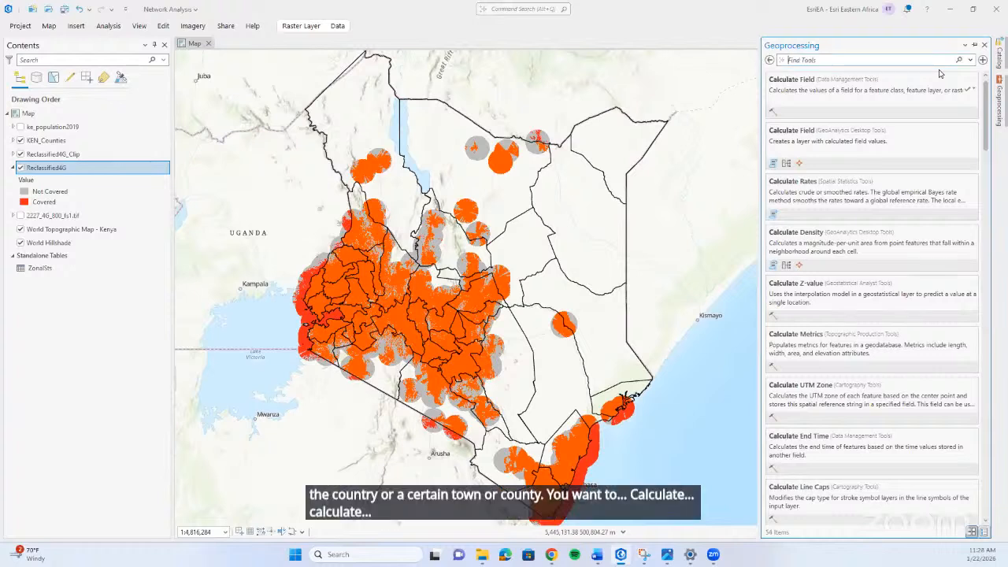
Search the geoprocessing tools for raster cal and open Raster Calculator (Spatial Analyst Tools).
{"action": "type", "text": "raster cal"}
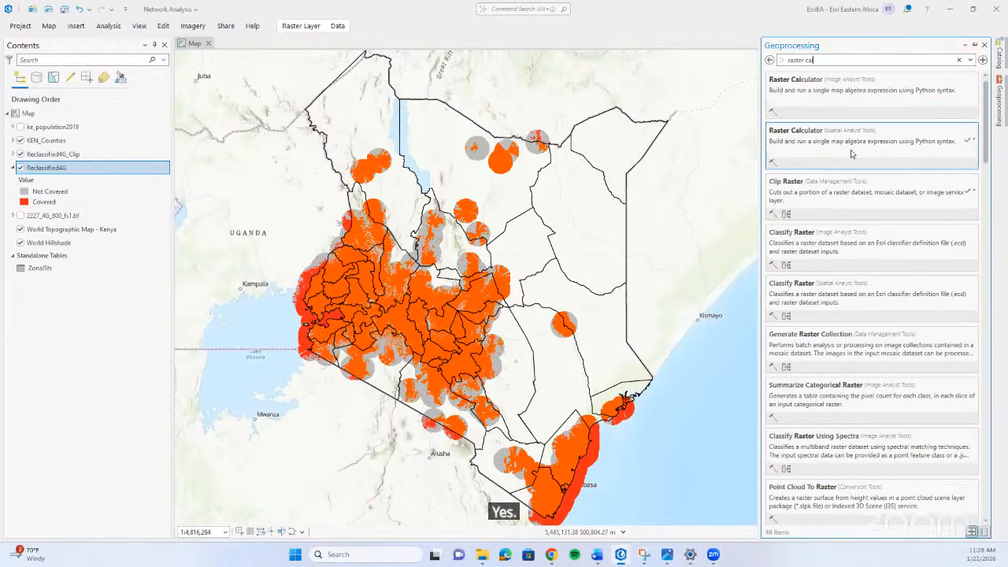
{"action": "key", "text": "BackSpace"}
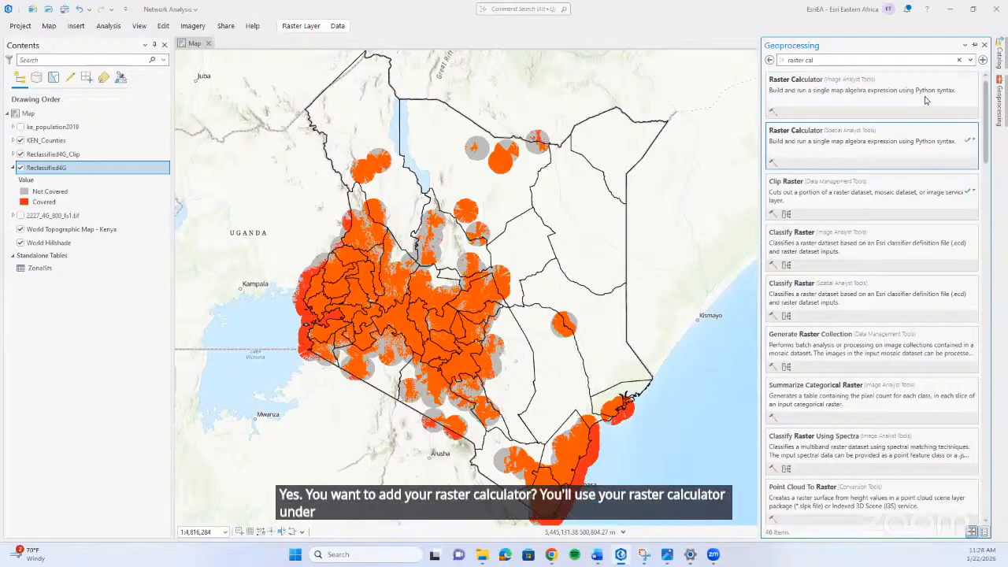
{"action": "left_click", "coordinate": [846, 148]}
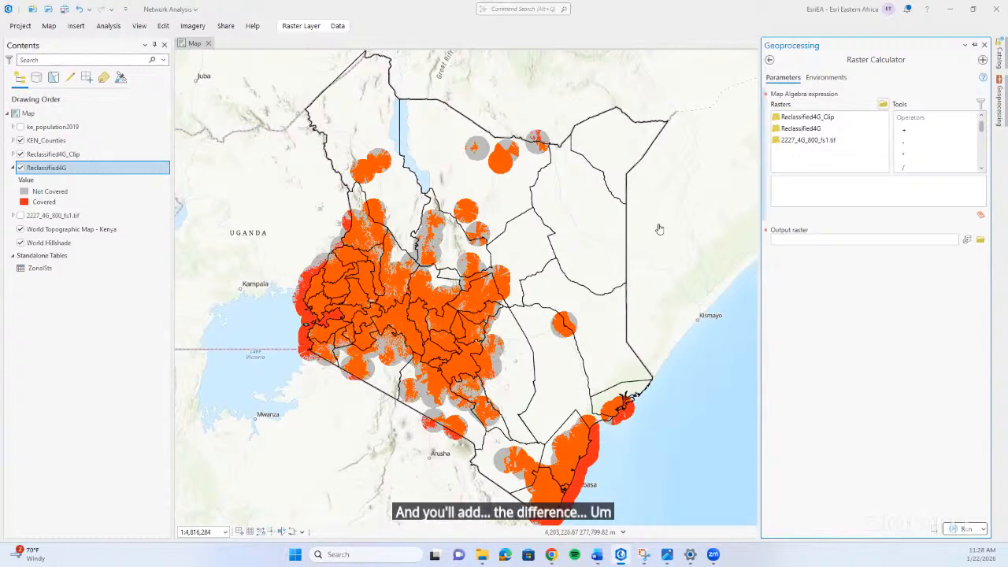
Build the map algebra expression "Reclassified4G" + "Reclassified4G_Clip" in Raster Calculator.
{"action": "left_click", "coordinate": [827, 131]}
{"action": "double_click", "coordinate": [827, 131]}
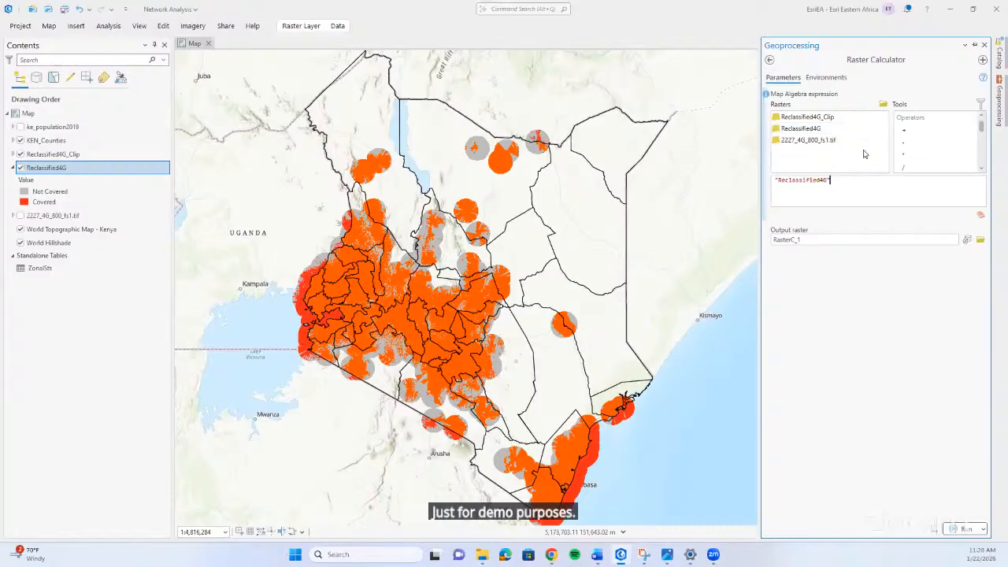
{"action": "left_click", "coordinate": [906, 130]}
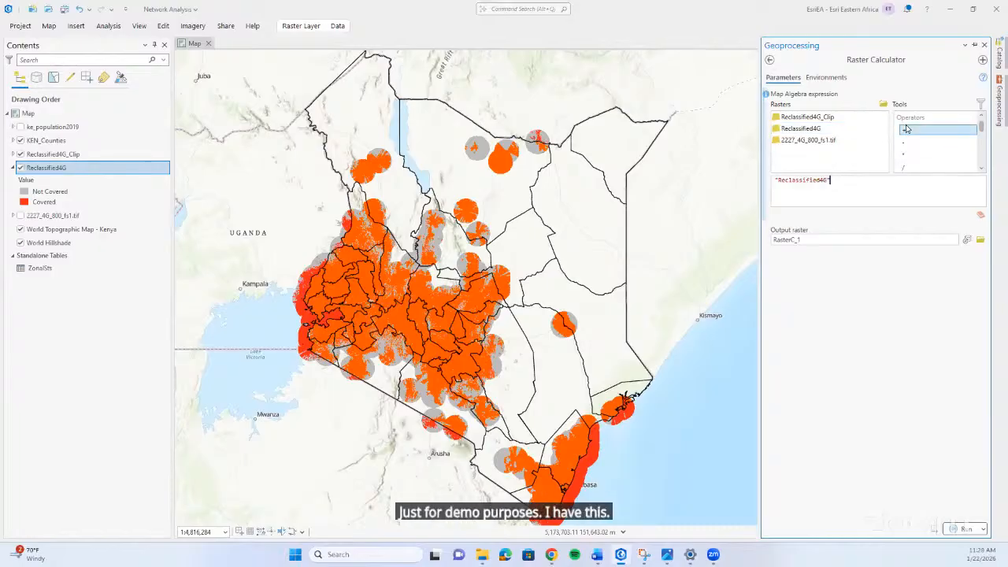
{"action": "double_click", "coordinate": [823, 117]}
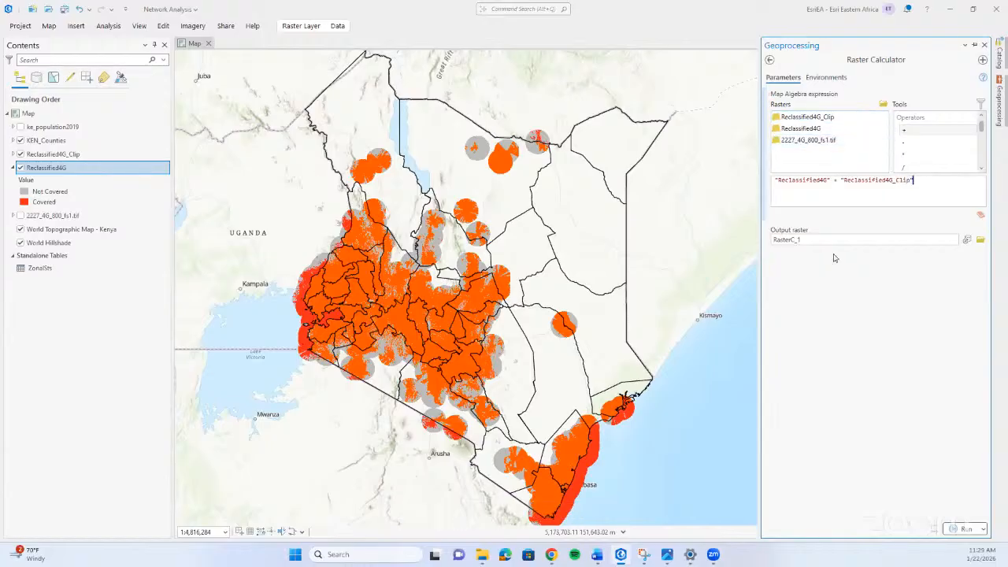
Name the output raster RasterCombined in Network Analysis.gdb and run Raster Calculator.
{"action": "left_click_drag", "start_coordinate": [827, 240], "coordinate": [776, 251]}
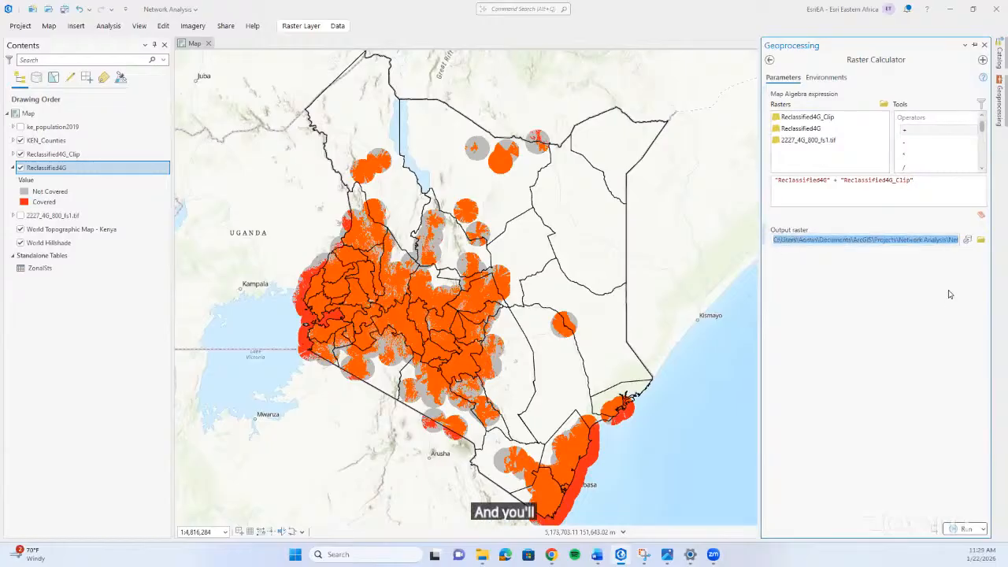
{"action": "left_click", "coordinate": [949, 240]}
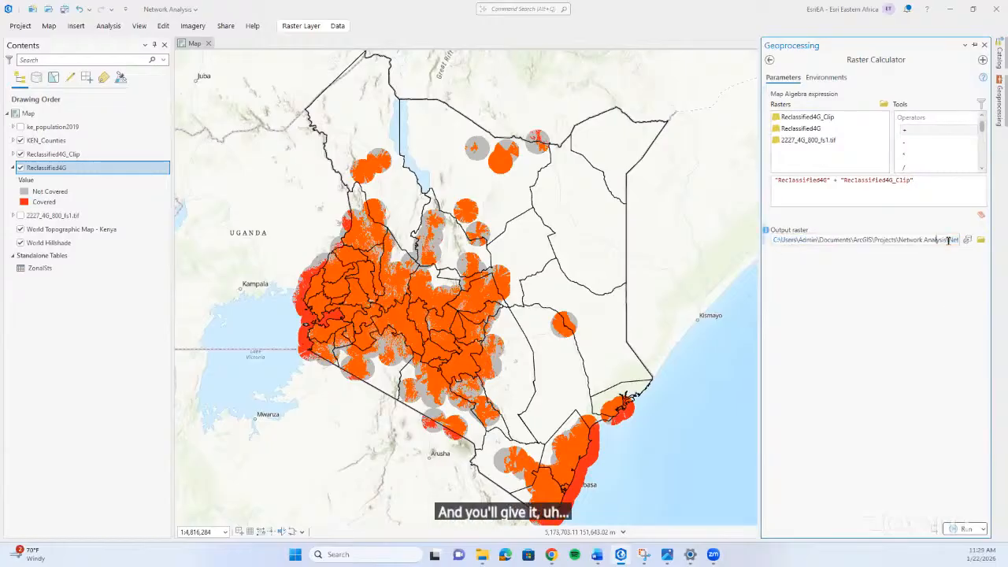
{"action": "key", "text": "Right"}
{"action": "key", "text": "Right"}
{"action": "key", "text": "Right"}
{"action": "key", "text": "Right"}
{"action": "key", "text": "Right"}
{"action": "key", "text": "Right"}
{"action": "key", "text": "Right"}
{"action": "key", "text": "Right"}
{"action": "key", "text": "Right"}
{"action": "key", "text": "Right"}
{"action": "key", "text": "Right"}
{"action": "key", "text": "Right"}
{"action": "key", "text": "Right"}
{"action": "key", "text": "Right"}
{"action": "key", "text": "Right"}
{"action": "key", "text": "Right"}
{"action": "key", "text": "Right"}
{"action": "key", "text": "Right"}
{"action": "key", "text": "Right"}
{"action": "key", "text": "Right"}
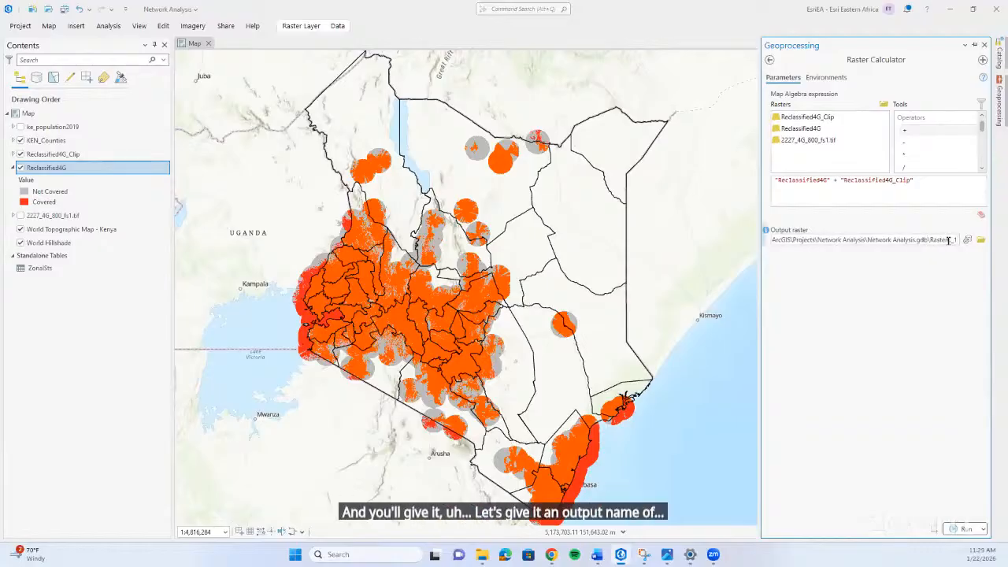
{"action": "key", "text": "BackSpace"}
{"action": "key", "text": "BackSpace"}
{"action": "type", "text": "C"}
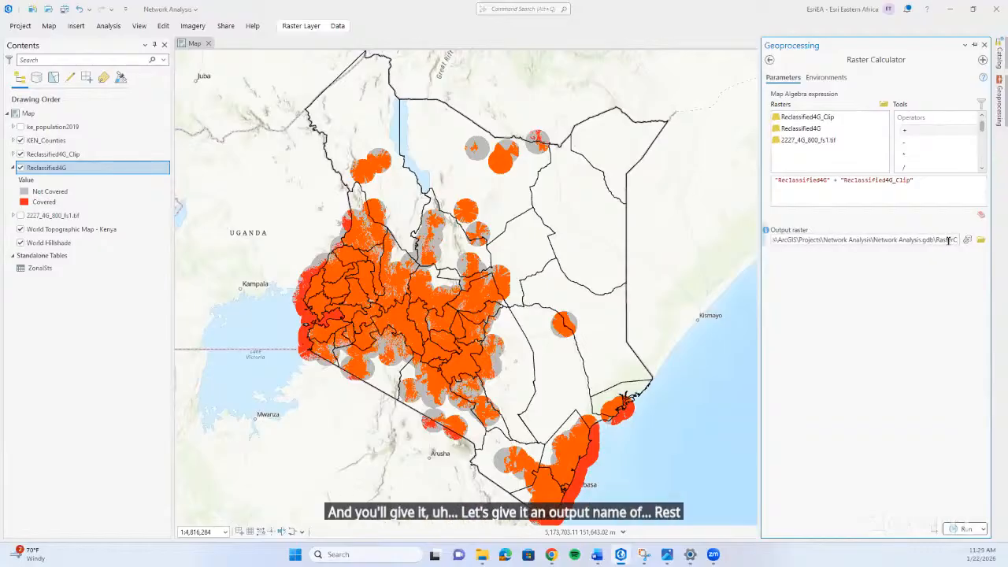
{"action": "type", "text": "ombined"}
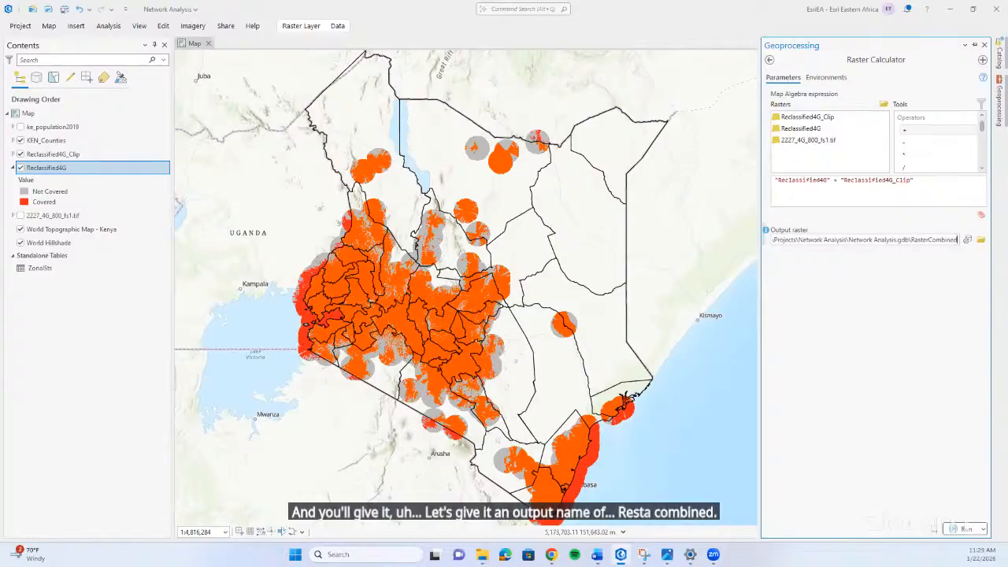
{"action": "left_click", "coordinate": [896, 338]}
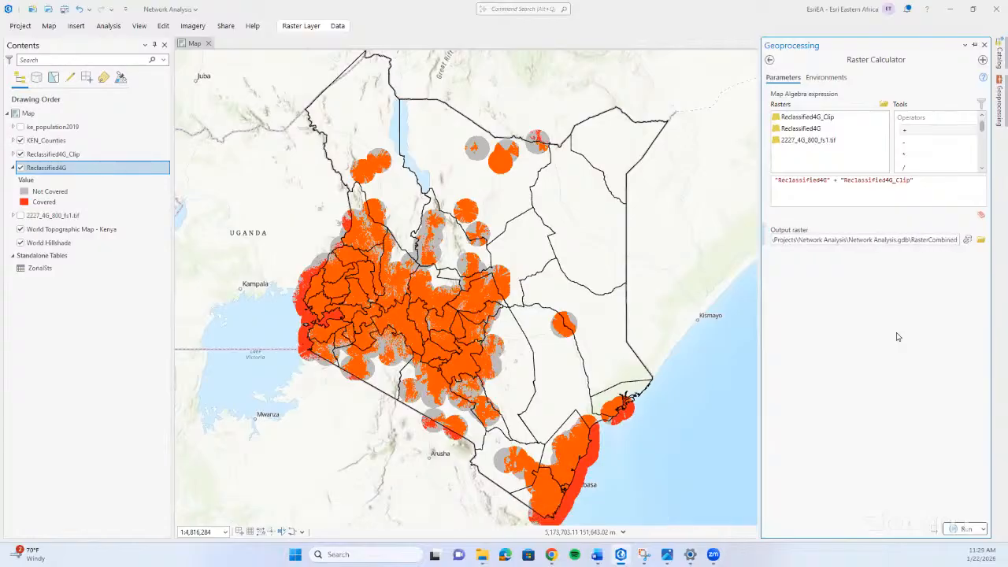
{"action": "left_click", "coordinate": [953, 532]}
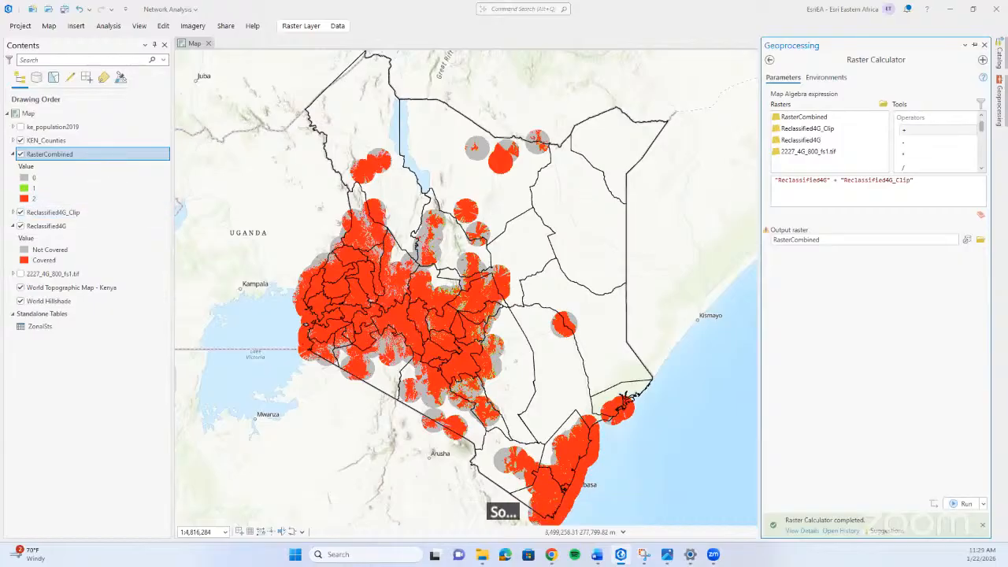
Clear the geoprocessing tools from view and hide the RasterCombined layer on the map.
{"action": "left_click", "coordinate": [999, 106]}
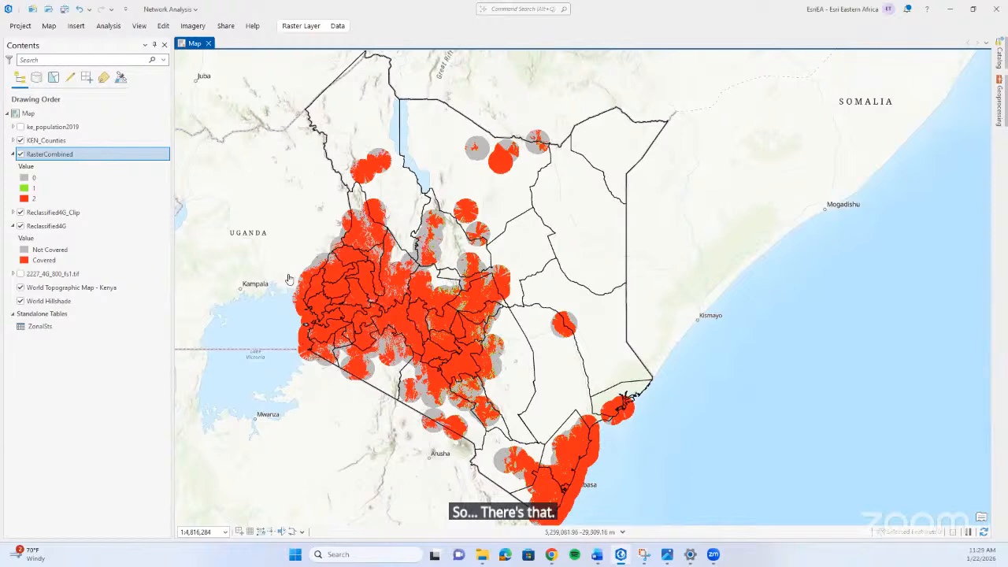
{"action": "left_click", "coordinate": [1005, 110]}
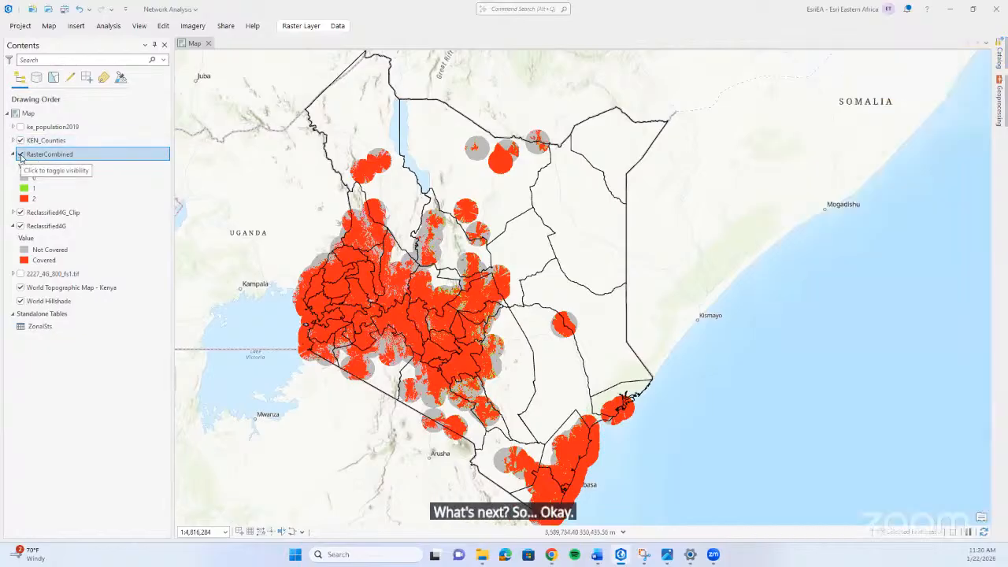
{"action": "left_click", "coordinate": [21, 155]}
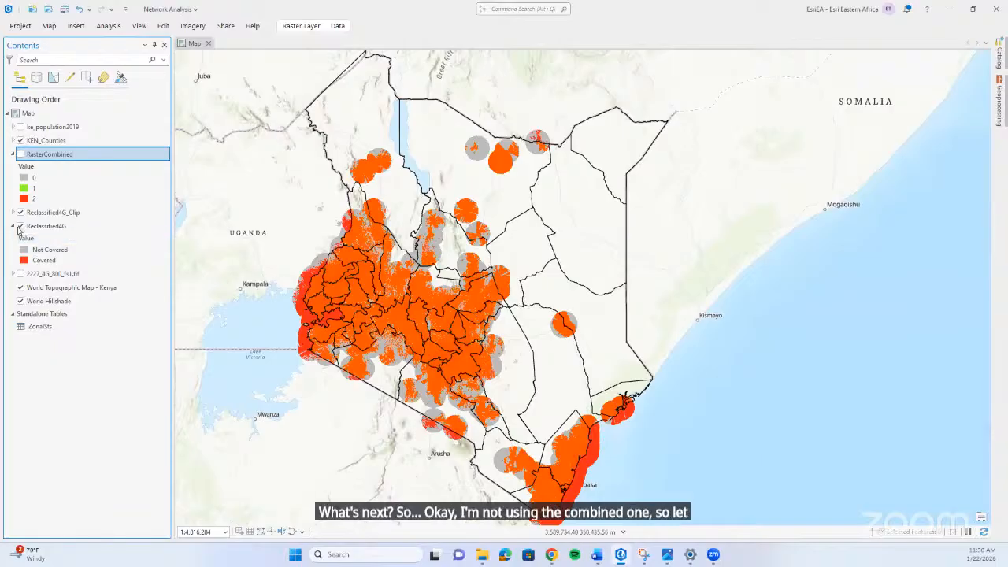
Hide the Reclassified4G layer on the map and open the attribute table of KEN_Counties.
{"action": "left_click", "coordinate": [20, 227]}
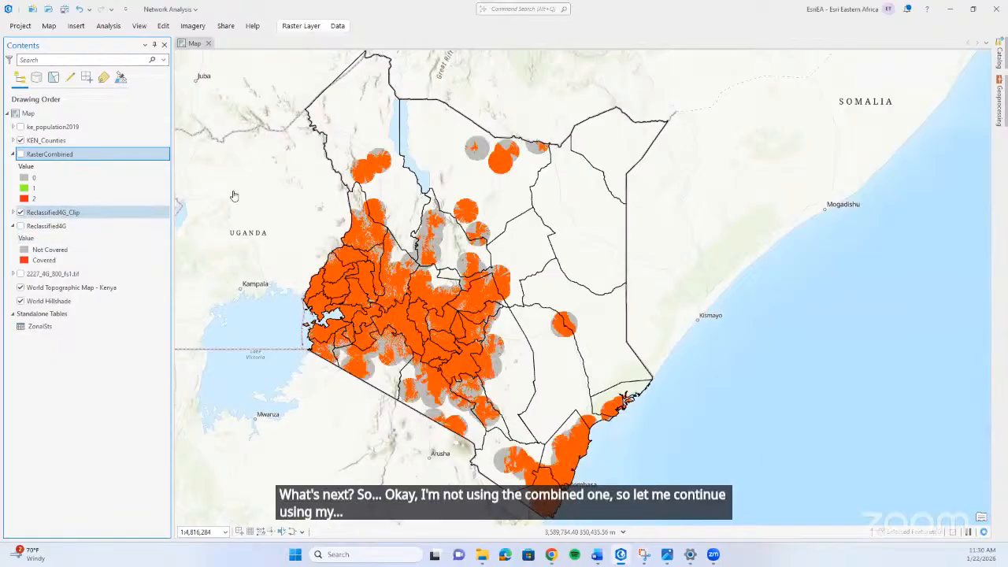
{"action": "left_click", "coordinate": [121, 145]}
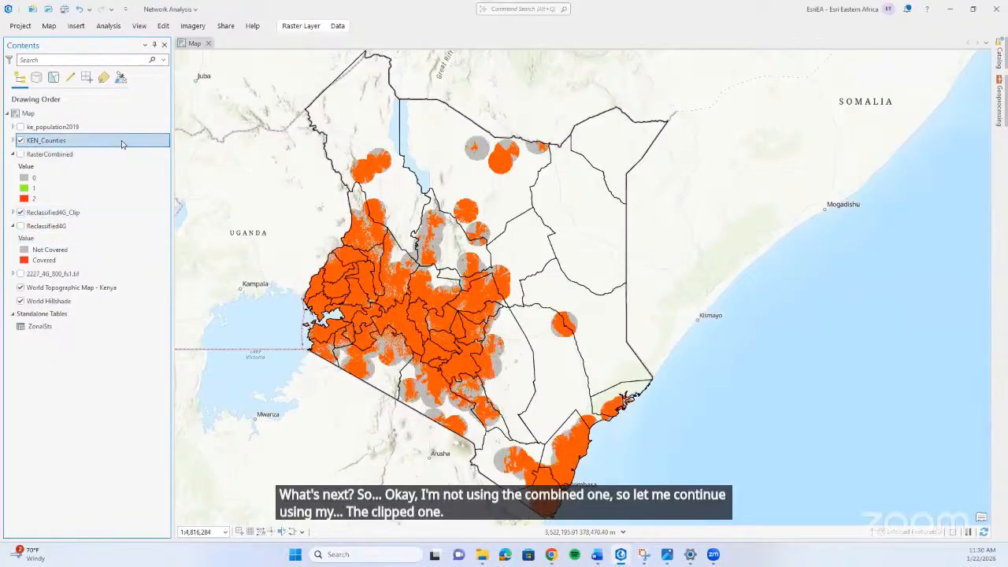
{"action": "right_click", "coordinate": [122, 144]}
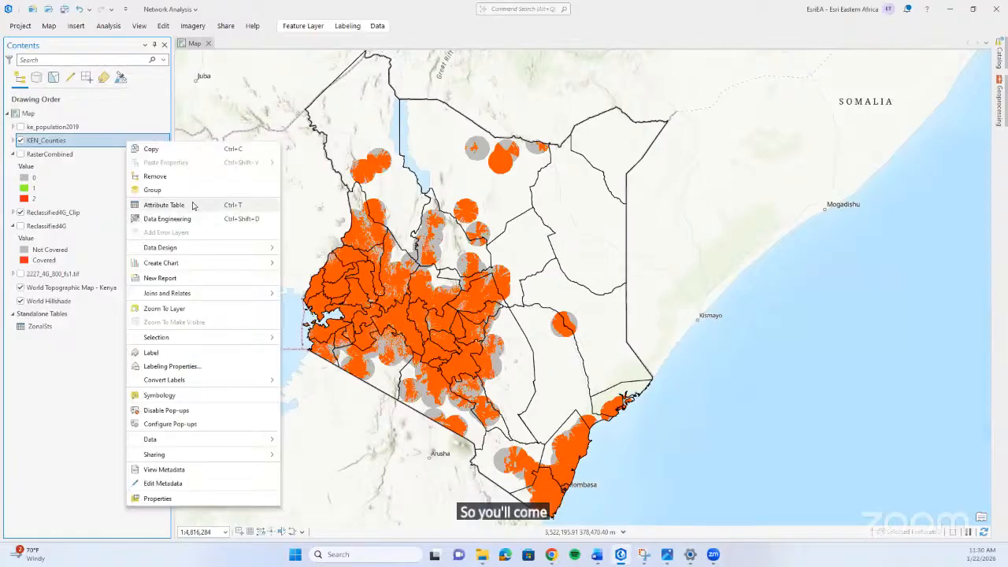
{"action": "left_click", "coordinate": [219, 200]}
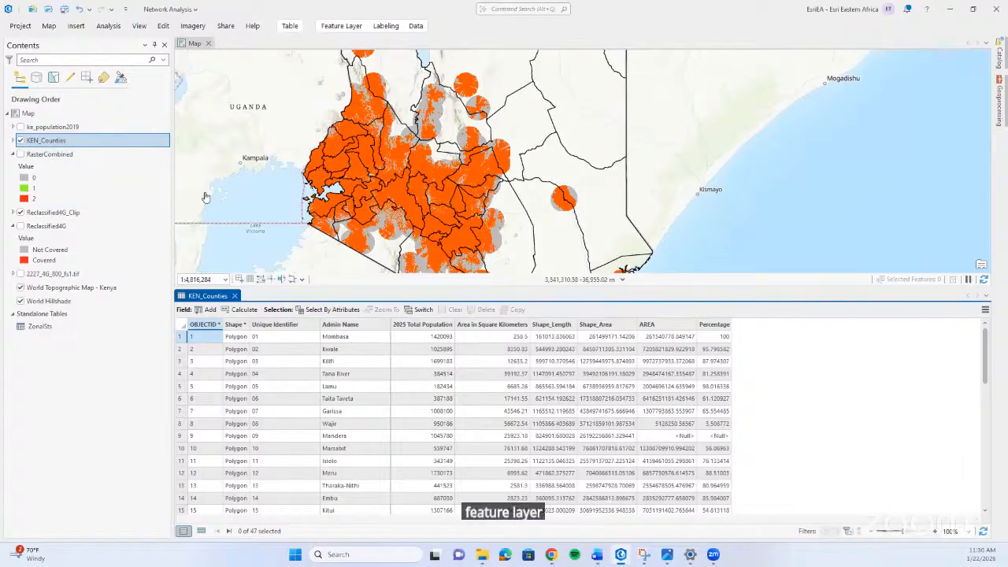
Look through the county records in the KEN_Counties table and highlight the 2025 Total Population field.
{"action": "scroll", "coordinate": [360, 334], "scroll_direction": "down", "scroll_amount": 6}
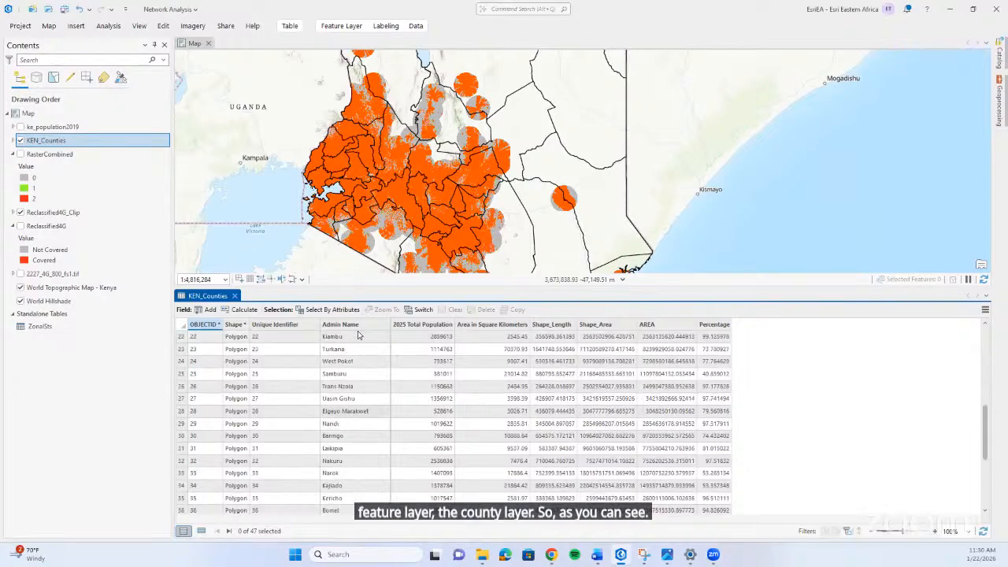
{"action": "scroll", "coordinate": [358, 336], "scroll_direction": "up", "scroll_amount": 6}
{"action": "left_click", "coordinate": [441, 325]}
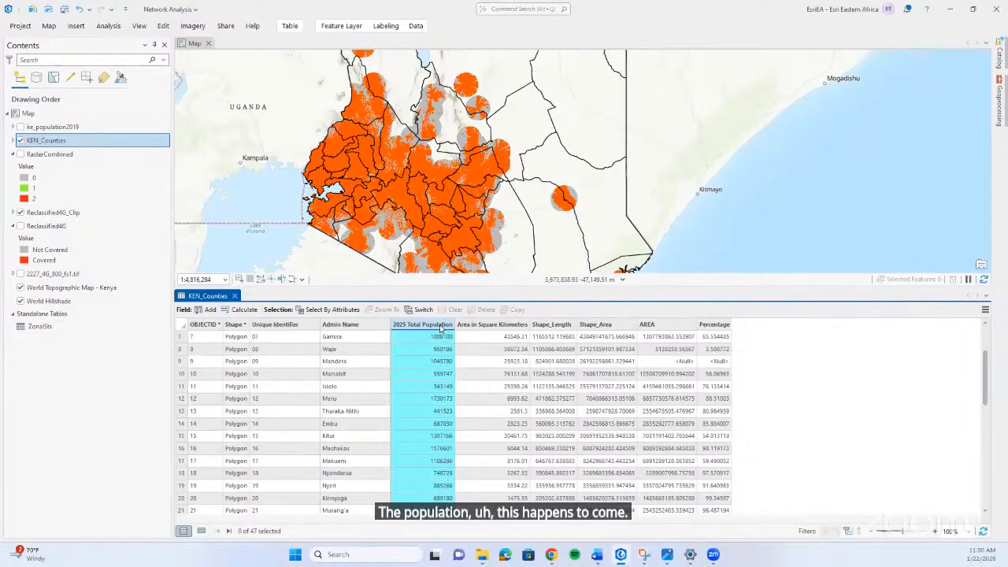
{"action": "scroll", "coordinate": [441, 326], "scroll_direction": "down", "scroll_amount": 5}
{"action": "scroll", "coordinate": [440, 326], "scroll_direction": "up", "scroll_amount": 5}
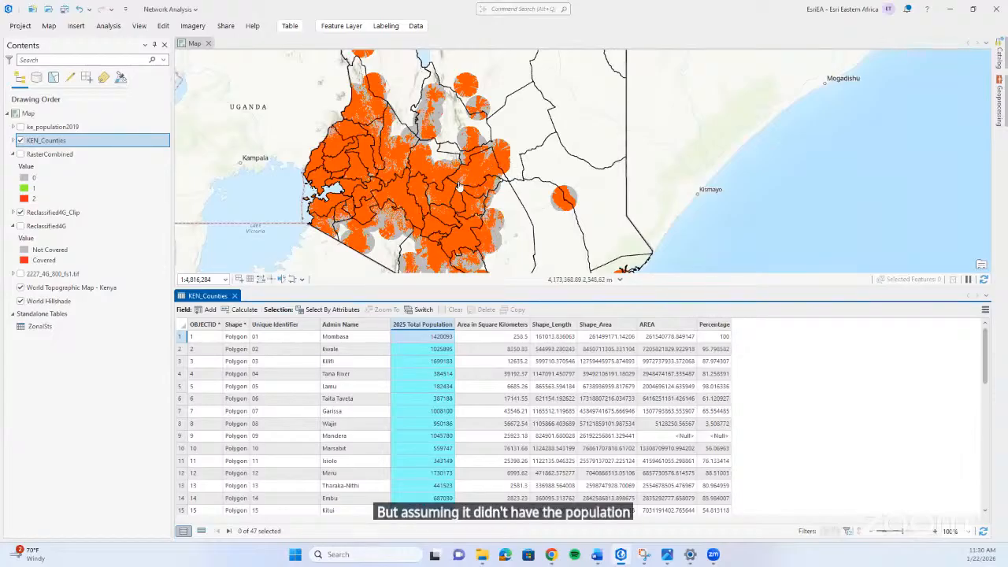
{"action": "left_click_drag", "start_coordinate": [460, 187], "coordinate": [486, 175]}
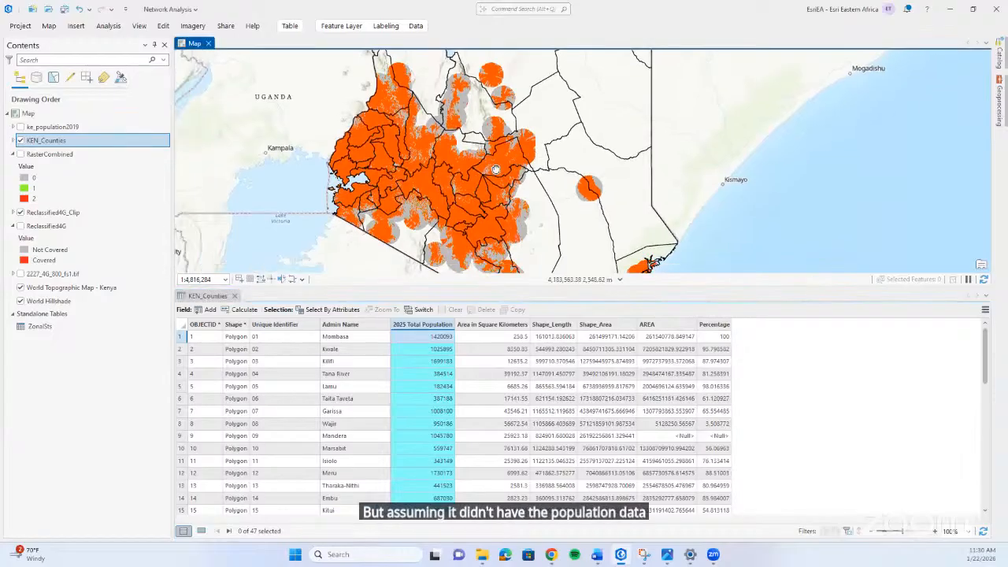
Return to the geoprocessing tool search and clear the previous search term.
{"action": "left_click", "coordinate": [999, 108]}
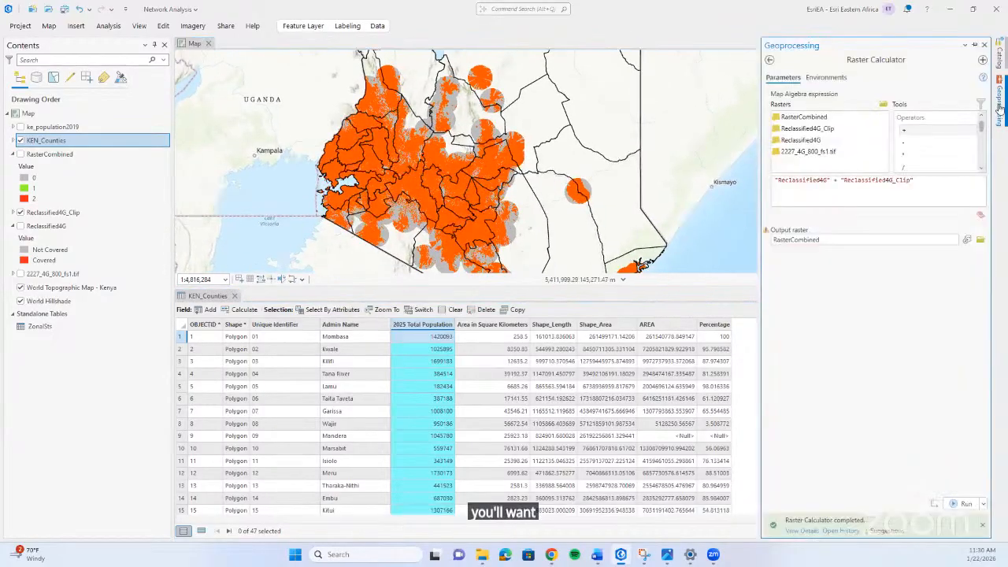
{"action": "left_click", "coordinate": [769, 59]}
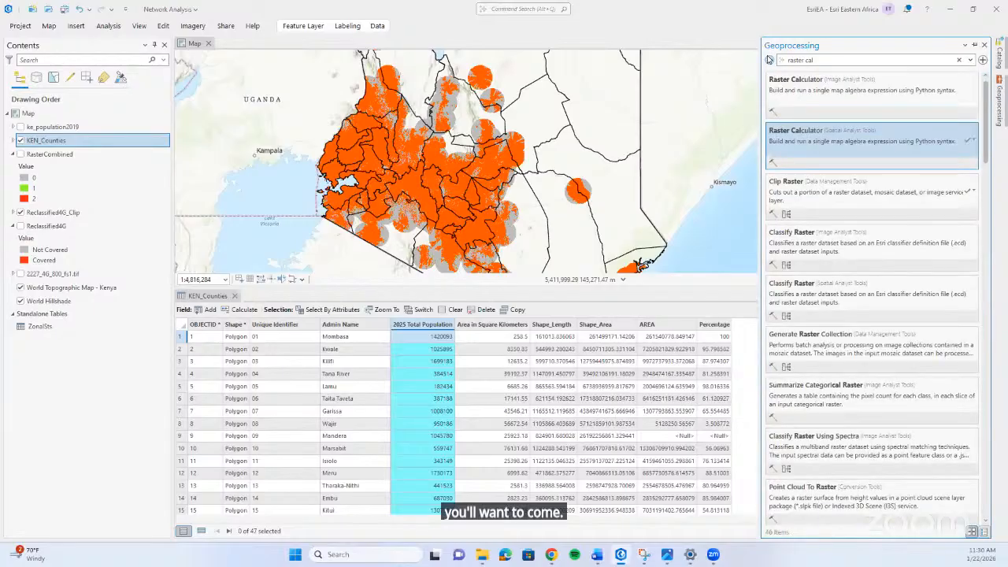
{"action": "left_click", "coordinate": [960, 60]}
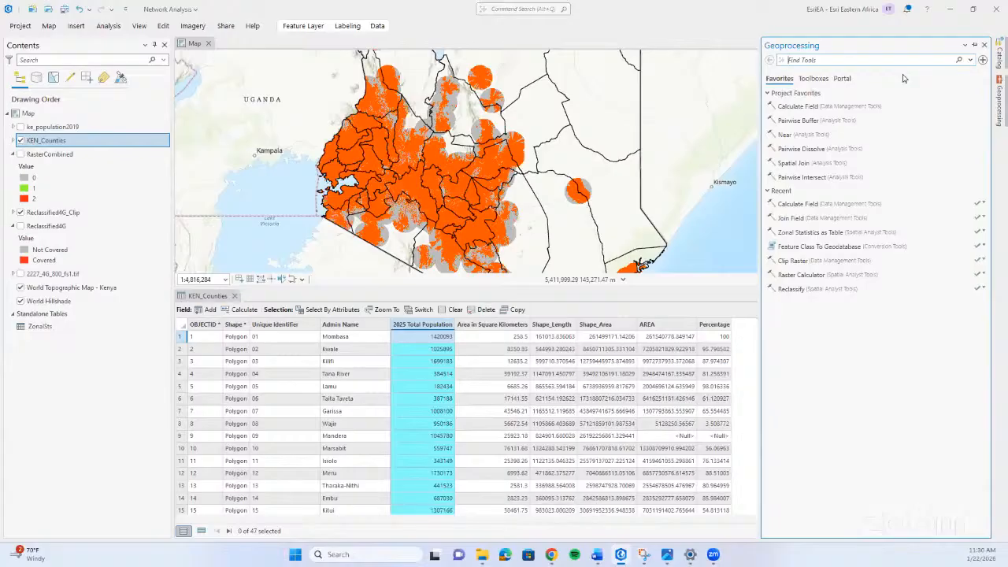
{"action": "type", "text": "r"}
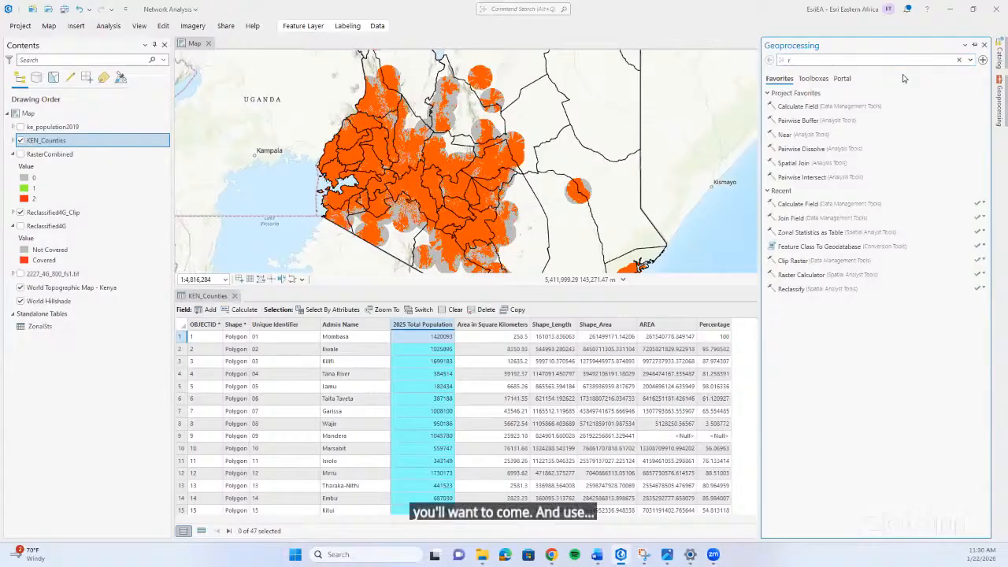
{"action": "type", "text": "ecl"}
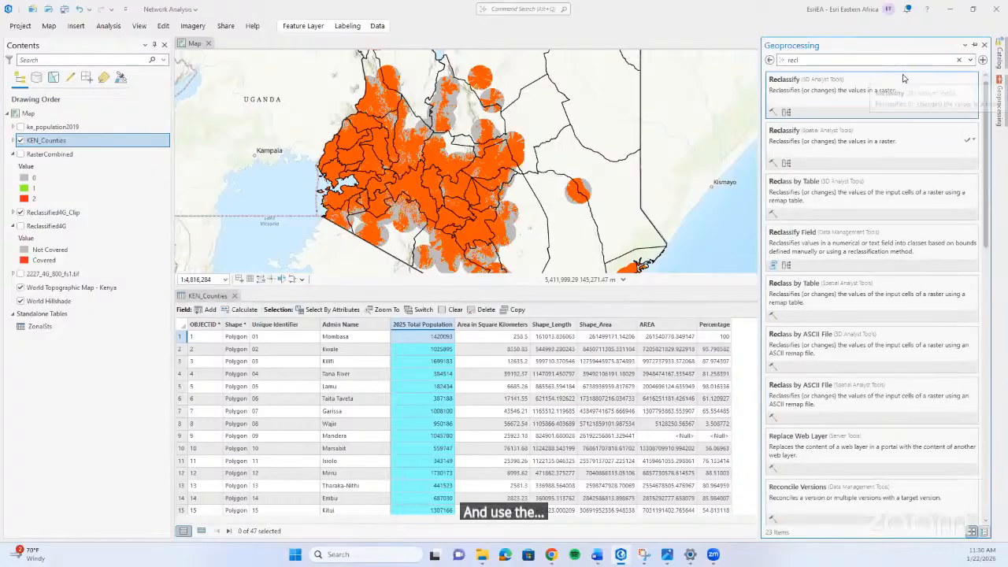
{"action": "key", "text": "BackSpace"}
{"action": "key", "text": "BackSpace"}
{"action": "key", "text": "BackSpace"}
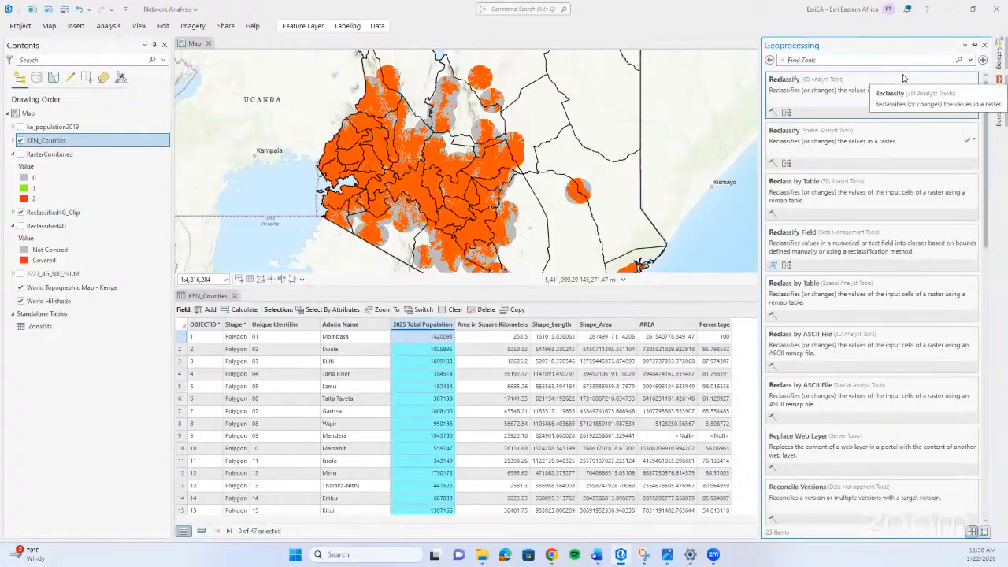
Search the geoprocessing tools for calculator, open Raster Calculator (Spatial Analyst Tools), and return to the search results.
{"action": "type", "text": "calc"}
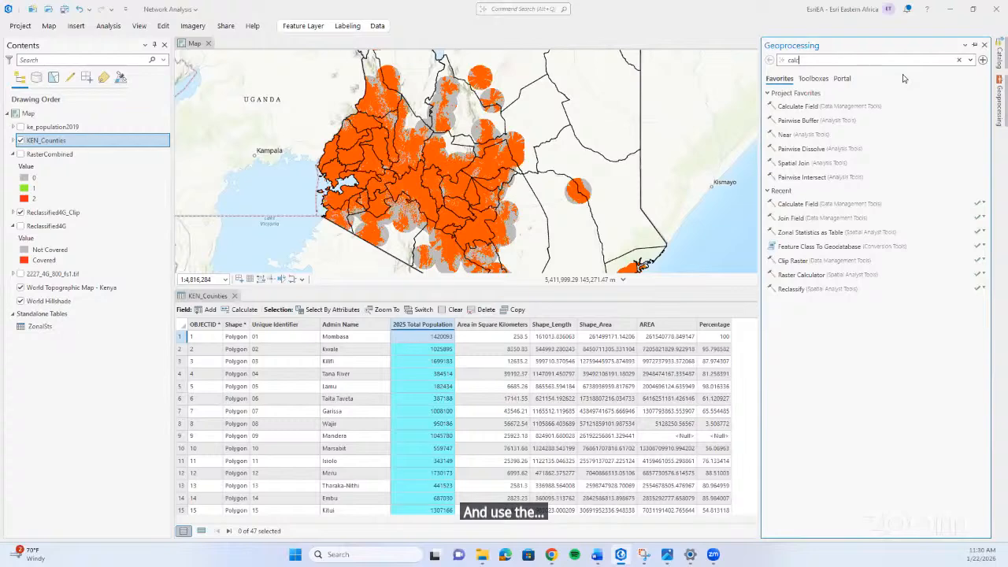
{"action": "type", "text": "ula"}
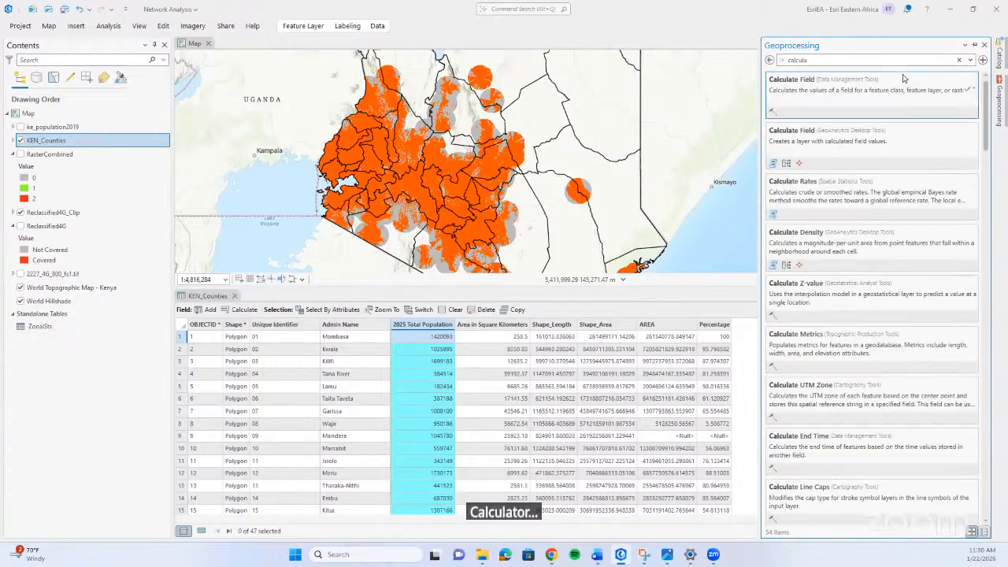
{"action": "type", "text": "tor"}
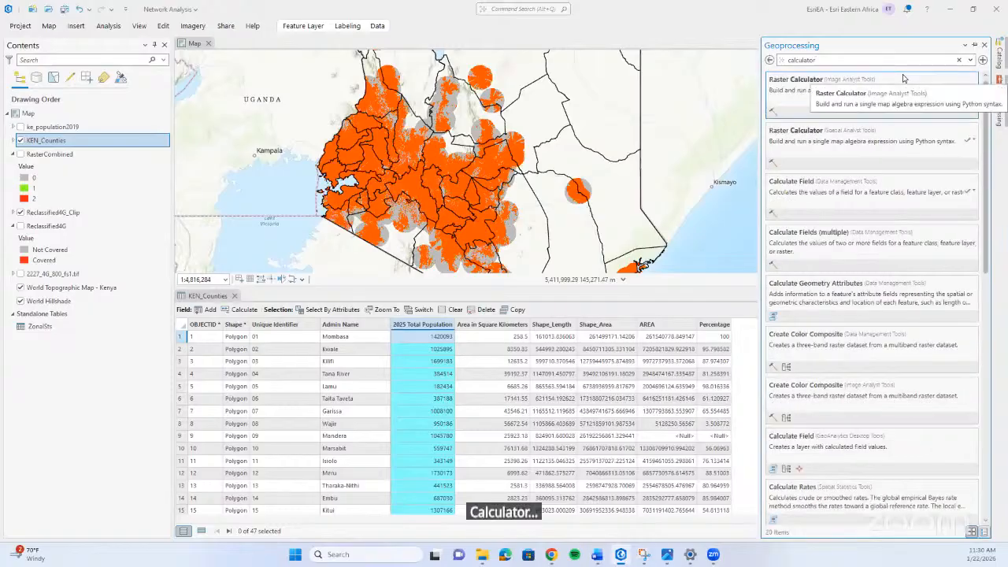
{"action": "left_click", "coordinate": [882, 141]}
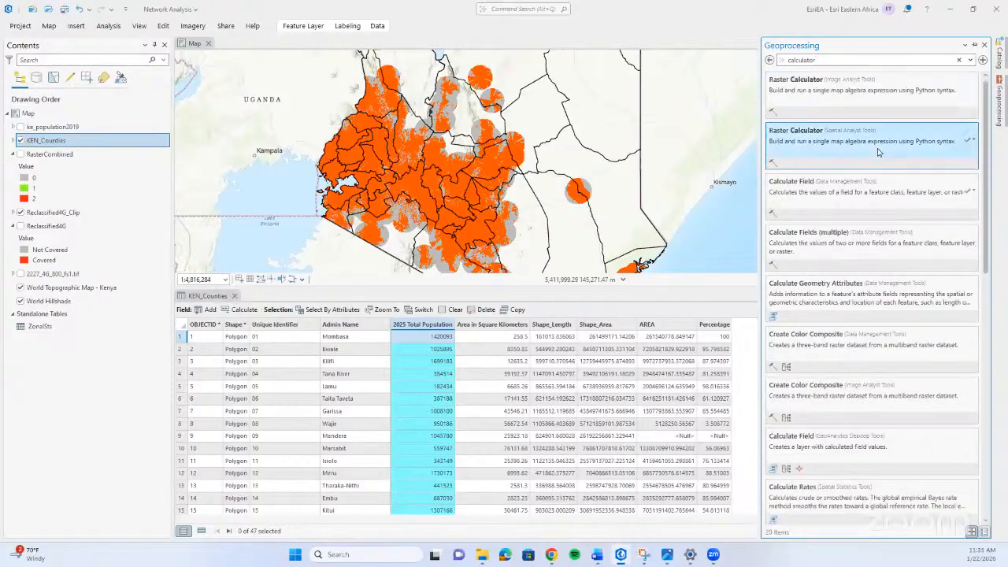
{"action": "left_click", "coordinate": [879, 152]}
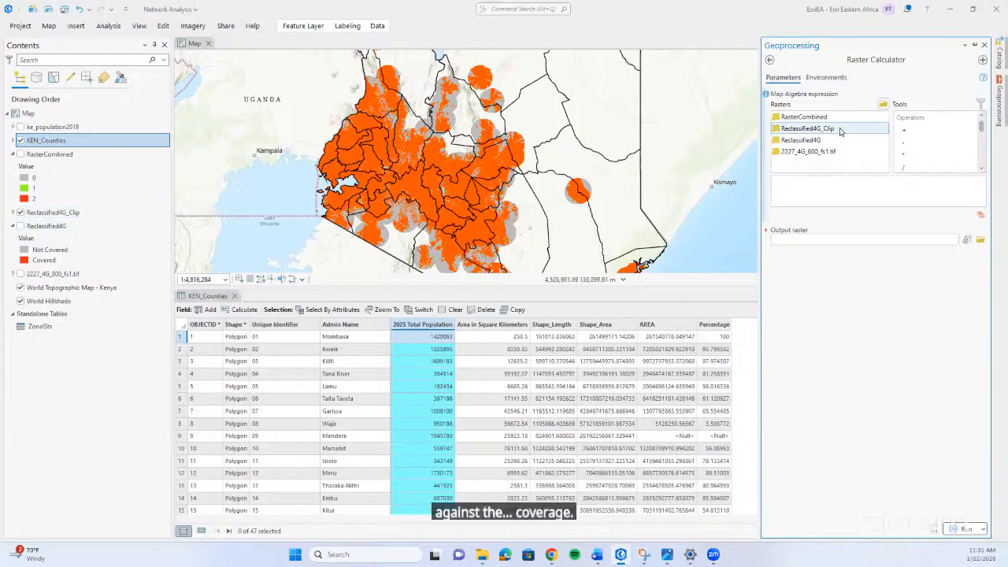
{"action": "left_click", "coordinate": [770, 61]}
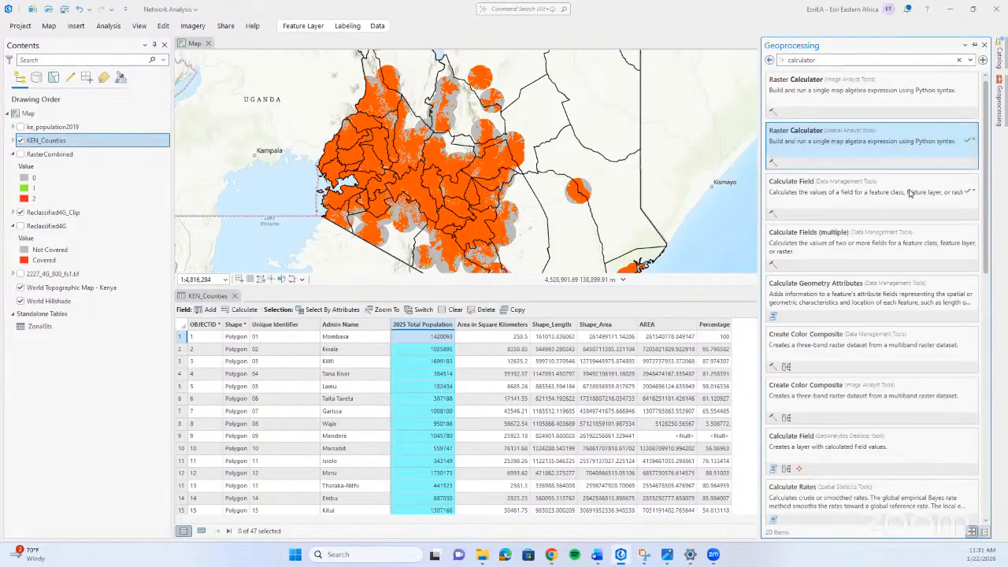
Examine the 2025 Total Population values across all counties in the KEN_Counties table, alongside the Area in Square Kilometers field.
{"action": "scroll", "coordinate": [434, 346], "scroll_direction": "up", "scroll_amount": 2}
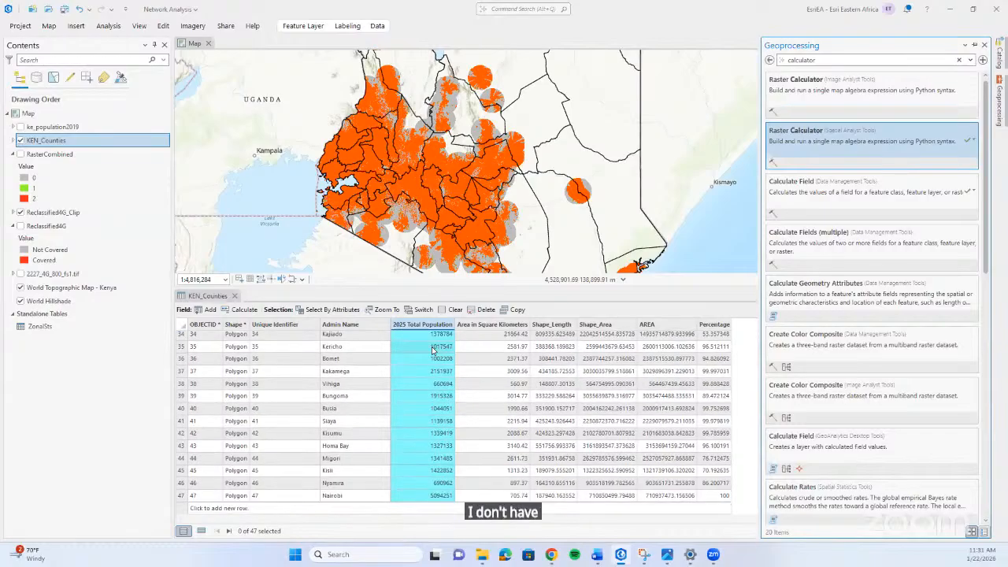
{"action": "left_click", "coordinate": [441, 327]}
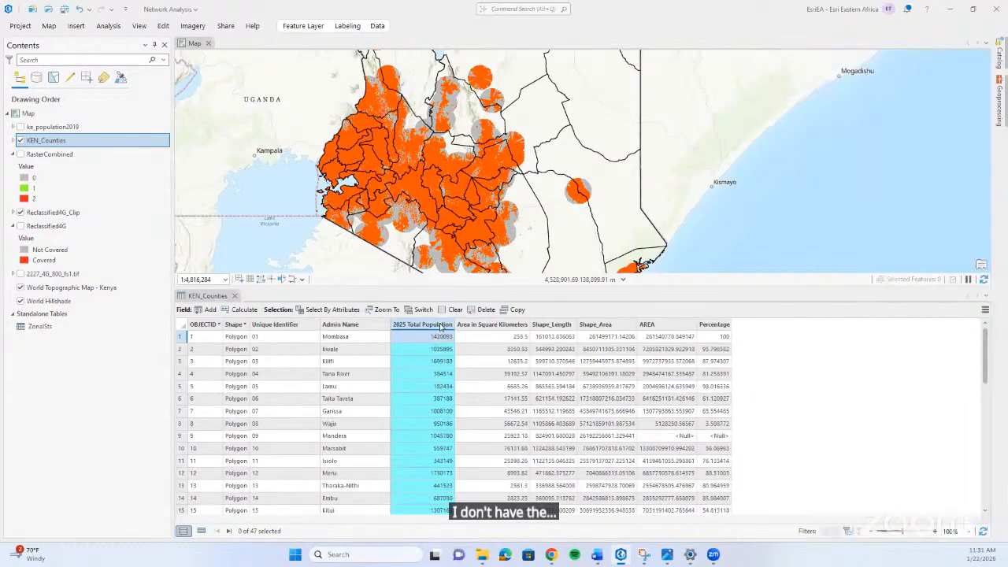
{"action": "left_click", "coordinate": [507, 328]}
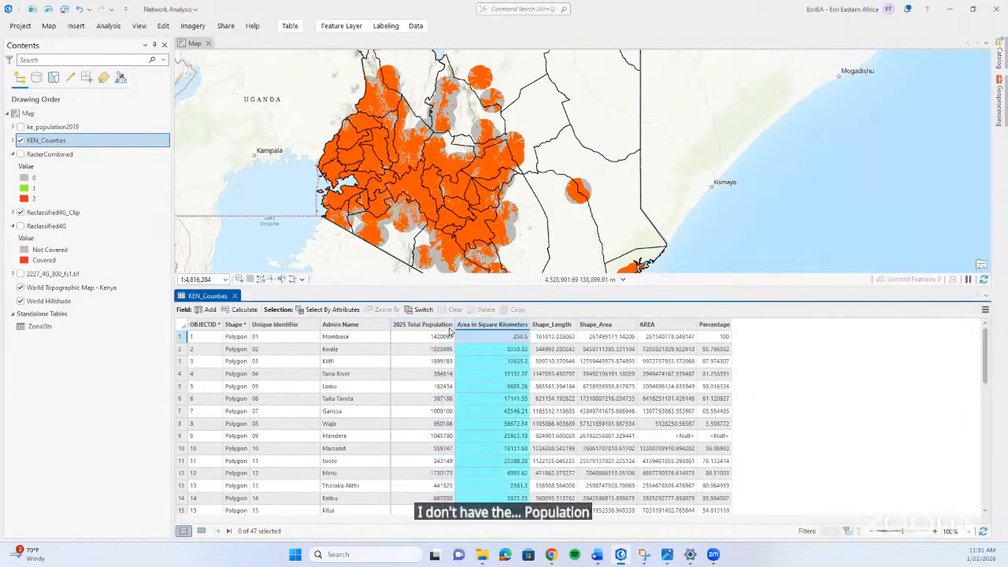
{"action": "left_click", "coordinate": [425, 326]}
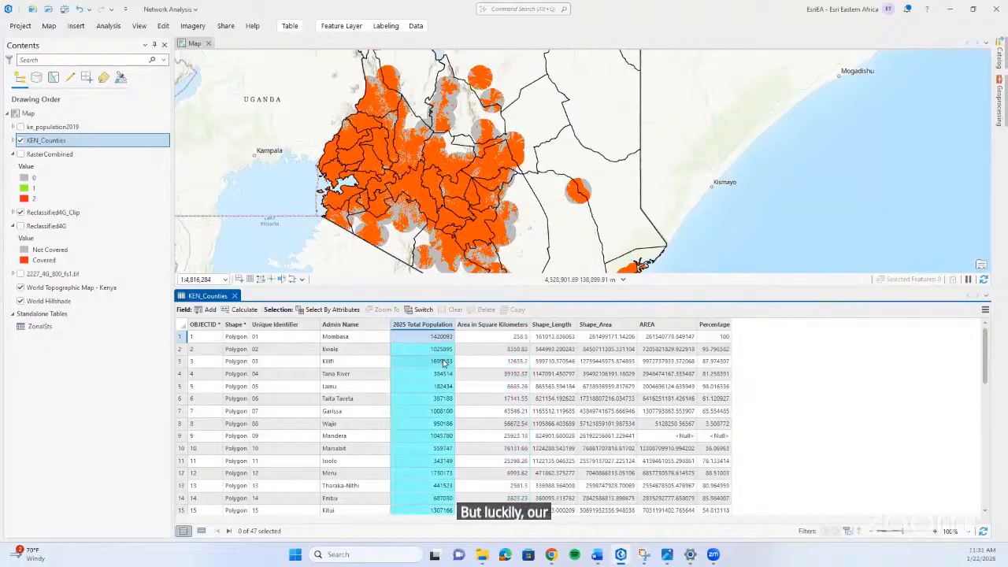
{"action": "scroll", "coordinate": [444, 362], "scroll_direction": "down", "scroll_amount": 2}
{"action": "scroll", "coordinate": [443, 363], "scroll_direction": "down", "scroll_amount": 9}
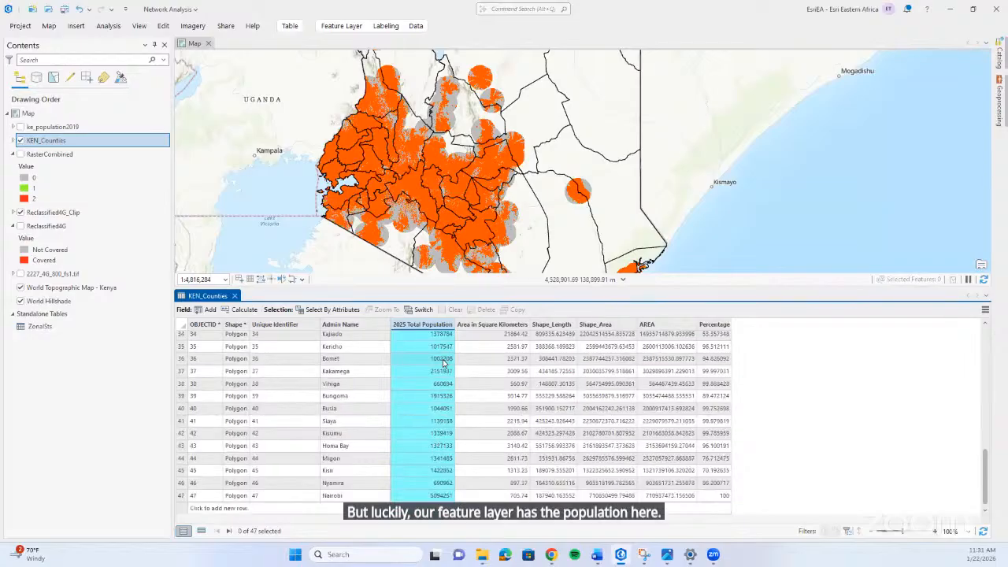
{"action": "scroll", "coordinate": [443, 359], "scroll_direction": "up", "scroll_amount": 11}
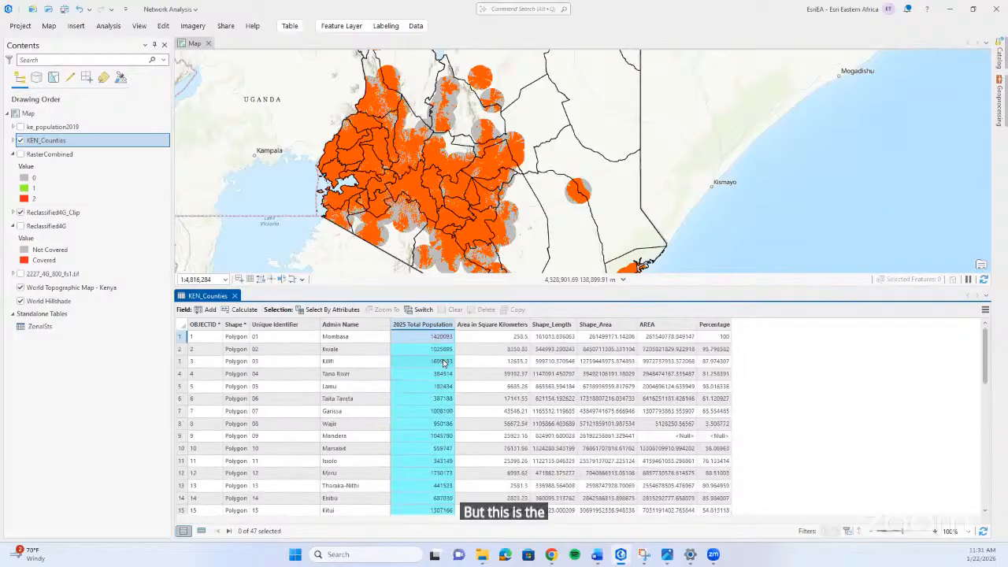
{"action": "left_click", "coordinate": [434, 361]}
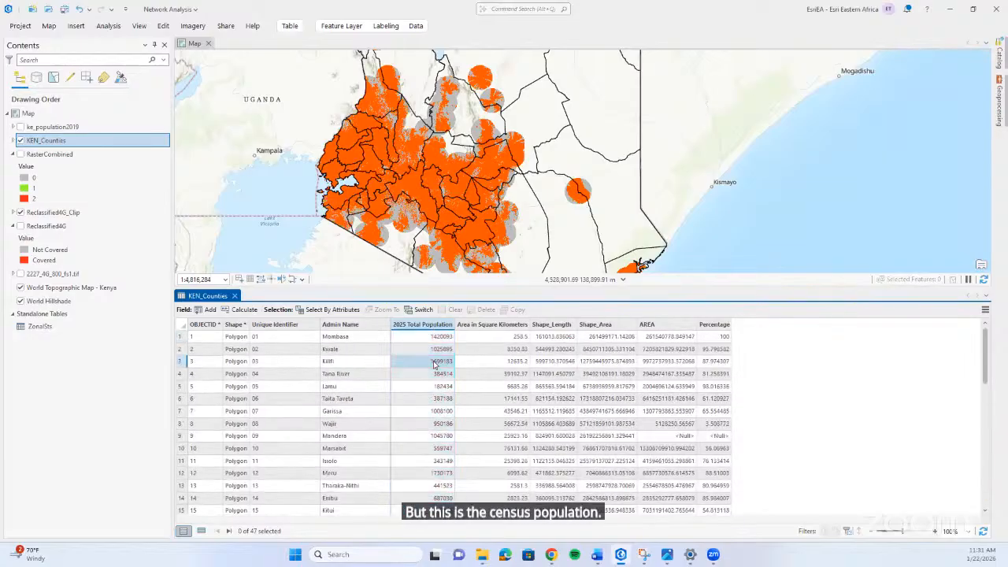
{"action": "left_click", "coordinate": [429, 411]}
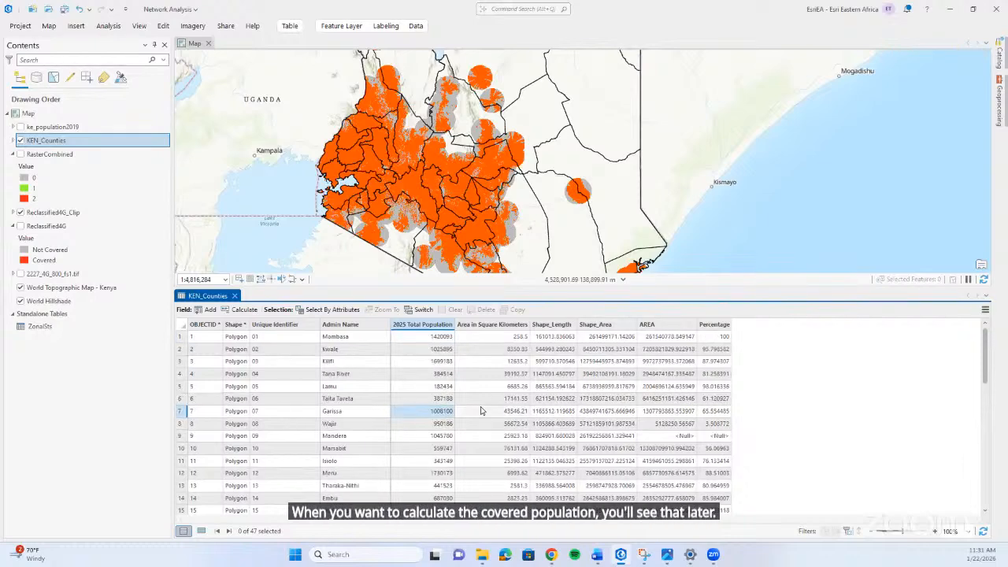
{"action": "scroll", "coordinate": [481, 410], "scroll_direction": "down", "scroll_amount": 5}
{"action": "scroll", "coordinate": [481, 410], "scroll_direction": "up", "scroll_amount": 5}
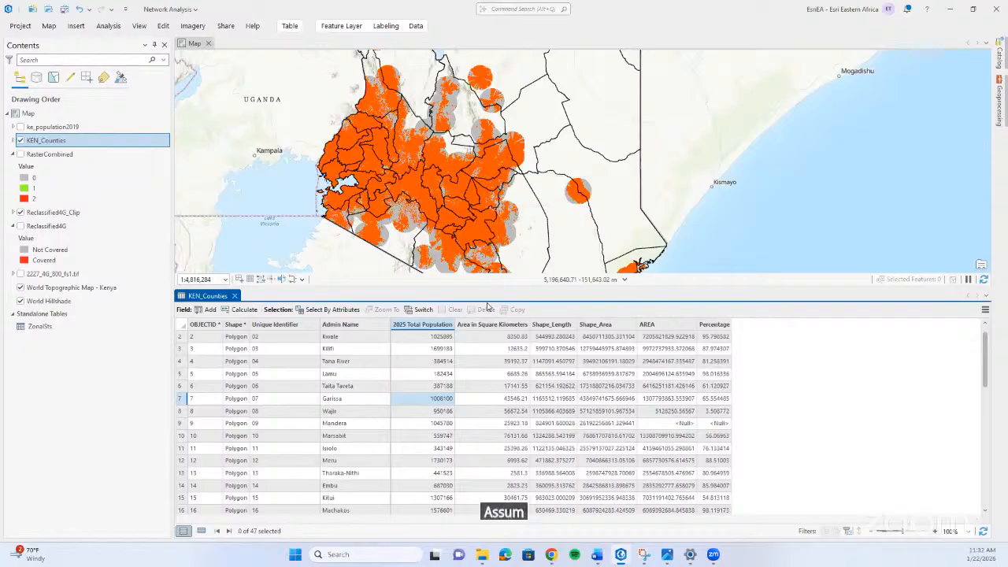
{"action": "left_click", "coordinate": [429, 332]}
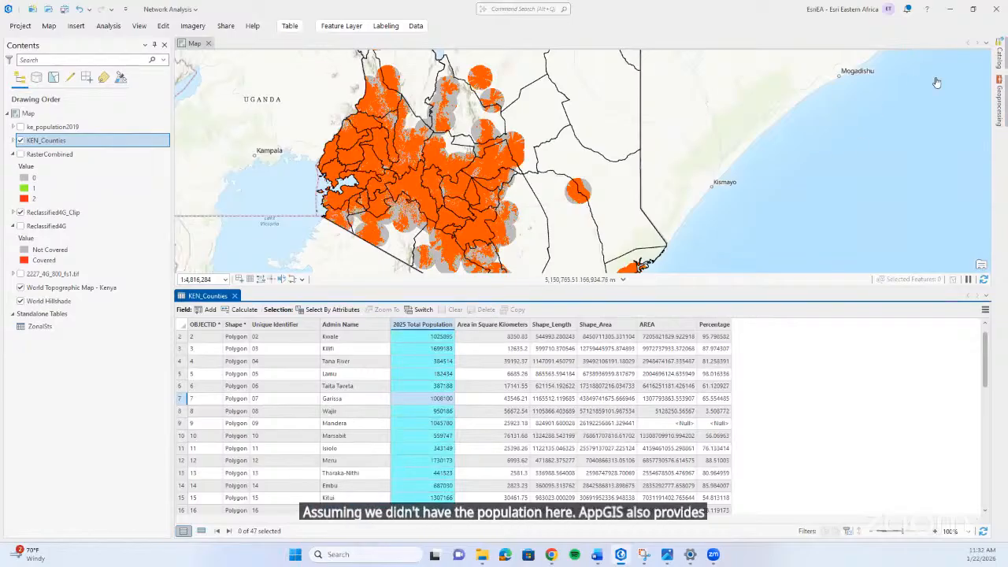
Search ArcGIS Online content in the Catalog for Kenyan Population.
{"action": "left_click", "coordinate": [999, 59]}
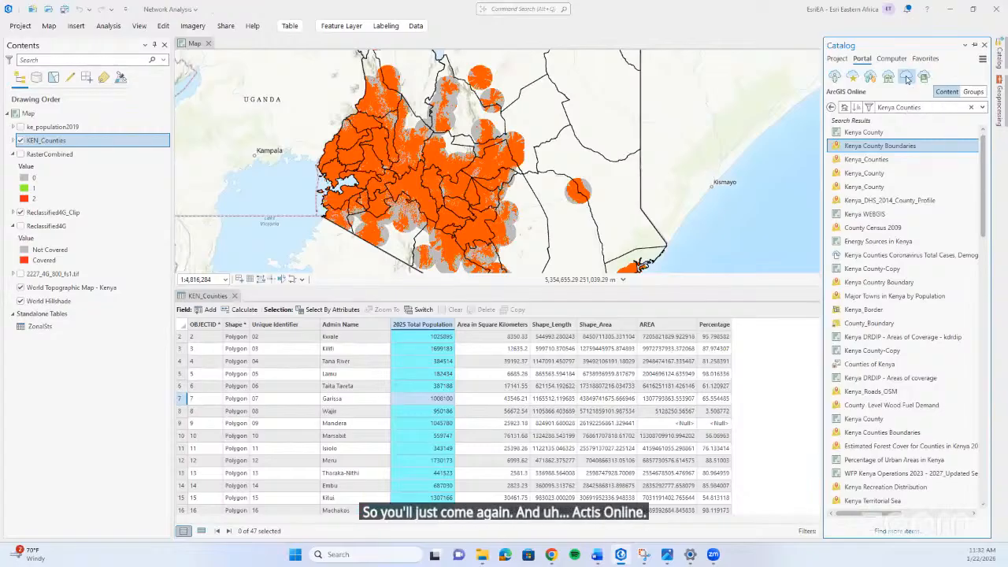
{"action": "left_click", "coordinate": [969, 109]}
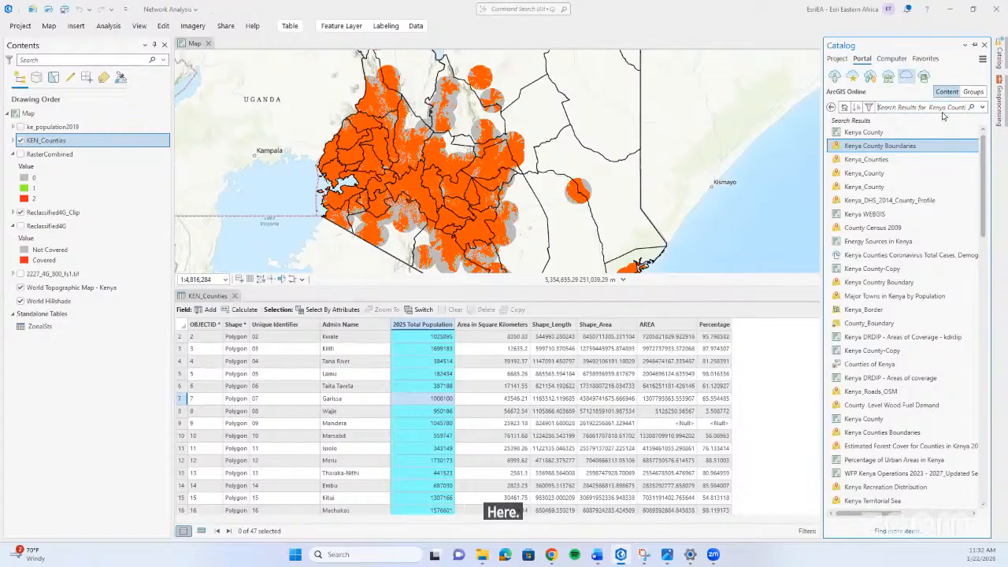
{"action": "type", "text": "Ke"}
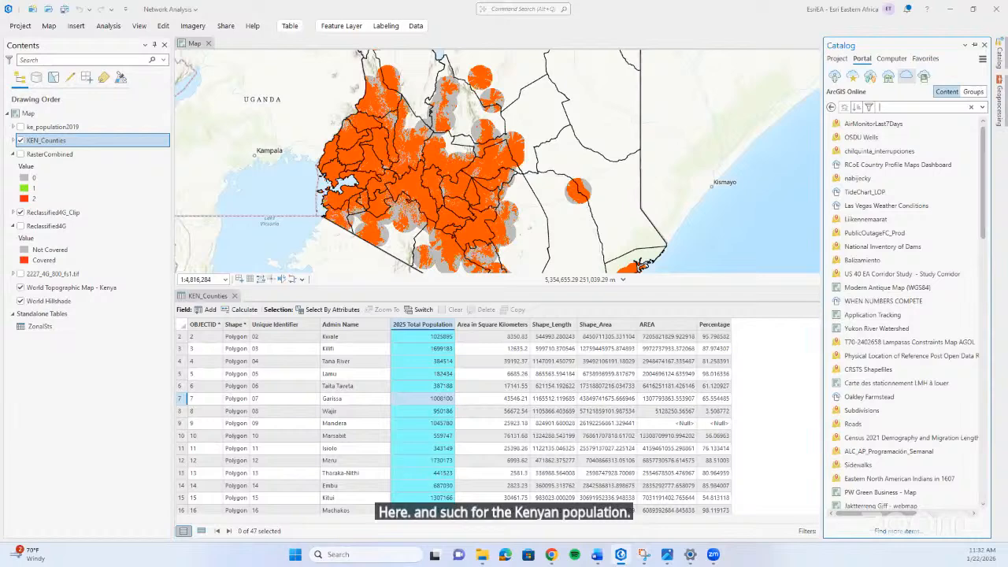
{"action": "type", "text": " Population"}
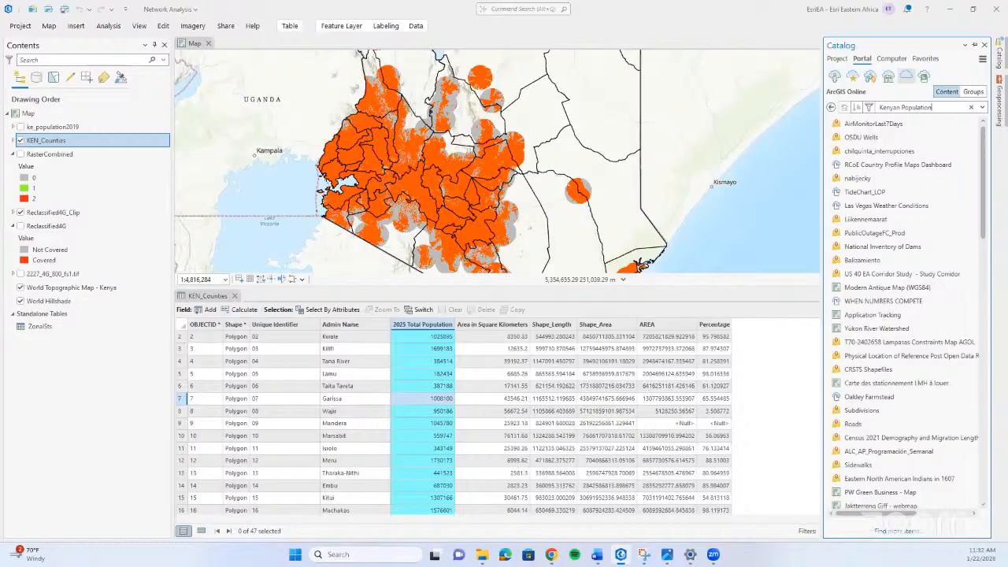
{"action": "key", "text": "Return"}
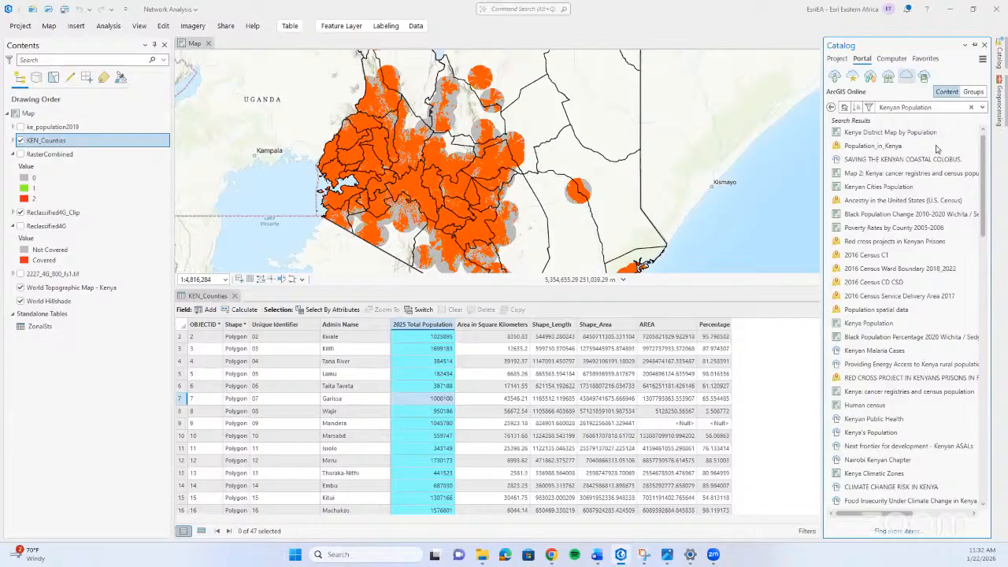
Search ArcGIS Online content for Kenyan Census, widen the Catalog pane and look through the listed items for Kenyan census data.
{"action": "mouse_move", "coordinate": [937, 149]}
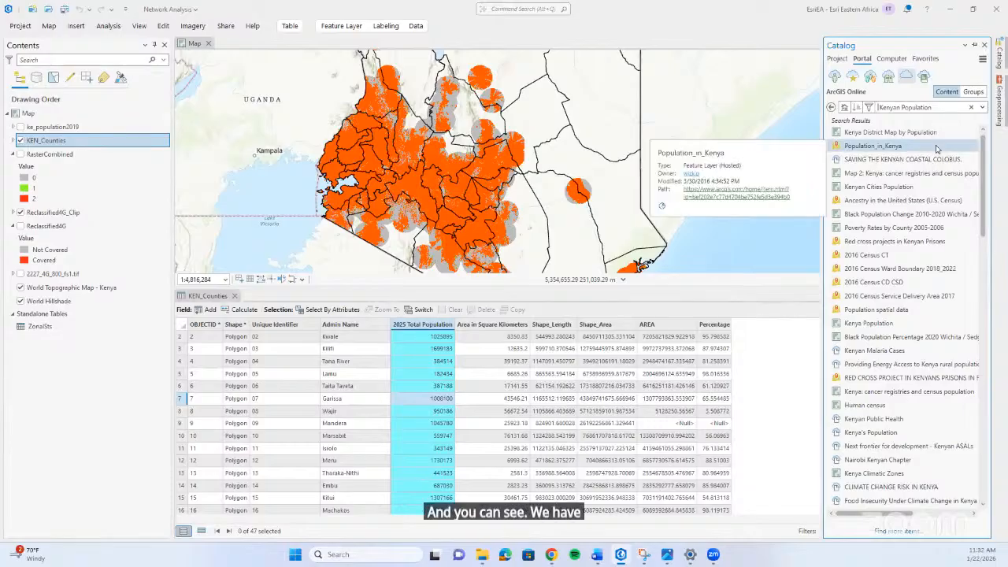
{"action": "key", "text": "BackSpace"}
{"action": "key", "text": "BackSpace"}
{"action": "key", "text": "BackSpace"}
{"action": "key", "text": "BackSpace"}
{"action": "key", "text": "BackSpace"}
{"action": "key", "text": "BackSpace"}
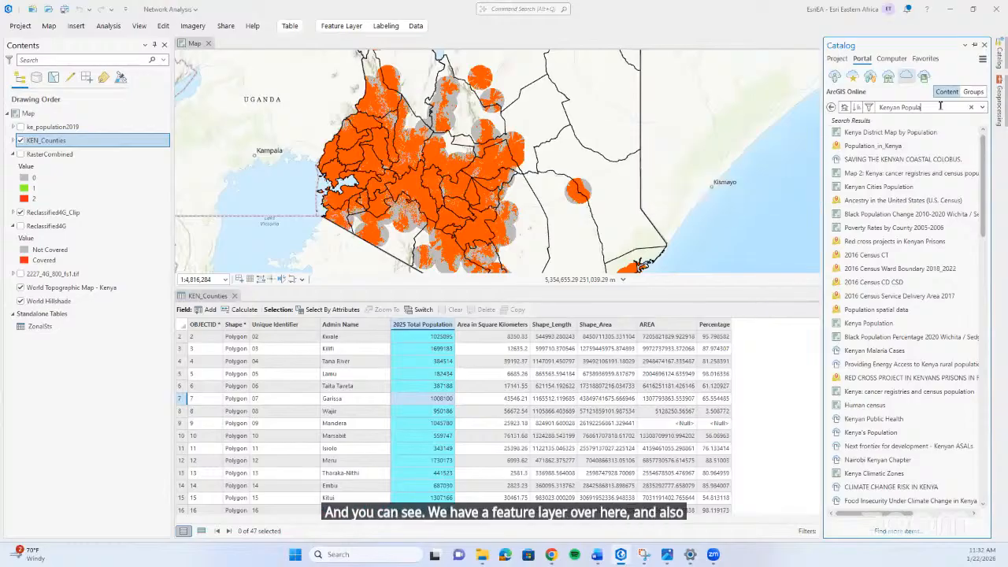
{"action": "type", "text": "Co"}
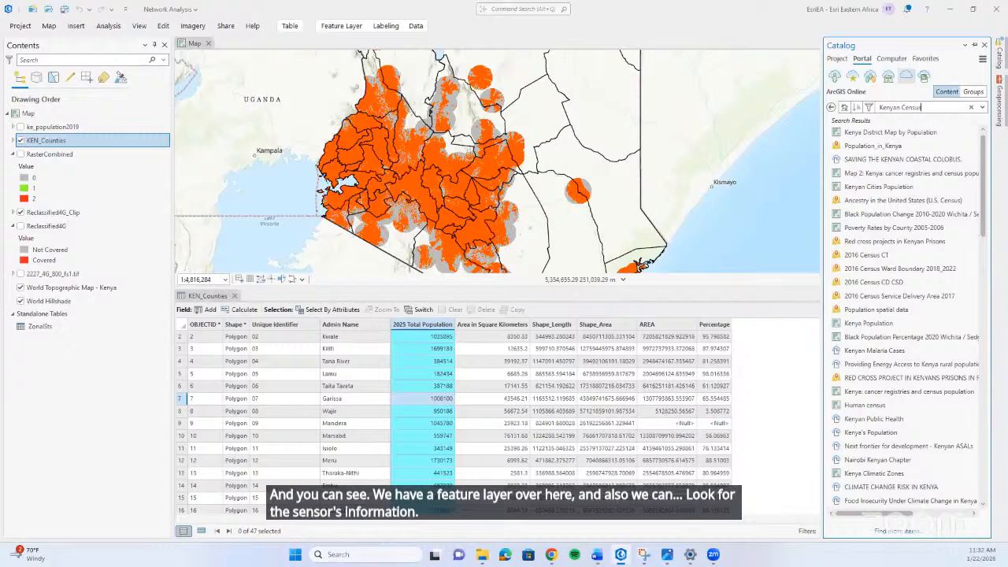
{"action": "type", "text": "nsus"}
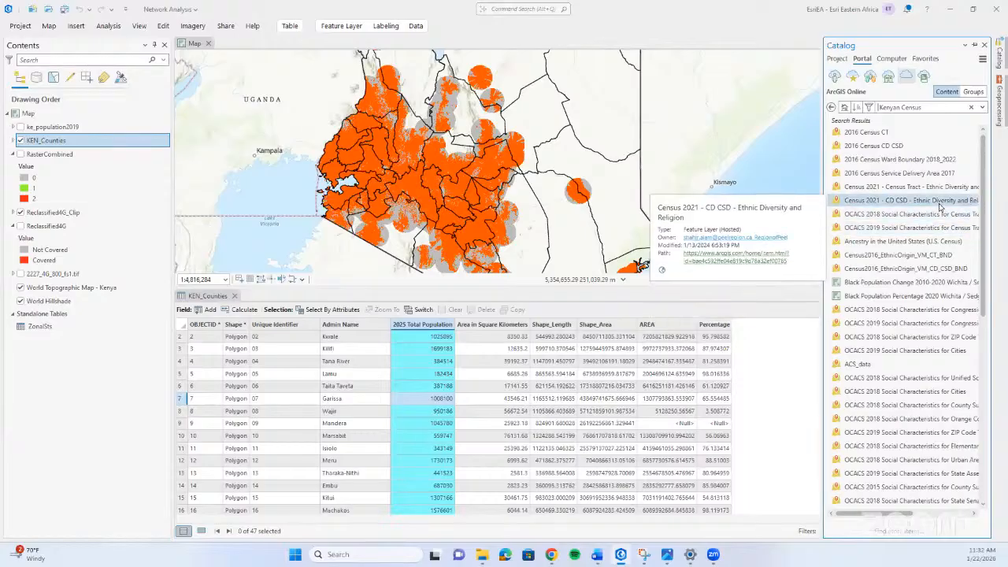
{"action": "scroll", "coordinate": [939, 207], "scroll_direction": "down", "scroll_amount": 5}
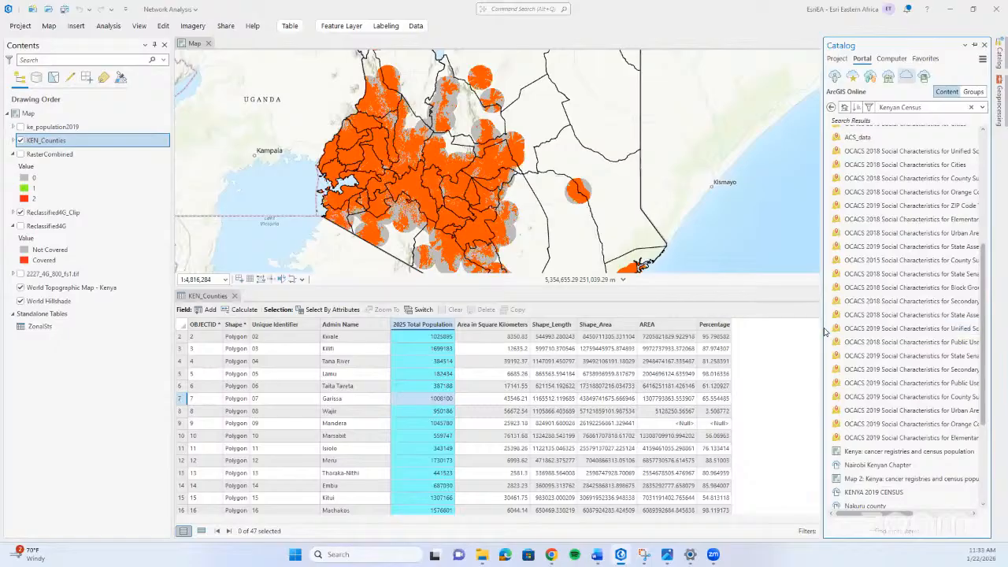
{"action": "left_click_drag", "start_coordinate": [783, 336], "coordinate": [761, 337]}
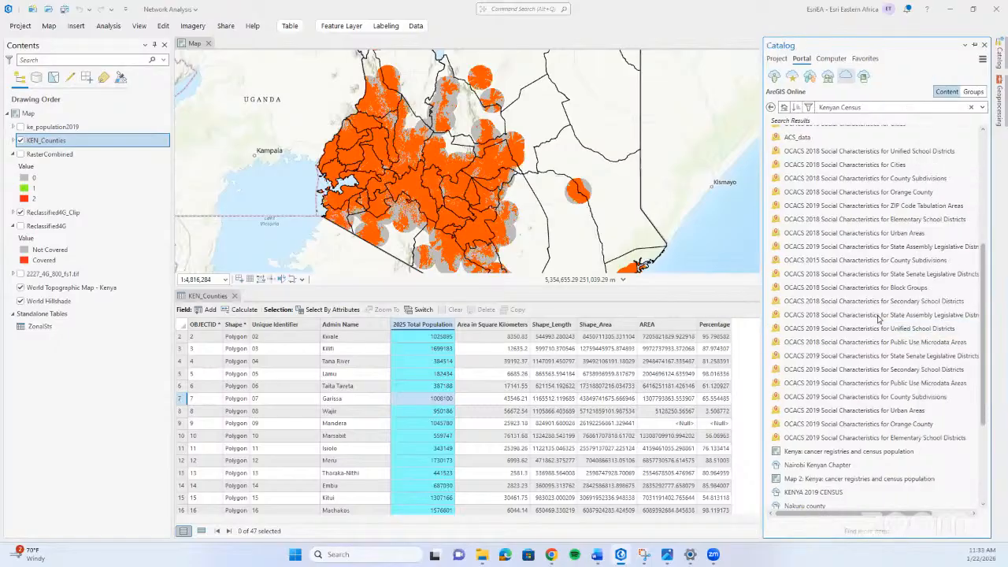
{"action": "scroll", "coordinate": [880, 317], "scroll_direction": "down", "scroll_amount": 2}
{"action": "scroll", "coordinate": [880, 318], "scroll_direction": "down", "scroll_amount": 1}
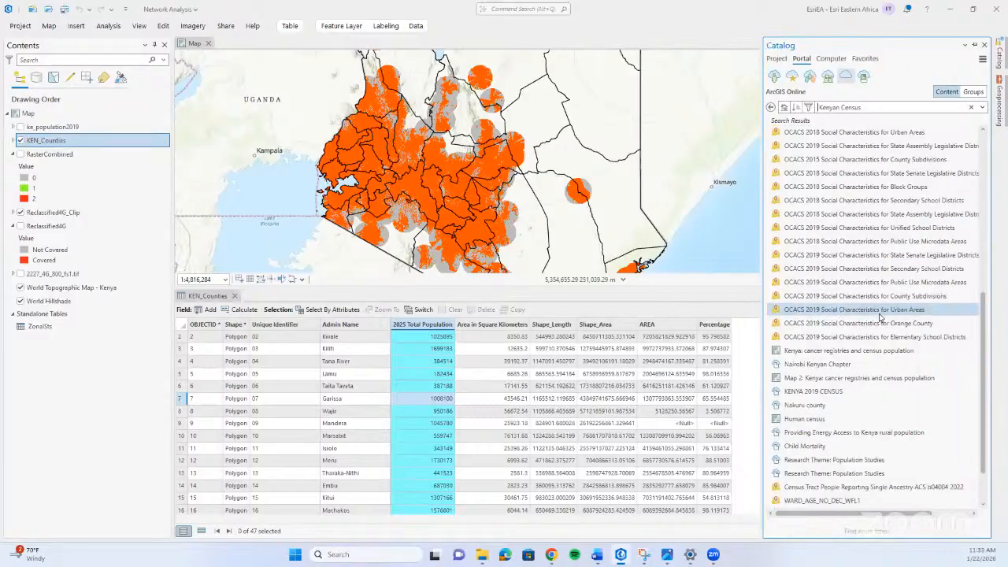
{"action": "scroll", "coordinate": [879, 317], "scroll_direction": "down", "scroll_amount": 2}
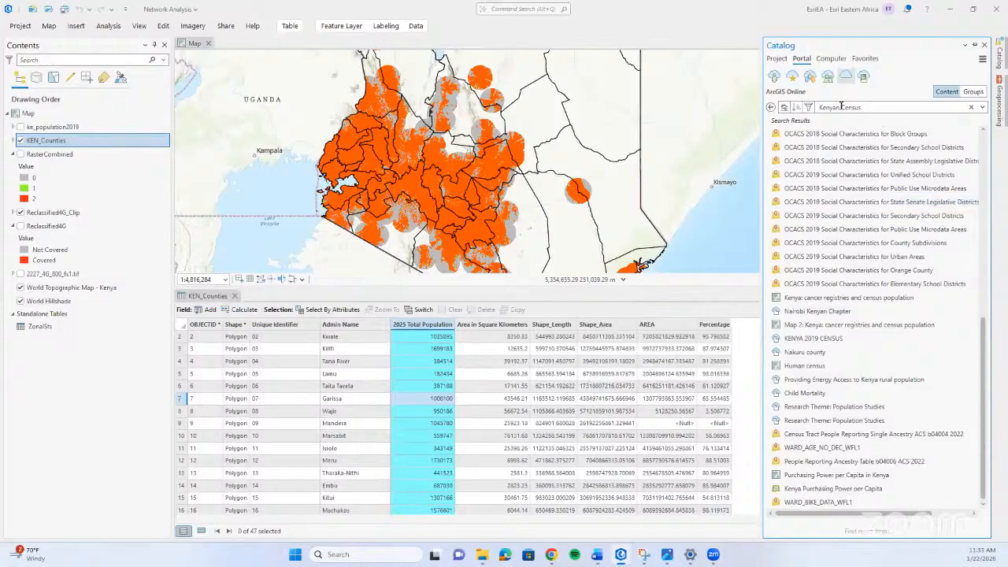
Search ArcGIS Online for Kenya Census and show the options for adding the Kenya Census 2019 feature layer to a map.
{"action": "key", "text": "BackSpace"}
{"action": "key", "text": "Return"}
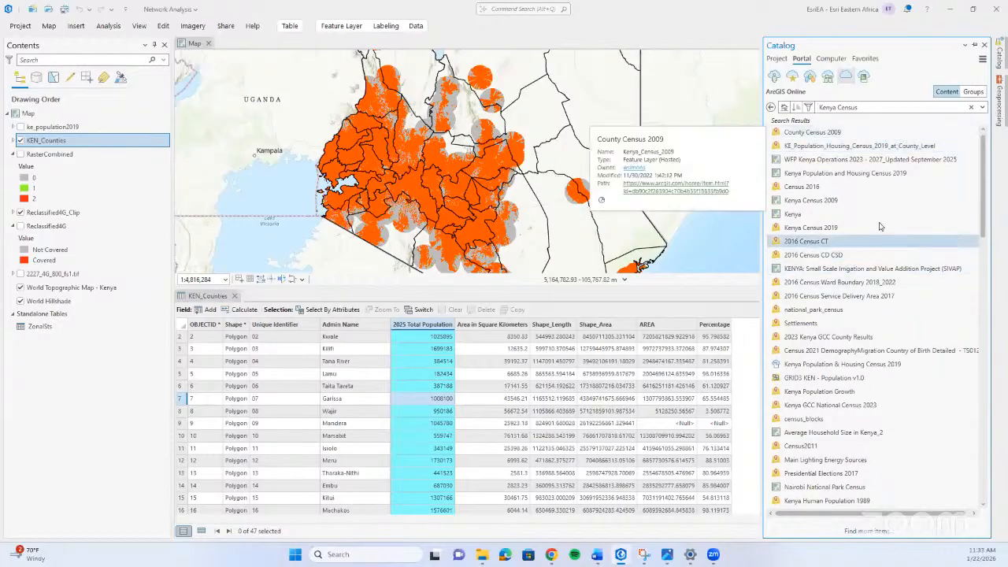
{"action": "mouse_move", "coordinate": [880, 226]}
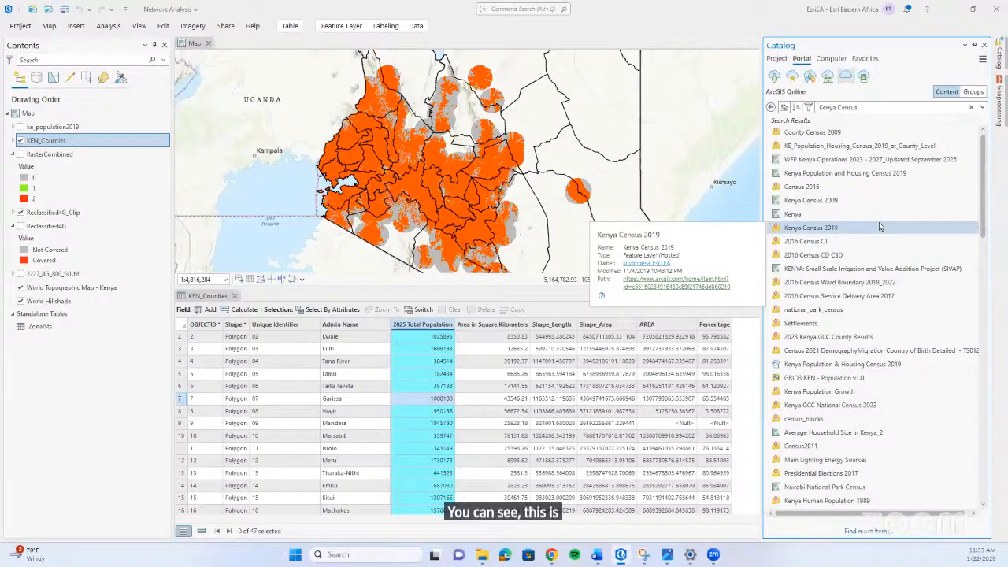
{"action": "left_click", "coordinate": [880, 226]}
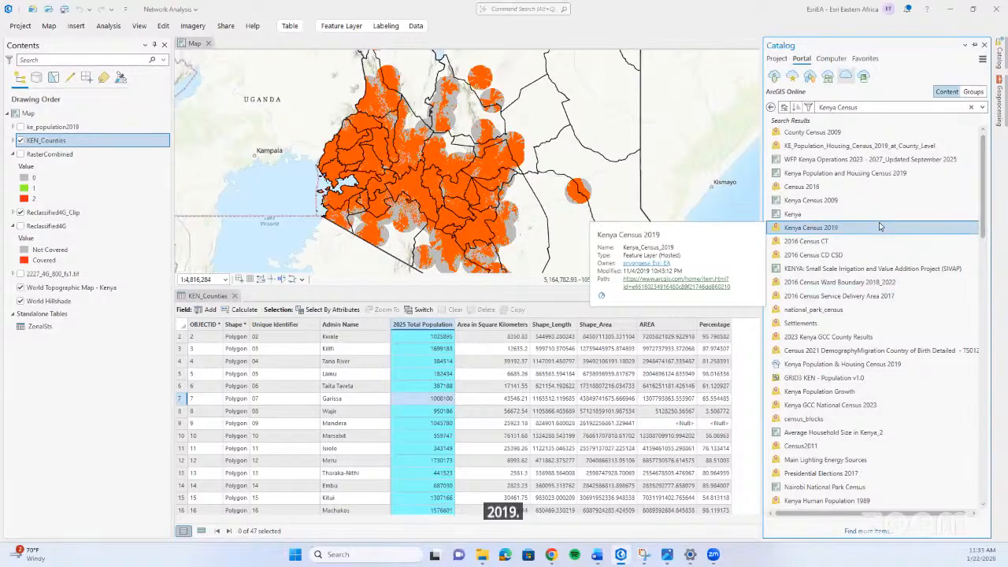
{"action": "right_click", "coordinate": [879, 225]}
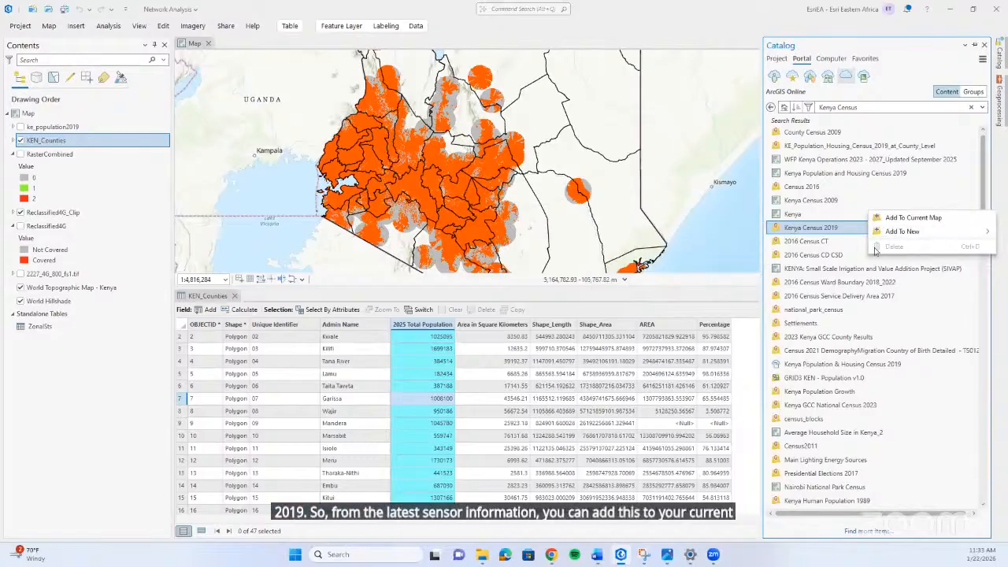
Hide the KEN_Counties layer and turn on the ke_population2019 group layer.
{"action": "left_click", "coordinate": [19, 141]}
{"action": "left_click", "coordinate": [20, 141]}
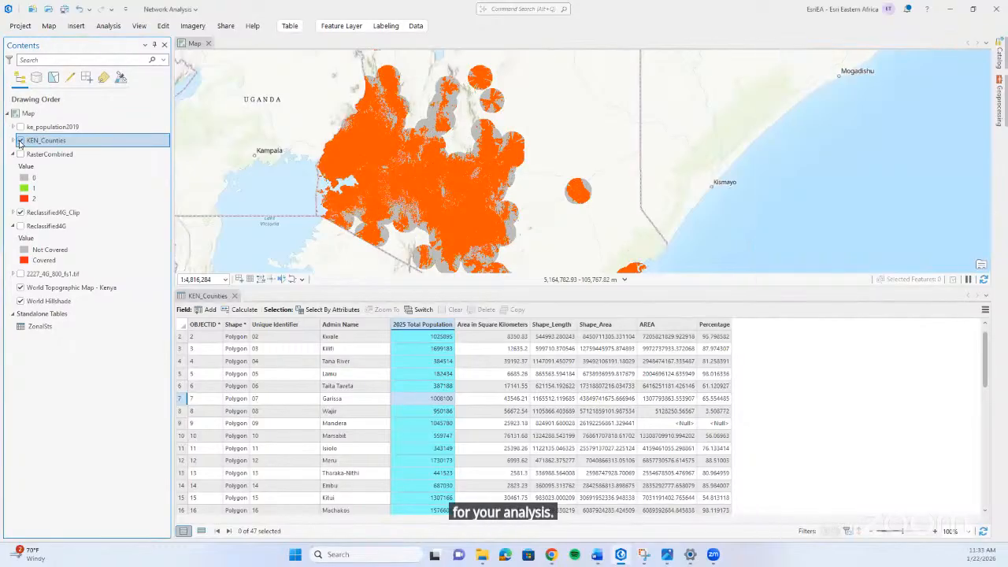
{"action": "right_click", "coordinate": [54, 126]}
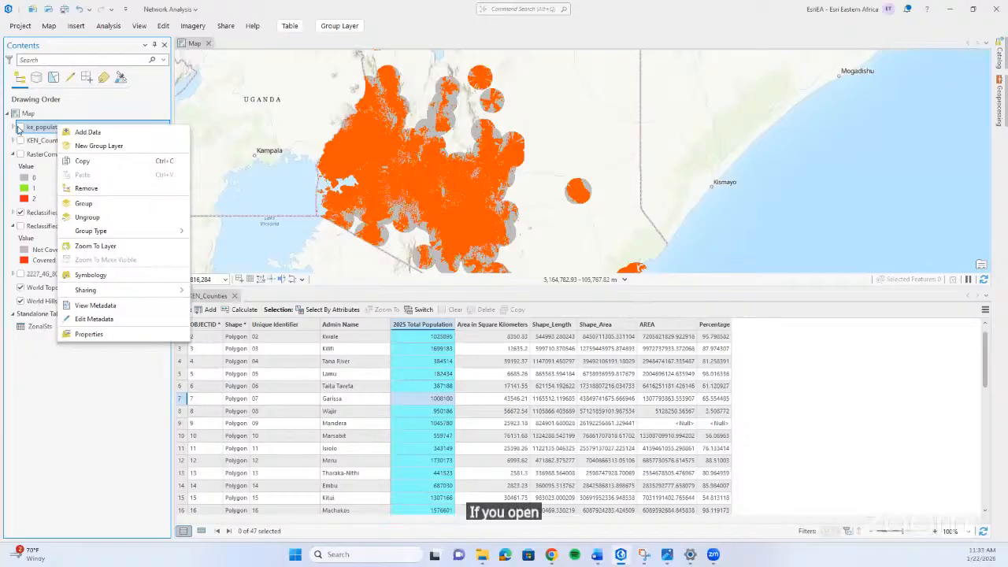
{"action": "left_click", "coordinate": [19, 128]}
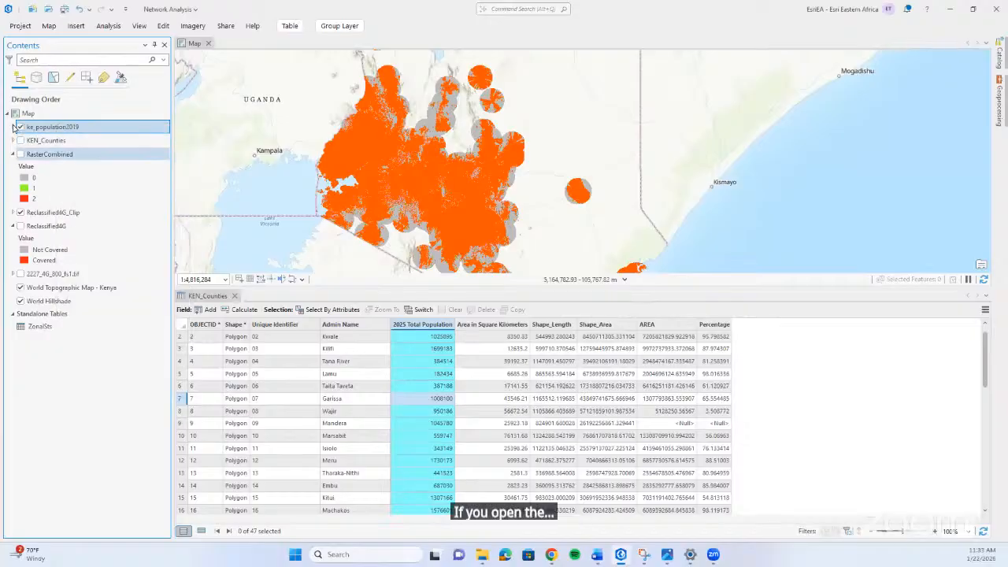
Expand the ke_population2019 group, open the attribute table of its ke_population_2019 sublayer and examine the male, female and total population per county.
{"action": "left_click", "coordinate": [14, 127]}
{"action": "left_click", "coordinate": [60, 140]}
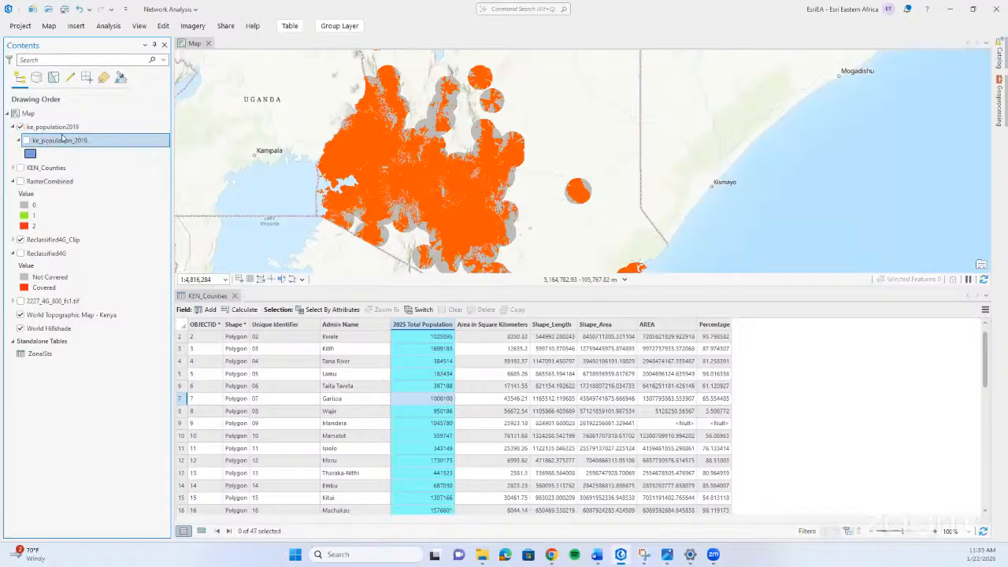
{"action": "right_click", "coordinate": [71, 140]}
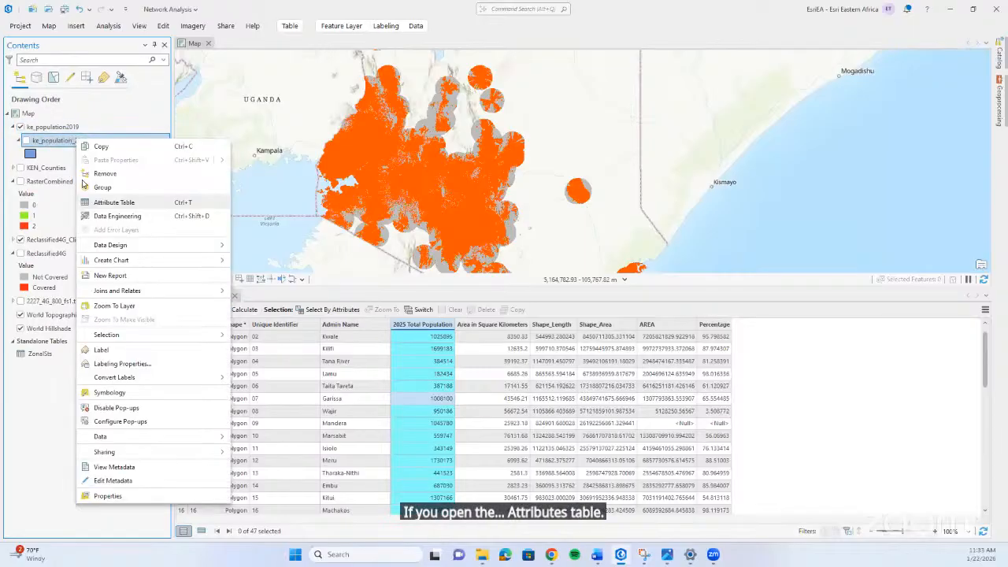
{"action": "left_click", "coordinate": [147, 203]}
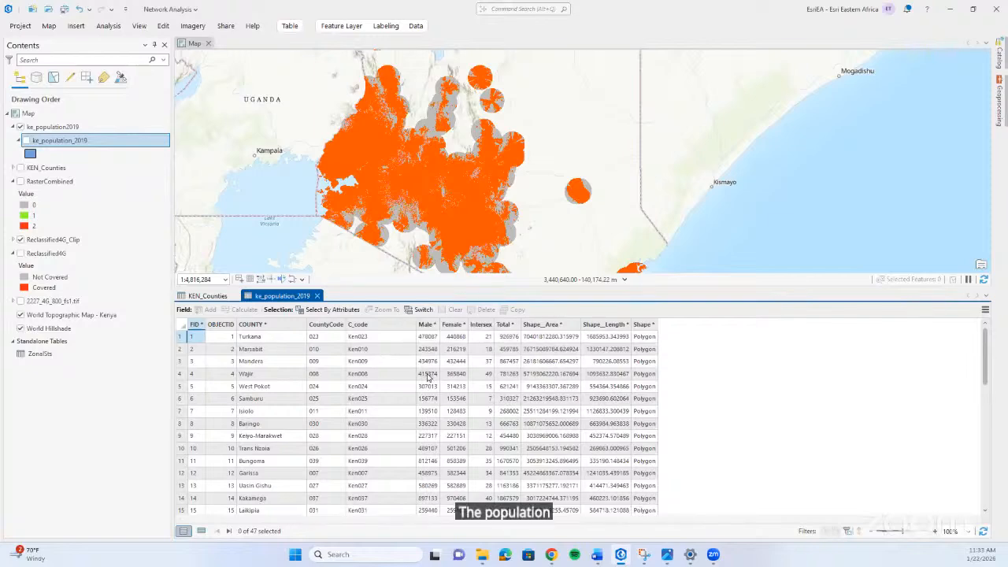
{"action": "scroll", "coordinate": [427, 378], "scroll_direction": "down", "scroll_amount": 10}
{"action": "scroll", "coordinate": [428, 378], "scroll_direction": "up", "scroll_amount": 10}
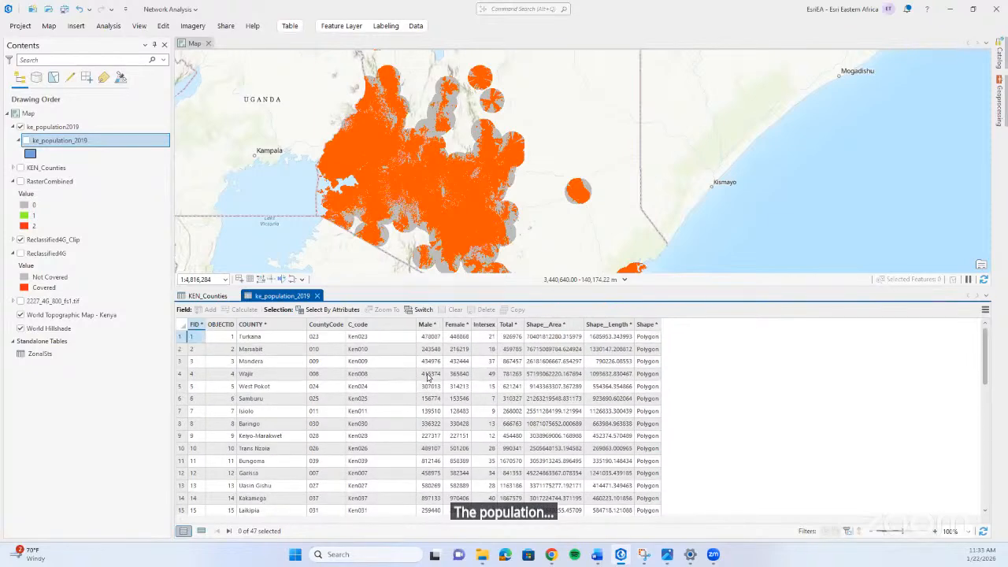
{"action": "scroll", "coordinate": [428, 377], "scroll_direction": "down", "scroll_amount": 10}
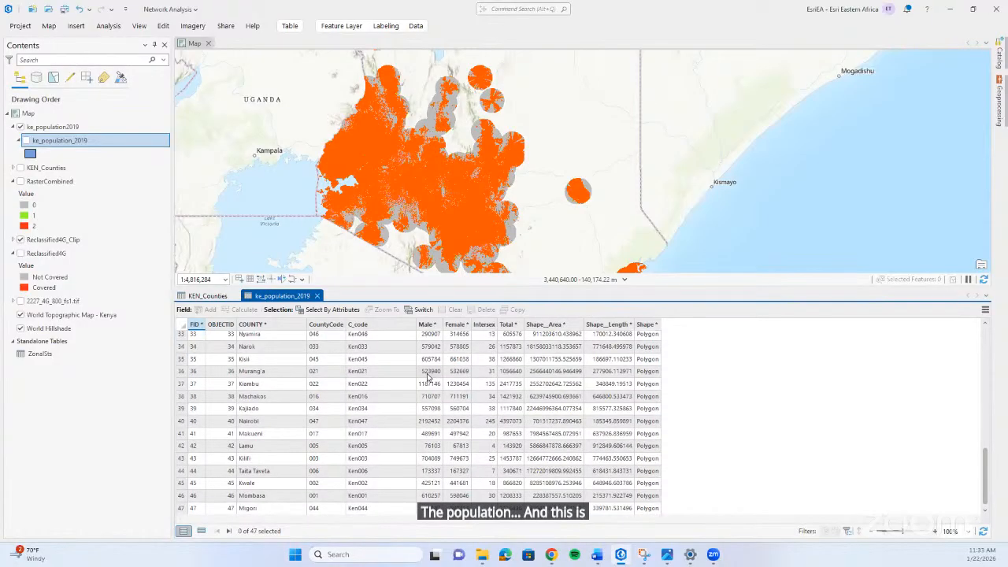
{"action": "scroll", "coordinate": [428, 378], "scroll_direction": "up", "scroll_amount": 10}
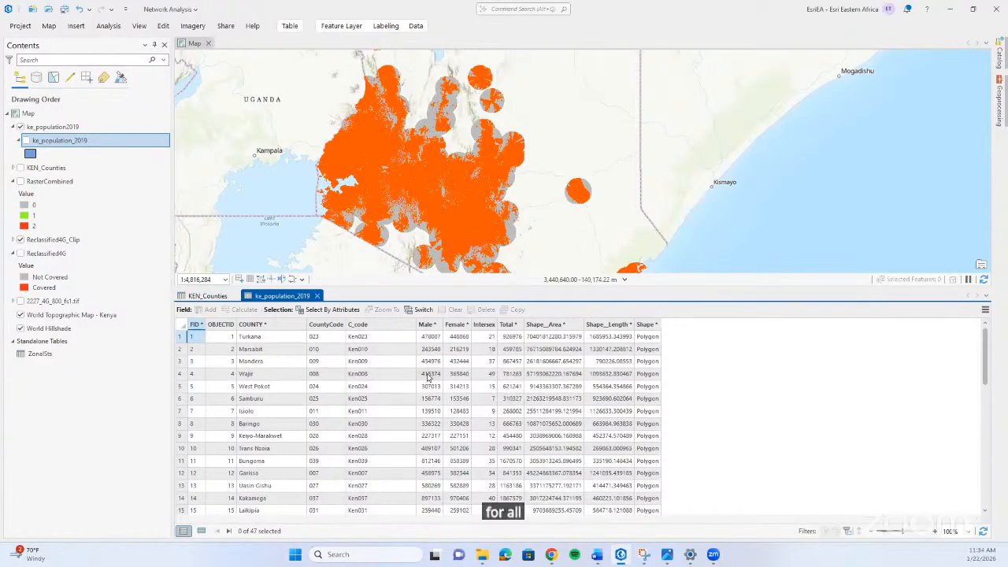
{"action": "scroll", "coordinate": [428, 377], "scroll_direction": "down", "scroll_amount": 7}
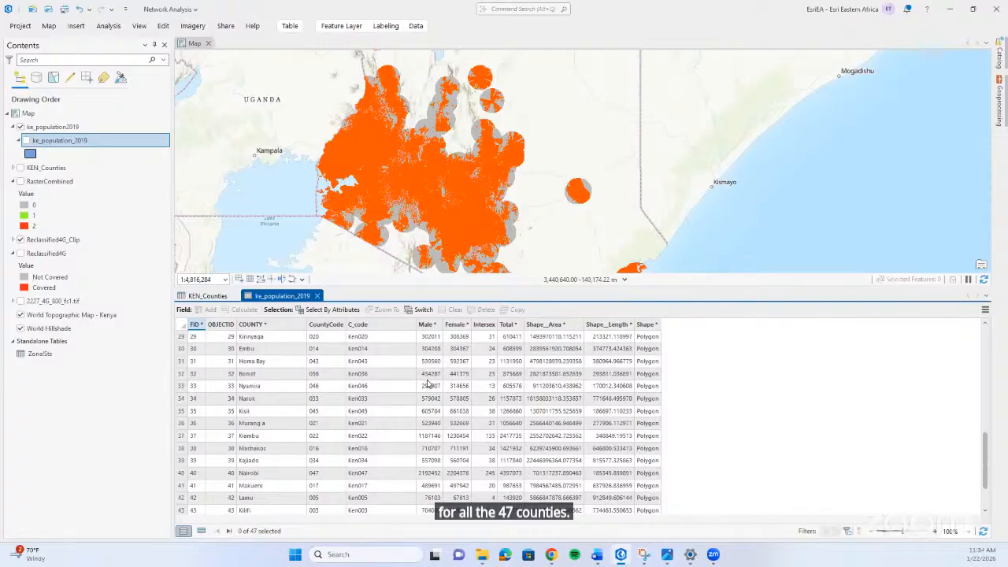
{"action": "scroll", "coordinate": [428, 383], "scroll_direction": "up", "scroll_amount": 7}
{"action": "scroll", "coordinate": [425, 384], "scroll_direction": "down", "scroll_amount": 7}
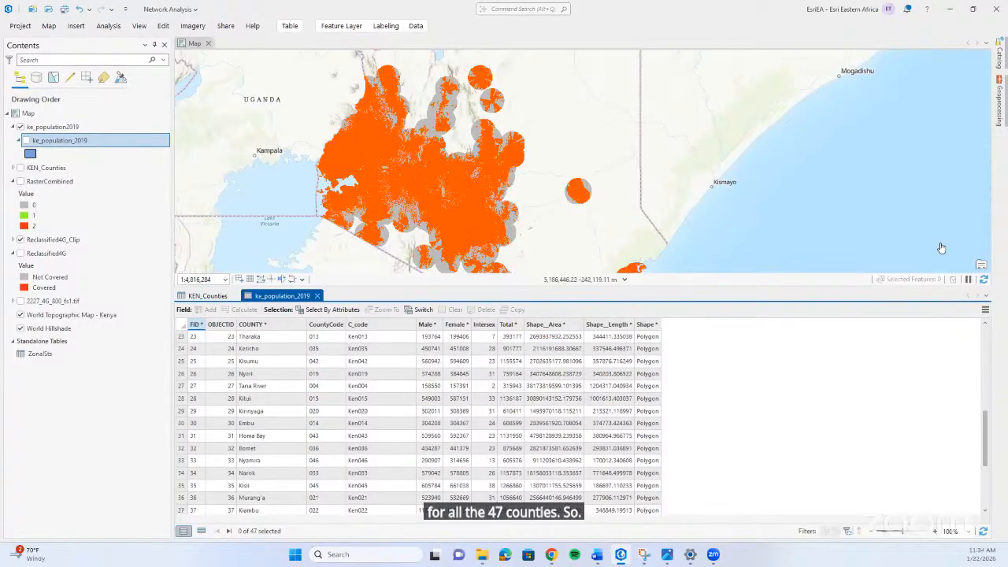
Return to the geoprocessing tools and replace the calculator search with zonal statistics as a table.
{"action": "left_click", "coordinate": [1002, 110]}
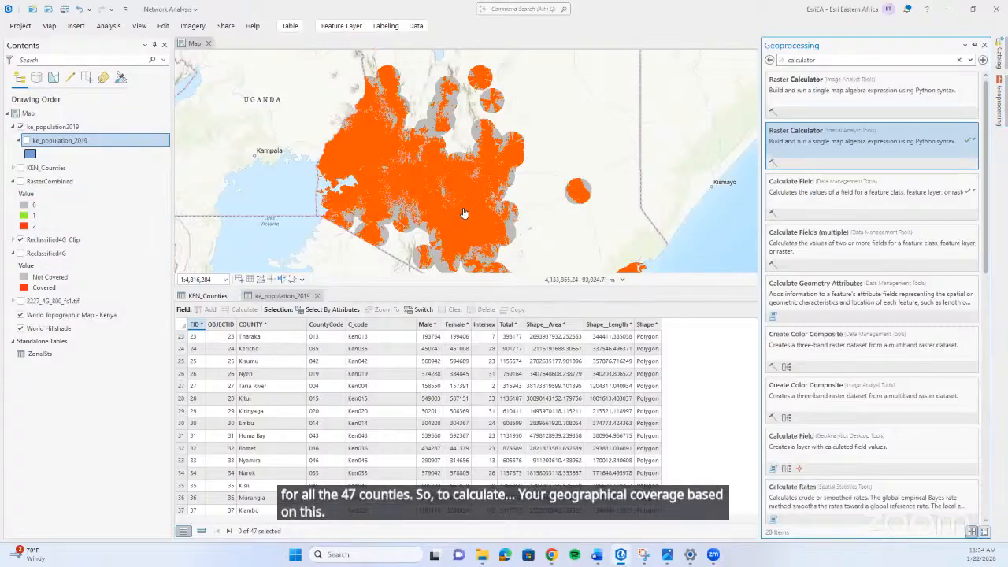
{"action": "left_click", "coordinate": [960, 61]}
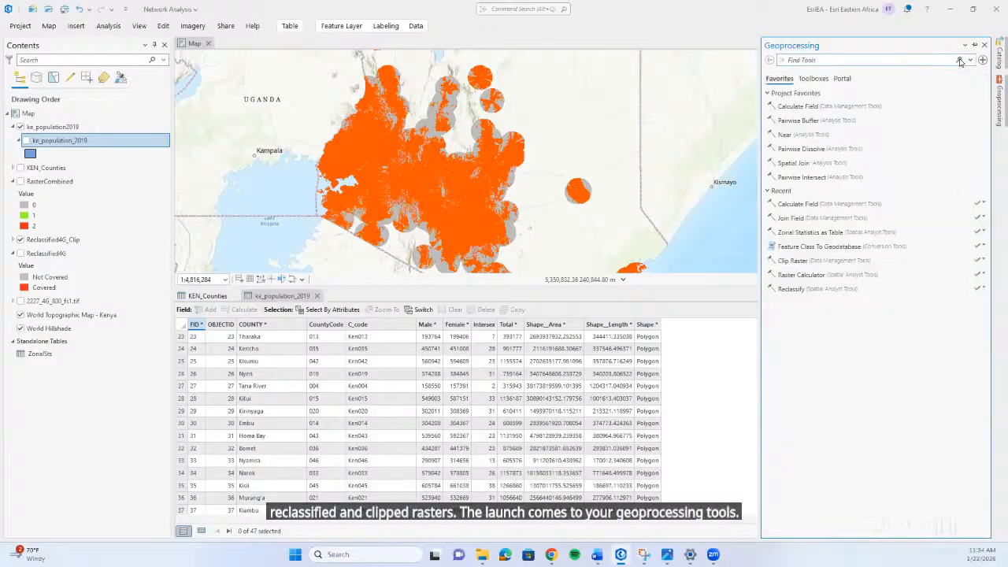
{"action": "type", "text": "zo"}
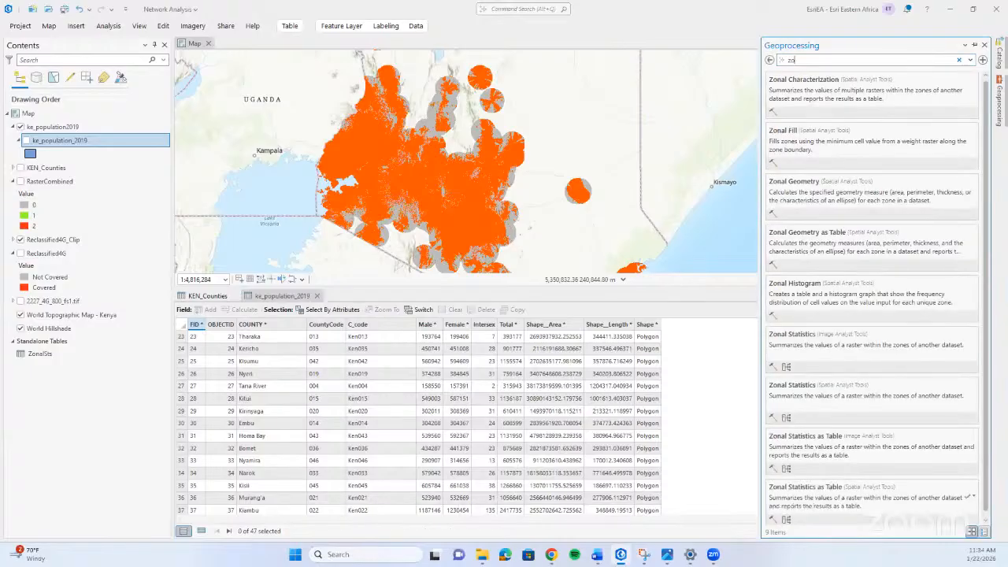
{"action": "type", "text": "nal s"}
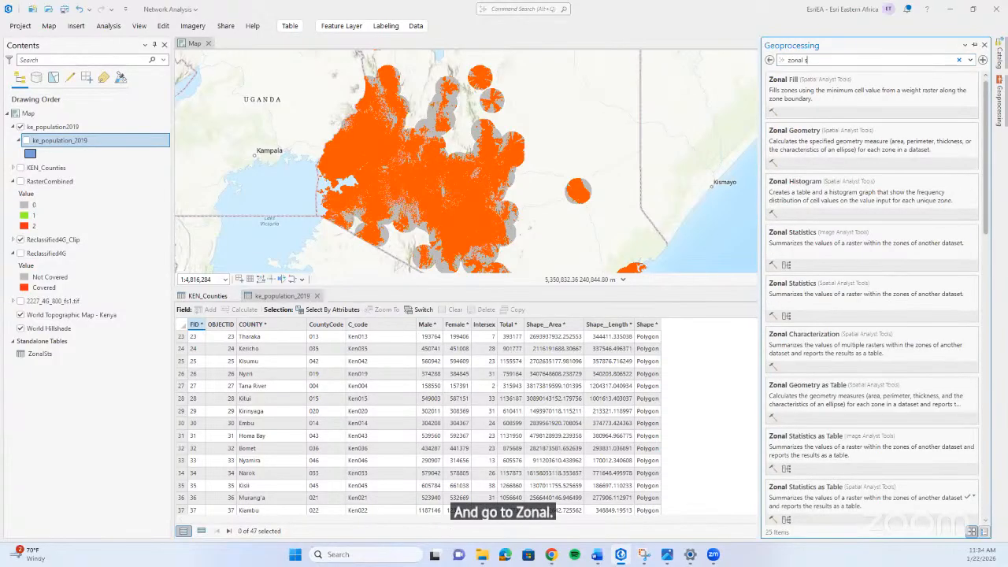
{"action": "type", "text": "tat"}
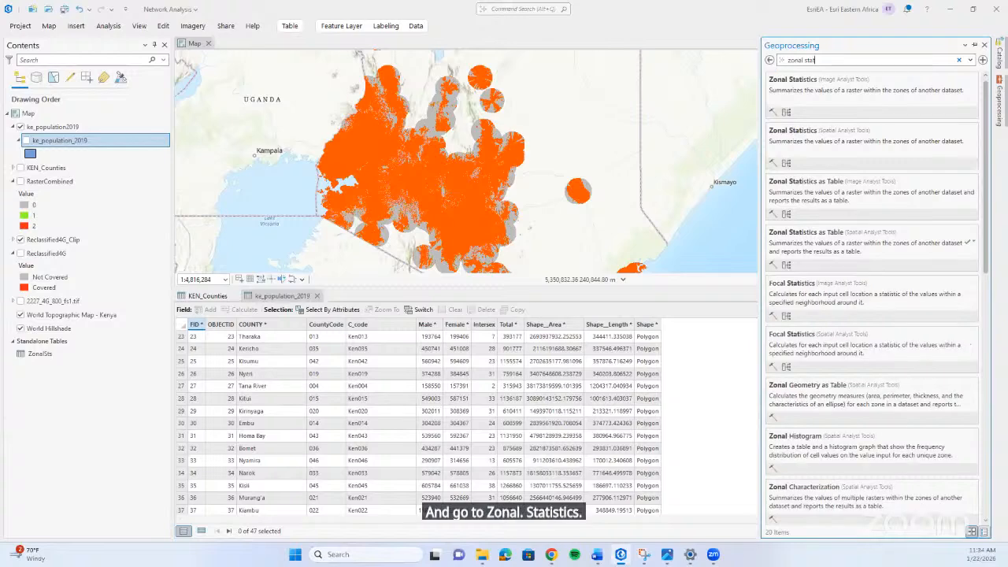
{"action": "type", "text": "istics as"}
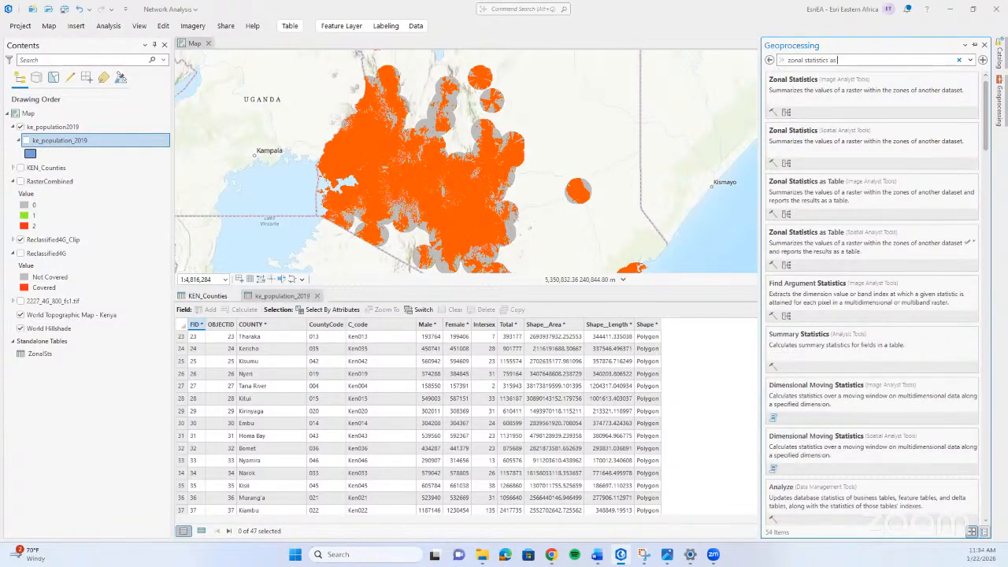
{"action": "type", "text": " a"}
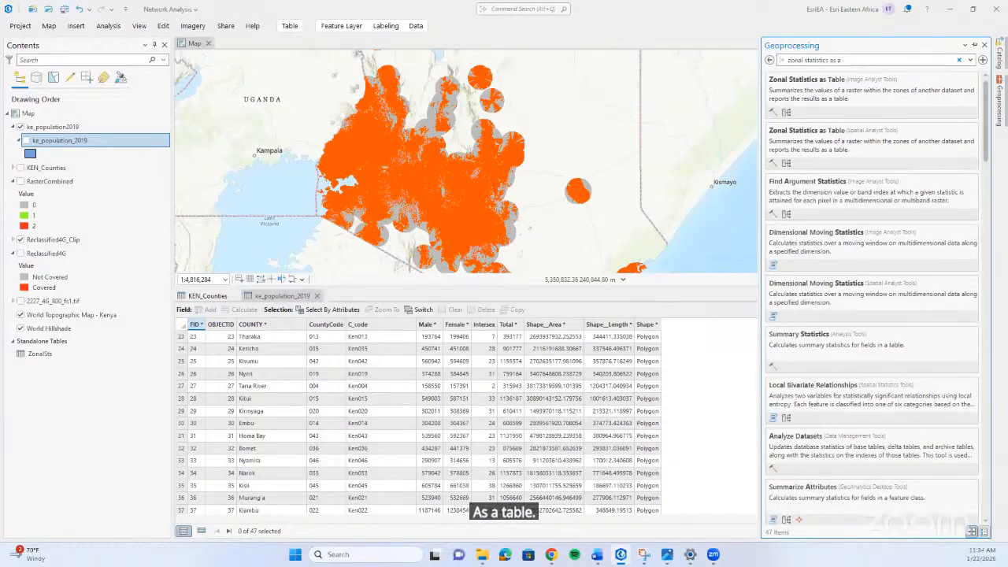
{"action": "type", "text": " table"}
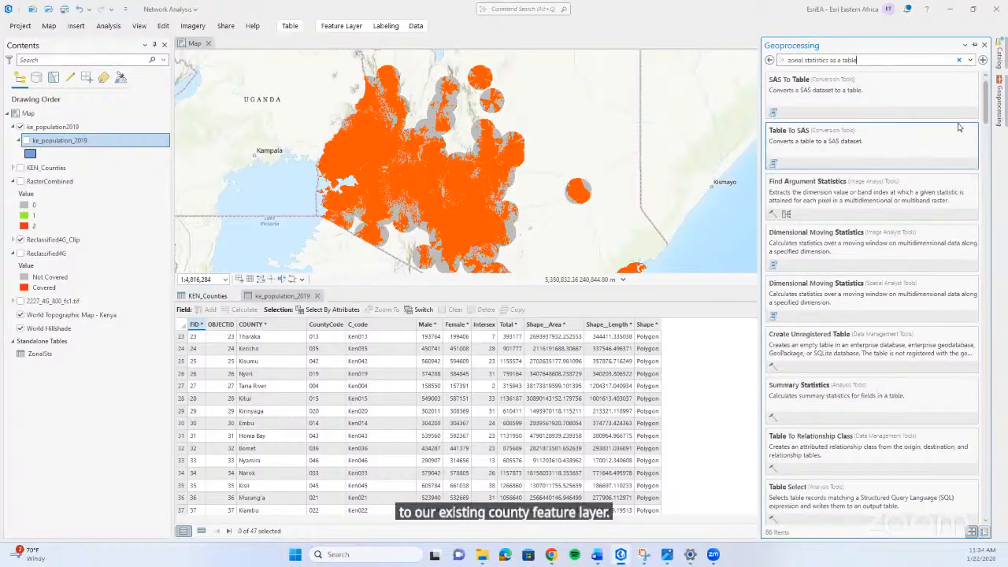
Shorten the tool search to zonal statistics, open Zonal Statistics as Table (Spatial Analyst Tools) and activate its input zone data parameter.
{"action": "scroll", "coordinate": [923, 211], "scroll_direction": "down", "scroll_amount": 2}
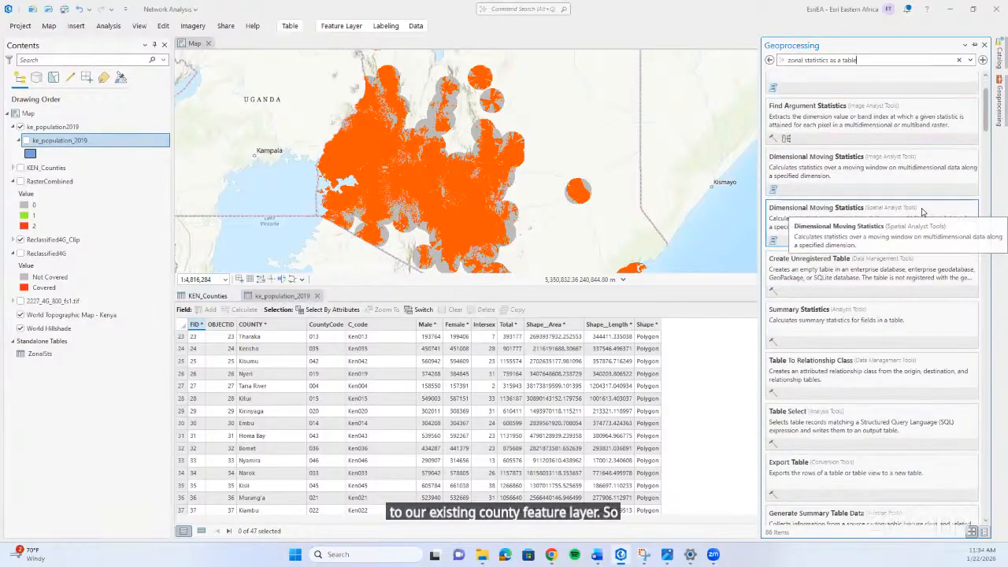
{"action": "scroll", "coordinate": [923, 211], "scroll_direction": "down", "scroll_amount": 2}
{"action": "key", "text": "BackSpace"}
{"action": "key", "text": "BackSpace"}
{"action": "key", "text": "BackSpace"}
{"action": "key", "text": "BackSpace"}
{"action": "key", "text": "BackSpace"}
{"action": "key", "text": "BackSpace"}
{"action": "key", "text": "BackSpace"}
{"action": "key", "text": "BackSpace"}
{"action": "key", "text": "BackSpace"}
{"action": "key", "text": "BackSpace"}
{"action": "key", "text": "BackSpace"}
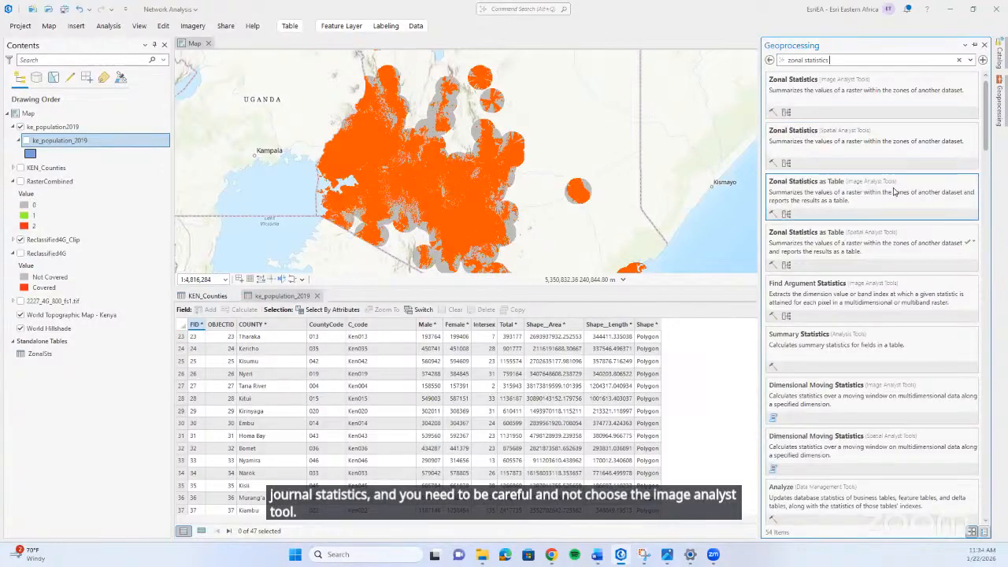
{"action": "left_click", "coordinate": [887, 247]}
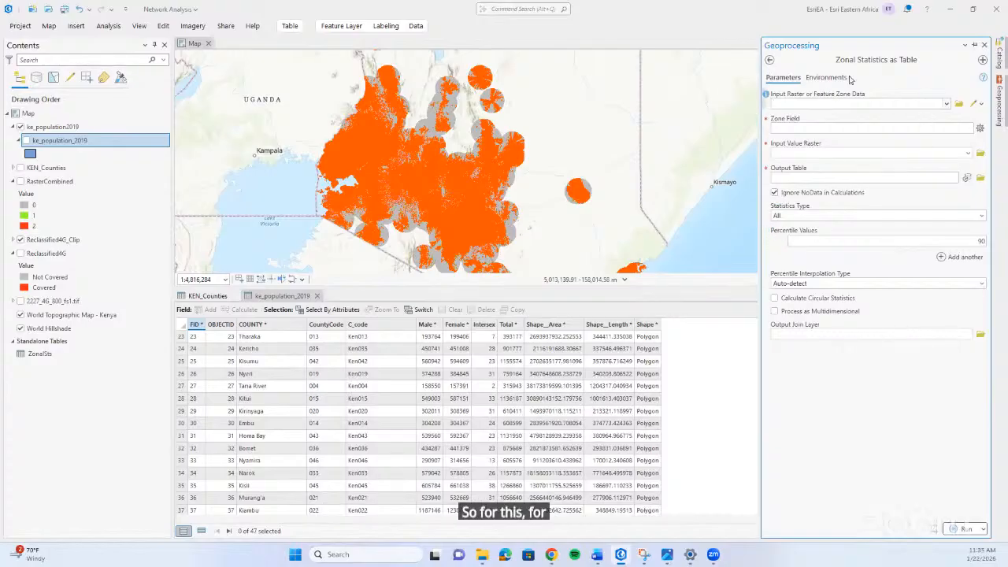
{"action": "left_click", "coordinate": [849, 103]}
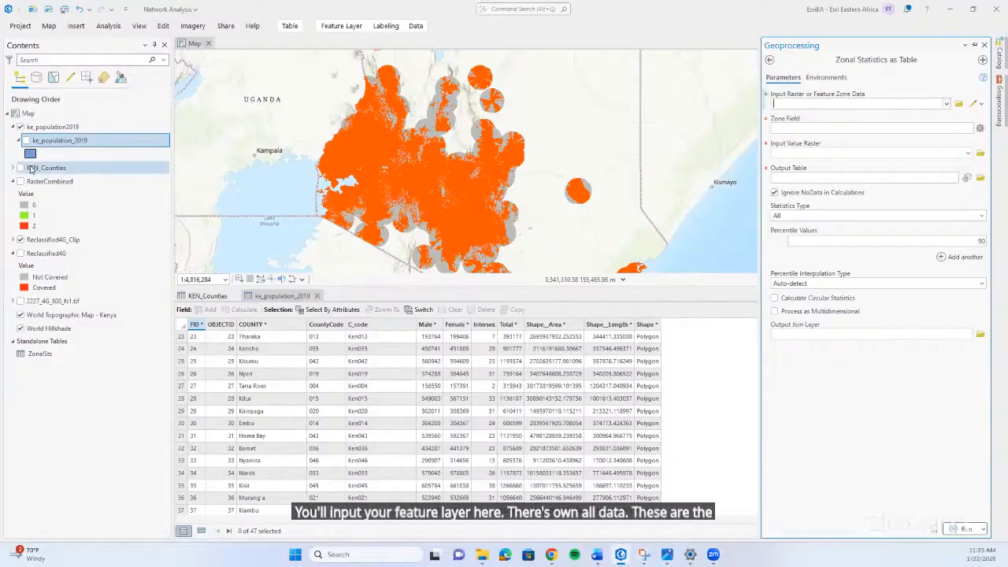
Turn on the KEN_Counties layer and close the ke_population_2019 and KEN_Counties attribute tables.
{"action": "left_click", "coordinate": [20, 168]}
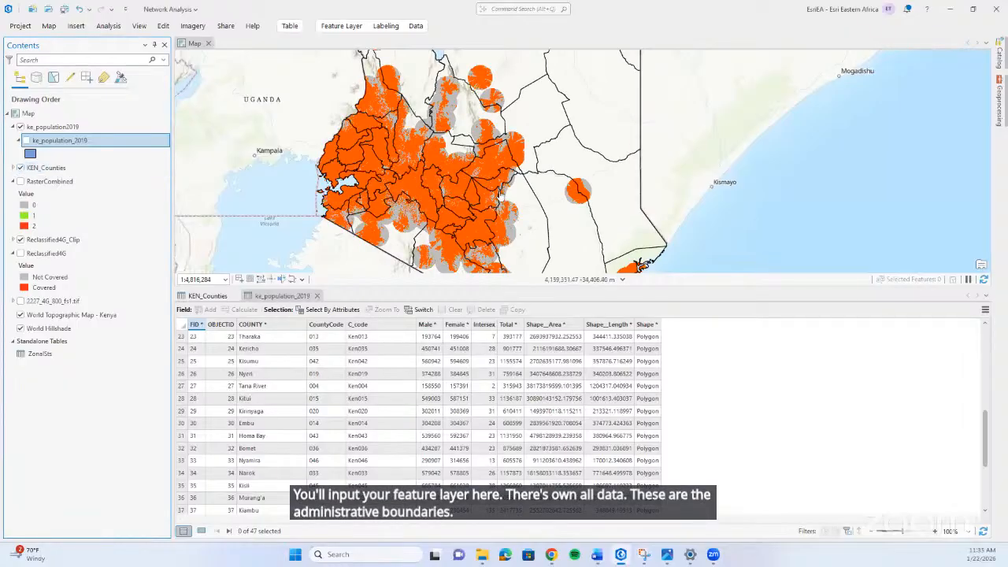
{"action": "scroll", "coordinate": [508, 189], "scroll_direction": "up", "scroll_amount": 2}
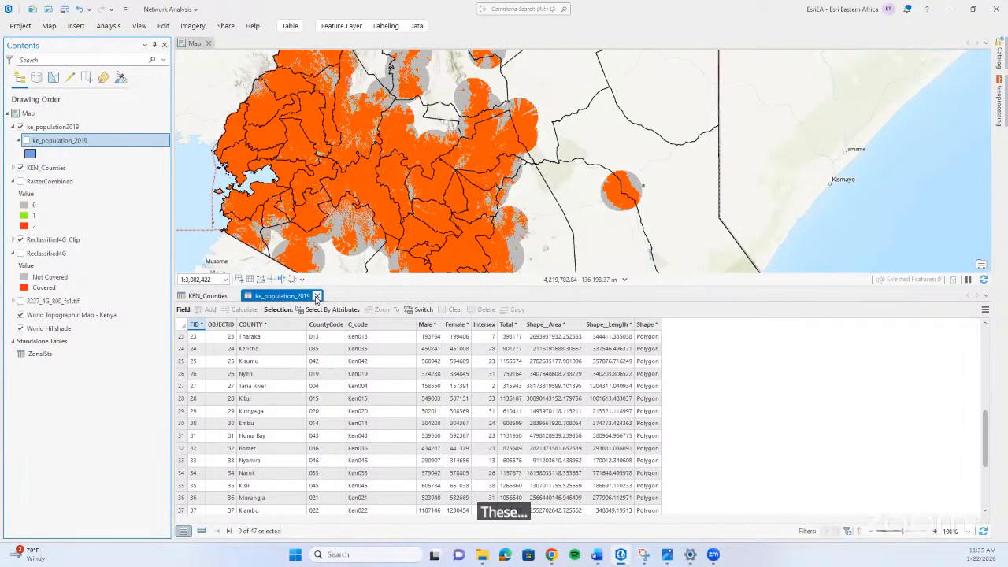
{"action": "left_click", "coordinate": [317, 295]}
{"action": "left_click", "coordinate": [234, 296]}
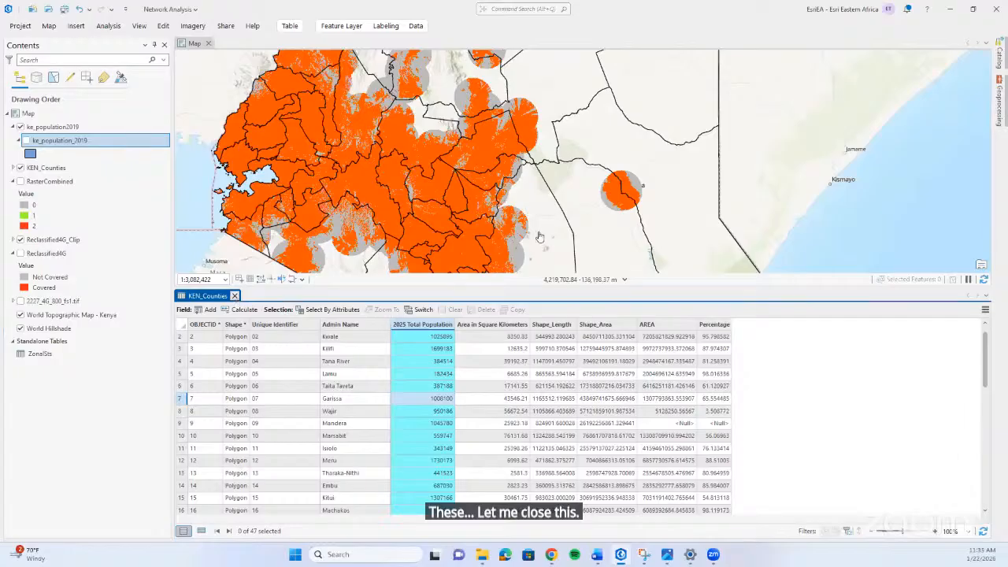
{"action": "scroll", "coordinate": [480, 288], "scroll_direction": "down", "scroll_amount": 2}
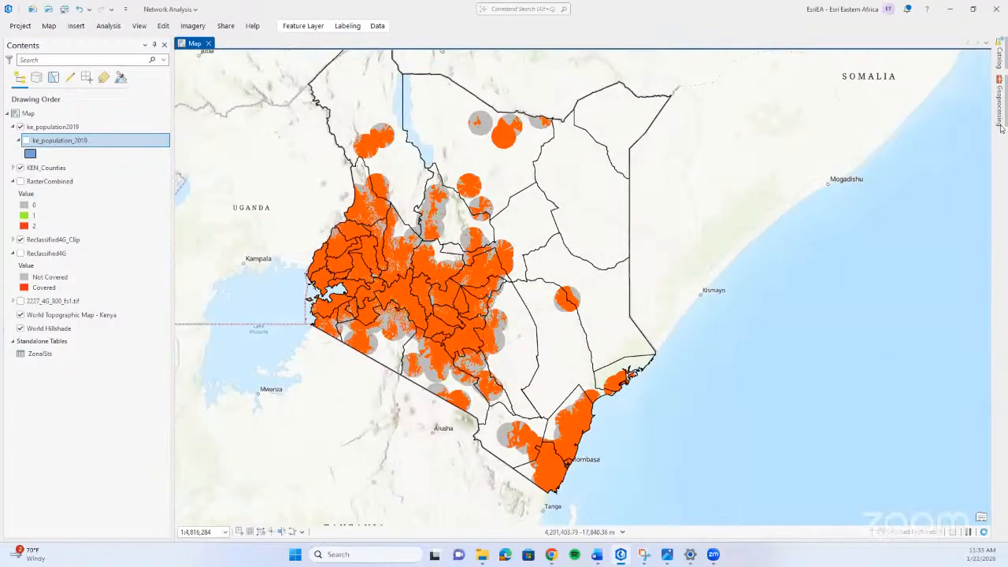
In Zonal Statistics as Table, set KEN_Counties as zone data, Admin Name as zone field and Reclassified4G_Clip as input value raster.
{"action": "left_click", "coordinate": [1002, 118]}
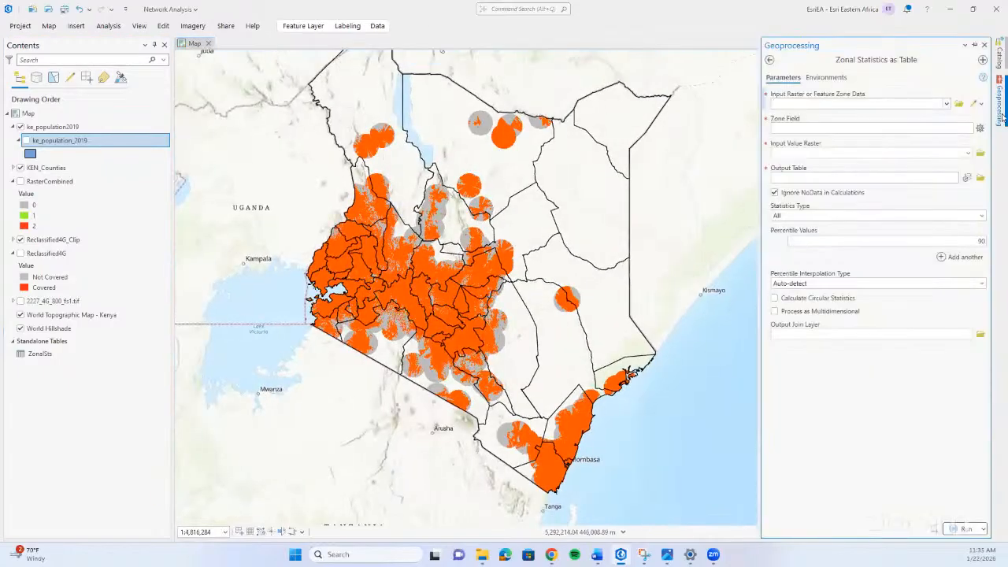
{"action": "left_click", "coordinate": [947, 105]}
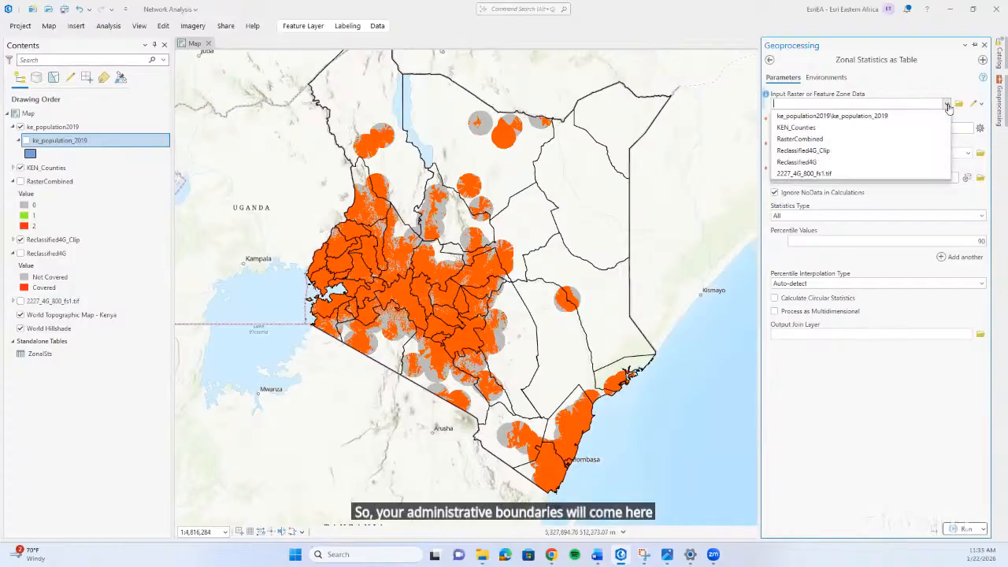
{"action": "left_click", "coordinate": [858, 129]}
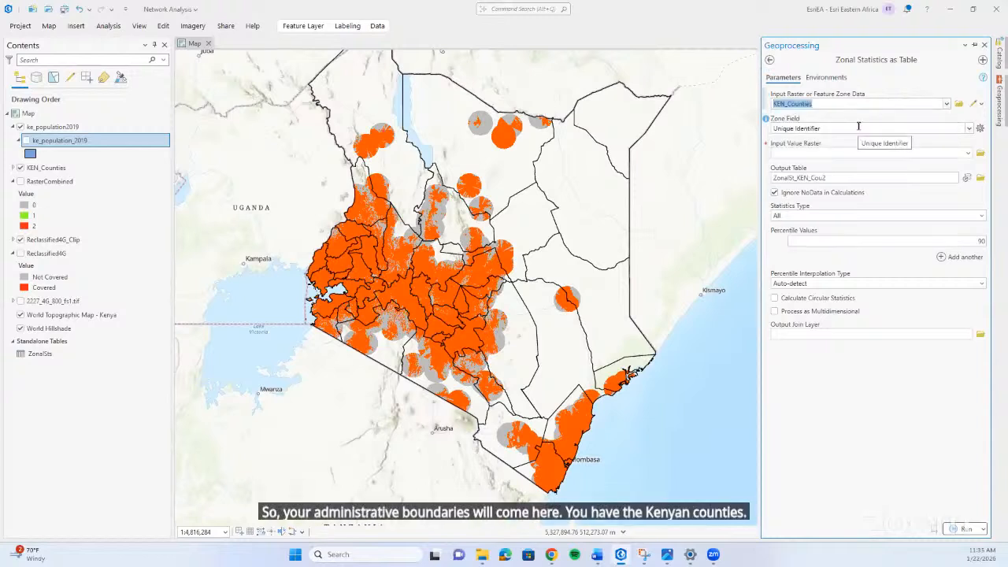
{"action": "left_click", "coordinate": [970, 130]}
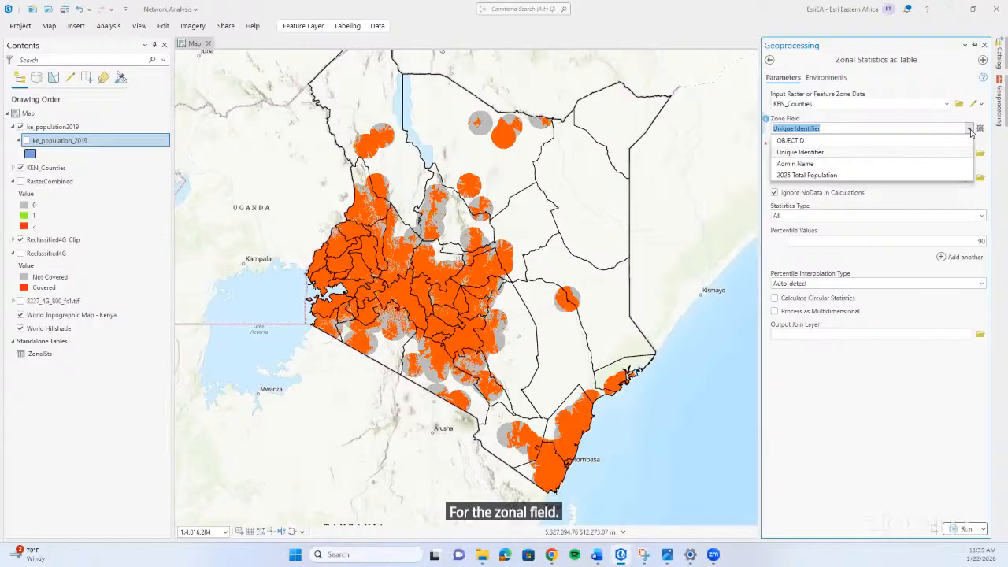
{"action": "left_click", "coordinate": [837, 164]}
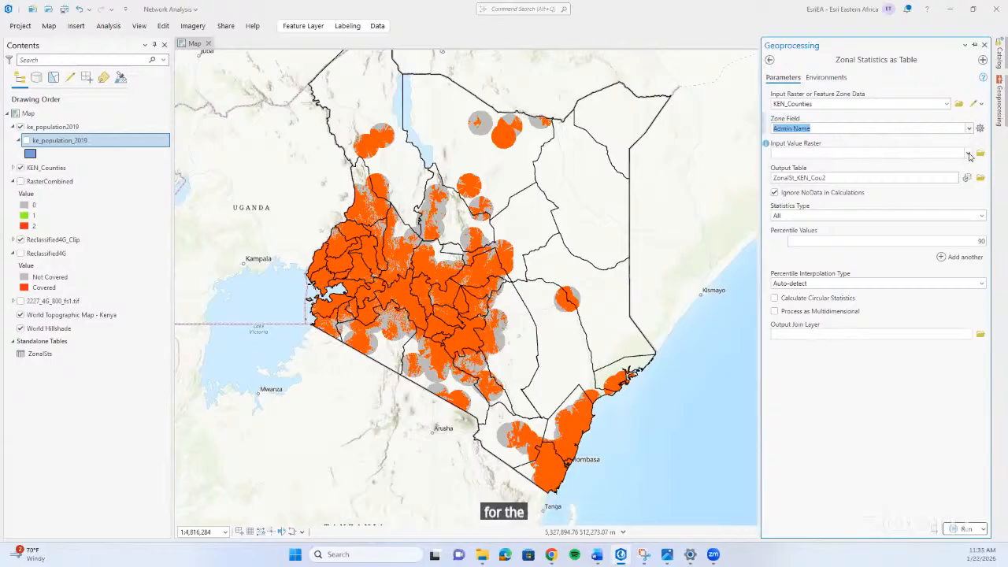
{"action": "left_click", "coordinate": [968, 154]}
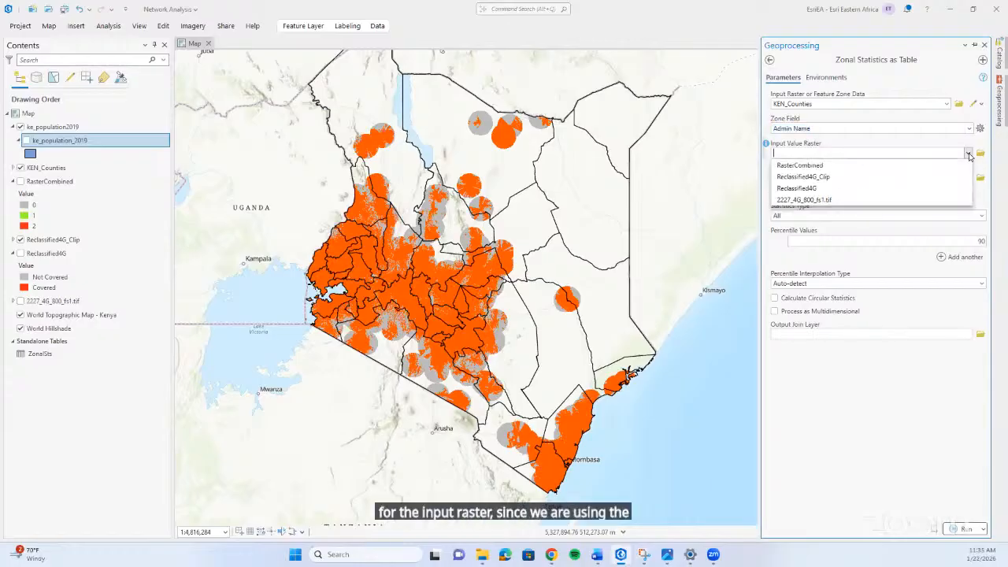
{"action": "left_click", "coordinate": [860, 176]}
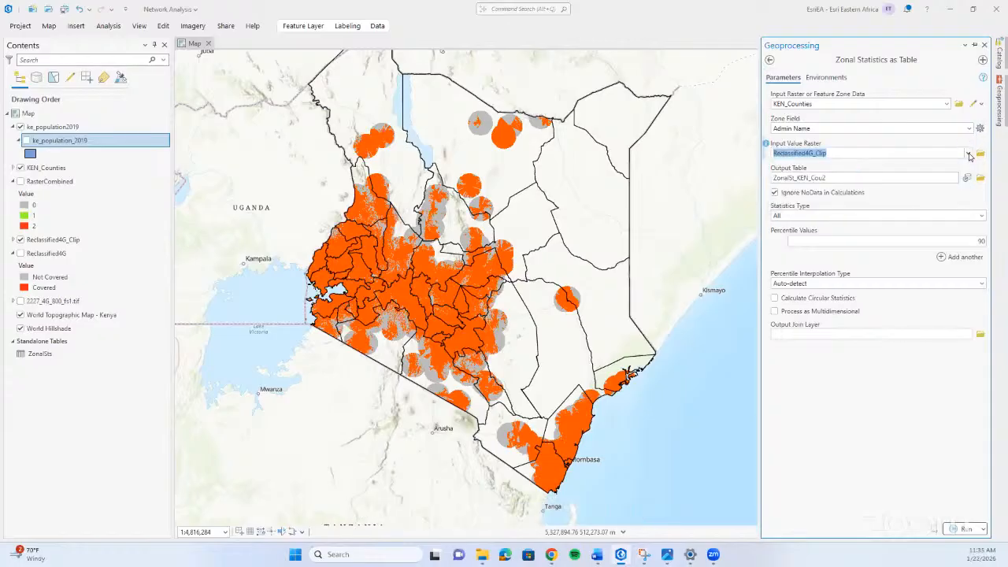
Try RasterCombined as the input value raster, and switch back to Reclassified4G_Clip.
{"action": "left_click", "coordinate": [969, 154]}
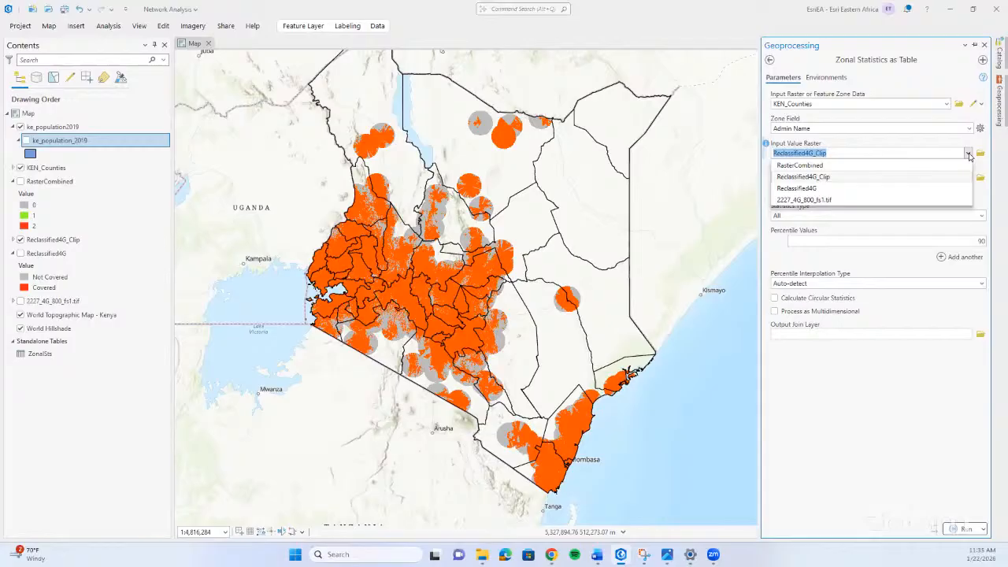
{"action": "left_click", "coordinate": [838, 176]}
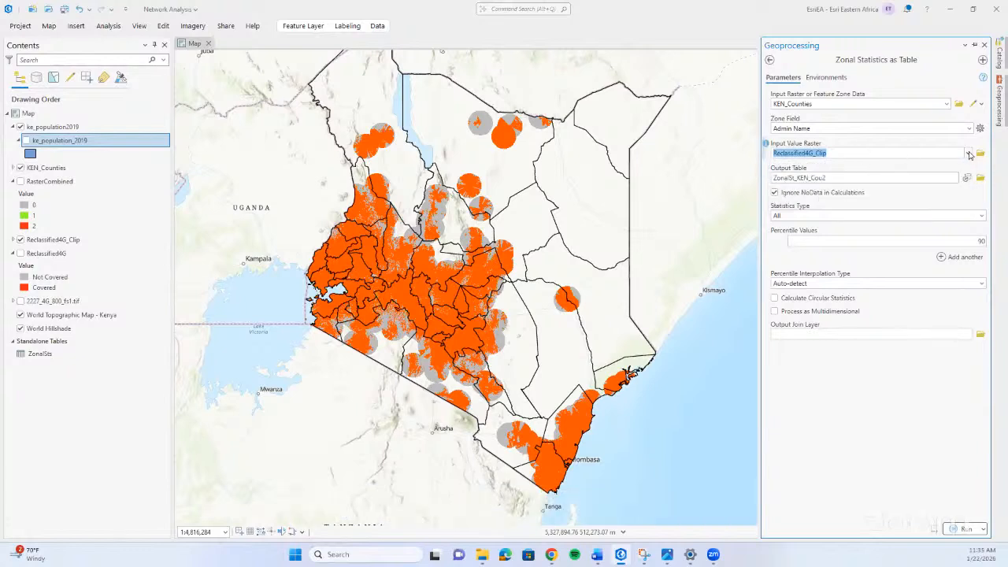
{"action": "left_click", "coordinate": [970, 154]}
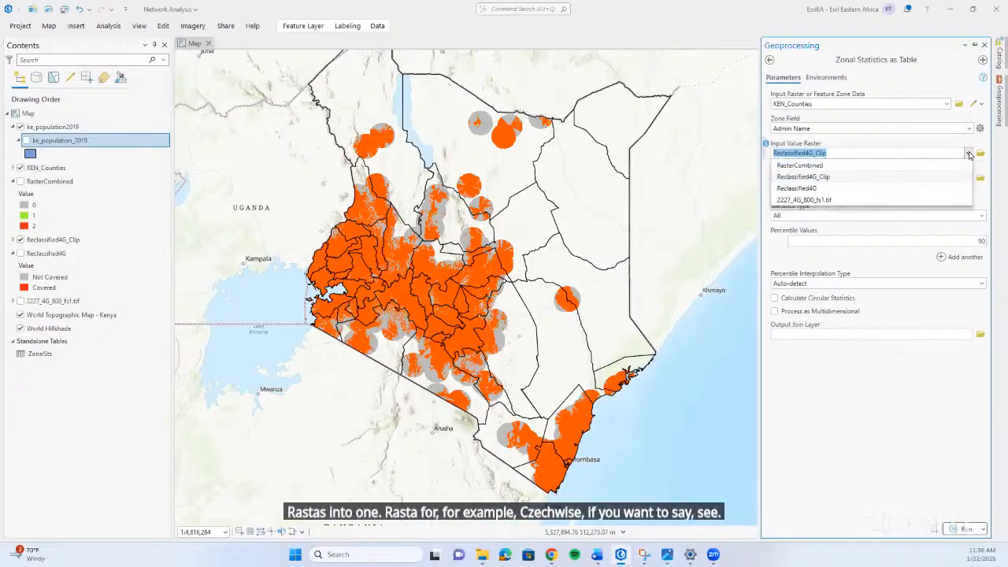
{"action": "left_click", "coordinate": [833, 166]}
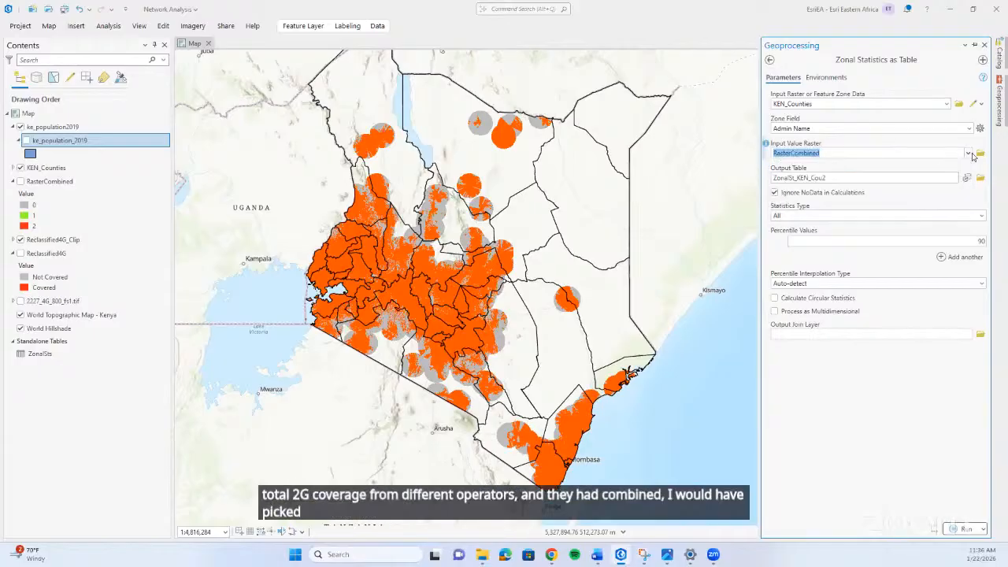
{"action": "left_click", "coordinate": [968, 153]}
{"action": "left_click", "coordinate": [918, 174]}
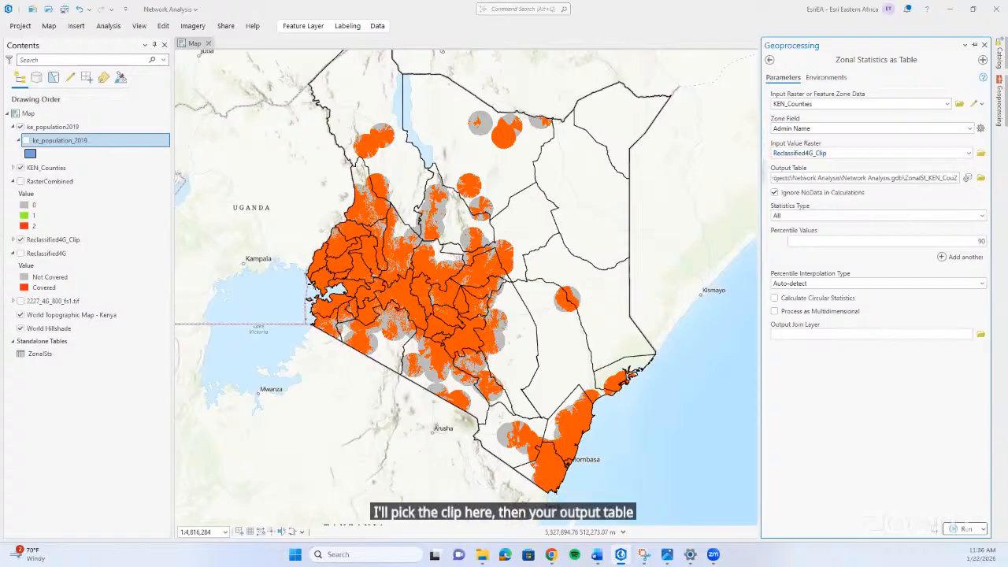
Rename the output table to ZonalStats within the Network Analysis.gdb geodatabase.
{"action": "key", "text": "BackSpace"}
{"action": "key", "text": "BackSpace"}
{"action": "key", "text": "BackSpace"}
{"action": "key", "text": "BackSpace"}
{"action": "key", "text": "BackSpace"}
{"action": "key", "text": "BackSpace"}
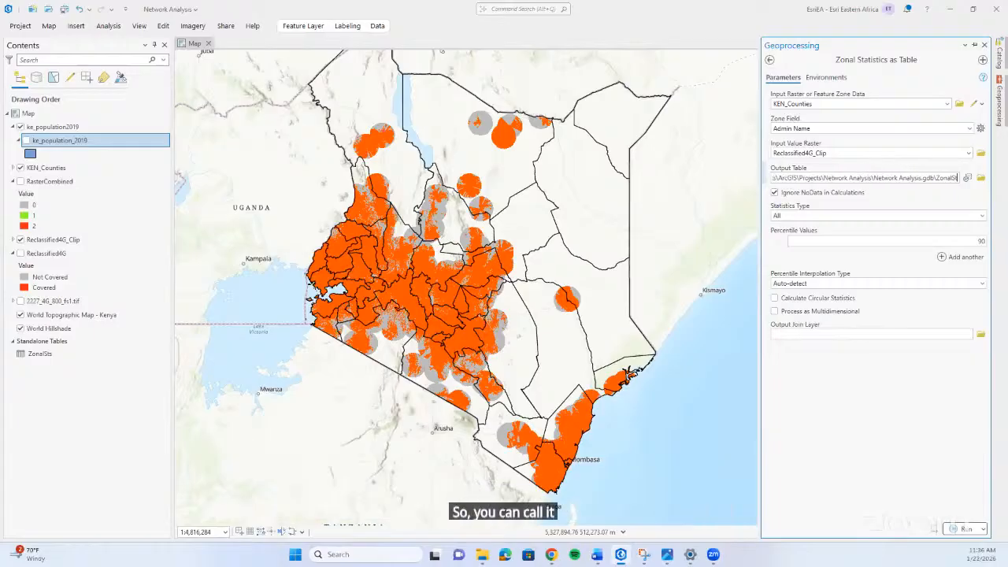
{"action": "key", "text": "BackSpace"}
{"action": "key", "text": "BackSpace"}
{"action": "key", "text": "BackSpace"}
{"action": "key", "text": "BackSpace"}
{"action": "key", "text": "BackSpace"}
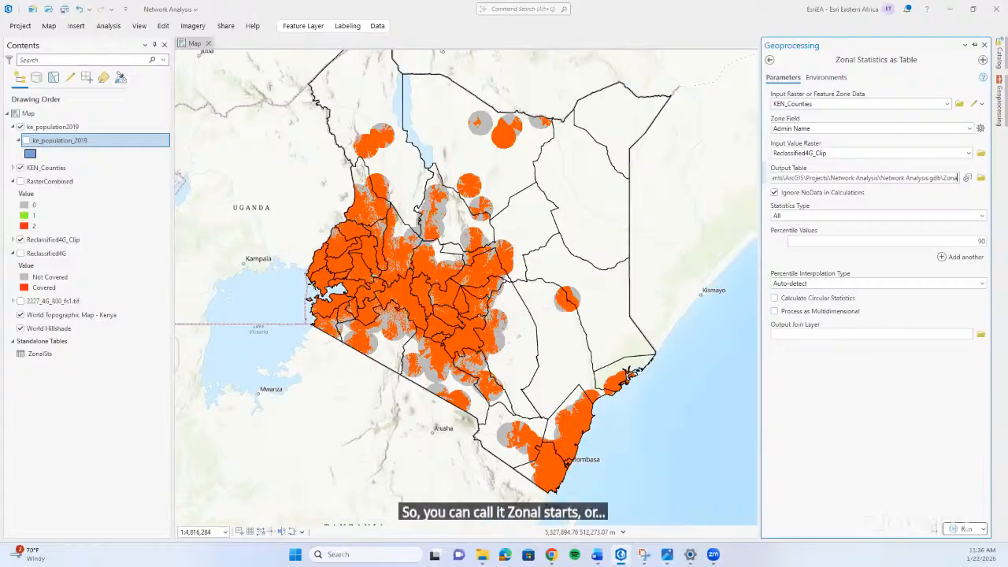
{"action": "key", "text": "BackSpace"}
{"action": "key", "text": "BackSpace"}
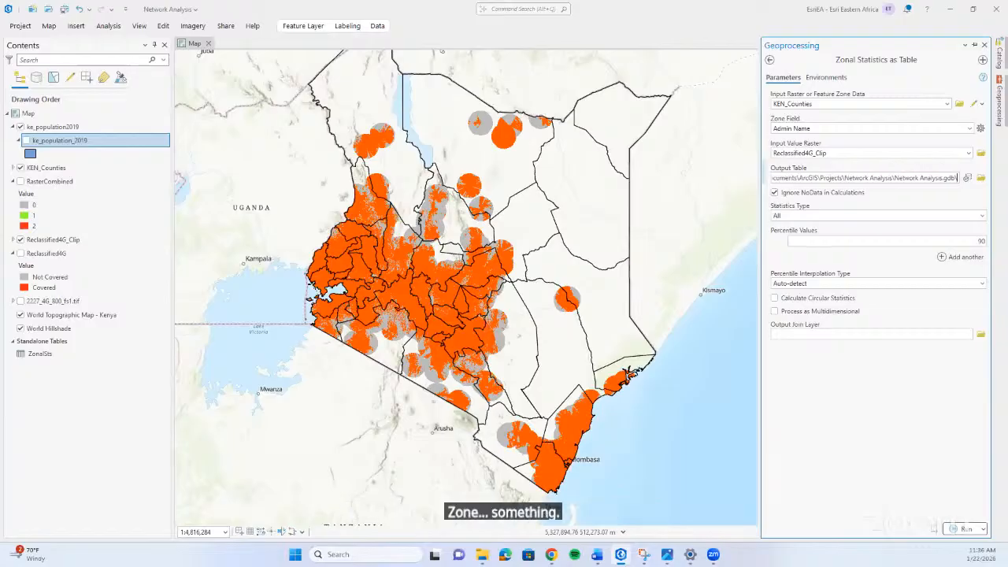
{"action": "type", "text": "Zona"}
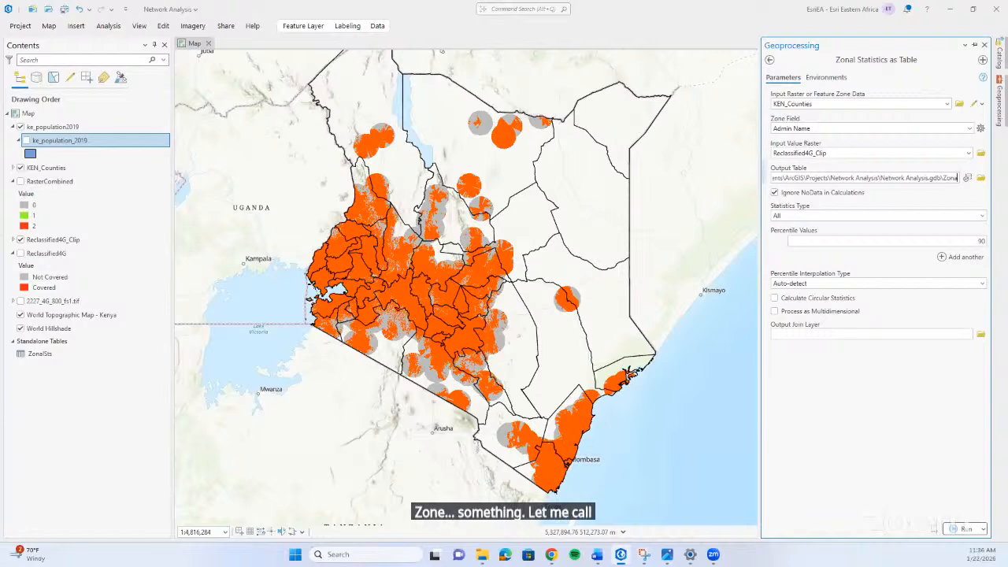
{"action": "type", "text": "lStat"}
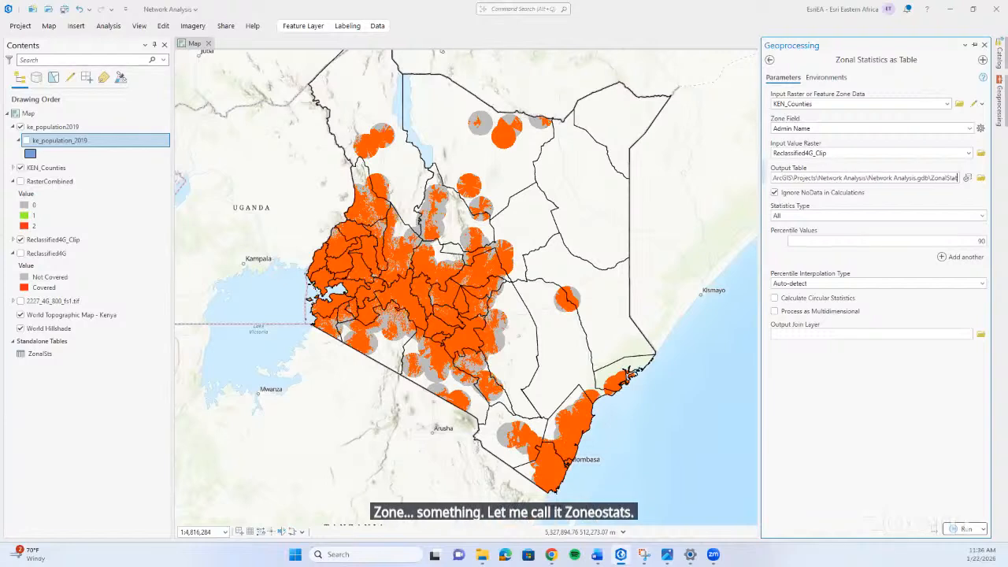
{"action": "type", "text": "s"}
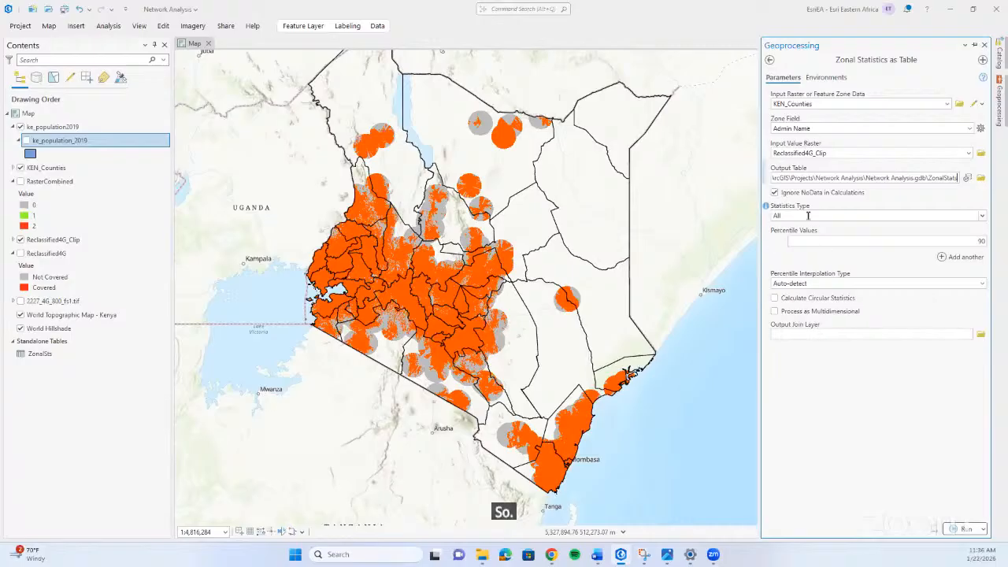
Set the statistics type of the zonal statistics calculation to Mean.
{"action": "left_click", "coordinate": [982, 216]}
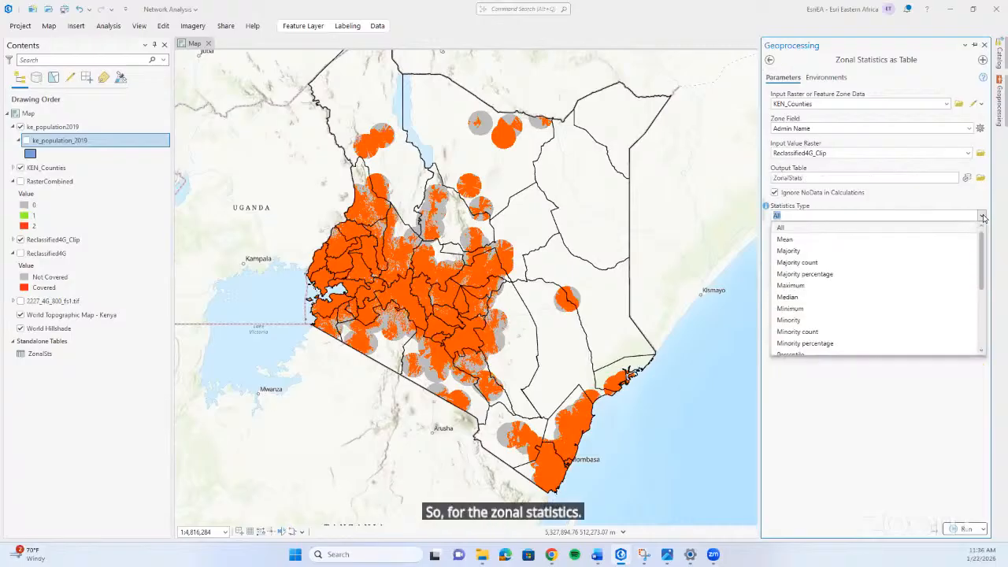
{"action": "left_click", "coordinate": [983, 216]}
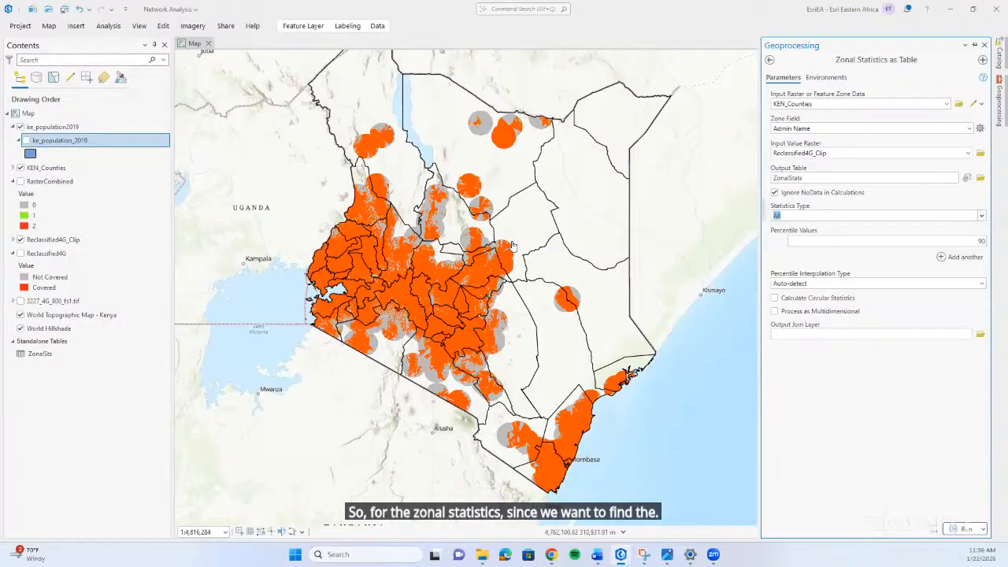
{"action": "left_click", "coordinate": [499, 186]}
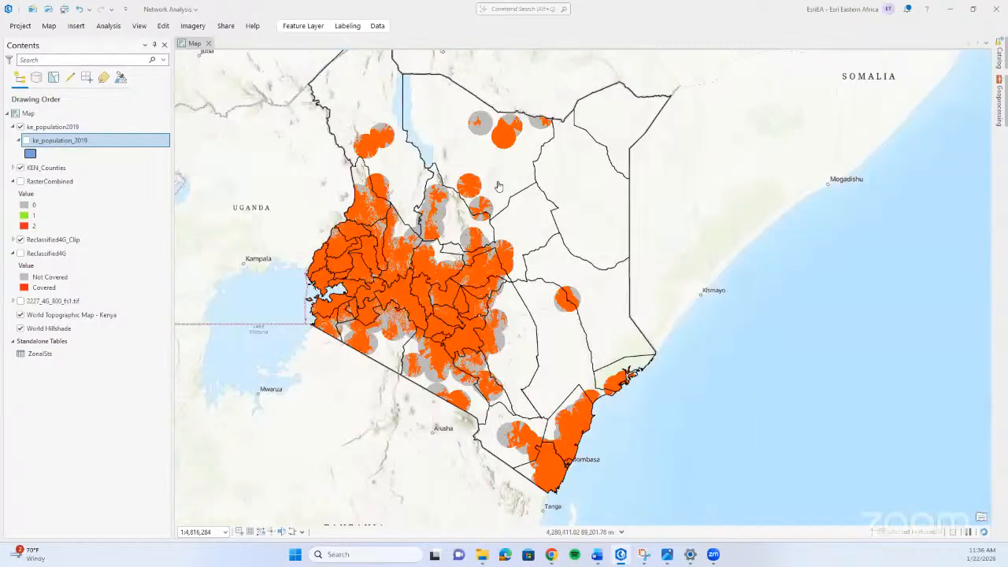
{"action": "left_click", "coordinate": [517, 170]}
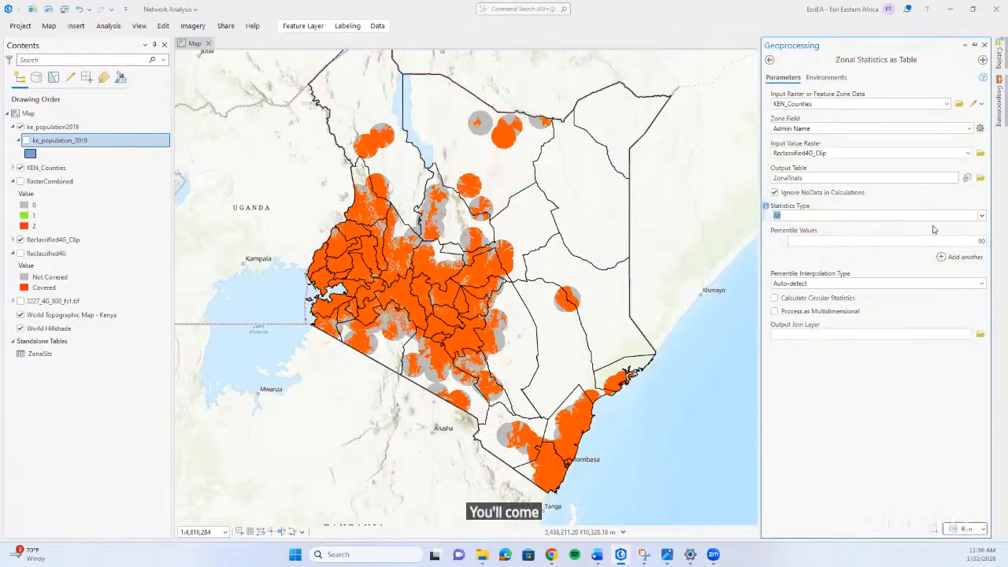
{"action": "left_click", "coordinate": [982, 216]}
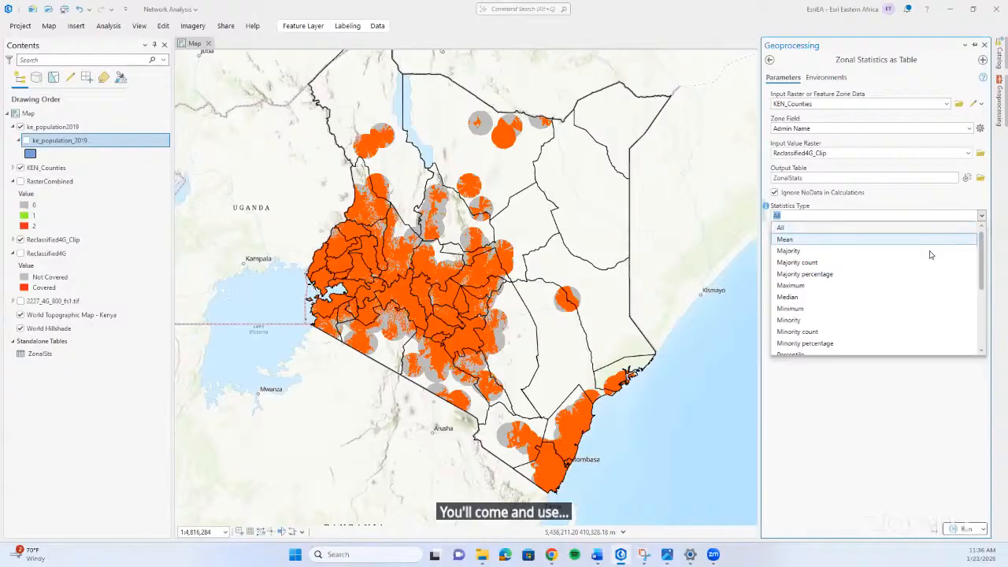
{"action": "left_click", "coordinate": [828, 239]}
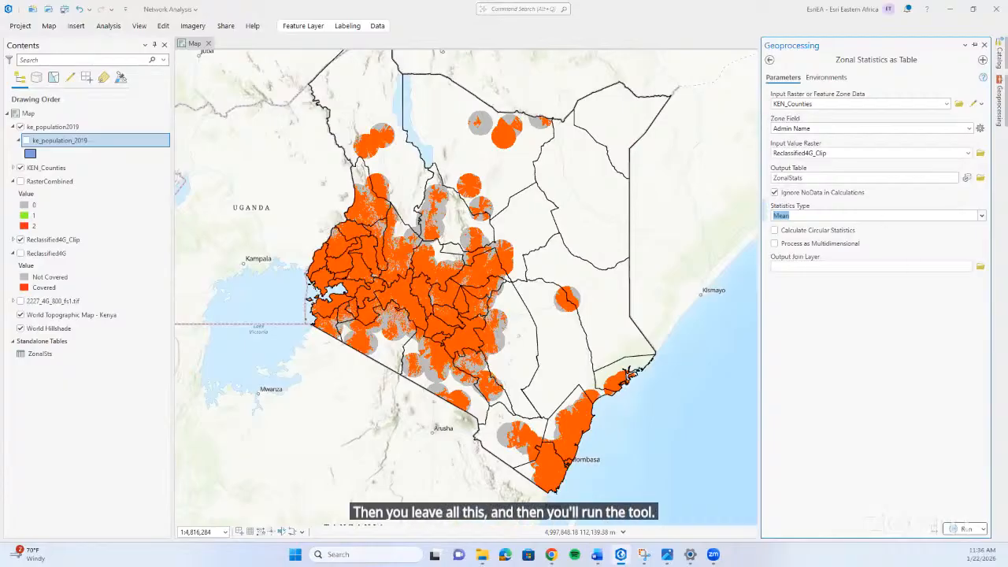
Leave the tool without running it, open the standalone table ZonalSts and examine its MEAN column against the county coverage on the map.
{"action": "left_click", "coordinate": [769, 60]}
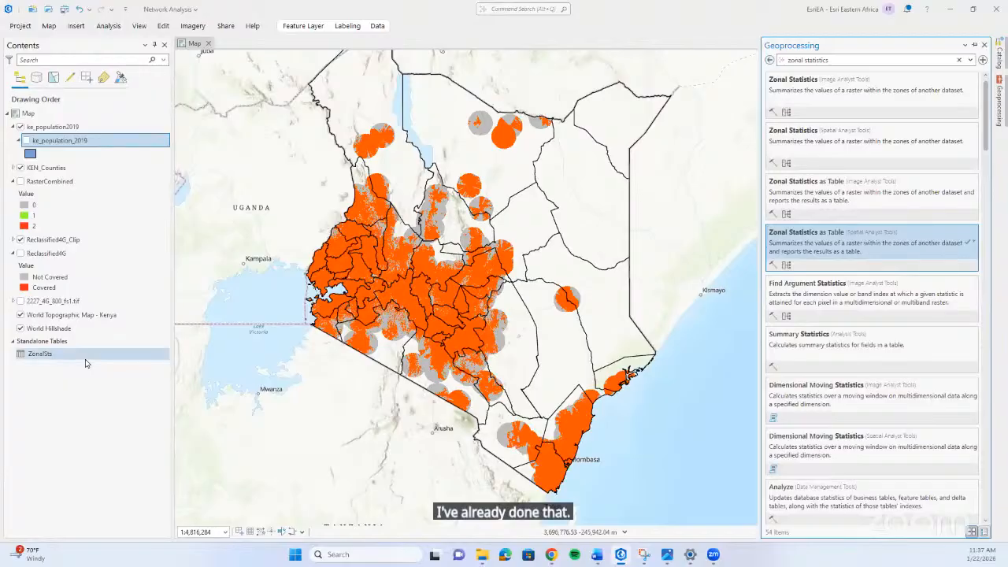
{"action": "left_click", "coordinate": [92, 358]}
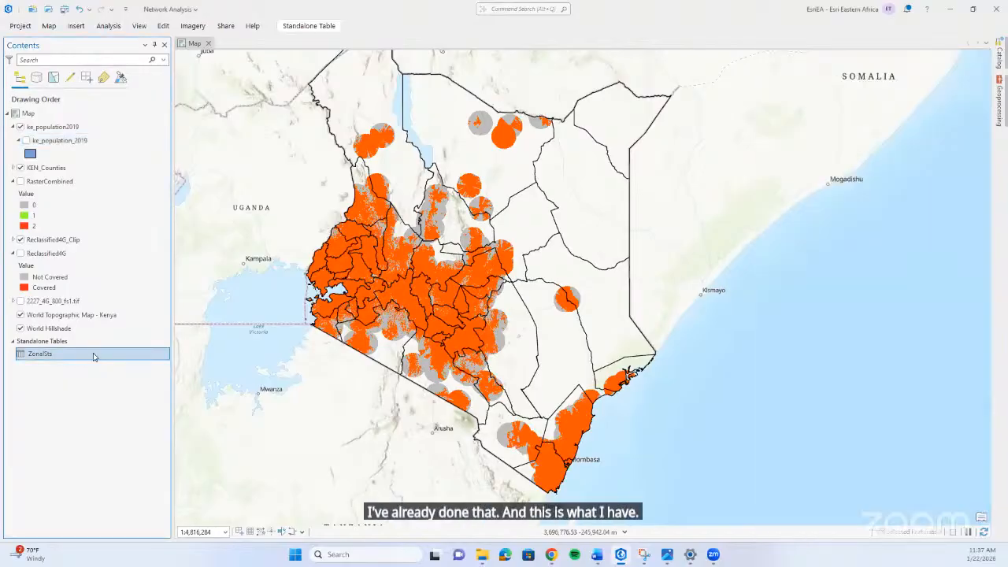
{"action": "right_click", "coordinate": [93, 357]}
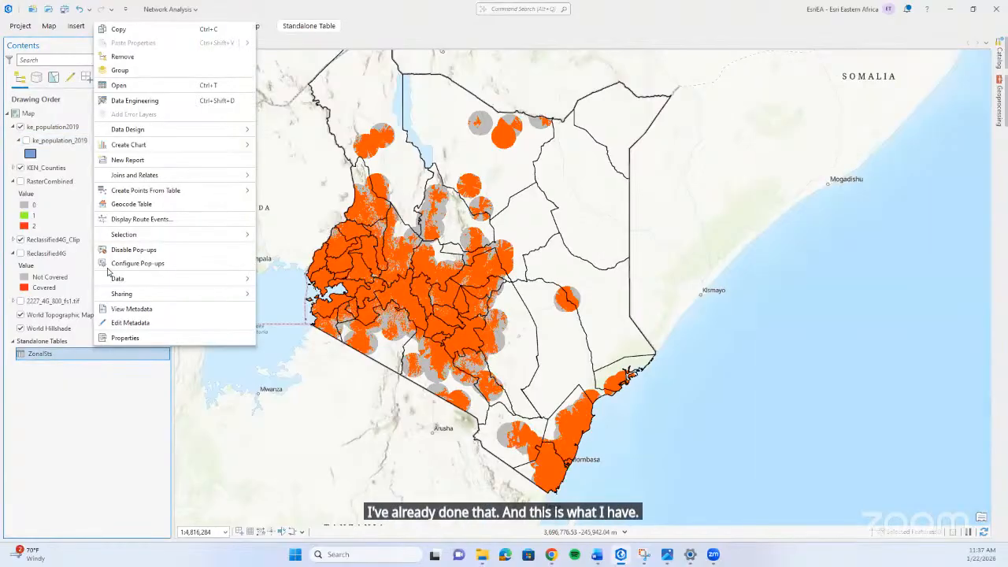
{"action": "left_click", "coordinate": [131, 88]}
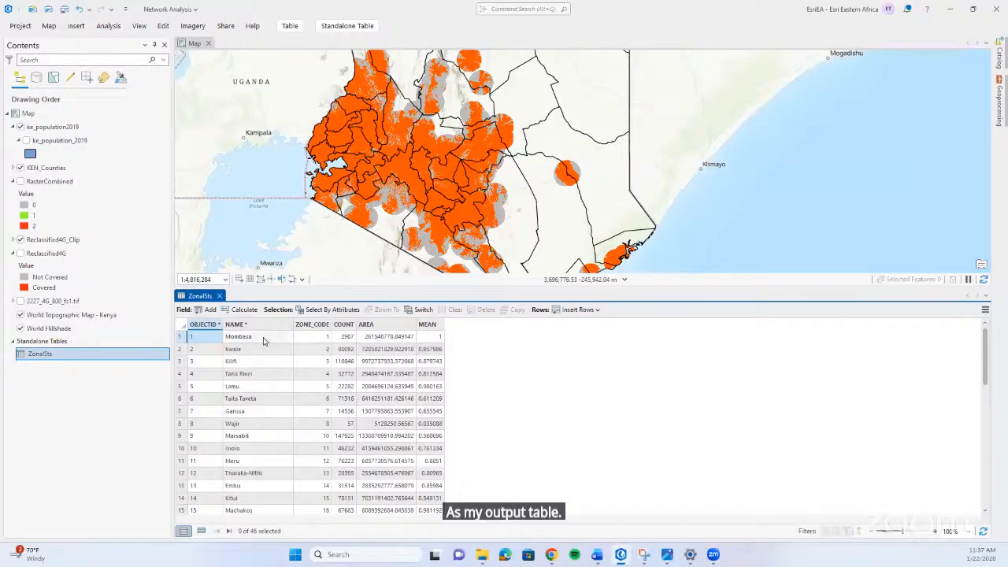
{"action": "left_click", "coordinate": [427, 326]}
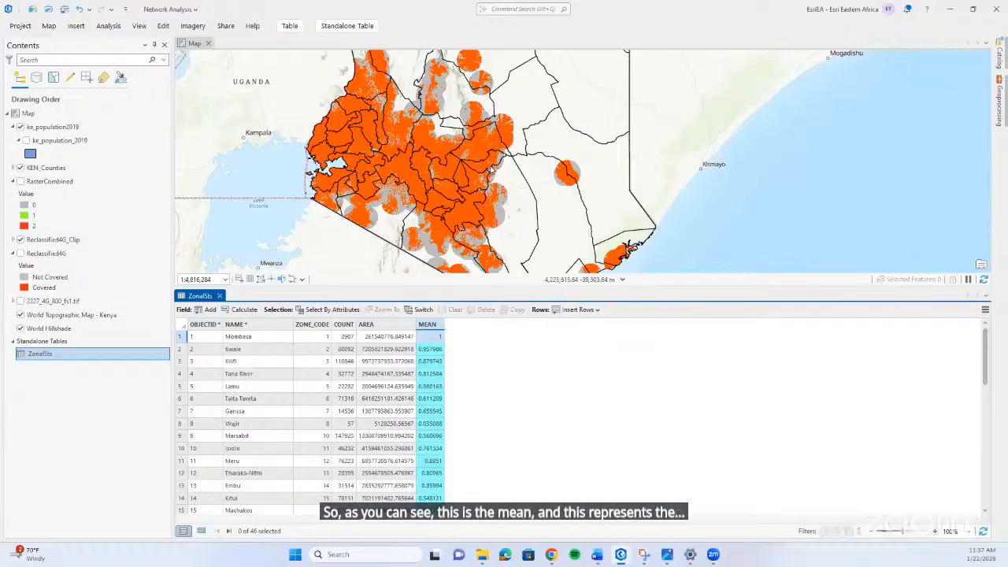
{"action": "scroll", "coordinate": [488, 169], "scroll_direction": "up", "scroll_amount": 2}
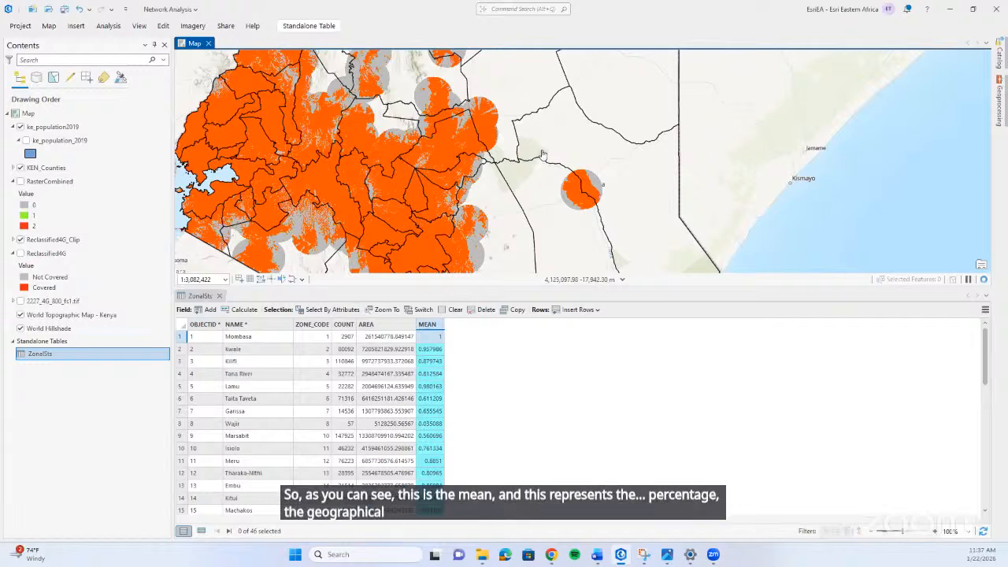
{"action": "left_click_drag", "start_coordinate": [464, 243], "coordinate": [506, 238]}
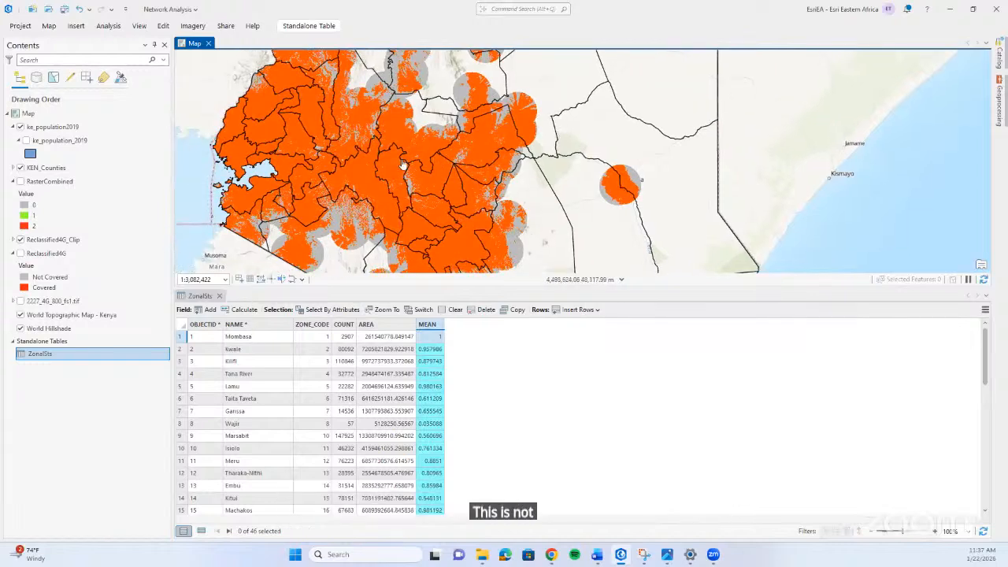
Examine the 4G coverage on the map, first closely around the Nairobi area and across Kenya as a whole.
{"action": "mouse_move", "coordinate": [390, 166]}
{"action": "left_mouse_down"}
{"action": "mouse_move", "coordinate": [461, 171]}
{"action": "mouse_move", "coordinate": [396, 178]}
{"action": "left_mouse_up"}
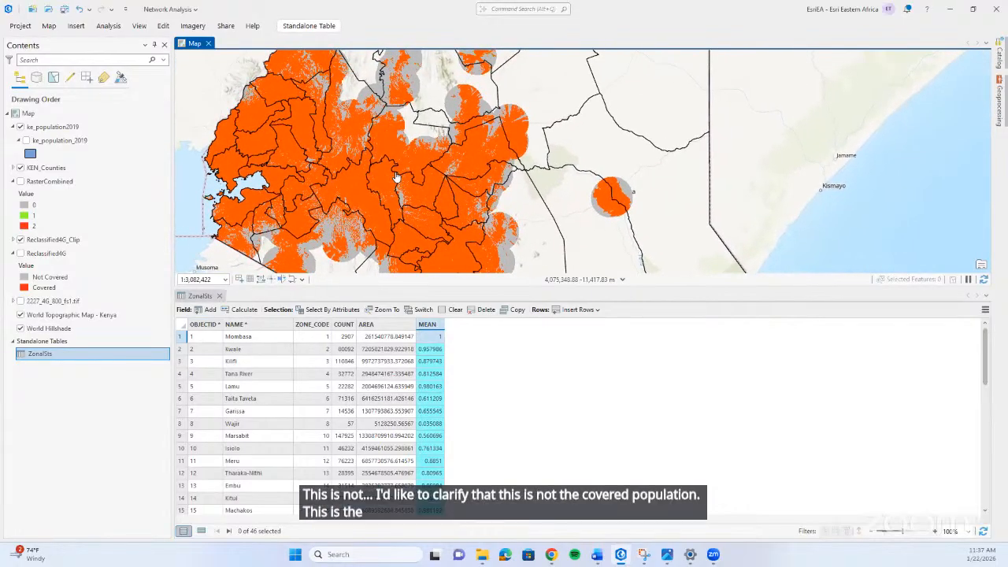
{"action": "left_click_drag", "start_coordinate": [468, 208], "coordinate": [484, 164]}
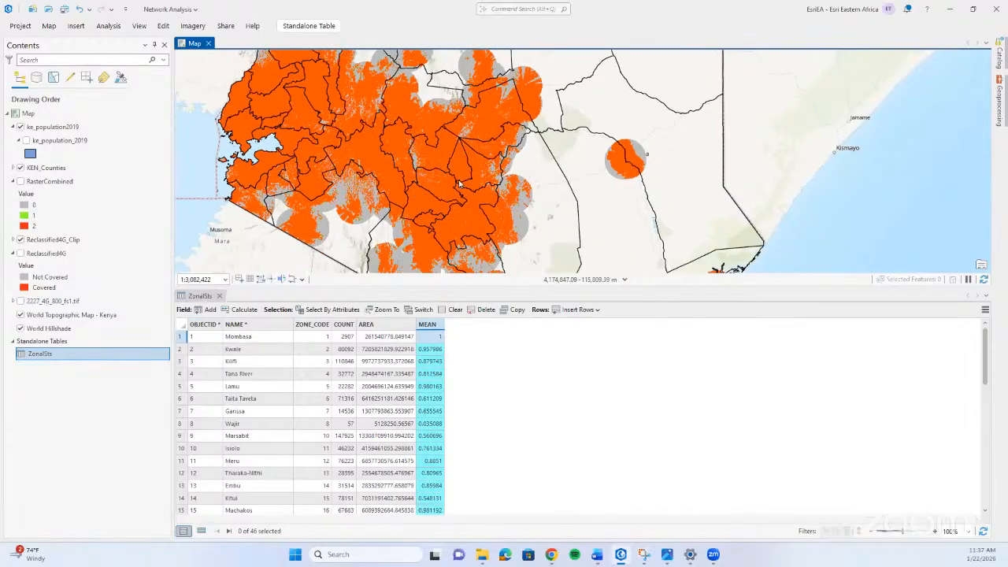
{"action": "scroll", "coordinate": [433, 206], "scroll_direction": "up", "scroll_amount": 2}
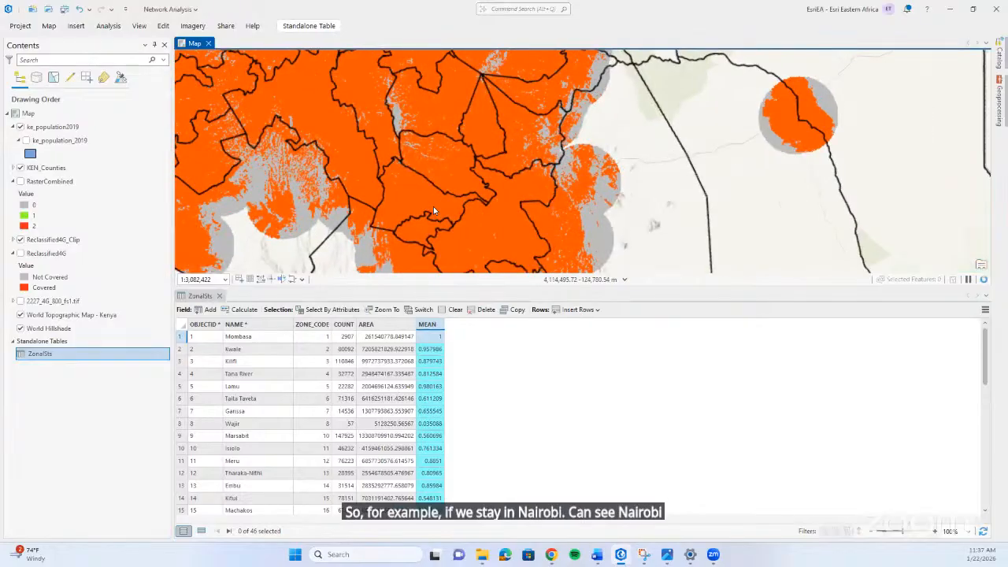
{"action": "scroll", "coordinate": [433, 208], "scroll_direction": "up", "scroll_amount": 1}
{"action": "scroll", "coordinate": [433, 208], "scroll_direction": "down", "scroll_amount": 3}
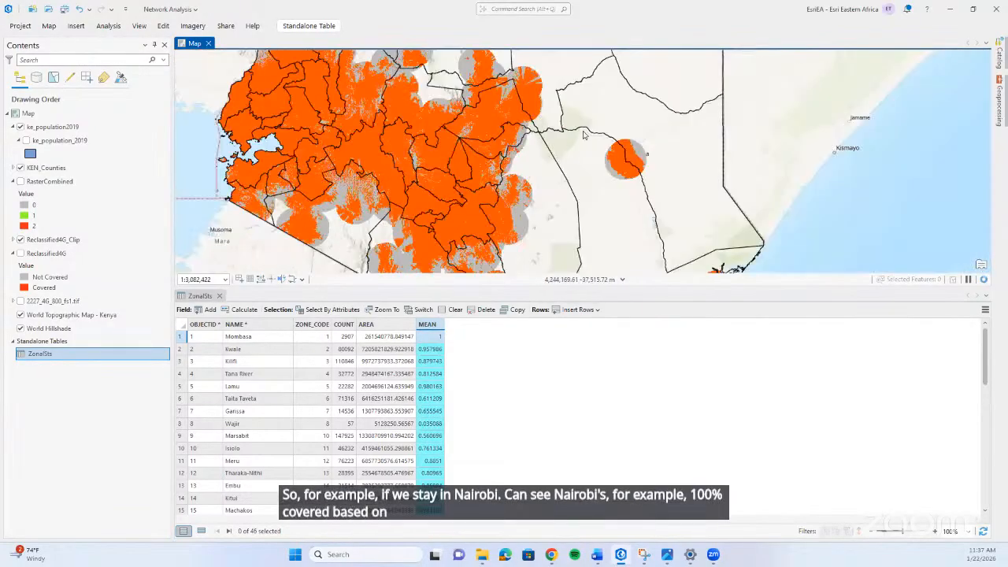
{"action": "scroll", "coordinate": [566, 195], "scroll_direction": "down", "scroll_amount": 3}
{"action": "left_click_drag", "start_coordinate": [567, 195], "coordinate": [540, 208]}
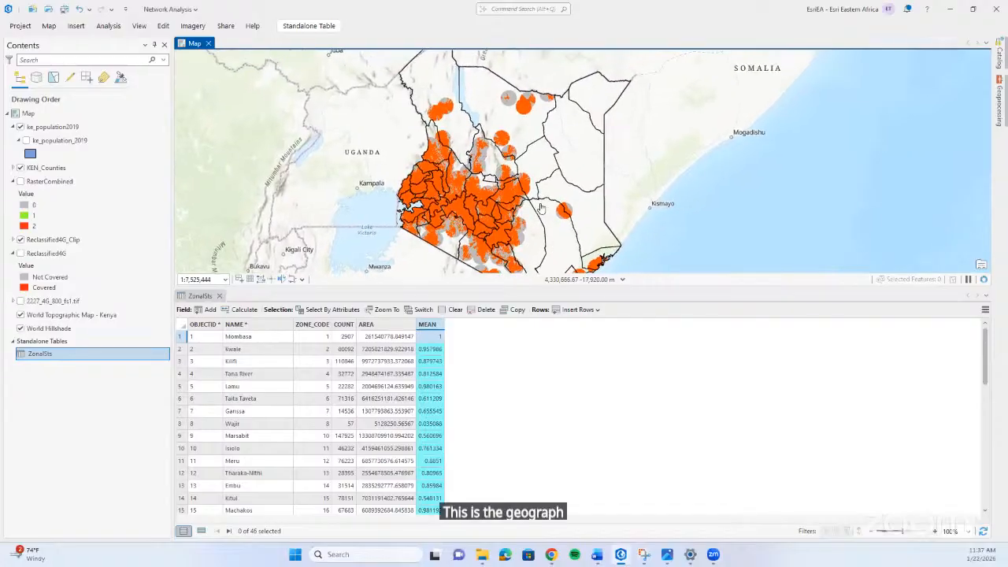
Open Zonal Statistics as Table from Spatial Analyst Tools with KEN_Counties as the zone data and Admin Name as the zone field.
{"action": "left_click", "coordinate": [998, 114]}
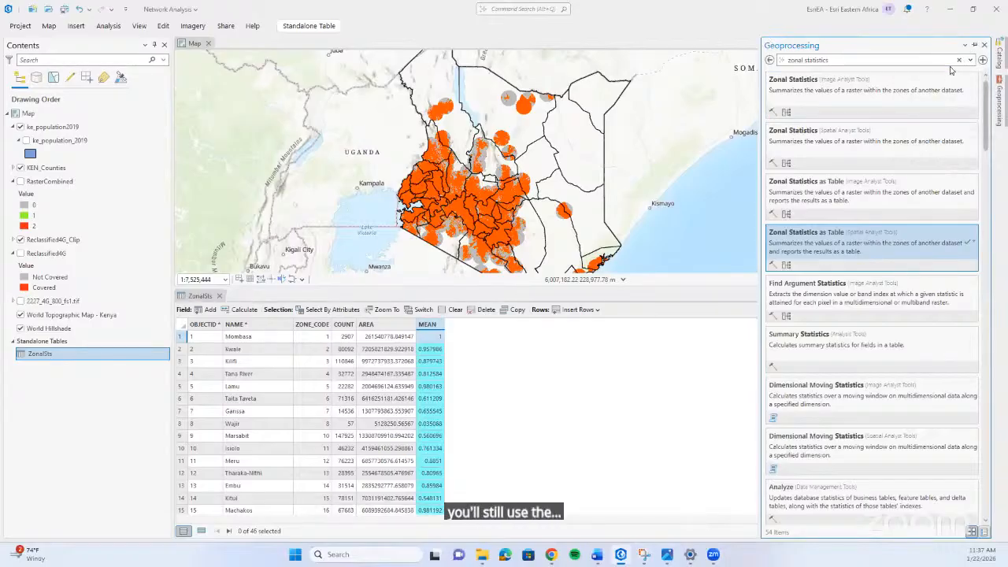
{"action": "left_click", "coordinate": [903, 259]}
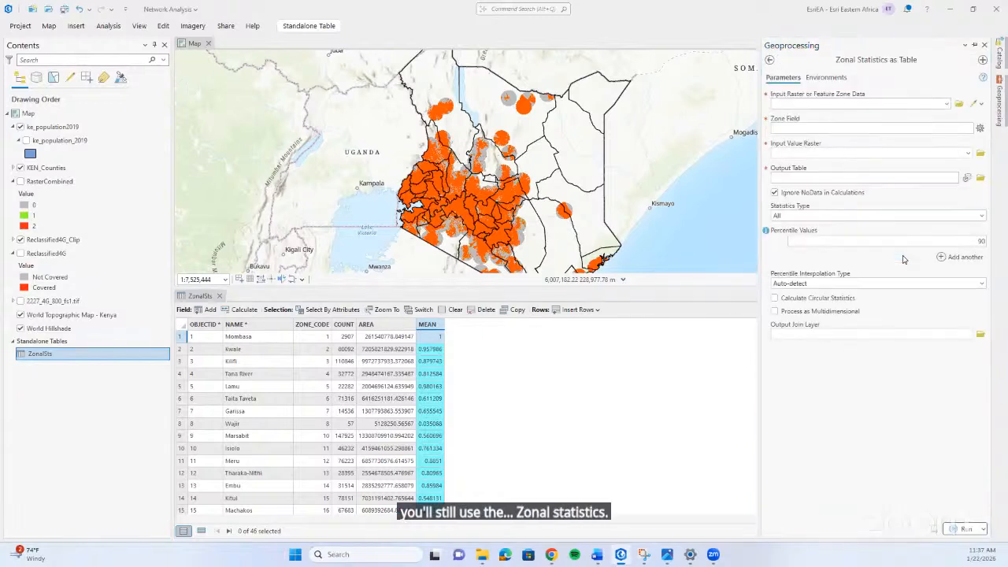
{"action": "left_click", "coordinate": [947, 104]}
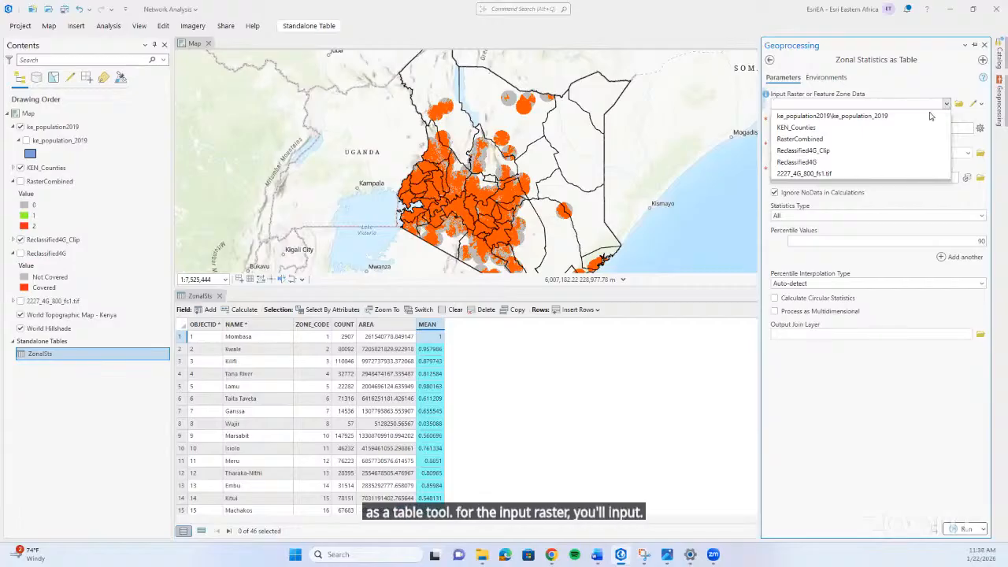
{"action": "left_click", "coordinate": [896, 79]}
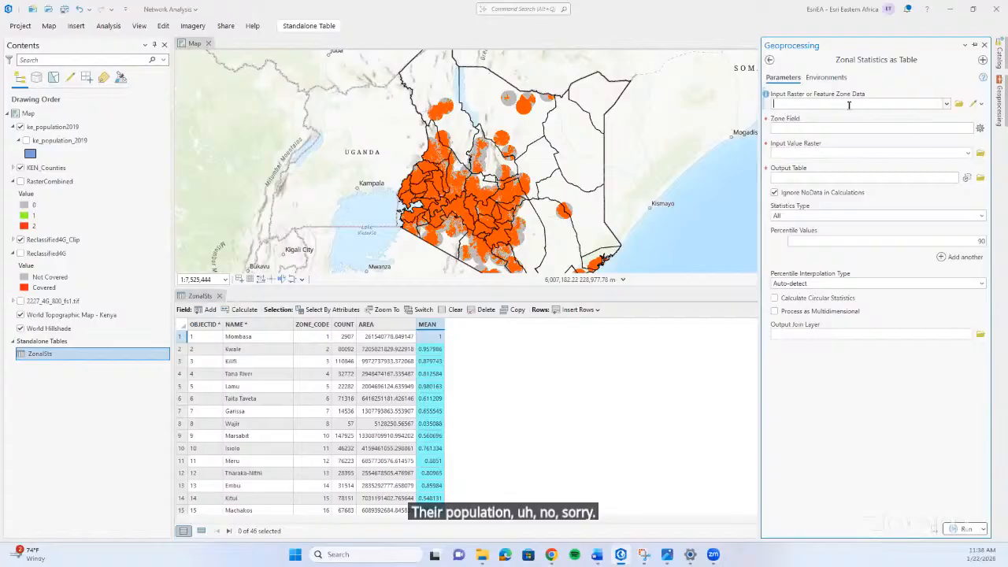
{"action": "left_click", "coordinate": [950, 105]}
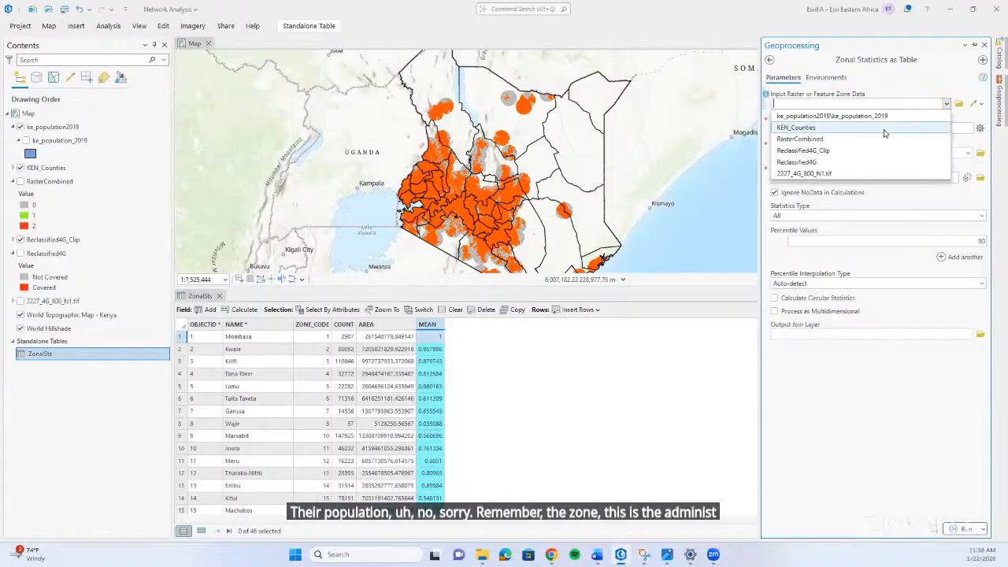
{"action": "left_click", "coordinate": [883, 130]}
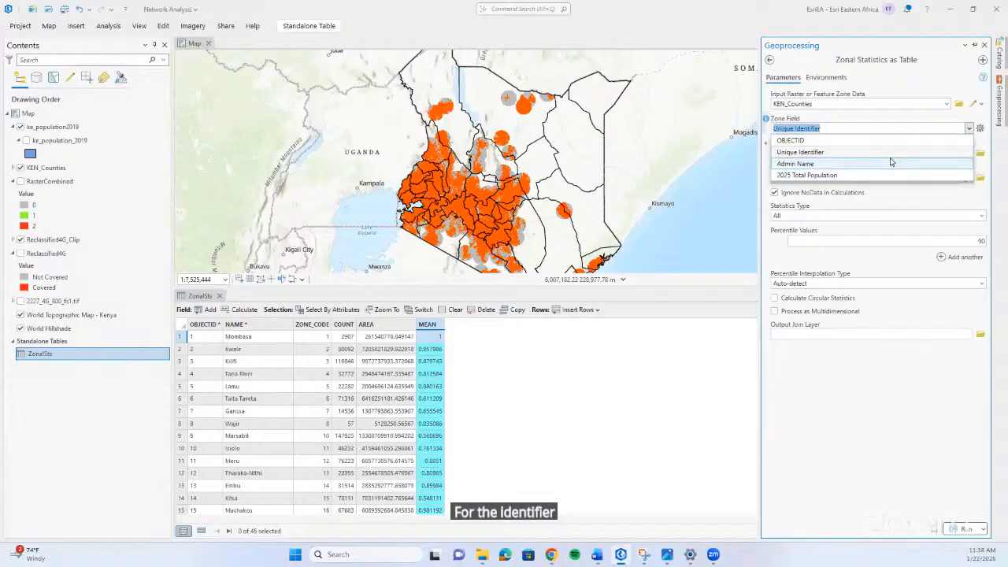
{"action": "left_click", "coordinate": [891, 163]}
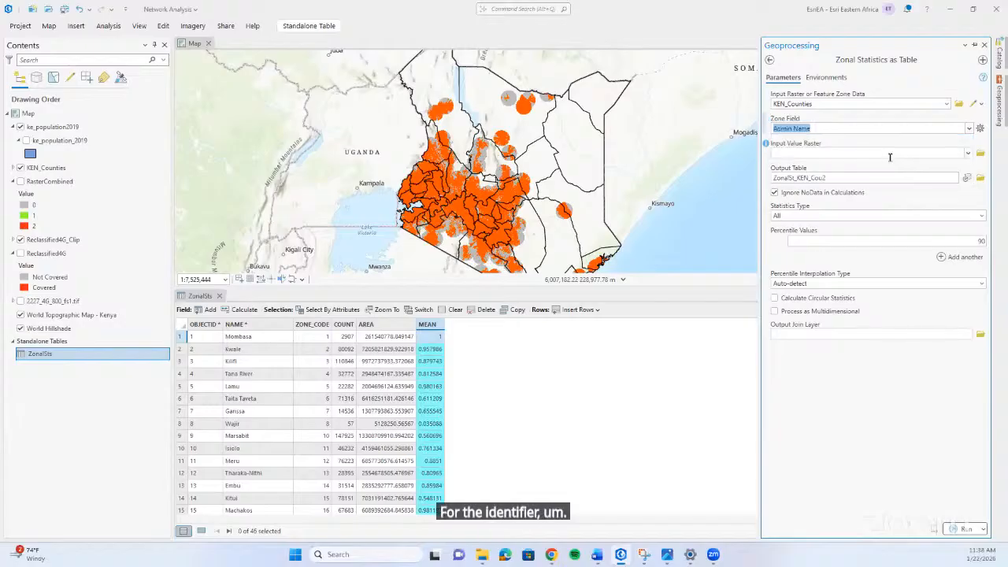
Check which rasters are available as the input value raster without choosing one, and inspect the counties on the map.
{"action": "left_click", "coordinate": [969, 154]}
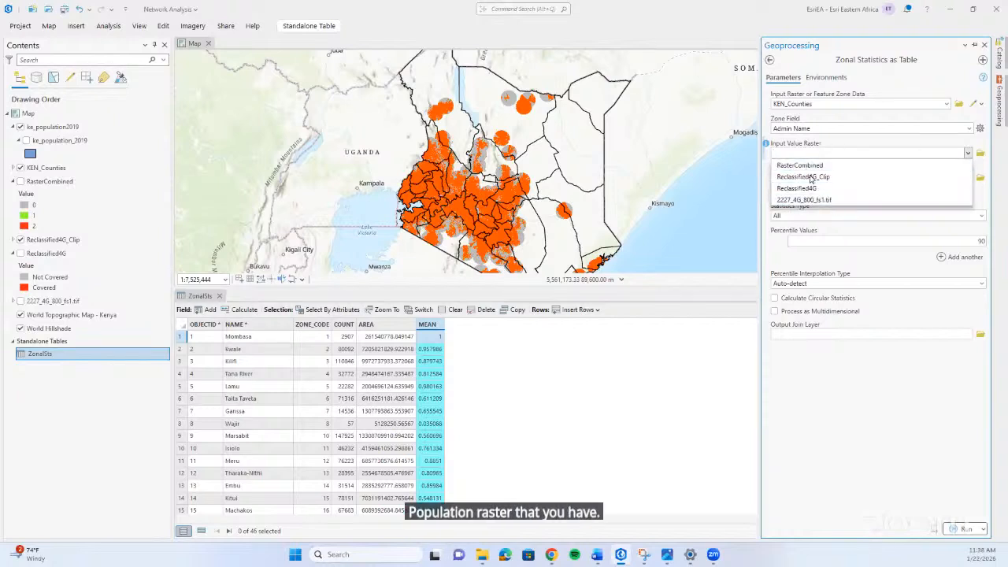
{"action": "left_click", "coordinate": [894, 400]}
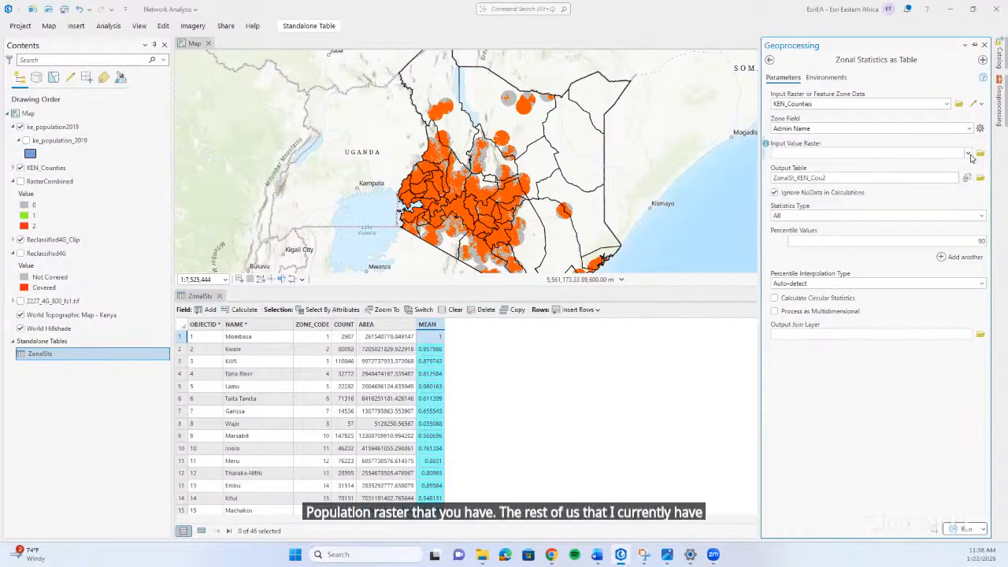
{"action": "left_click", "coordinate": [969, 153]}
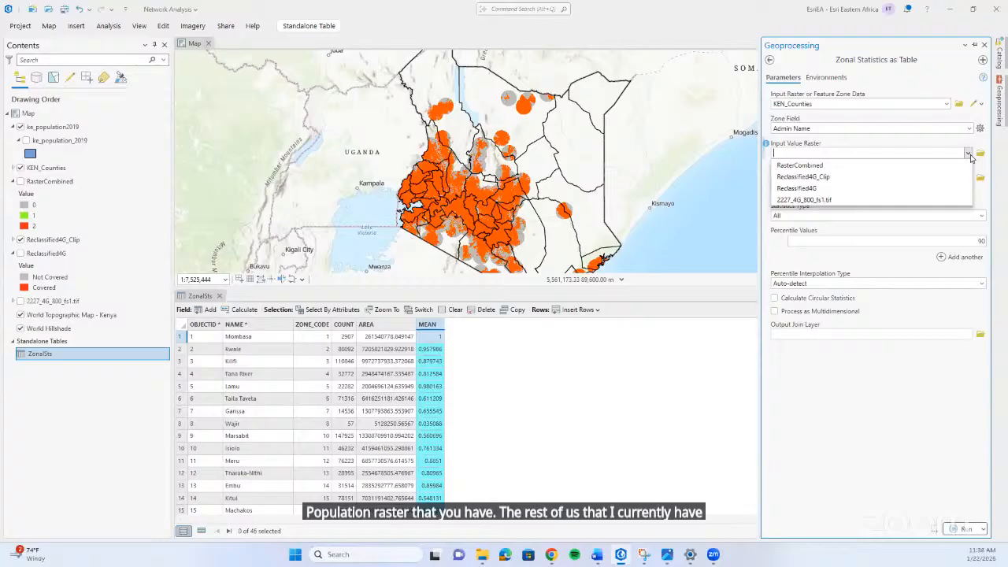
{"action": "left_click", "coordinate": [875, 142]}
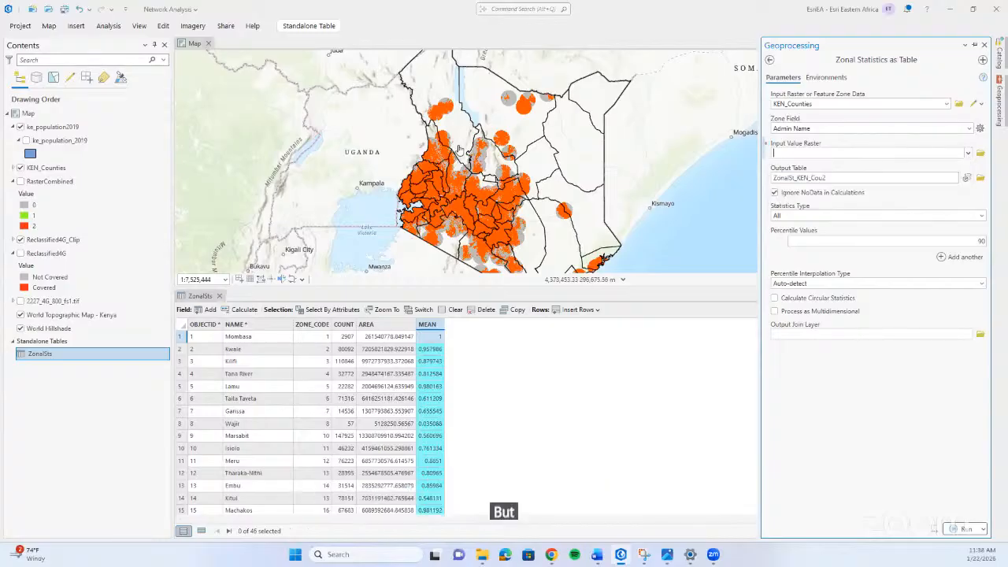
{"action": "left_click", "coordinate": [508, 215]}
{"action": "left_click", "coordinate": [531, 189]}
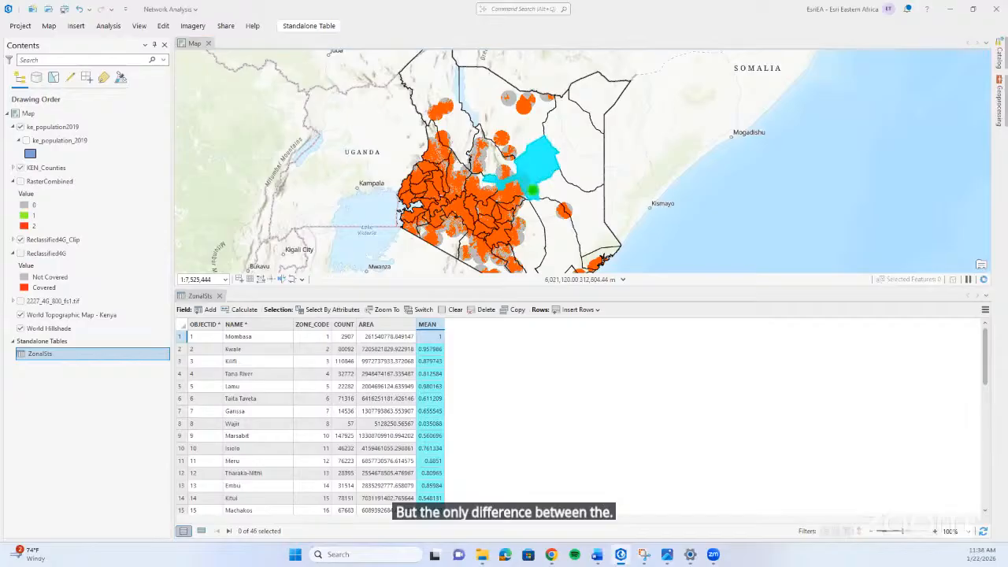
Set the statistics type of the zonal statistics calculation to Sum, and leave the tool without running it.
{"action": "left_click", "coordinate": [1002, 117]}
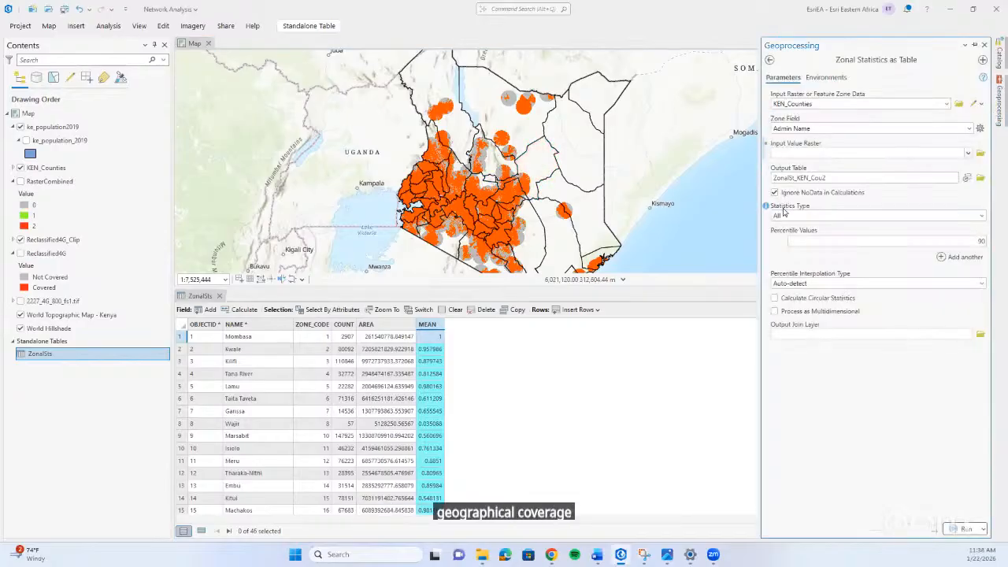
{"action": "left_click", "coordinate": [982, 217]}
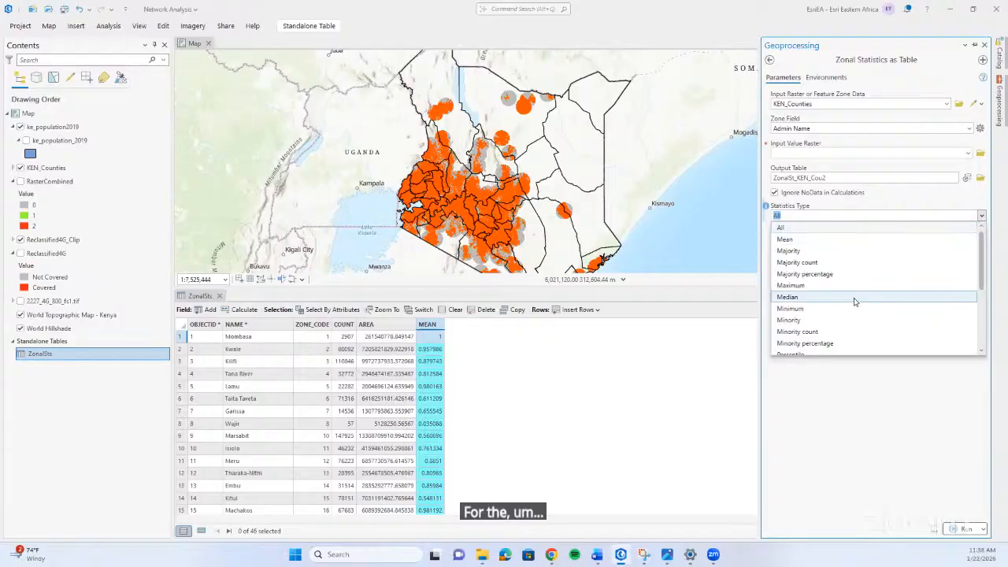
{"action": "scroll", "coordinate": [859, 300], "scroll_direction": "down", "scroll_amount": 4}
{"action": "scroll", "coordinate": [853, 308], "scroll_direction": "up", "scroll_amount": 1}
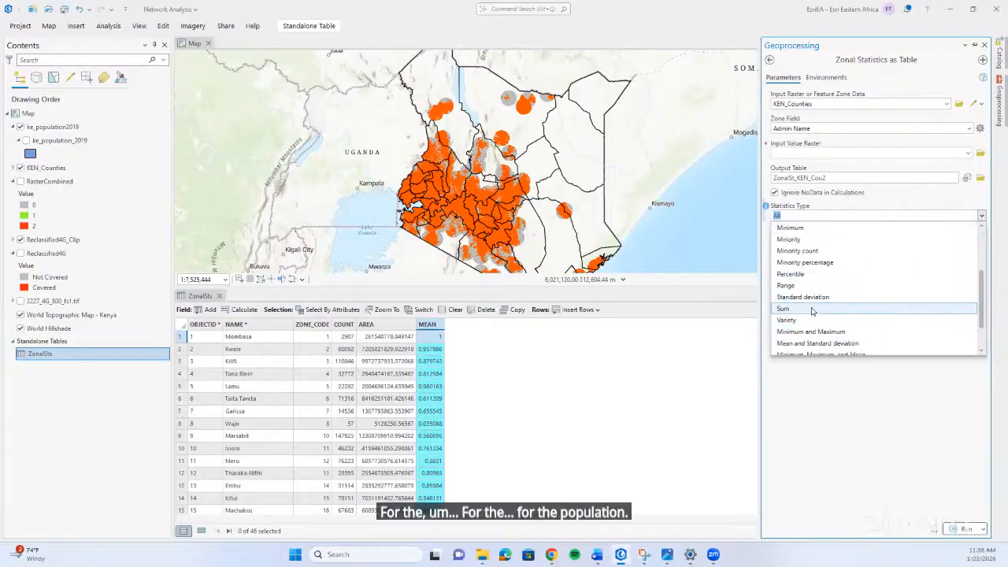
{"action": "left_click", "coordinate": [853, 309]}
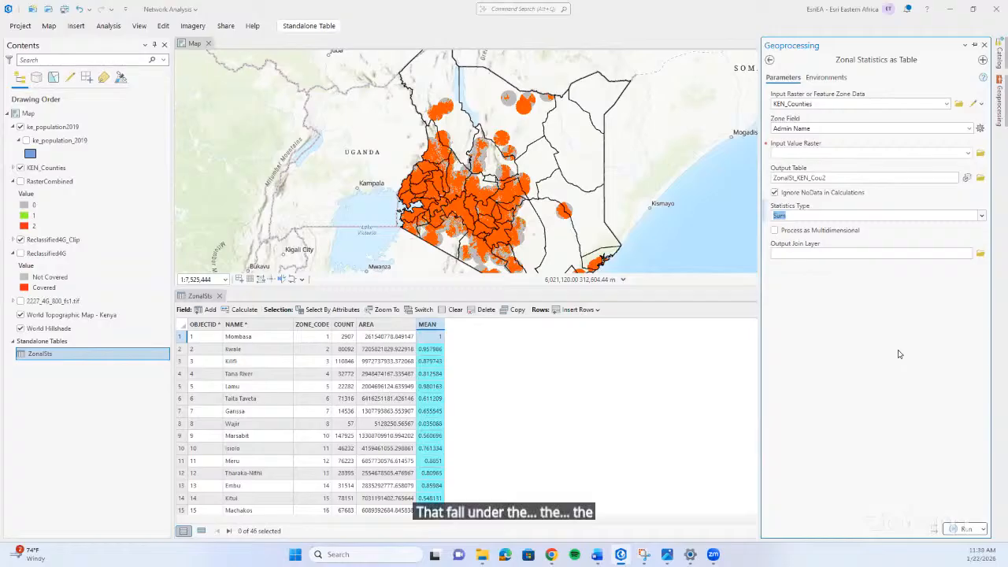
{"action": "left_click", "coordinate": [769, 60]}
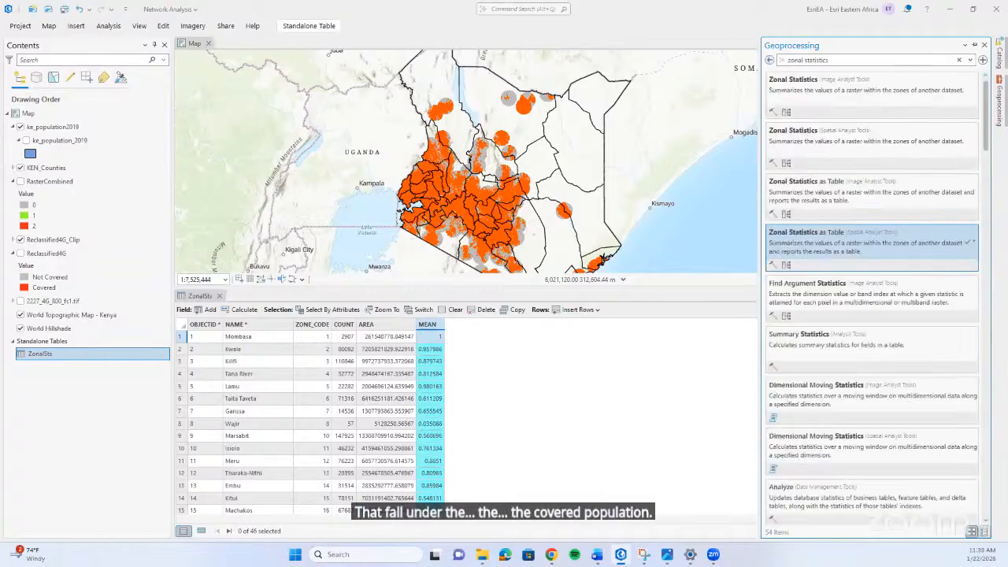
{"action": "left_click", "coordinate": [985, 44]}
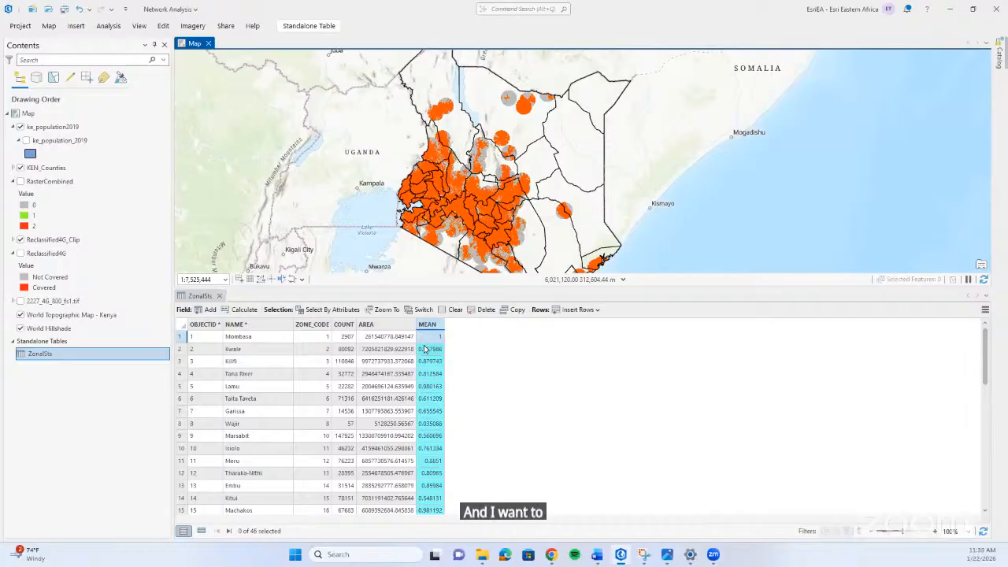
Open the attribute table of the KEN_Counties layer and review its county records, including the AREA and Percentage fields.
{"action": "left_click", "coordinate": [102, 169]}
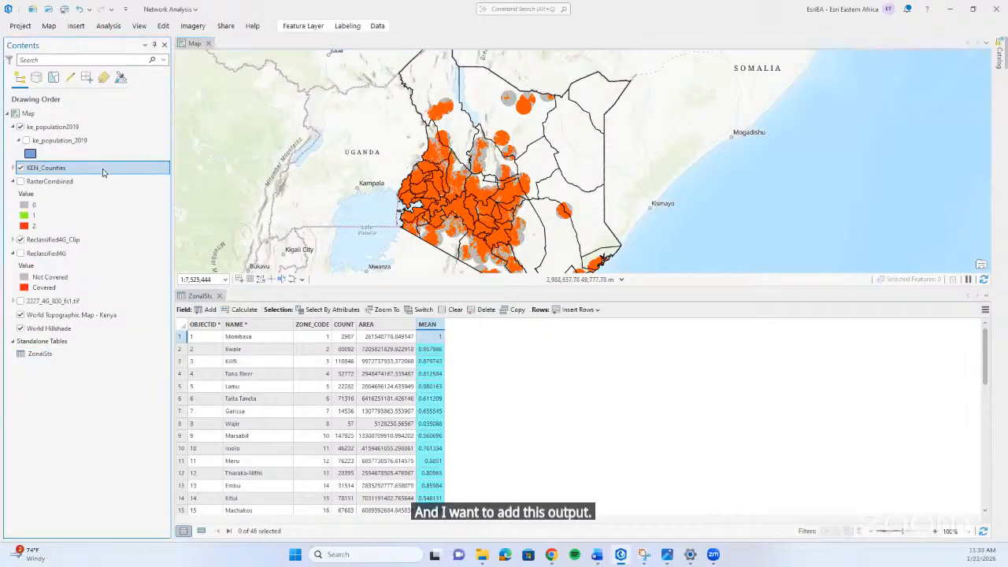
{"action": "right_click", "coordinate": [103, 170]}
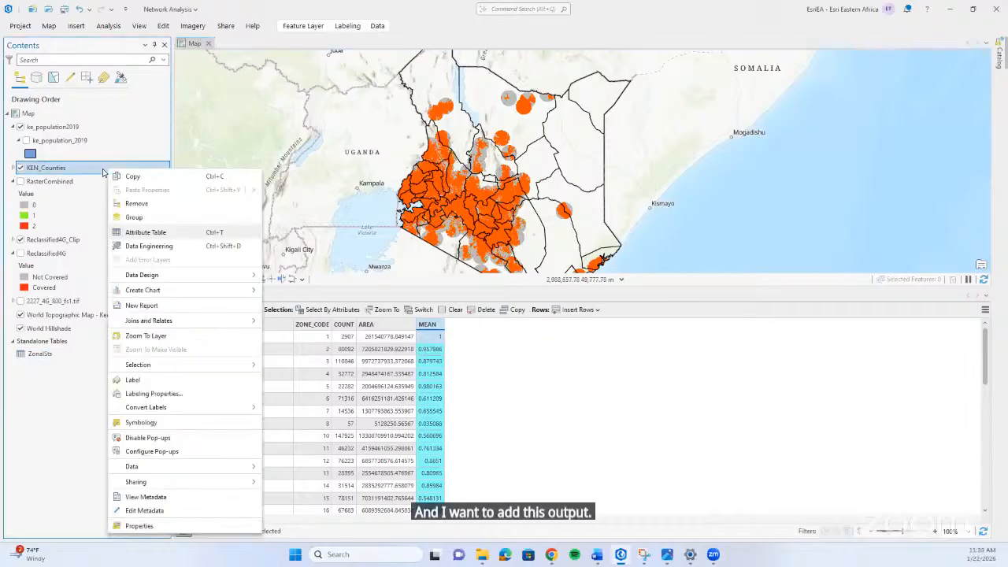
{"action": "left_click", "coordinate": [148, 233]}
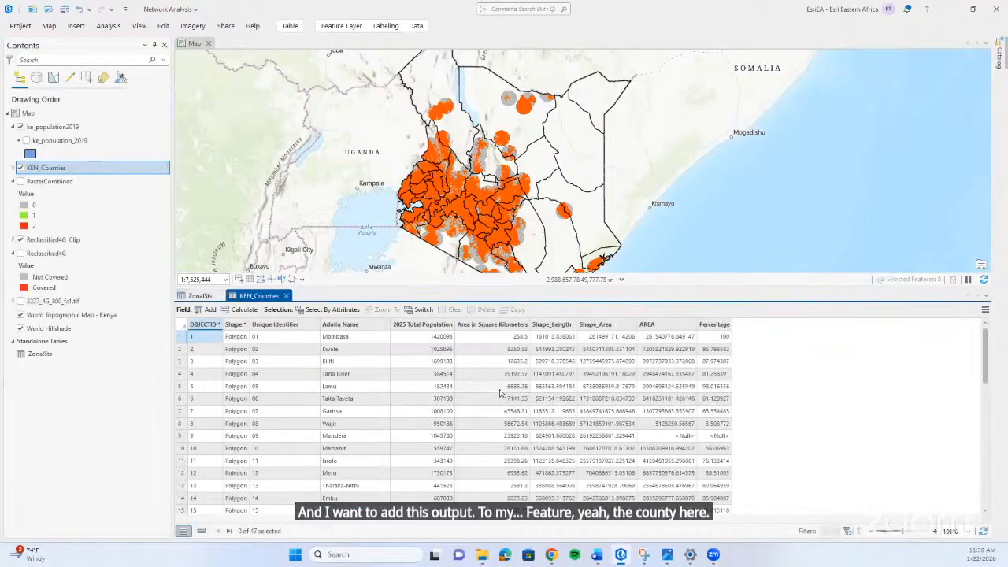
{"action": "scroll", "coordinate": [500, 393], "scroll_direction": "down", "scroll_amount": 11}
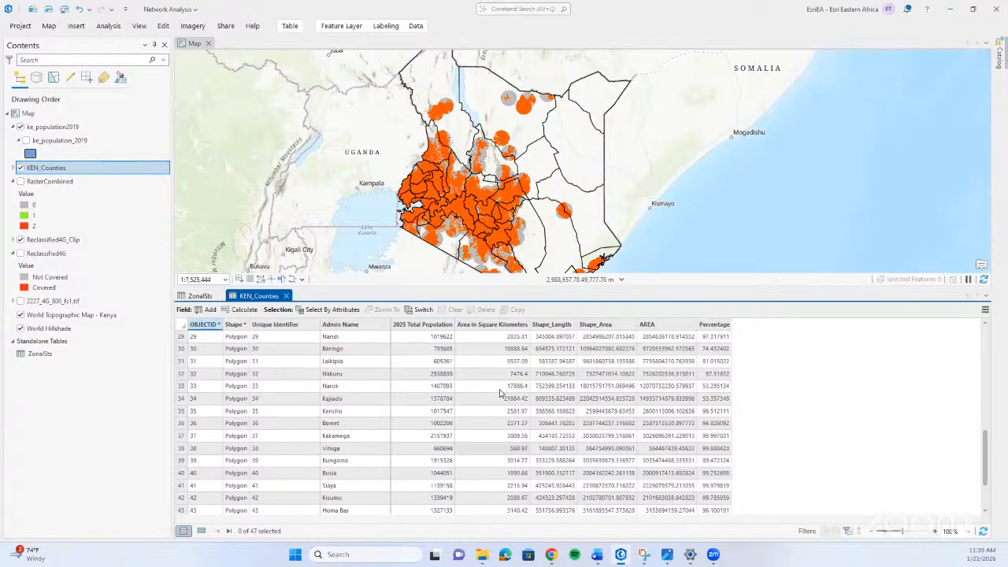
{"action": "scroll", "coordinate": [500, 393], "scroll_direction": "up", "scroll_amount": 11}
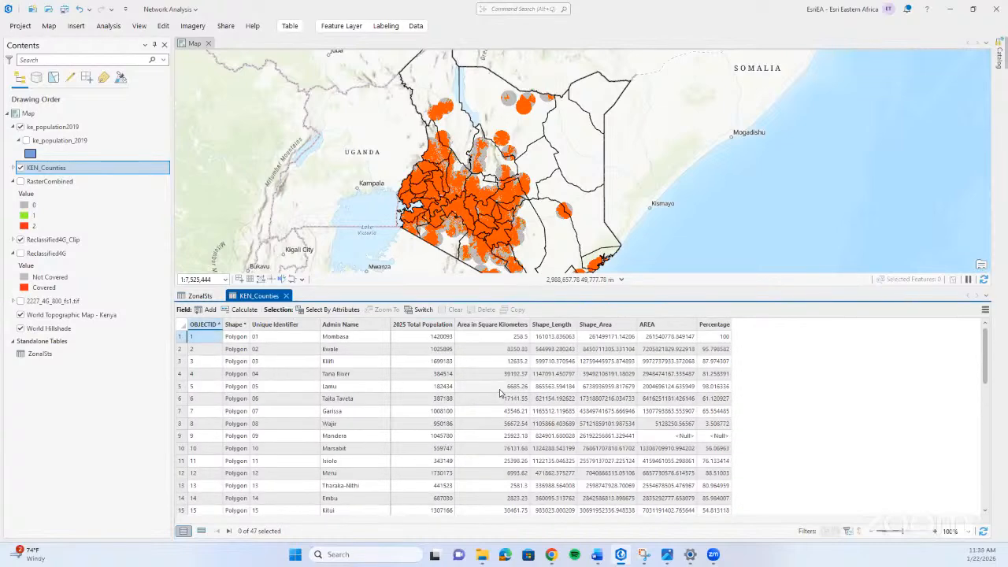
Switch to the ZonalSts table and examine the county values in its MEAN field.
{"action": "left_click", "coordinate": [198, 295]}
{"action": "left_click", "coordinate": [326, 401]}
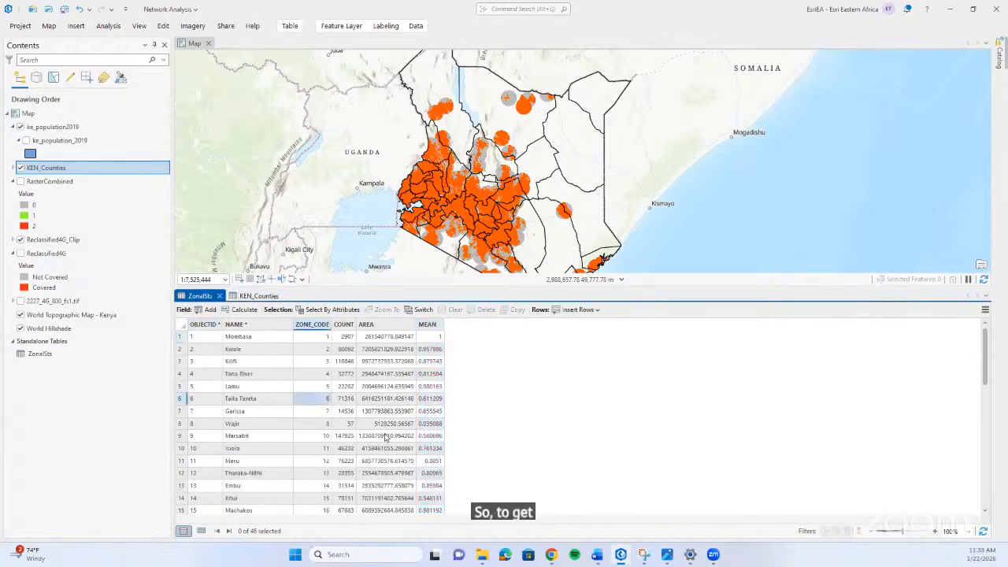
{"action": "left_click", "coordinate": [429, 354]}
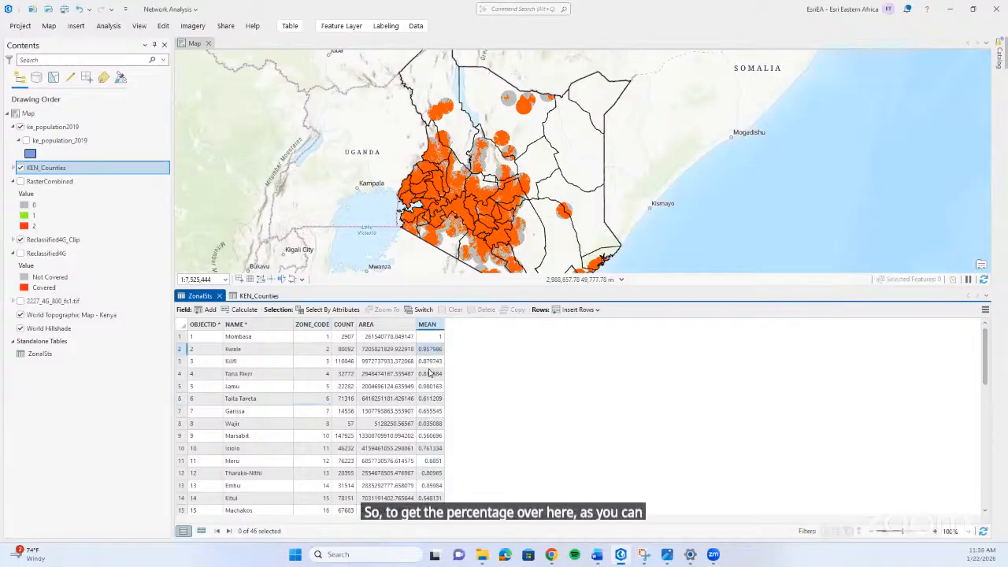
{"action": "left_click", "coordinate": [429, 367]}
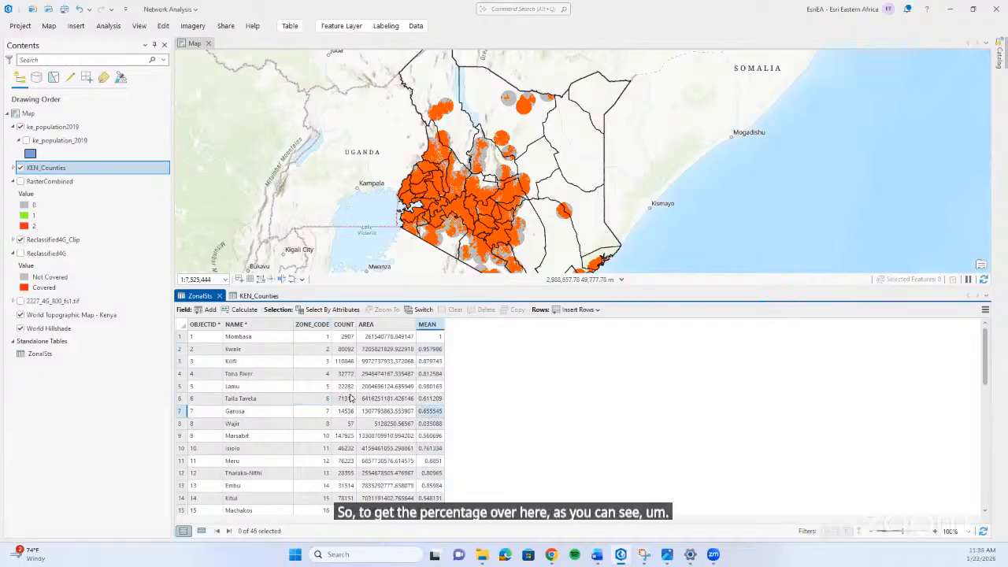
Convert the MEAN field of ZonalSts to percentages with Calculate Field using the Python expression !MEAN! * 100, and highlight the recalculated column.
{"action": "left_click", "coordinate": [423, 325]}
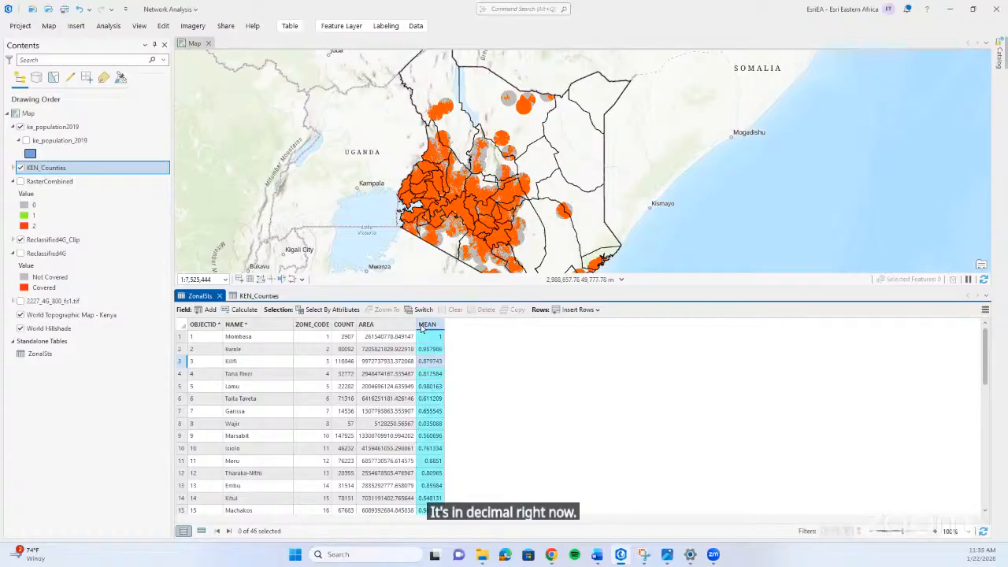
{"action": "right_click", "coordinate": [423, 326]}
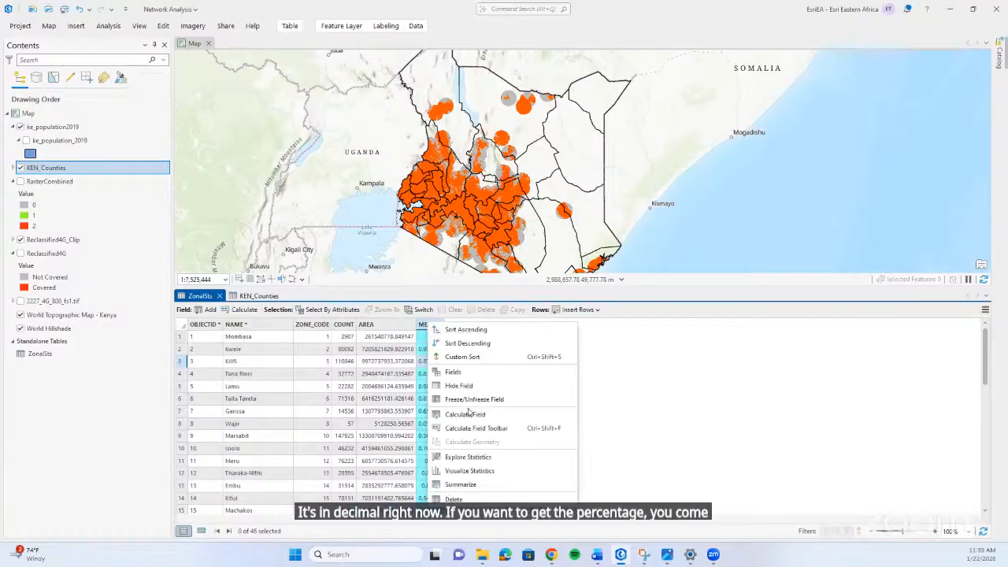
{"action": "left_click", "coordinate": [509, 415]}
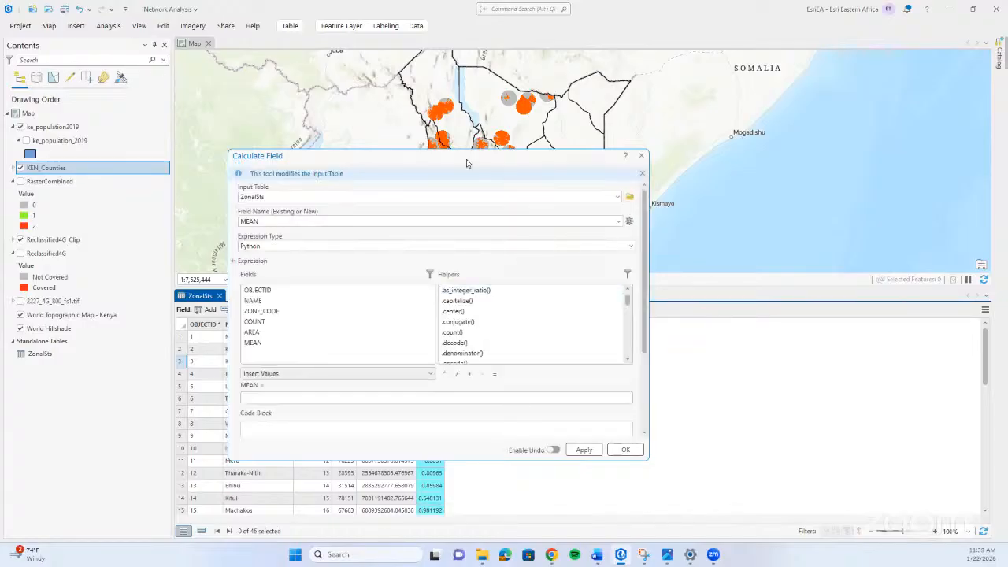
{"action": "left_click_drag", "start_coordinate": [466, 163], "coordinate": [713, 118]}
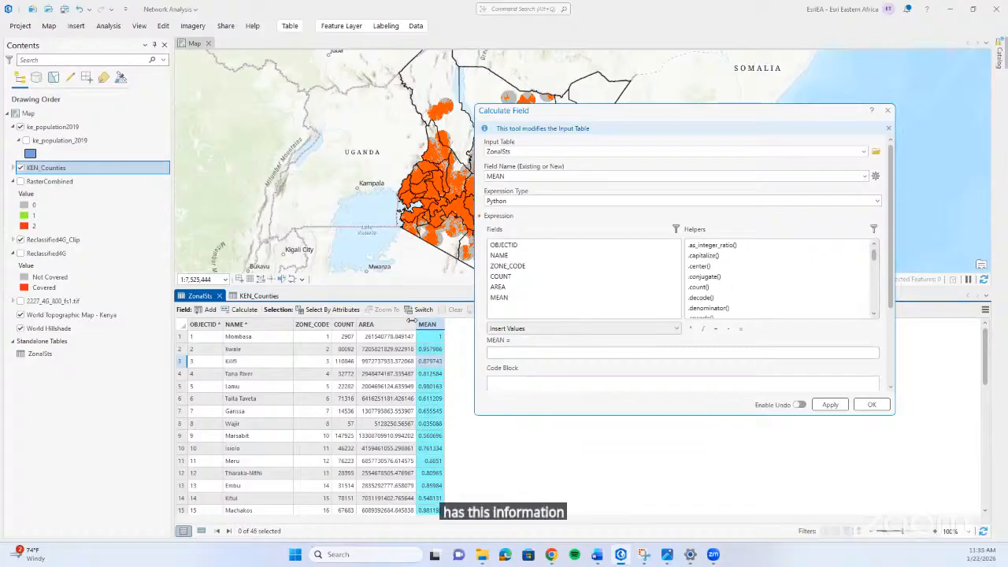
{"action": "double_click", "coordinate": [503, 298]}
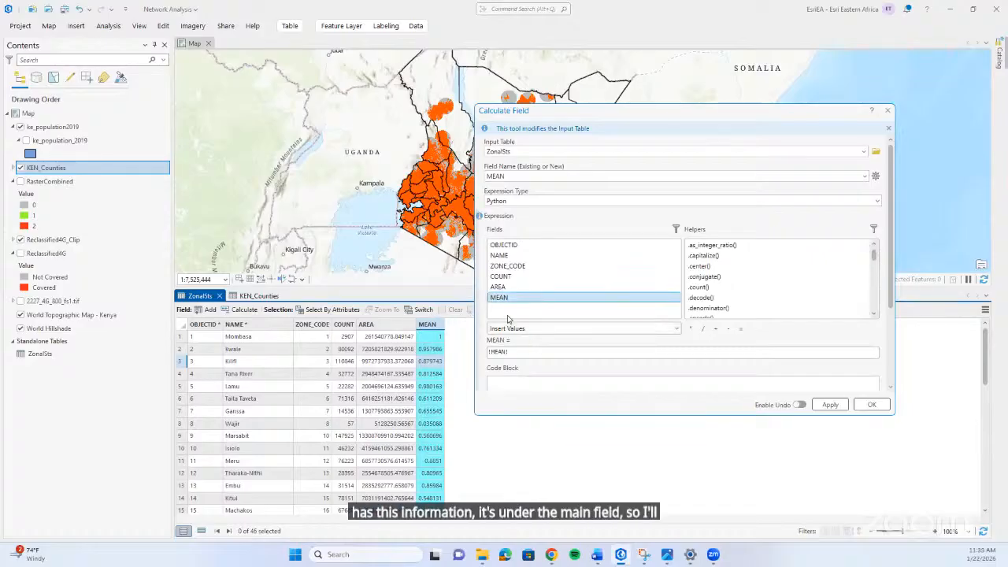
{"action": "left_click", "coordinate": [691, 329]}
{"action": "left_click", "coordinate": [691, 329]}
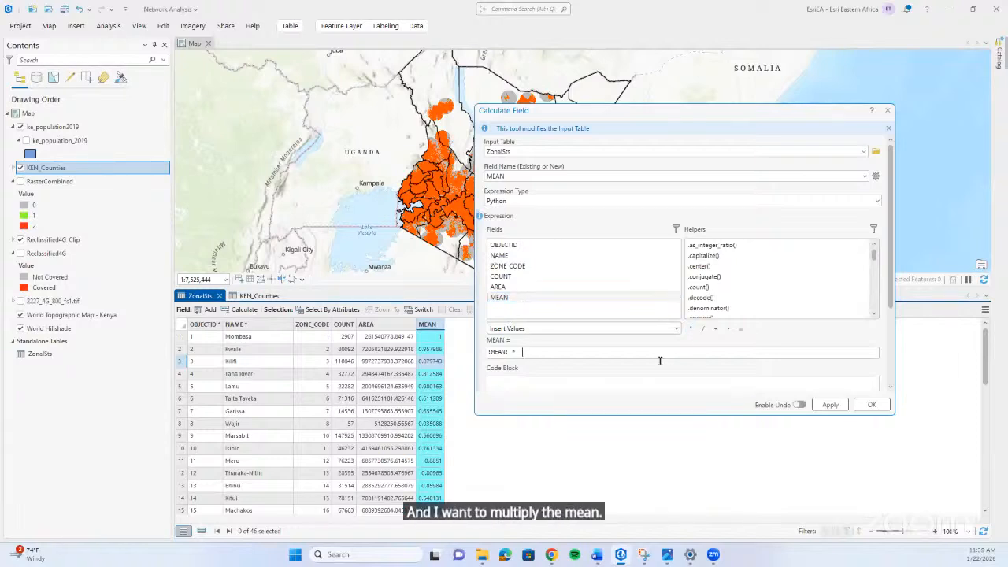
{"action": "type", "text": "100"}
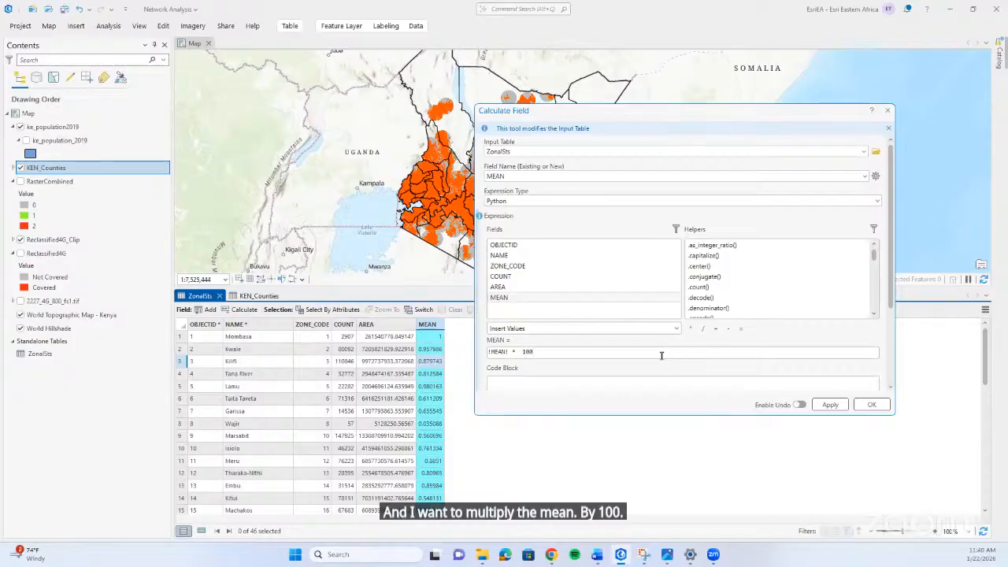
{"action": "left_click", "coordinate": [823, 405]}
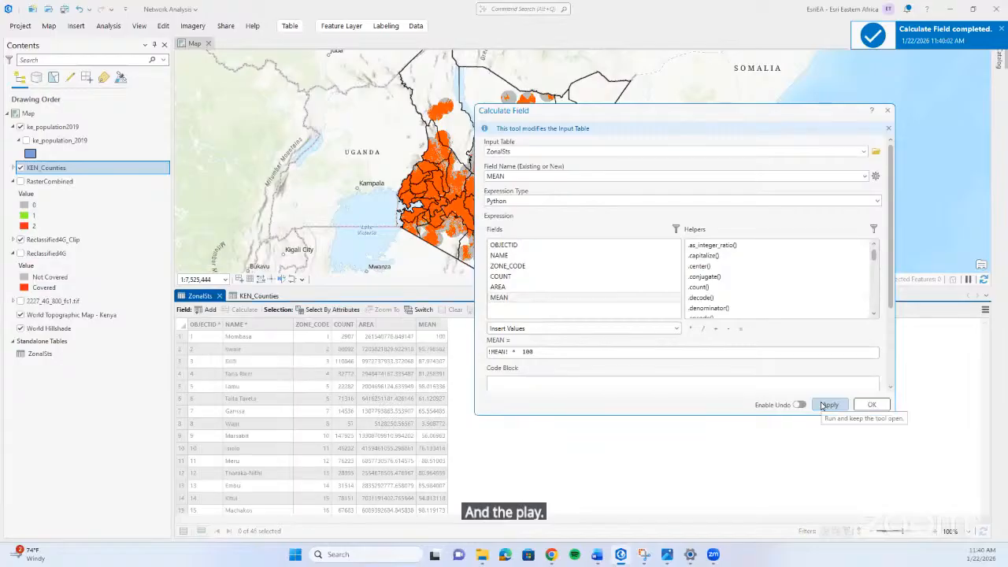
{"action": "left_click", "coordinate": [888, 110]}
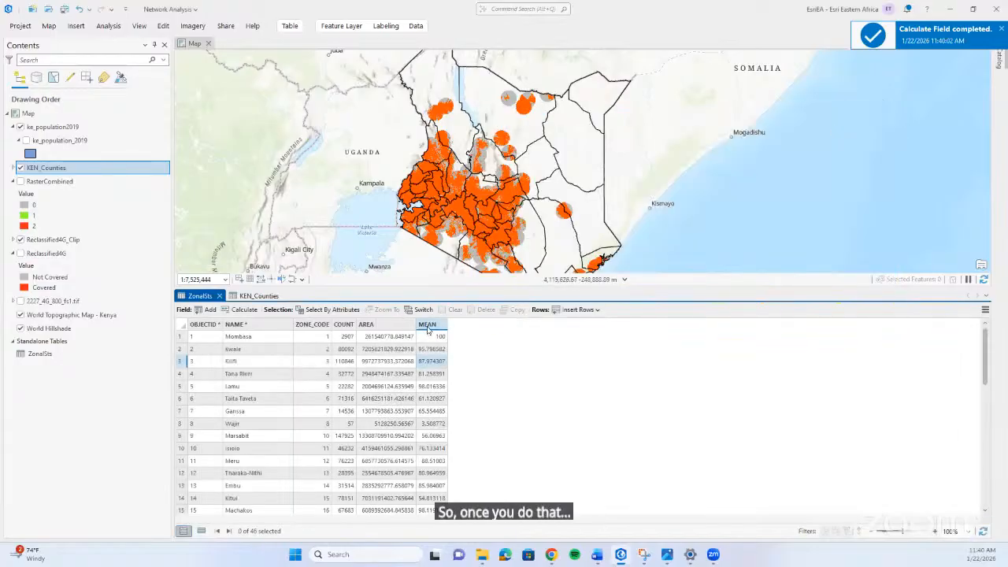
{"action": "left_click", "coordinate": [428, 326]}
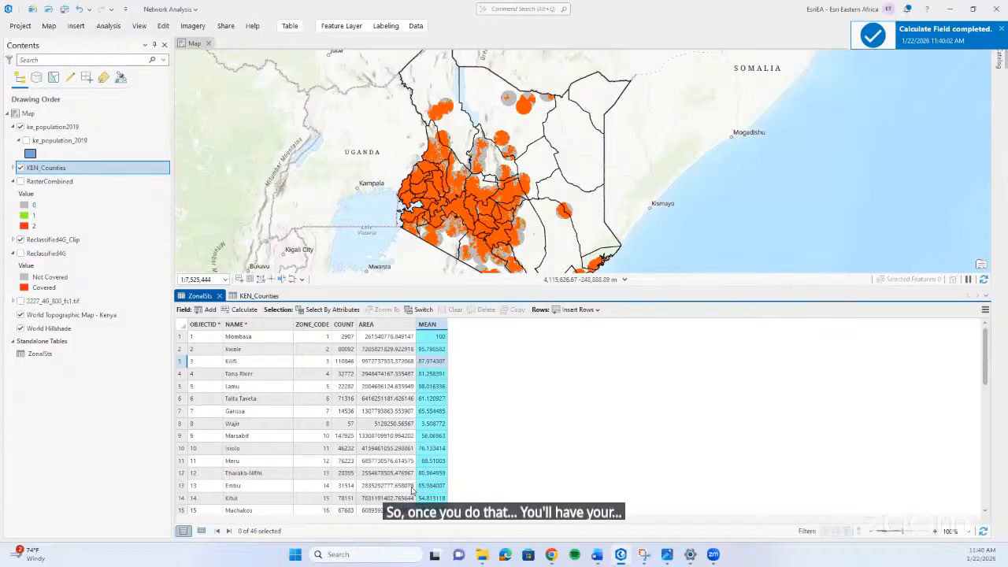
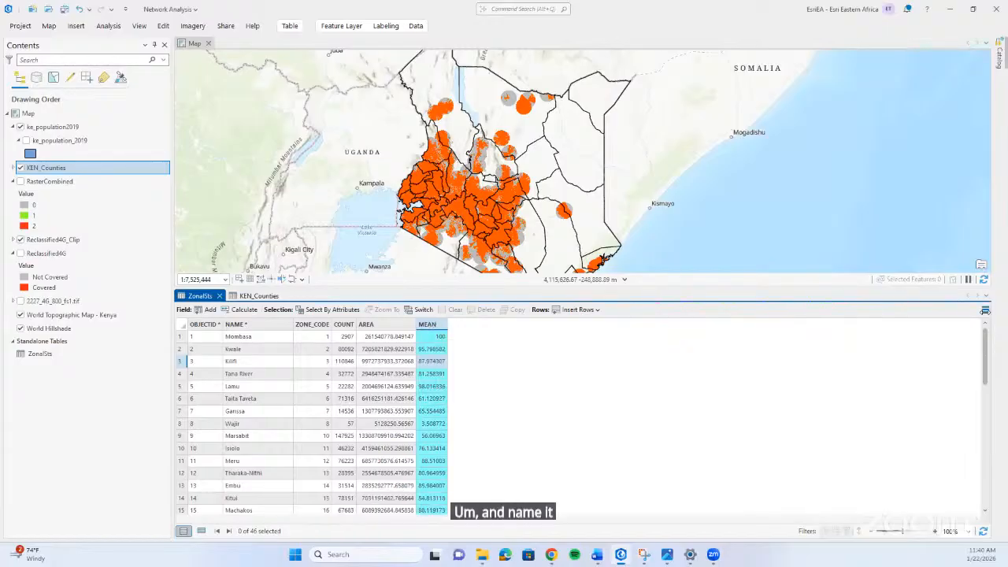
Set the alias of the MEAN field in ZonalSts to Covered, save the field change and return to the ZonalSts table.
{"action": "left_click", "coordinate": [986, 309]}
{"action": "left_click", "coordinate": [846, 370]}
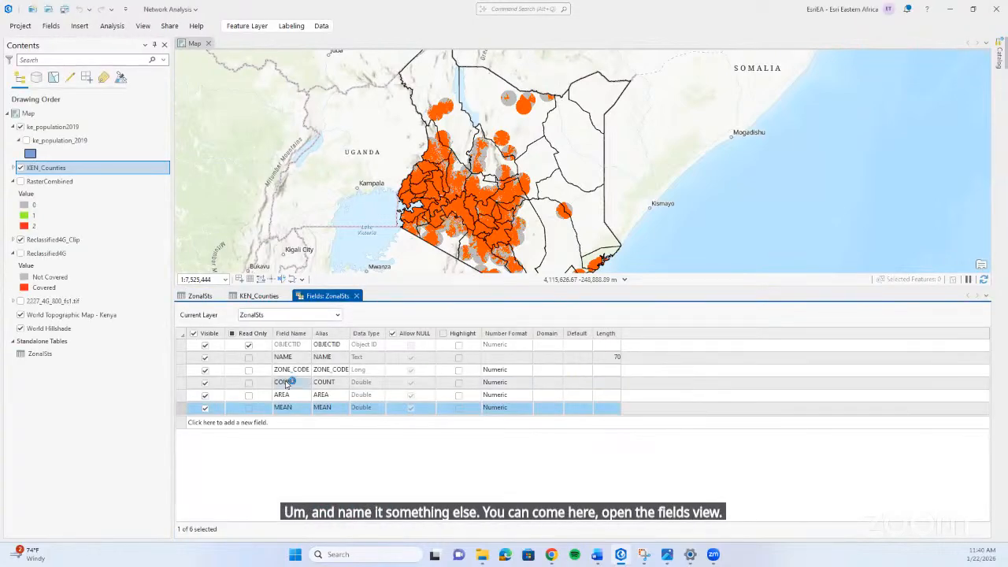
{"action": "double_click", "coordinate": [327, 407]}
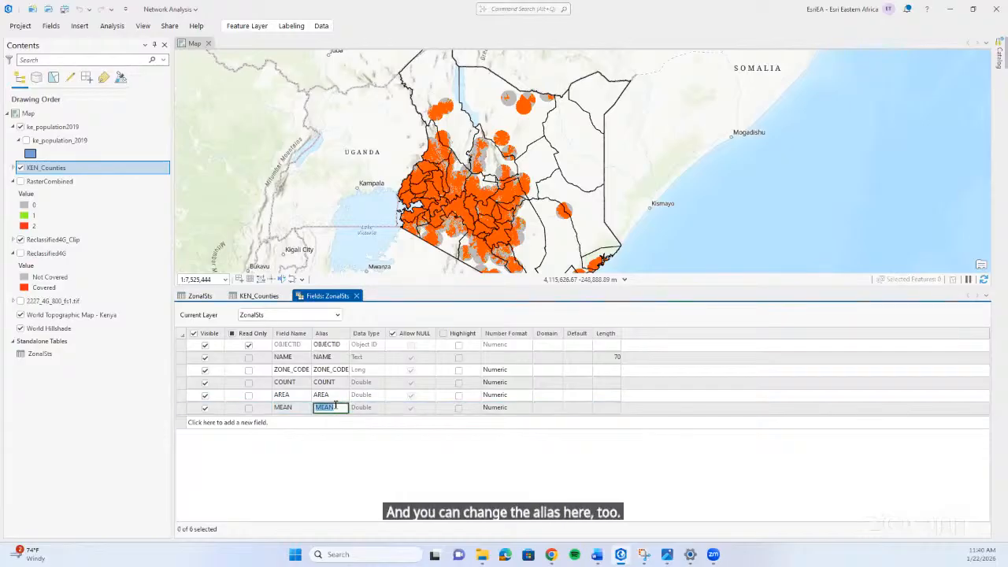
{"action": "type", "text": "Covered"}
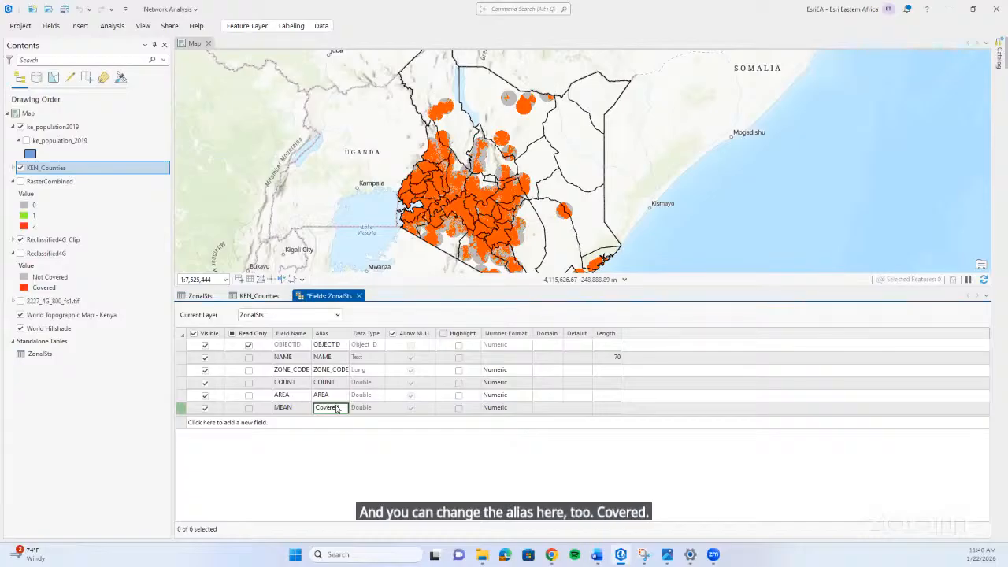
{"action": "key", "text": "Return"}
{"action": "left_click", "coordinate": [51, 24]}
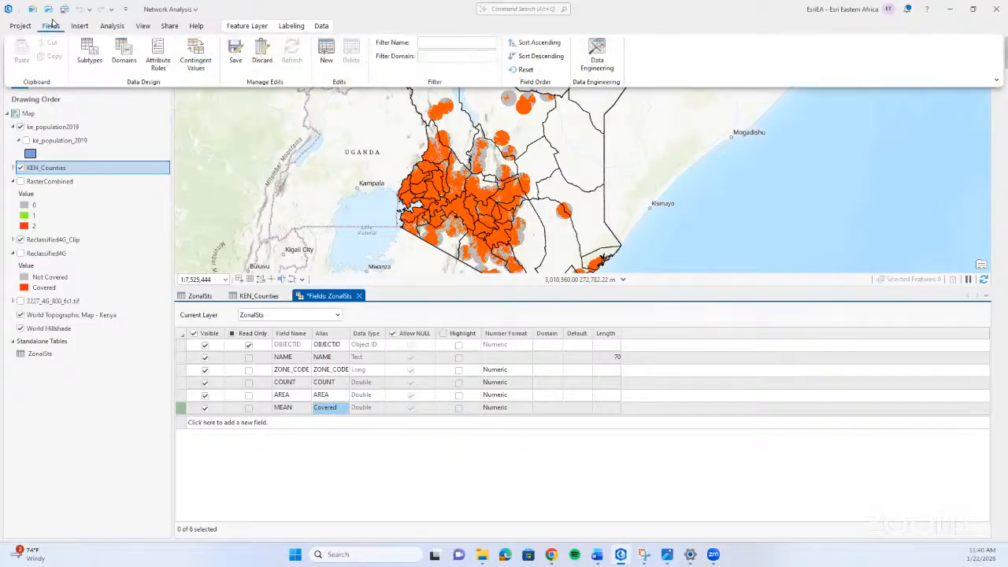
{"action": "left_click", "coordinate": [234, 55]}
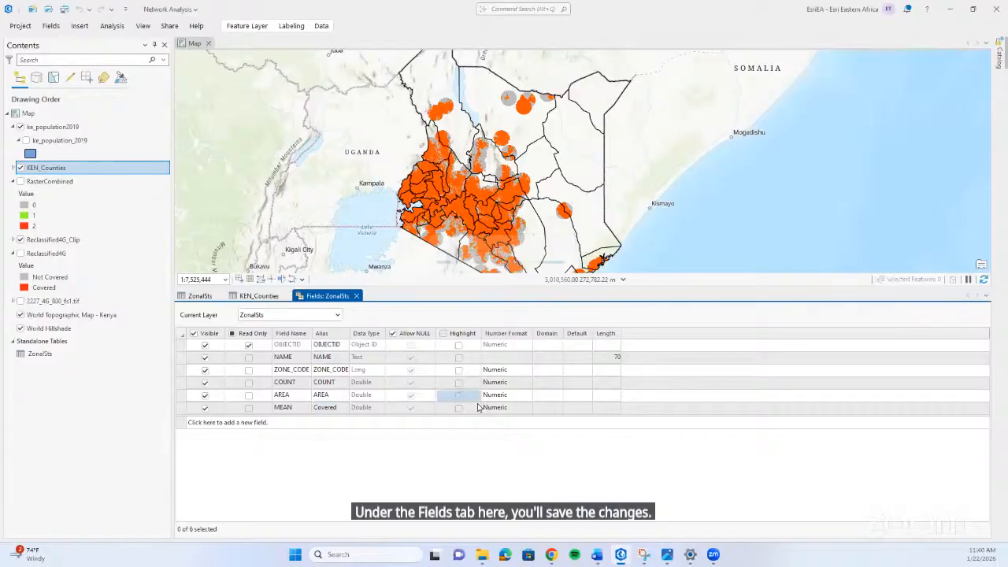
{"action": "left_click", "coordinate": [248, 297]}
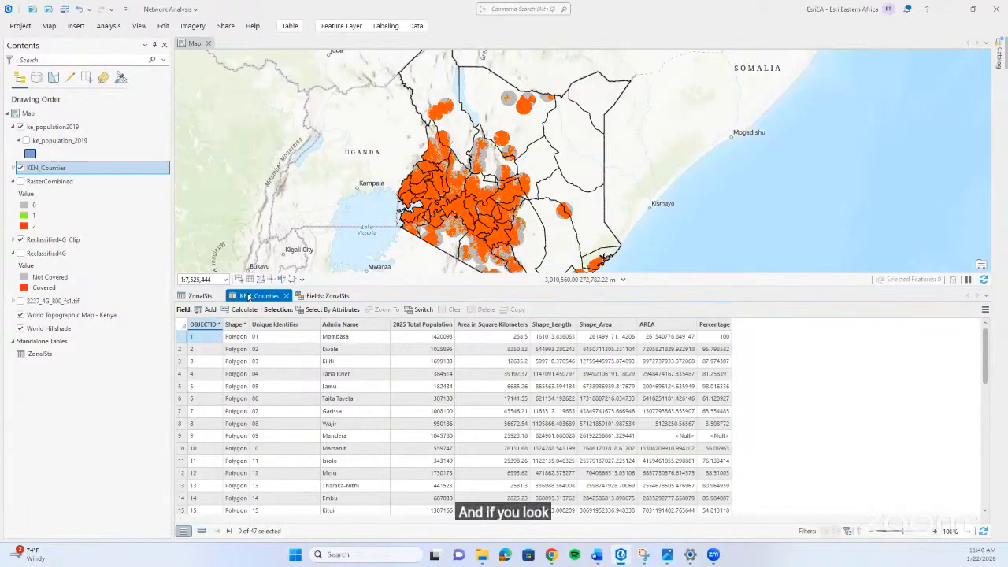
{"action": "left_click", "coordinate": [200, 297]}
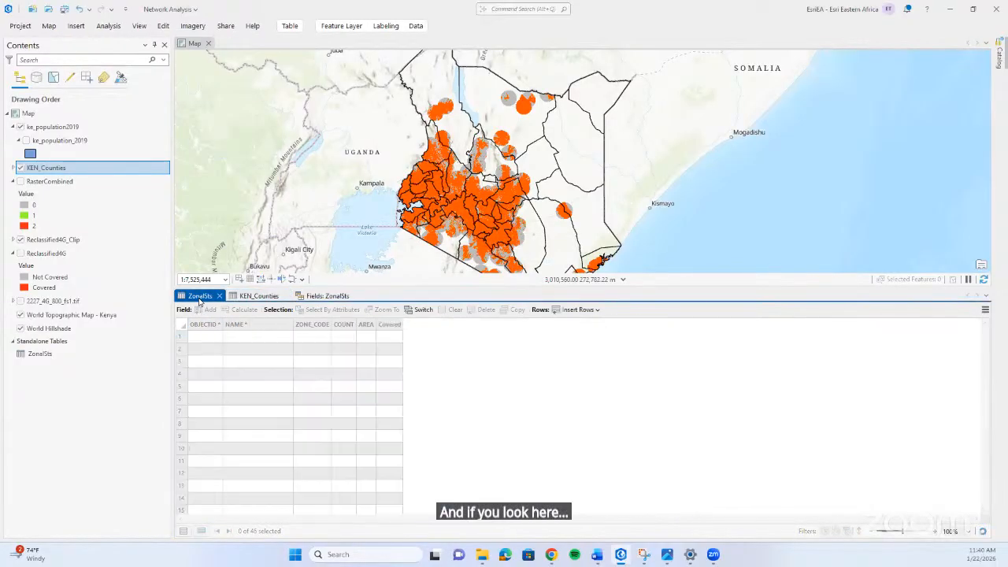
{"action": "left_click", "coordinate": [431, 363]}
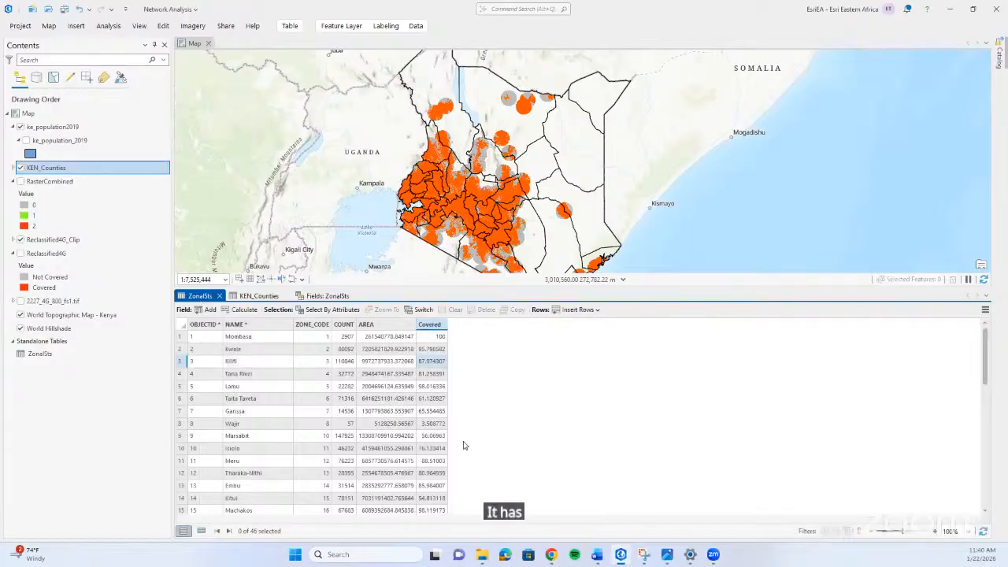
Add a new field to the ZonalSts table with Uncovered as both its field name and alias.
{"action": "left_click", "coordinate": [203, 309]}
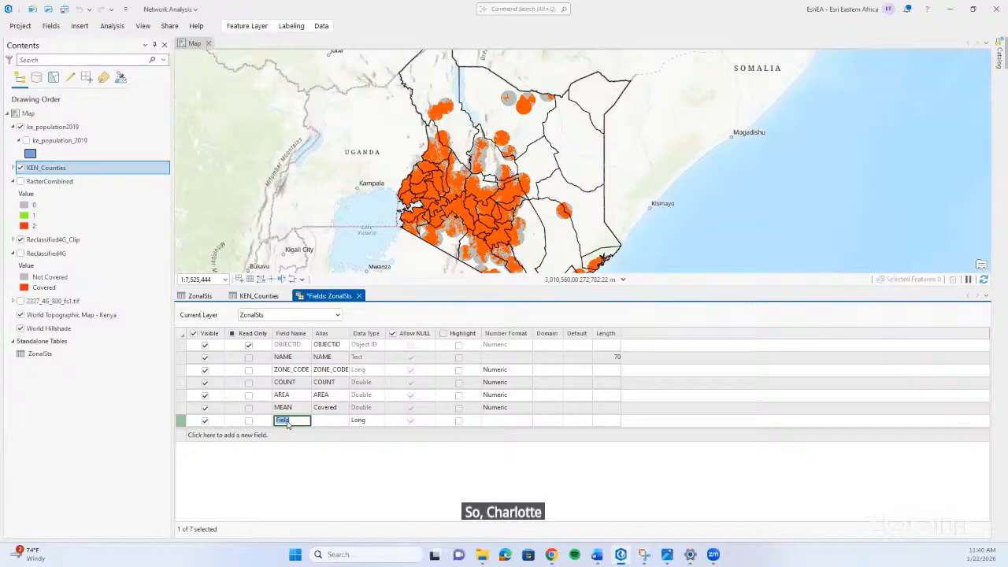
{"action": "type", "text": "Uncovered"}
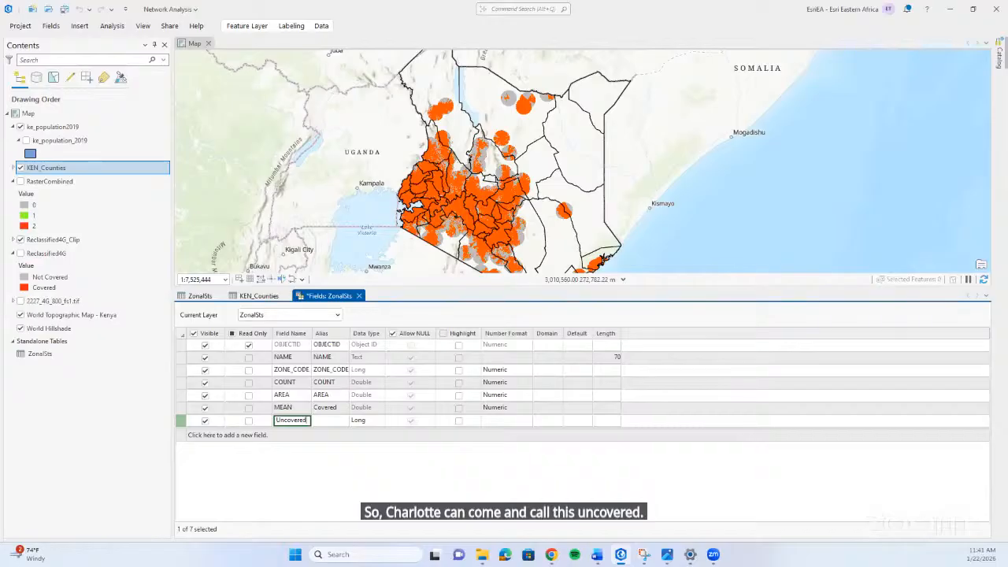
{"action": "left_click", "coordinate": [331, 421]}
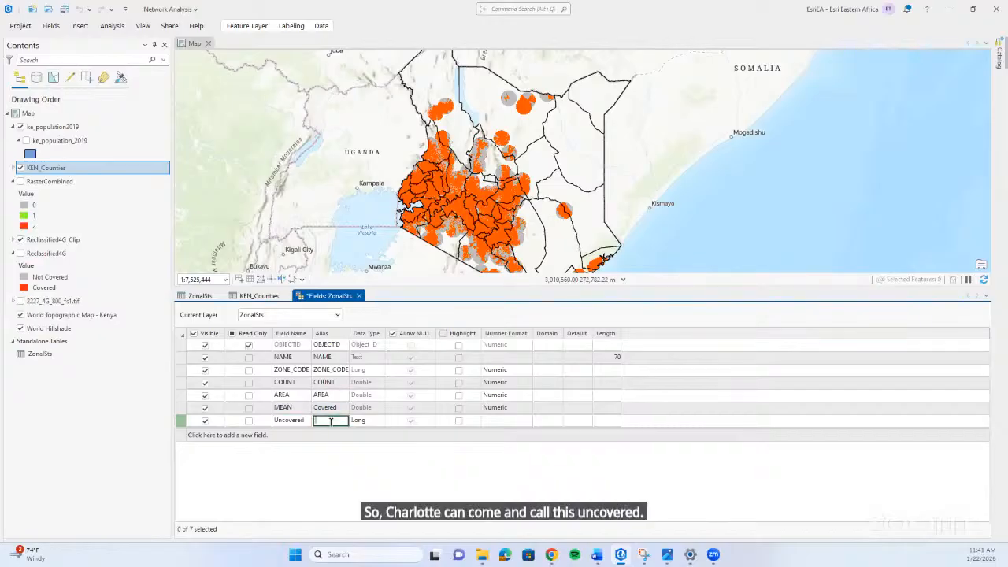
{"action": "type", "text": "Un"}
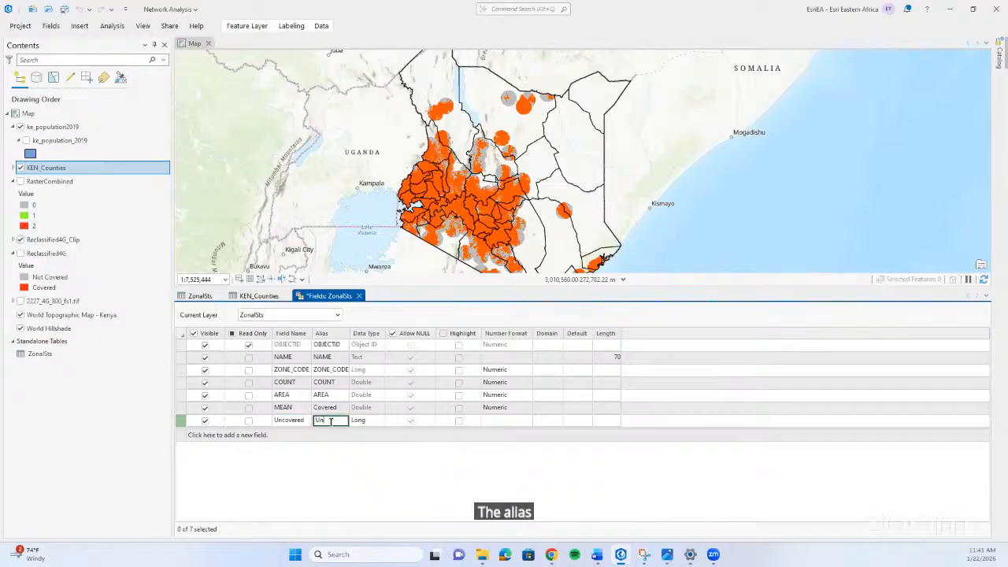
{"action": "type", "text": "c"}
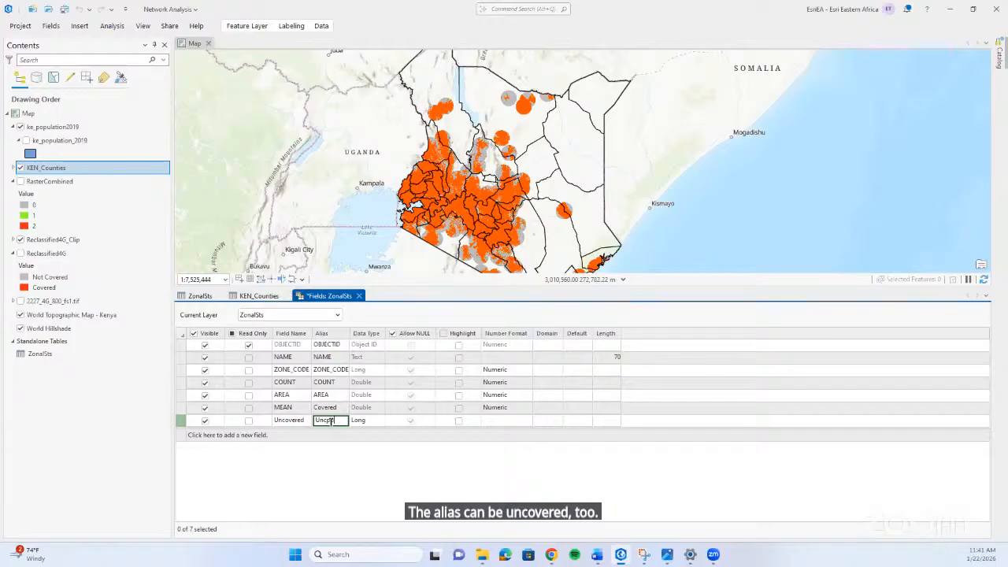
{"action": "type", "text": "ov"}
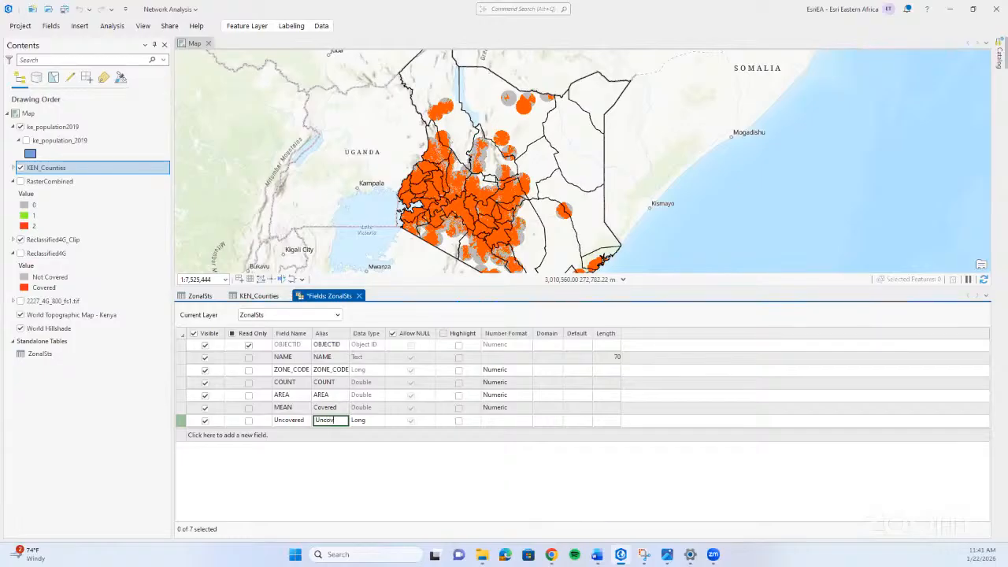
{"action": "type", "text": "ered"}
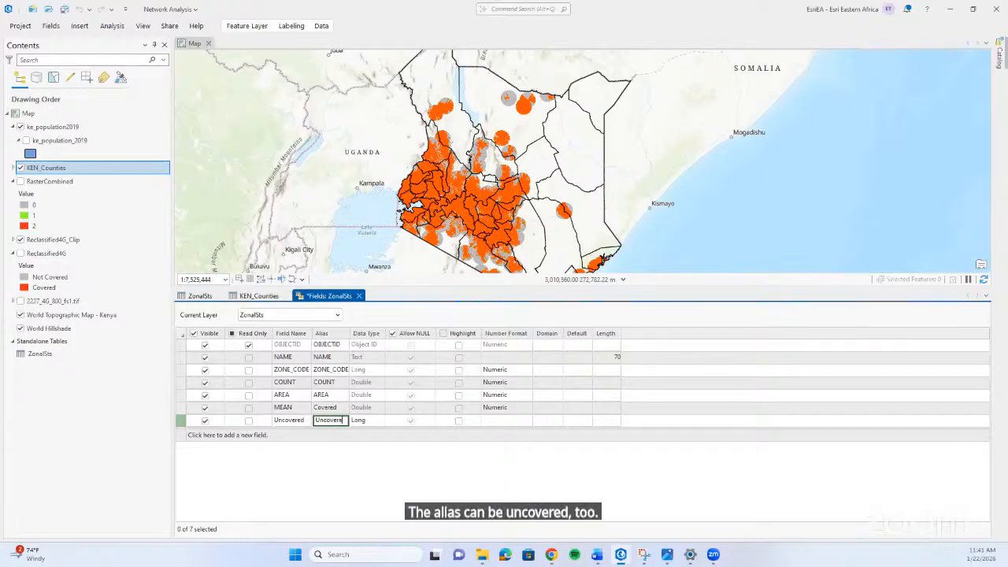
Set the data type of the new Uncovered field to Double, save the field changes and return to the ZonalSts table.
{"action": "left_click", "coordinate": [367, 420]}
{"action": "left_click", "coordinate": [378, 421]}
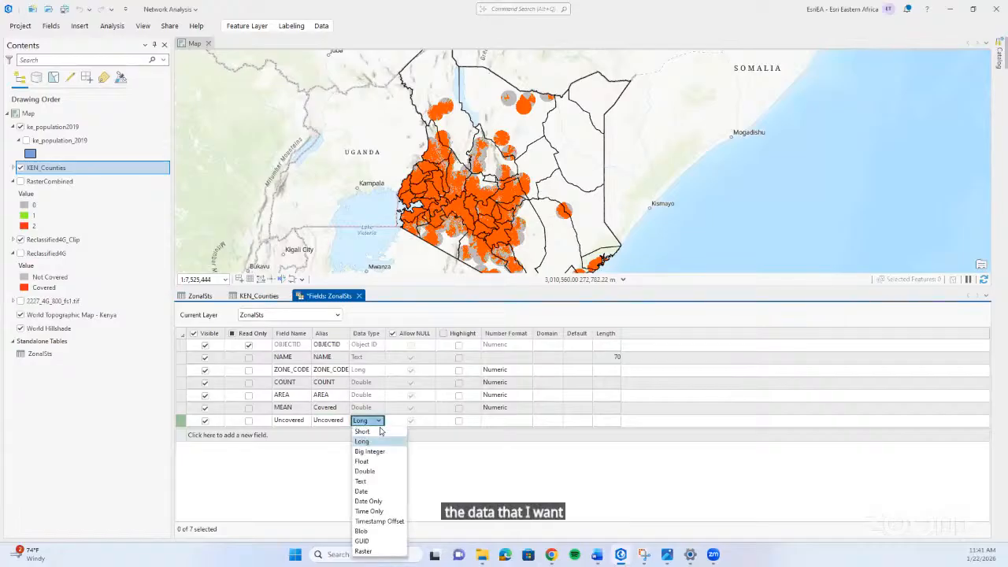
{"action": "left_click", "coordinate": [364, 472]}
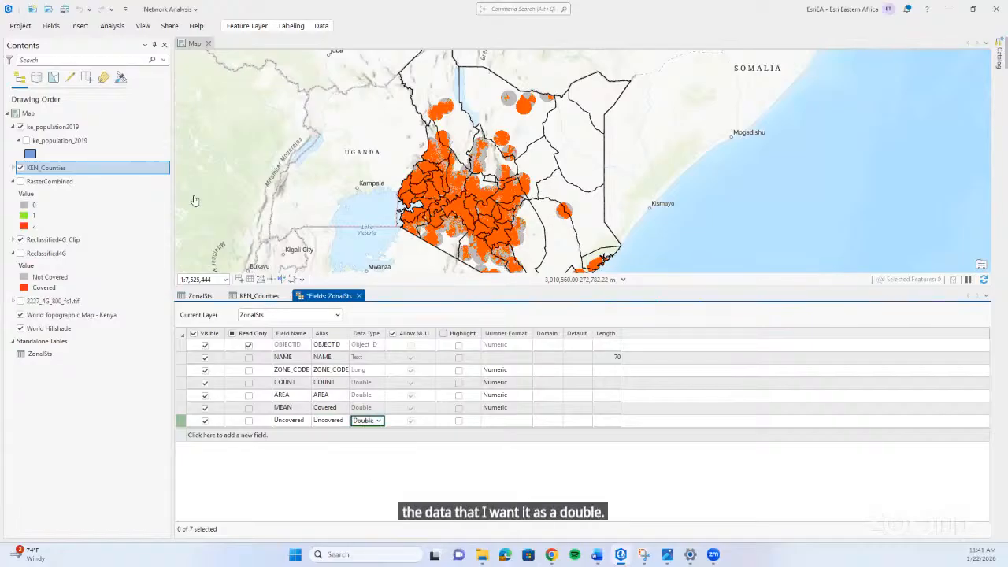
{"action": "left_click", "coordinate": [50, 25]}
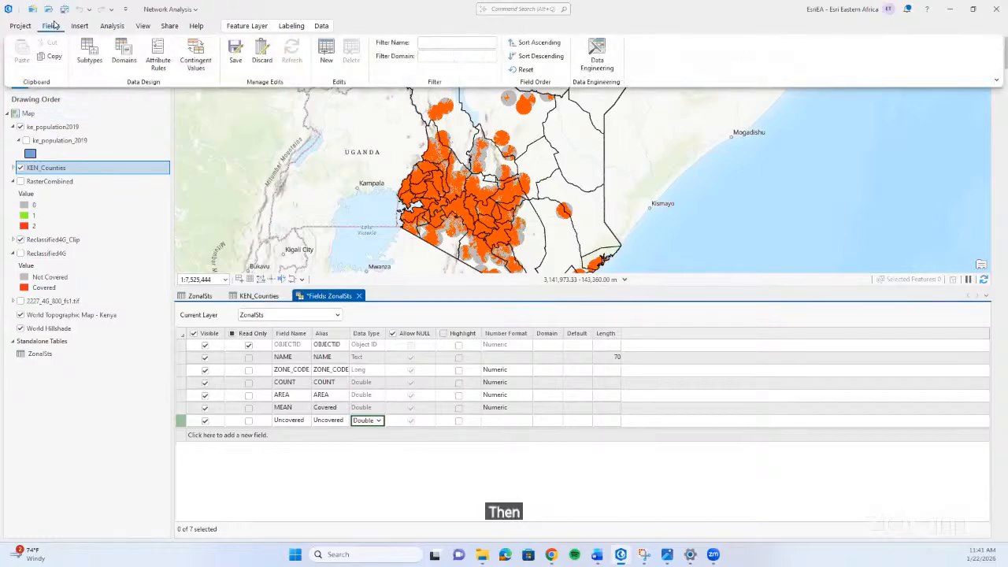
{"action": "left_click", "coordinate": [235, 54]}
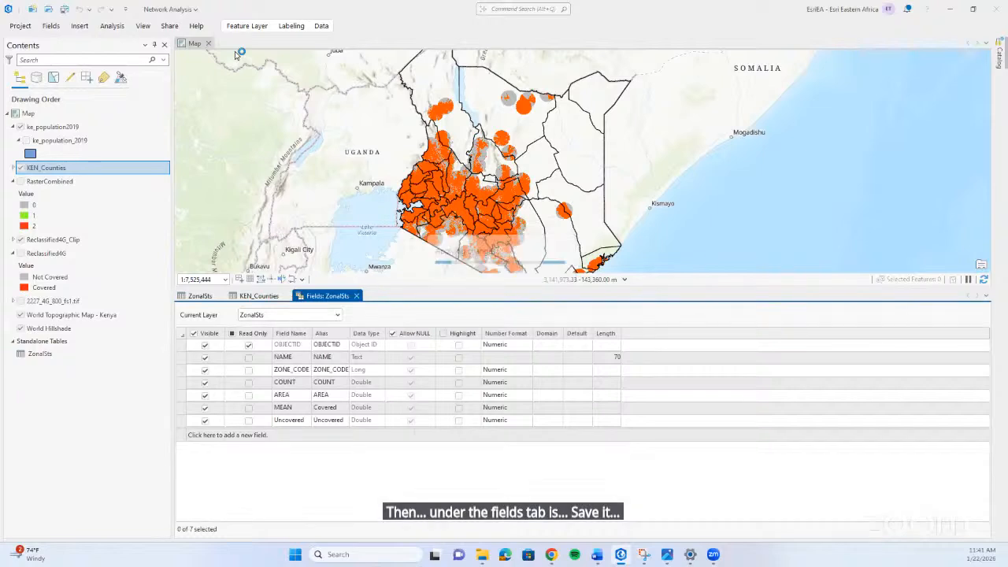
{"action": "left_click", "coordinate": [197, 296]}
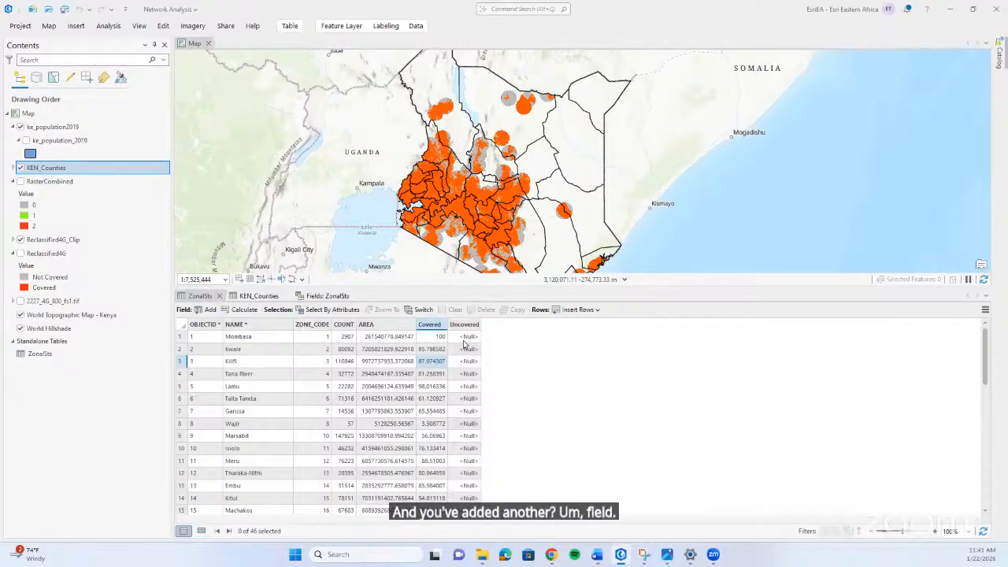
Calculate the Uncovered field of ZonalSts with the Python expression 100 - !MEAN! and close the Calculate Field tool.
{"action": "left_click", "coordinate": [465, 338]}
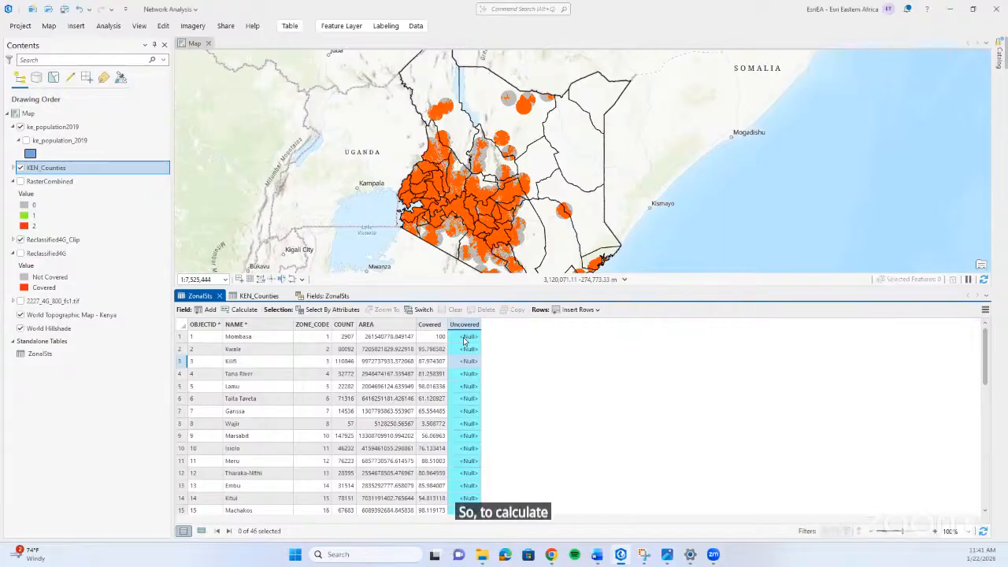
{"action": "right_click", "coordinate": [464, 325]}
{"action": "left_click", "coordinate": [491, 317]}
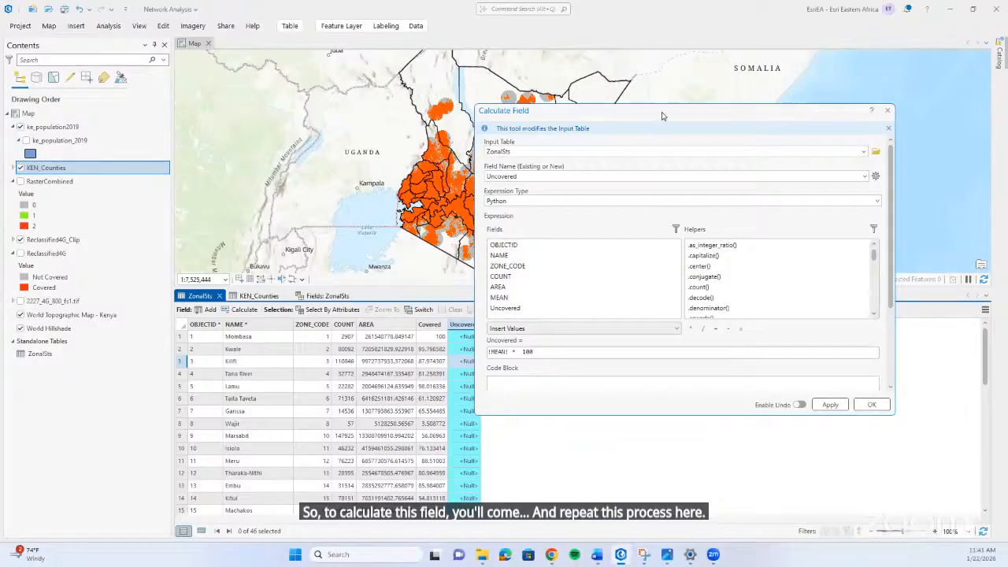
{"action": "left_click_drag", "start_coordinate": [662, 116], "coordinate": [688, 115]}
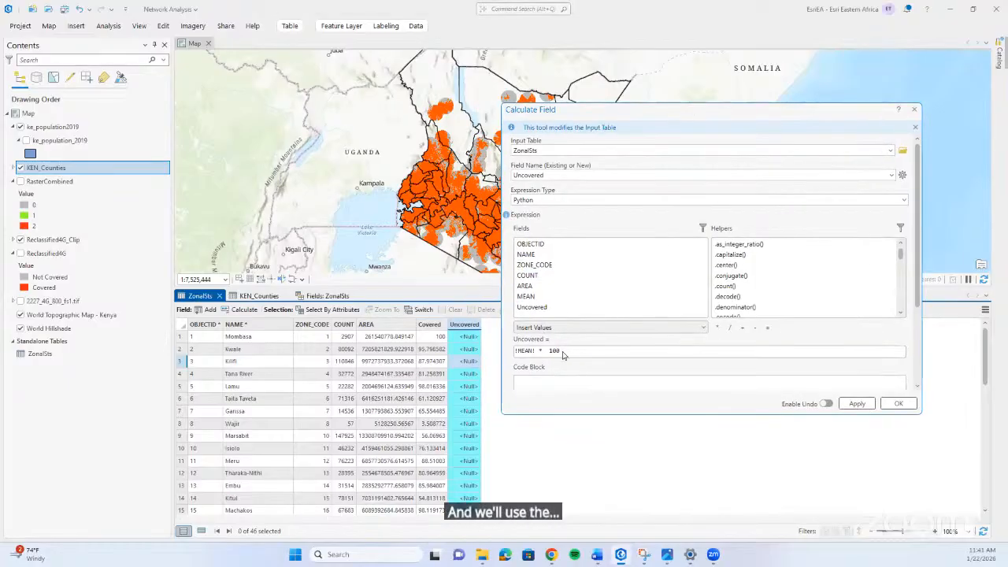
{"action": "triple_click", "coordinate": [563, 355]}
{"action": "key", "text": "BackSpace"}
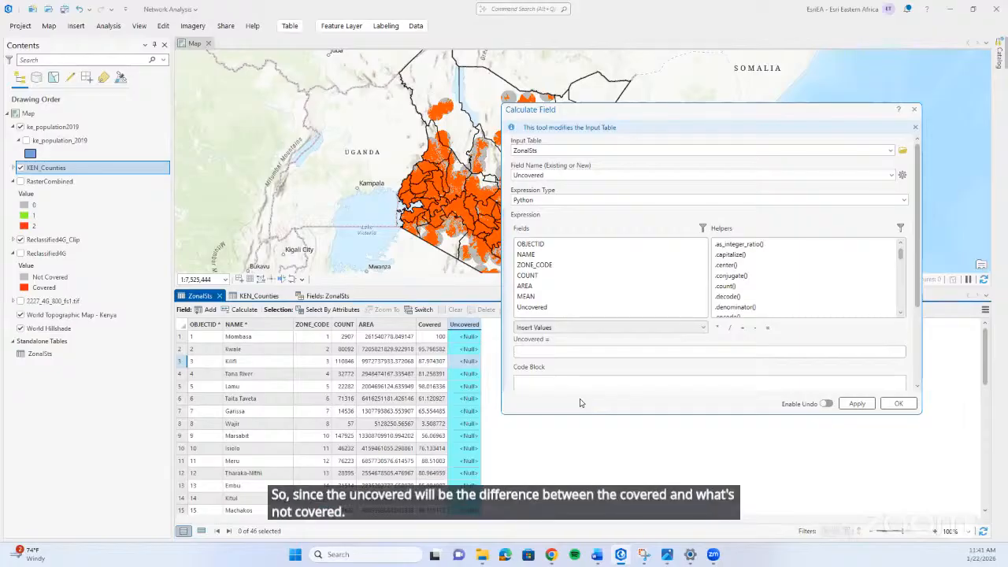
{"action": "type", "text": "100"}
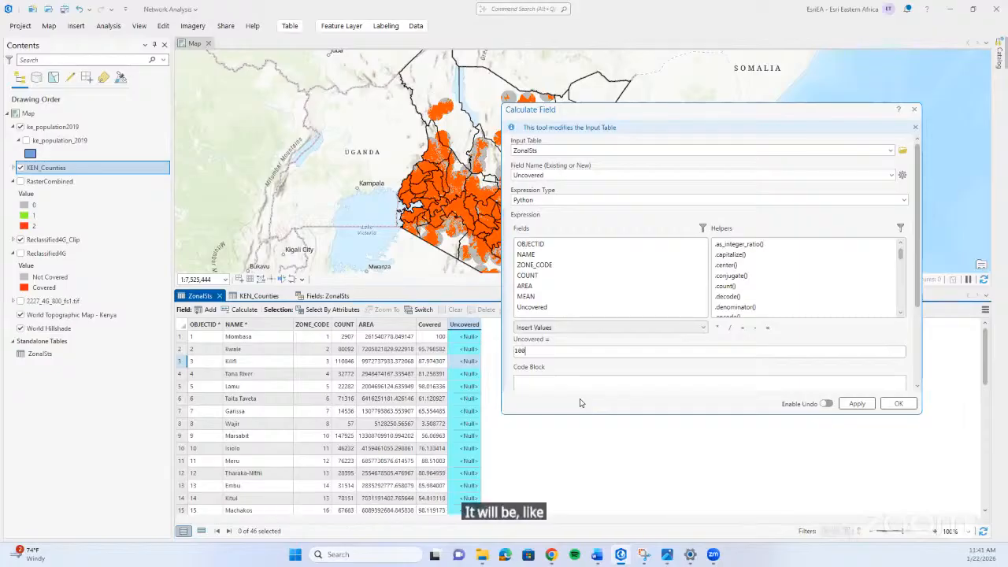
{"action": "left_click", "coordinate": [754, 328]}
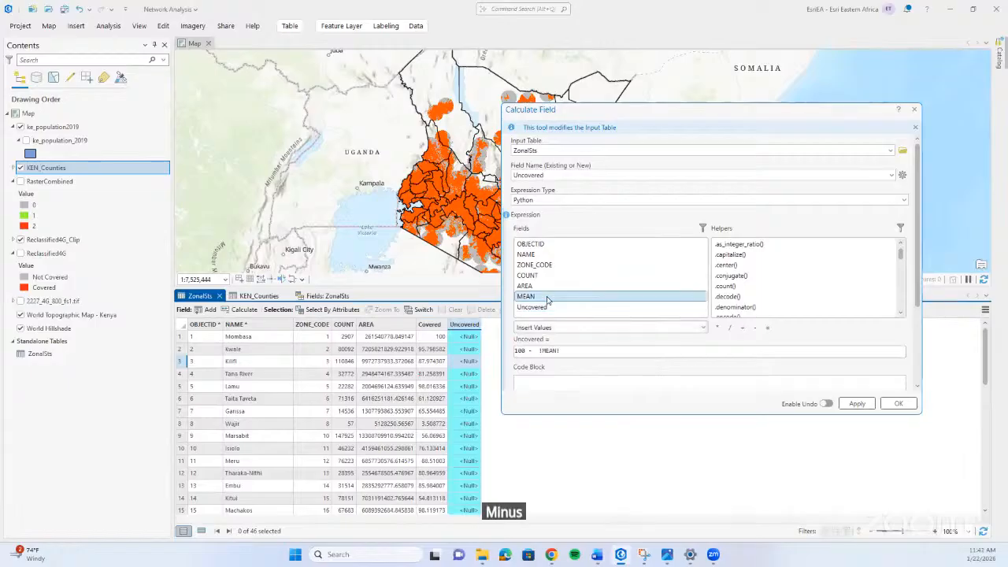
{"action": "left_click", "coordinate": [850, 406]}
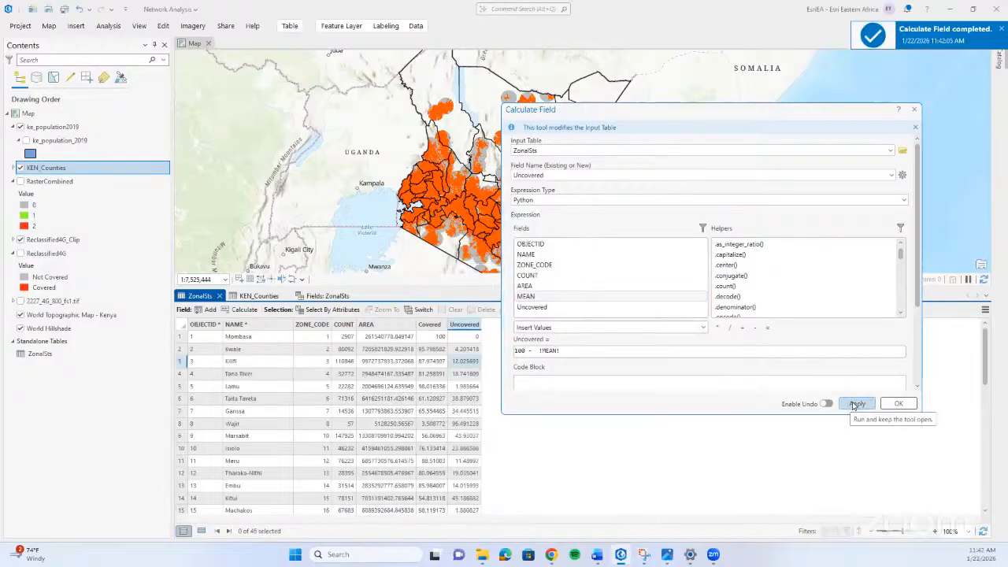
{"action": "left_click", "coordinate": [897, 403]}
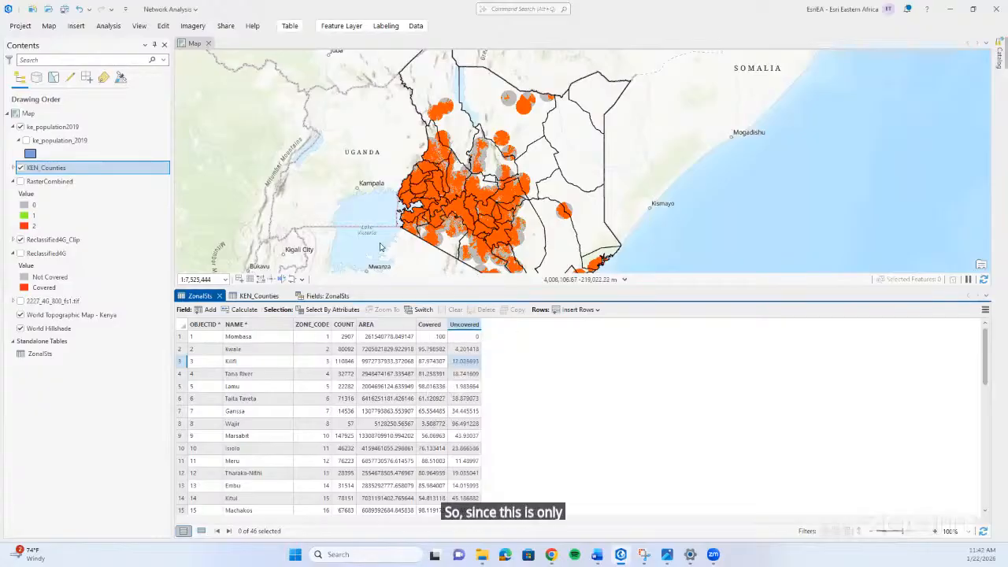
Point out the reclassified 4G rasters and the Covered and Uncovered columns of ZonalSts, and select the KEN_Counties layer.
{"action": "left_click", "coordinate": [79, 241]}
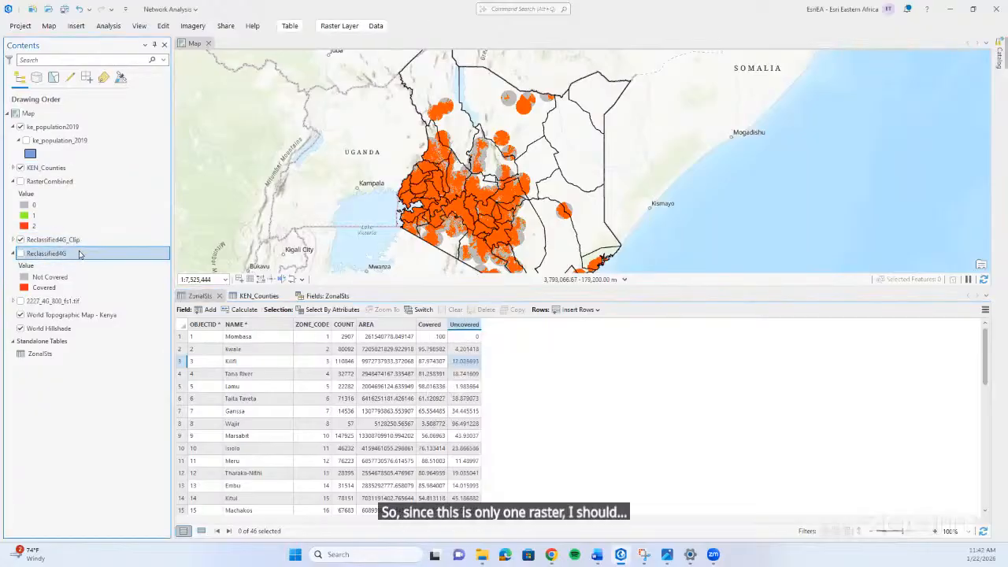
{"action": "left_click", "coordinate": [79, 253]}
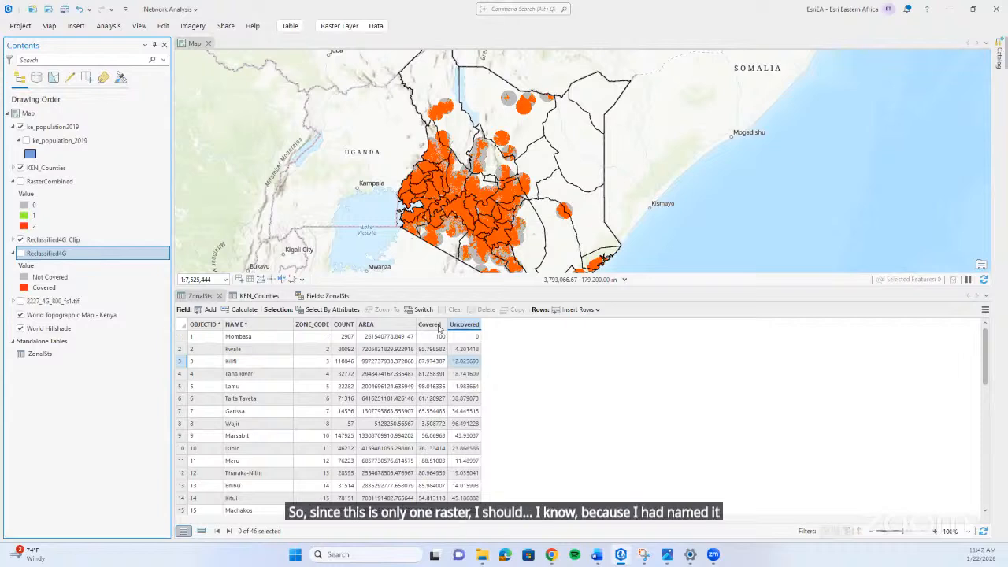
{"action": "left_click", "coordinate": [443, 324]}
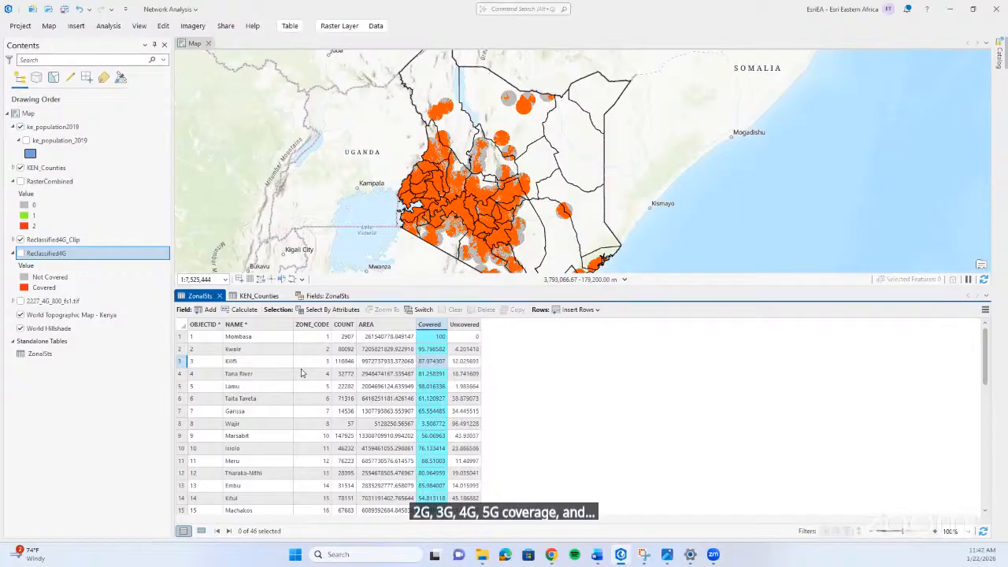
{"action": "left_click", "coordinate": [98, 358]}
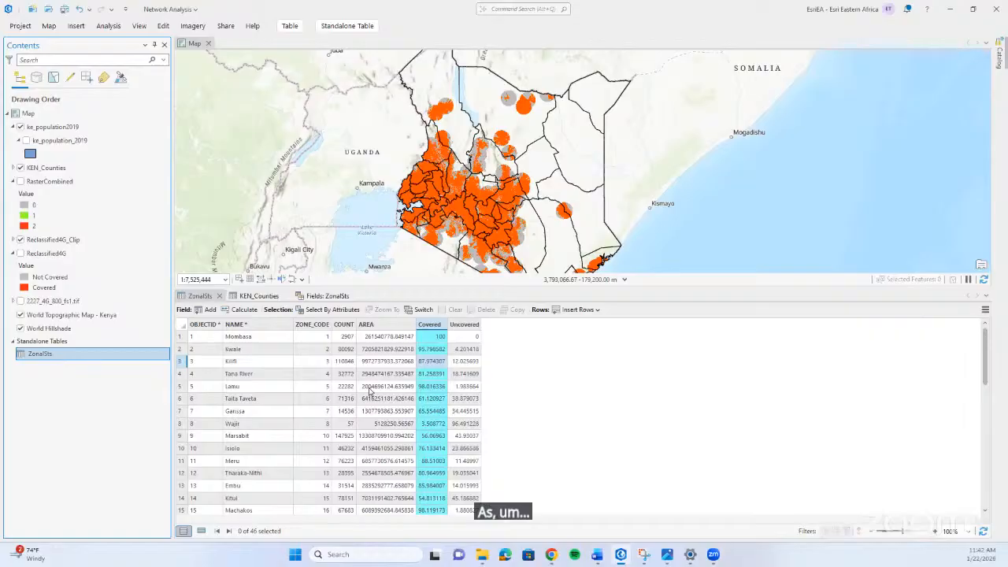
{"action": "left_click", "coordinate": [466, 325]}
{"action": "left_click", "coordinate": [428, 324]}
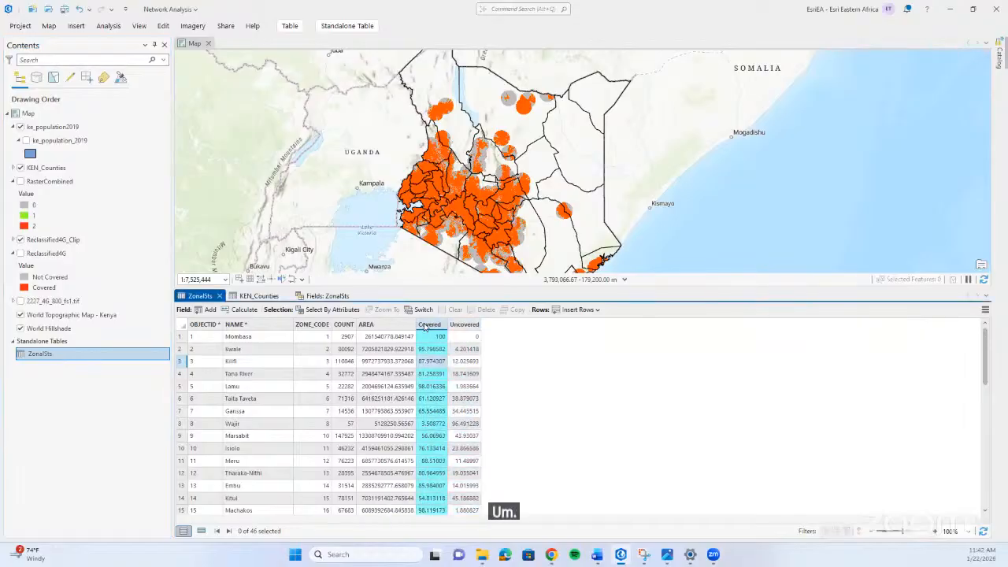
{"action": "left_click", "coordinate": [99, 167]}
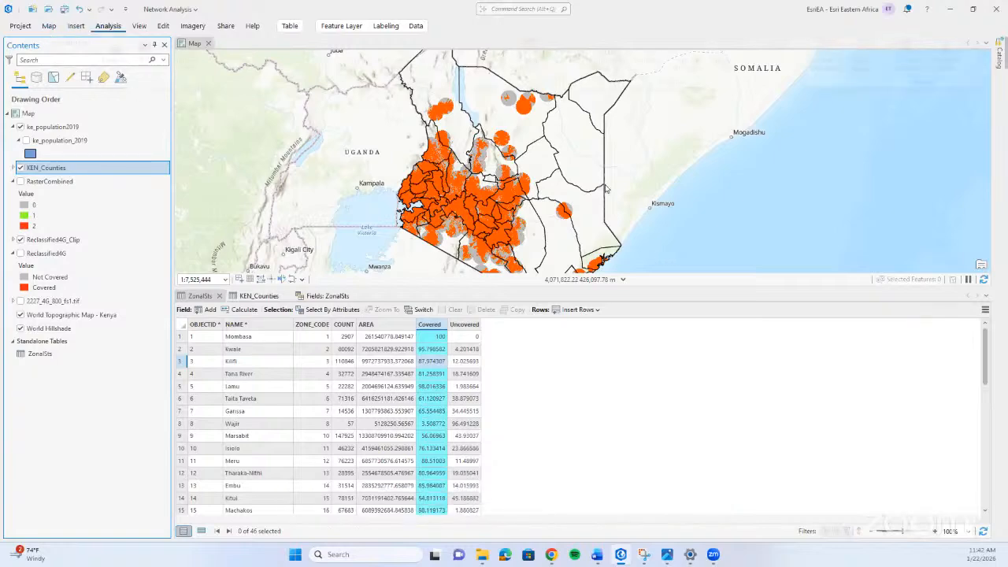
Search the geoprocessing tools for "join" and open the Join Field tool.
{"action": "left_click", "coordinate": [108, 25]}
{"action": "left_click", "coordinate": [145, 48]}
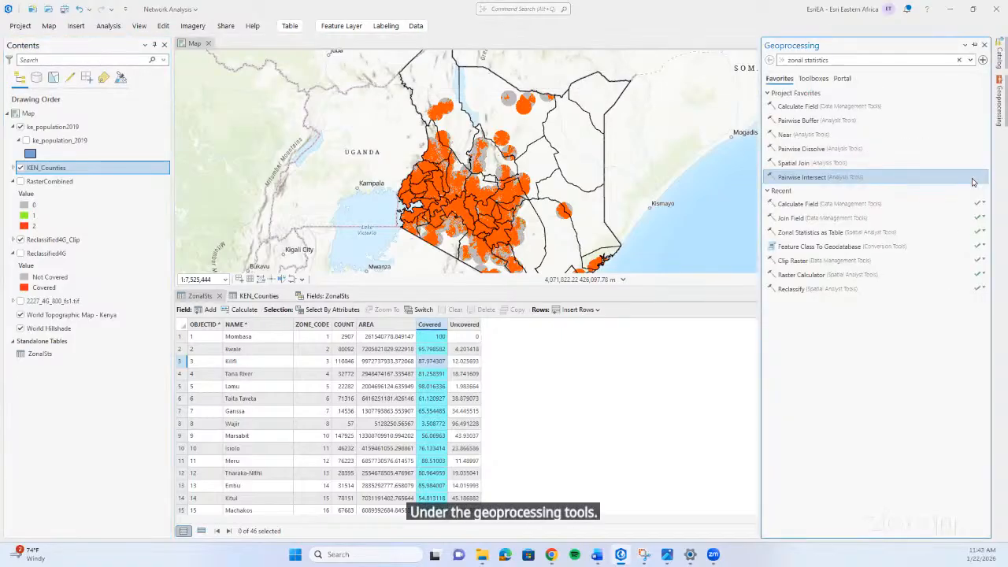
{"action": "left_click", "coordinate": [957, 59]}
{"action": "type", "text": "join"}
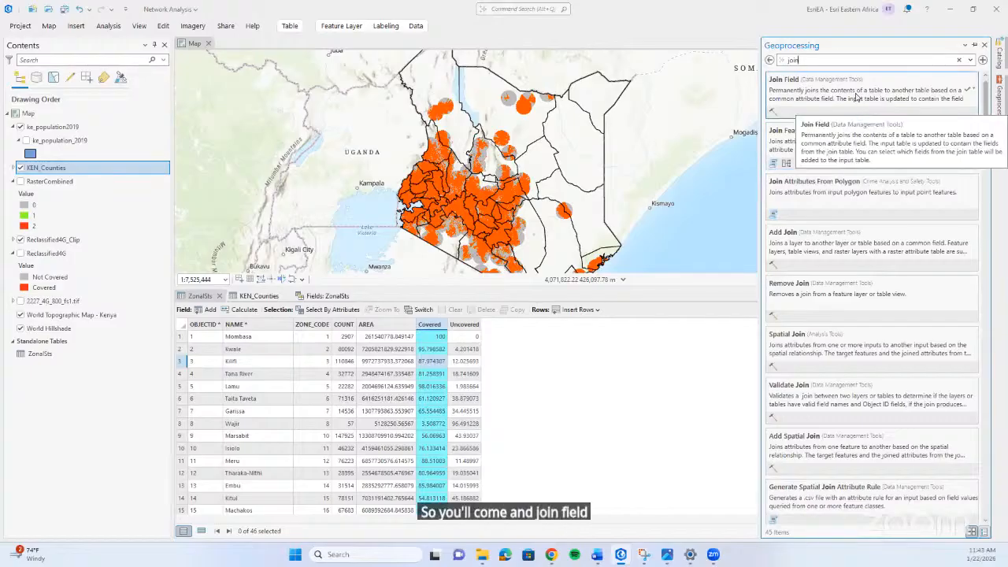
{"action": "left_click", "coordinate": [866, 100]}
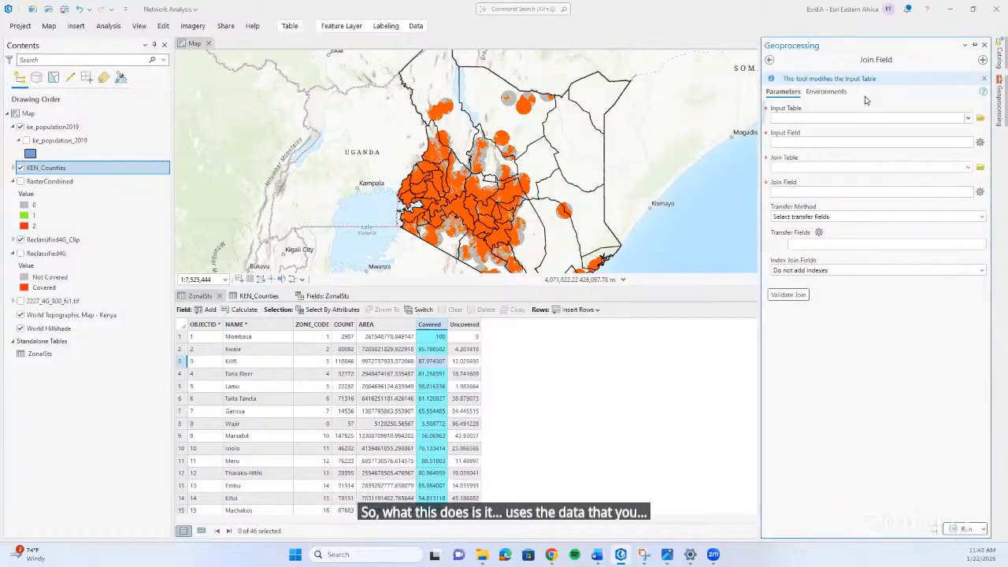
Set the Join Field input table to KEN_Counties and the input field to Admin Name.
{"action": "left_click", "coordinate": [968, 118]}
{"action": "left_click", "coordinate": [950, 104]}
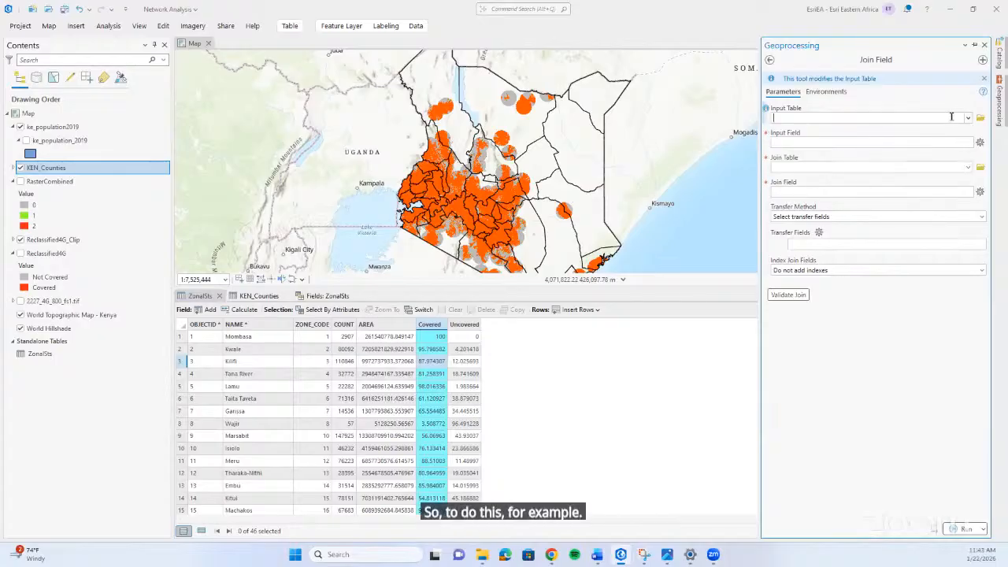
{"action": "left_click", "coordinate": [967, 118]}
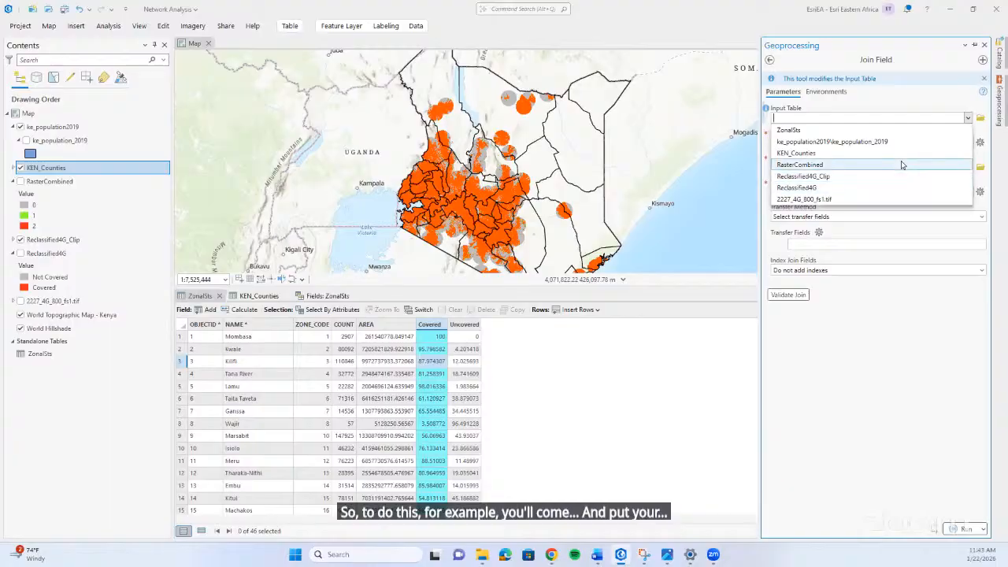
{"action": "left_click", "coordinate": [846, 152]}
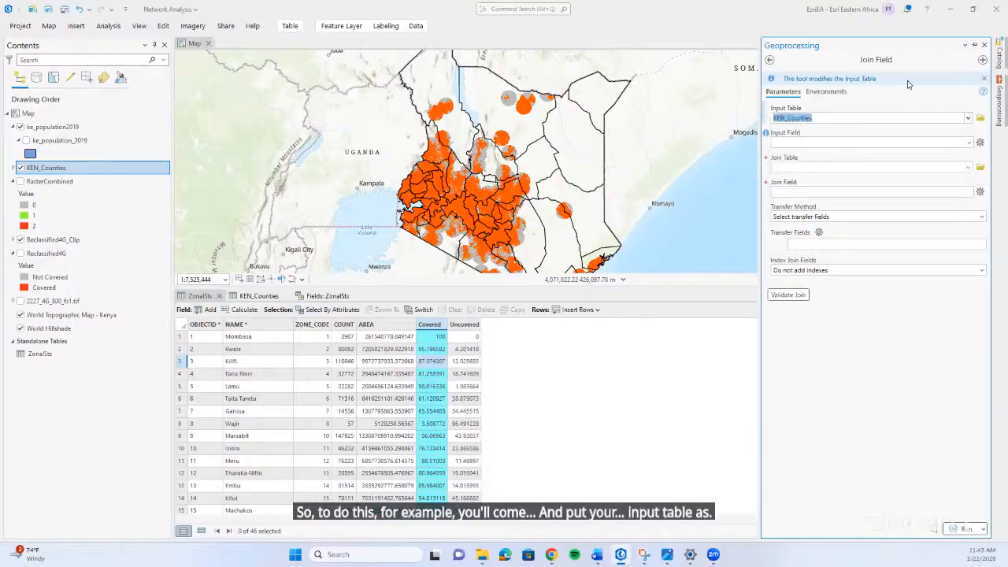
{"action": "right_click", "coordinate": [110, 170]}
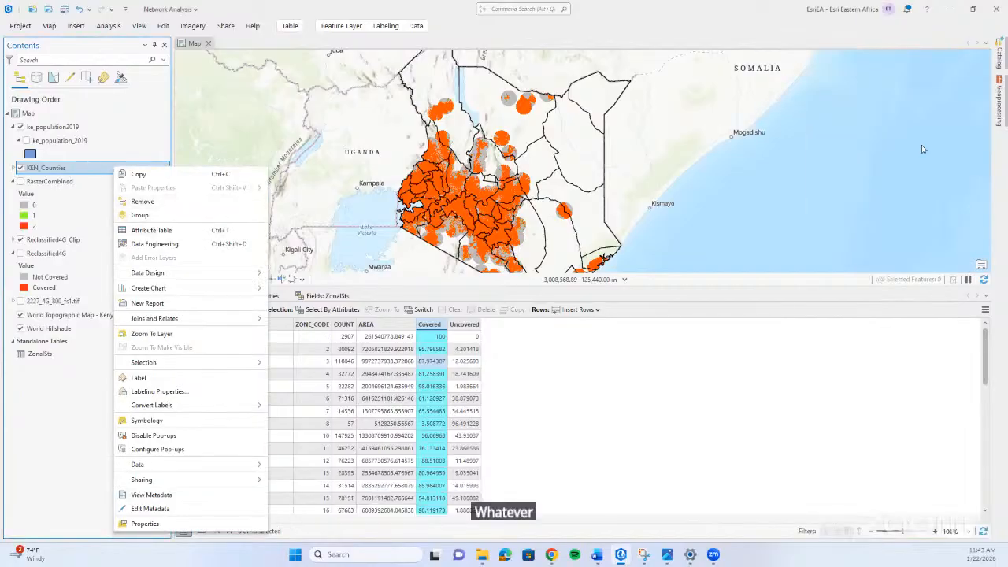
{"action": "left_click", "coordinate": [1003, 110]}
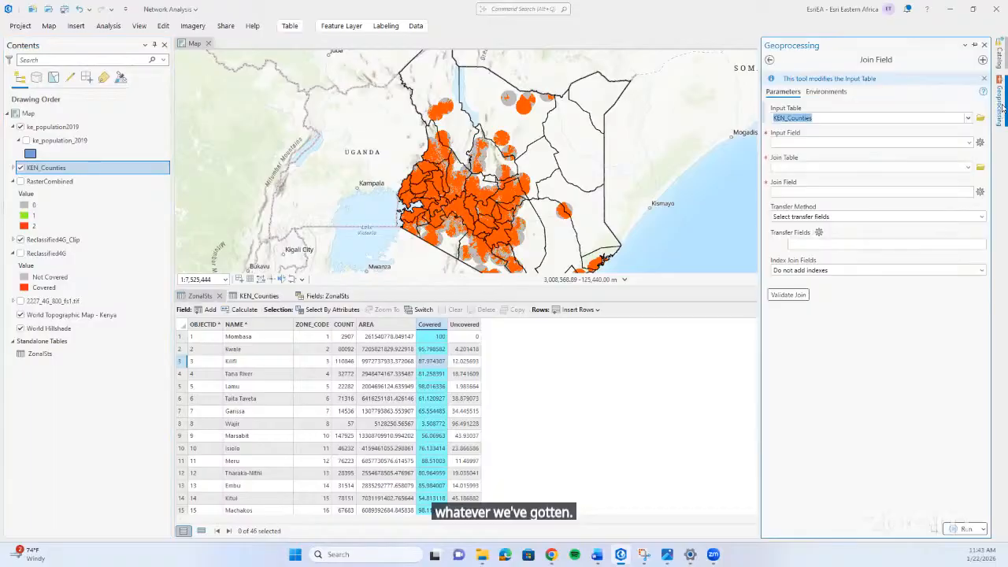
{"action": "left_click", "coordinate": [969, 142]}
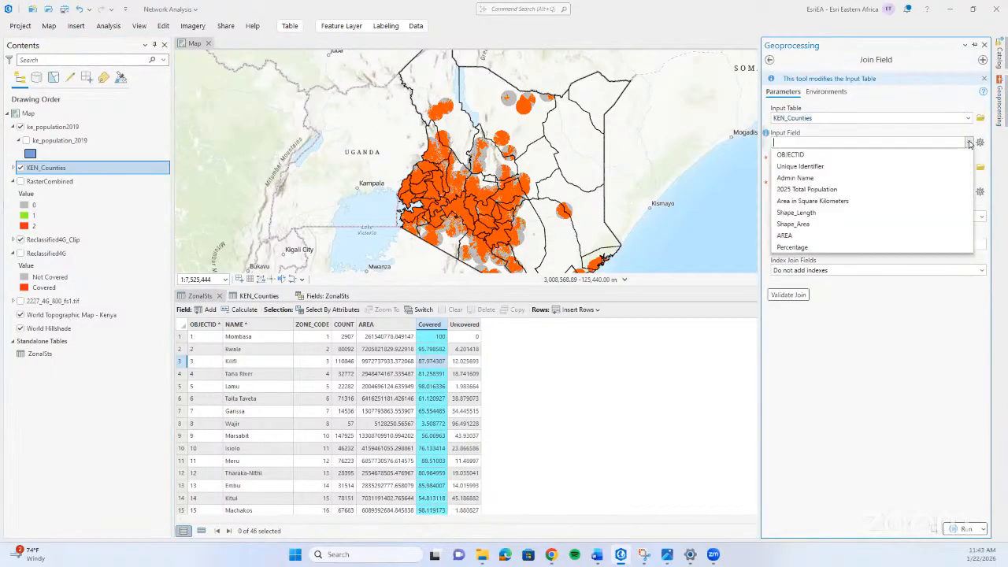
{"action": "left_click", "coordinate": [937, 178]}
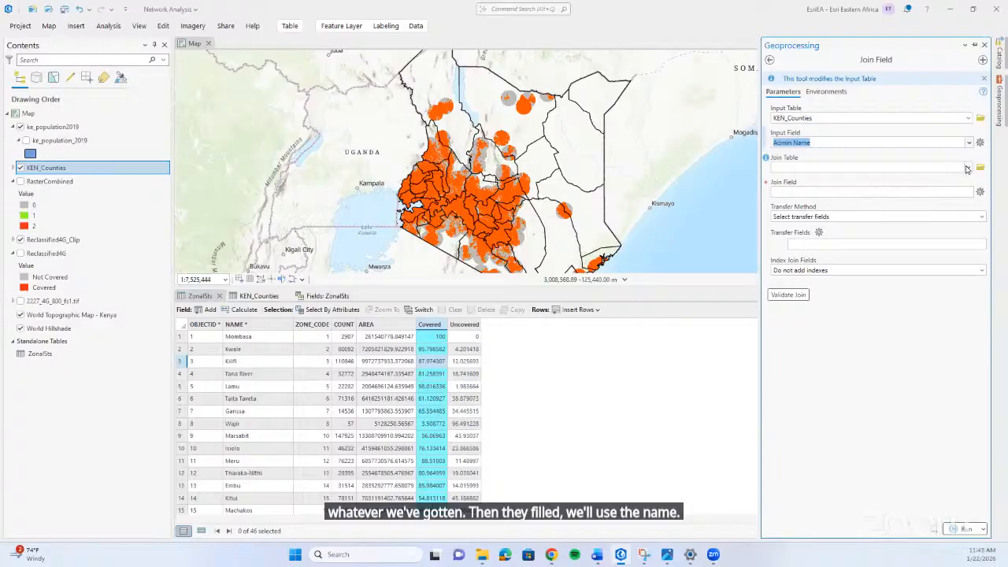
Set ZonalSts as the join table and NAME as the join field.
{"action": "left_click", "coordinate": [967, 169]}
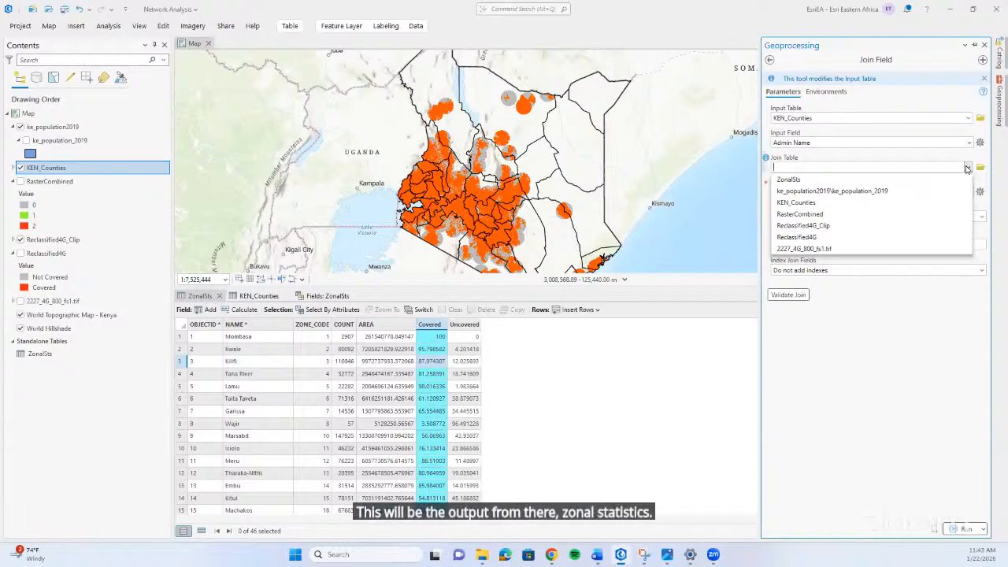
{"action": "left_click", "coordinate": [879, 180]}
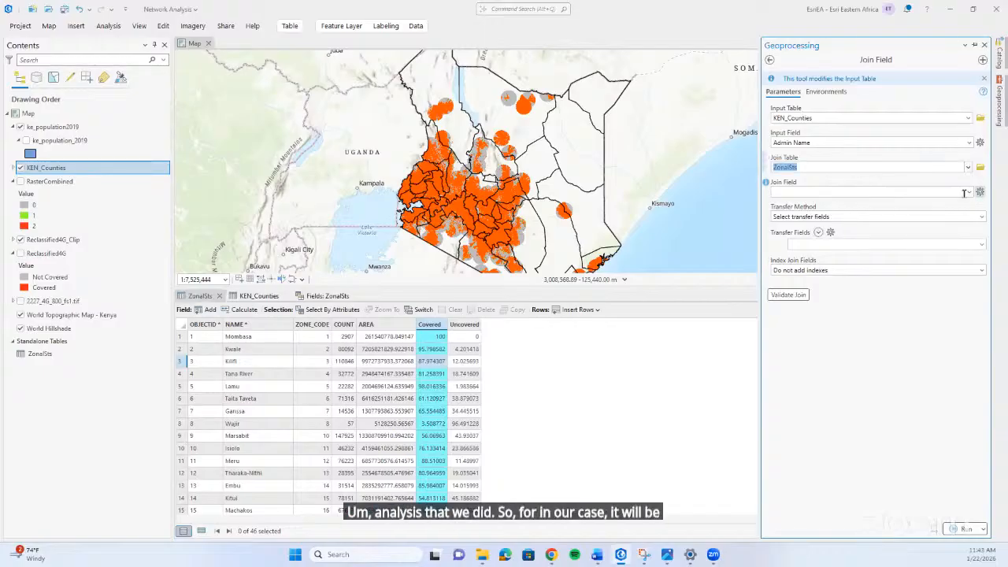
{"action": "left_click", "coordinate": [969, 192]}
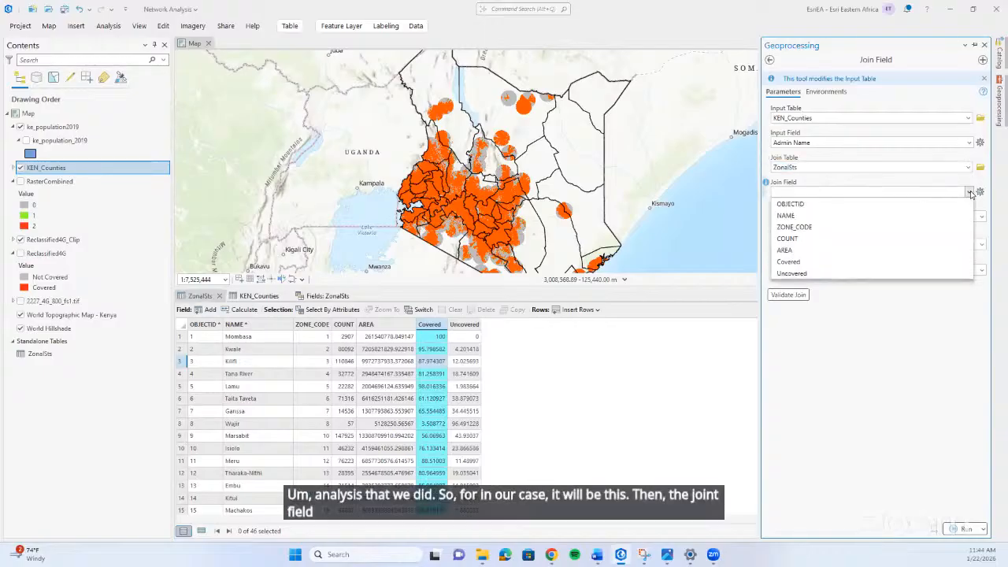
{"action": "left_click", "coordinate": [920, 216]}
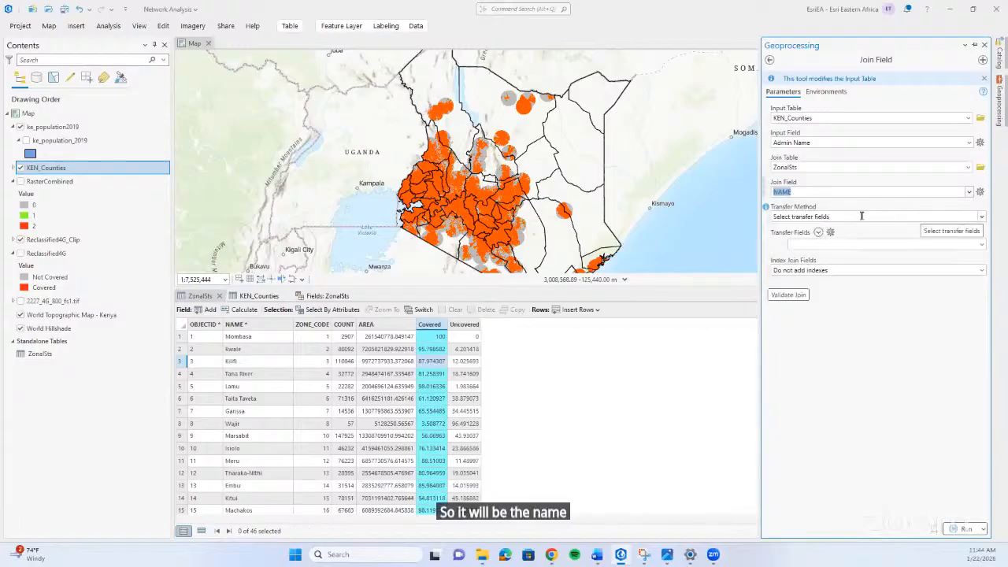
Set the transfer method to Use field mapping and remove NAME, ZONE_CODE, COUNT and AREA from the field map.
{"action": "left_click", "coordinate": [982, 217]}
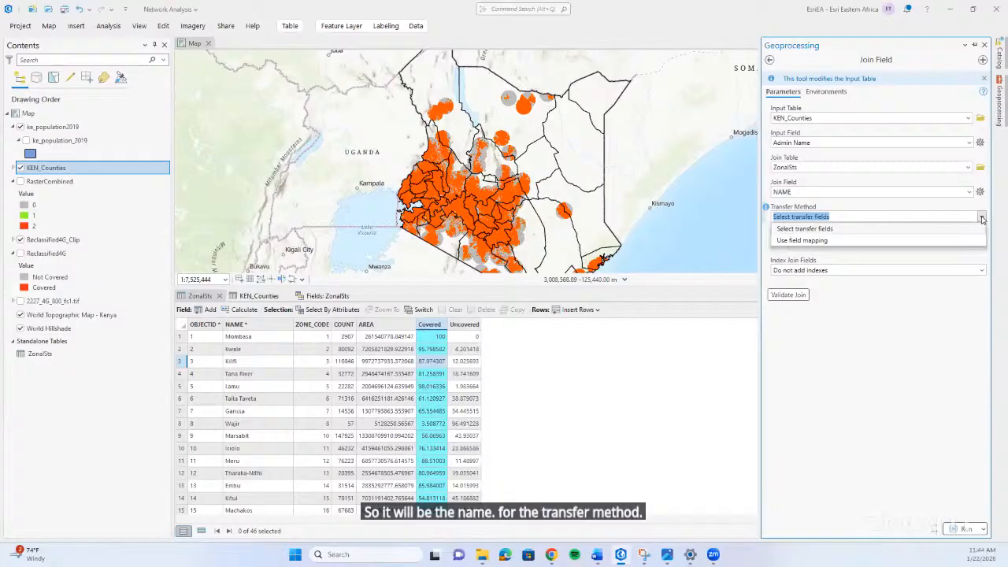
{"action": "left_click", "coordinate": [893, 242]}
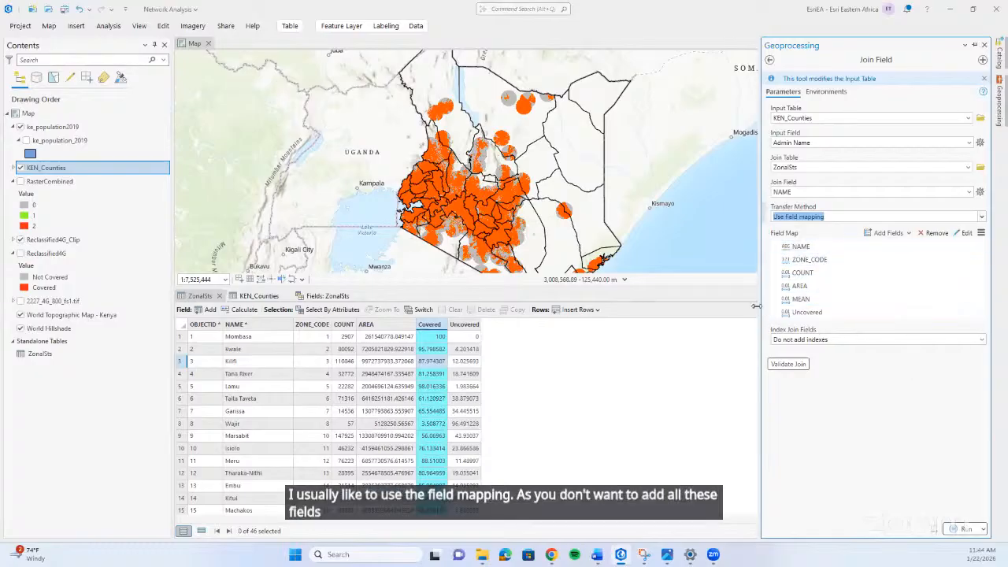
{"action": "left_click_drag", "start_coordinate": [754, 305], "coordinate": [691, 306]}
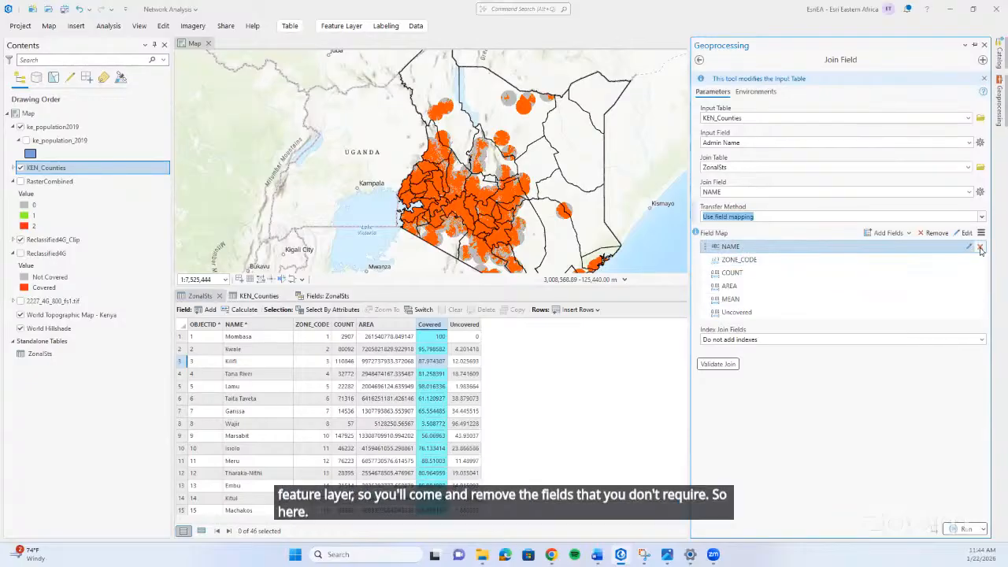
{"action": "left_click", "coordinate": [980, 247]}
{"action": "left_click", "coordinate": [980, 247]}
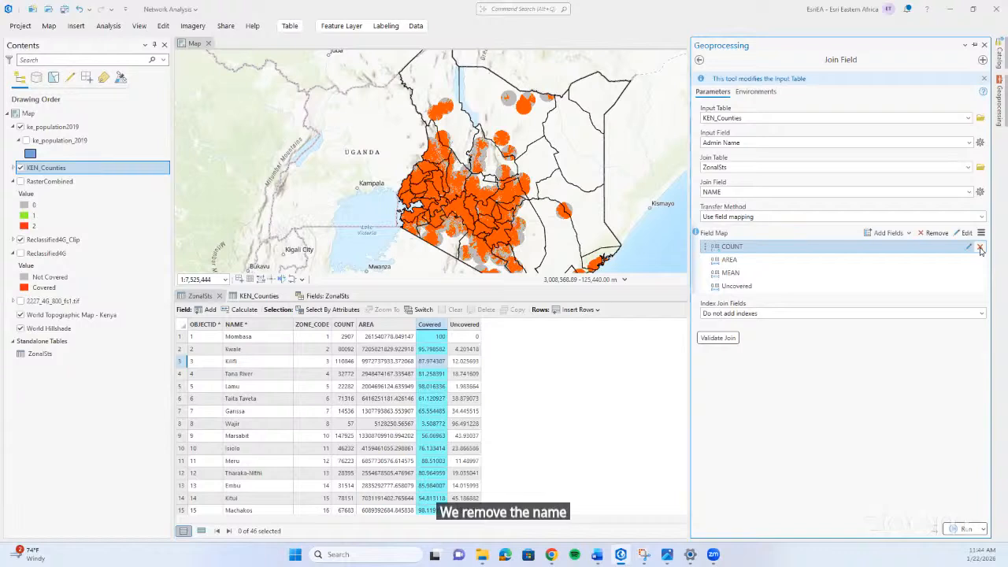
{"action": "left_click", "coordinate": [980, 247]}
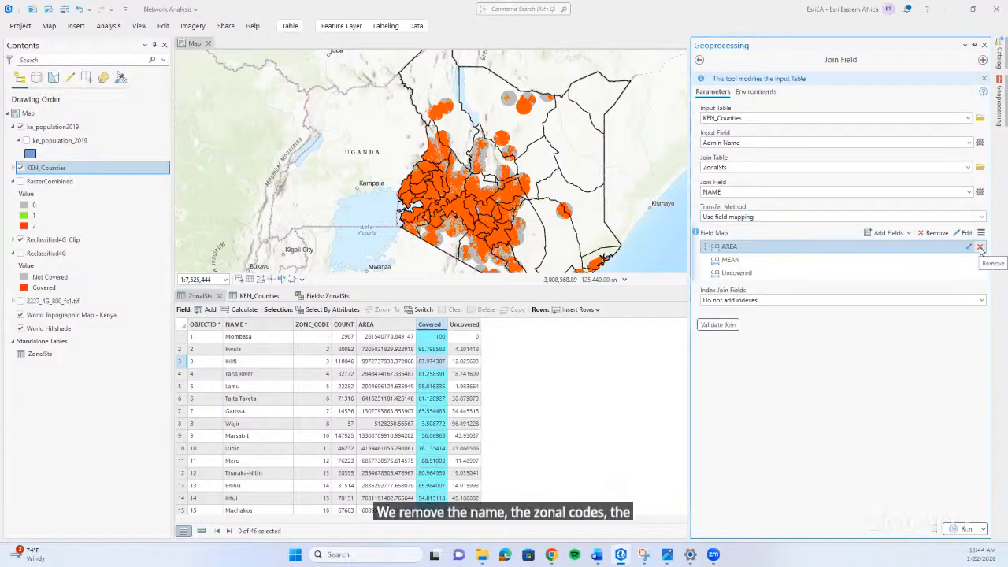
{"action": "left_click", "coordinate": [980, 247]}
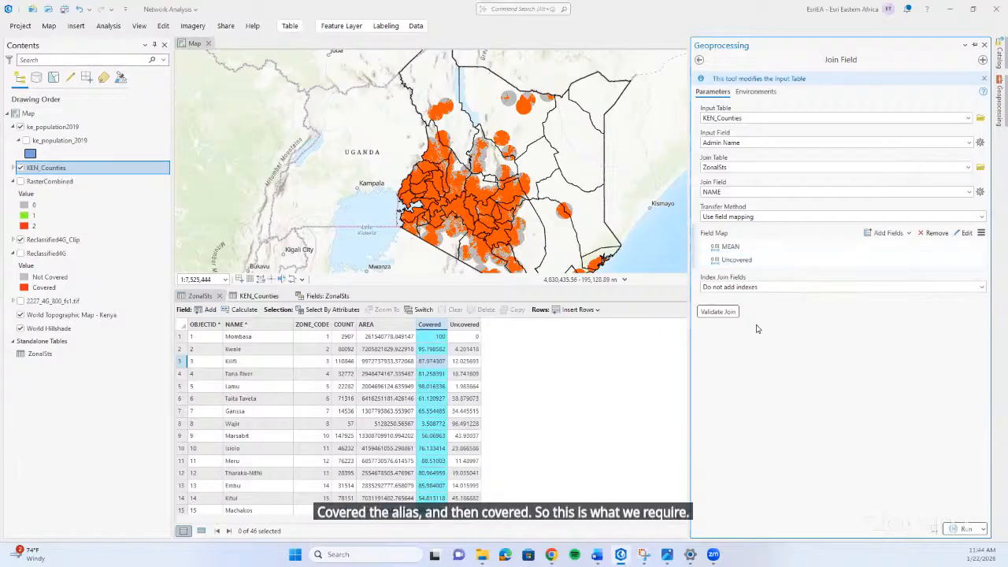
Validate the join between KEN_Counties and ZonalSts, examine the matched record counts, and close the Join Field tool without running it.
{"action": "left_click", "coordinate": [726, 313]}
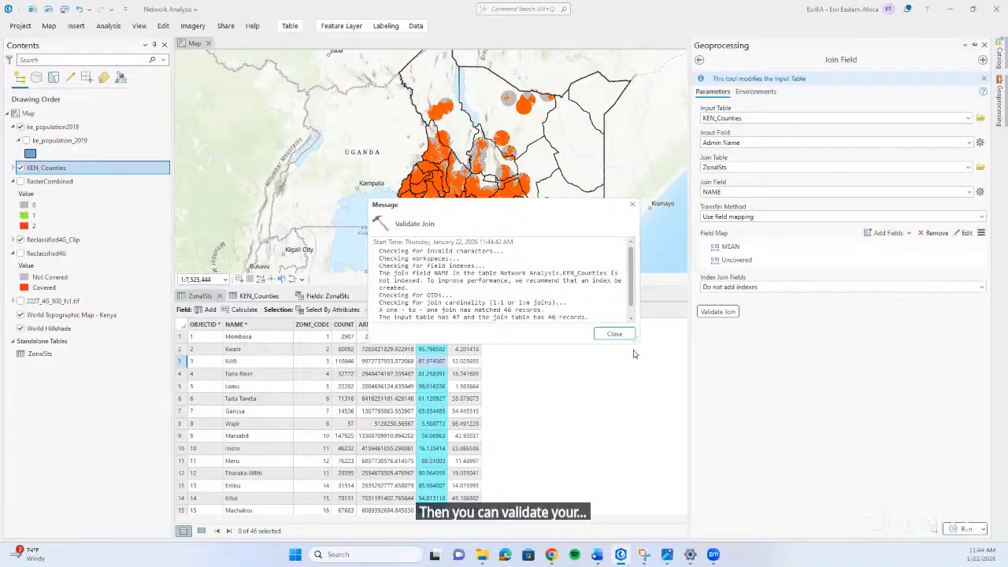
{"action": "scroll", "coordinate": [484, 264], "scroll_direction": "down", "scroll_amount": 1}
{"action": "scroll", "coordinate": [482, 276], "scroll_direction": "up", "scroll_amount": 1}
{"action": "scroll", "coordinate": [481, 287], "scroll_direction": "down", "scroll_amount": 1}
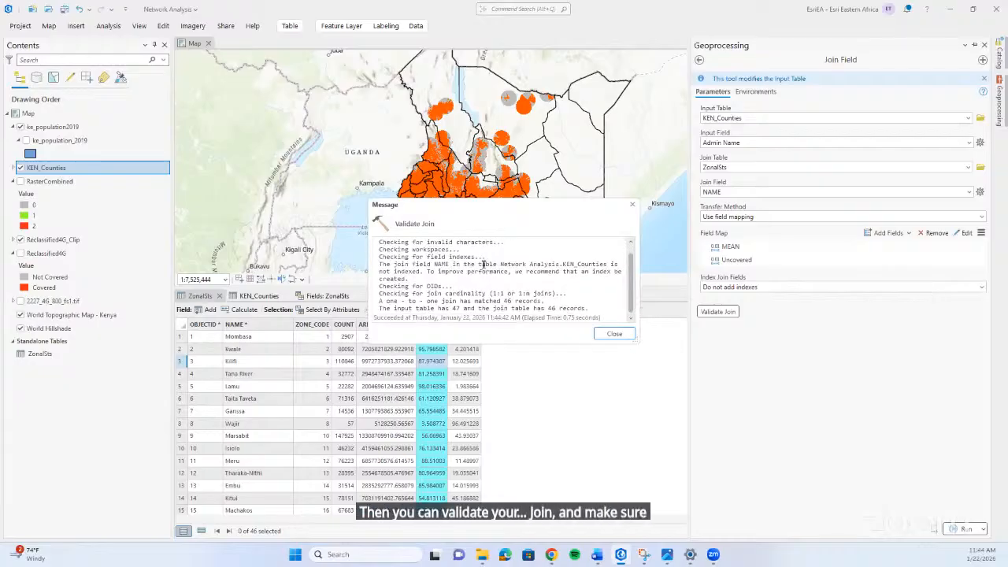
{"action": "left_click_drag", "start_coordinate": [459, 308], "coordinate": [411, 317]}
{"action": "left_click", "coordinate": [485, 310]}
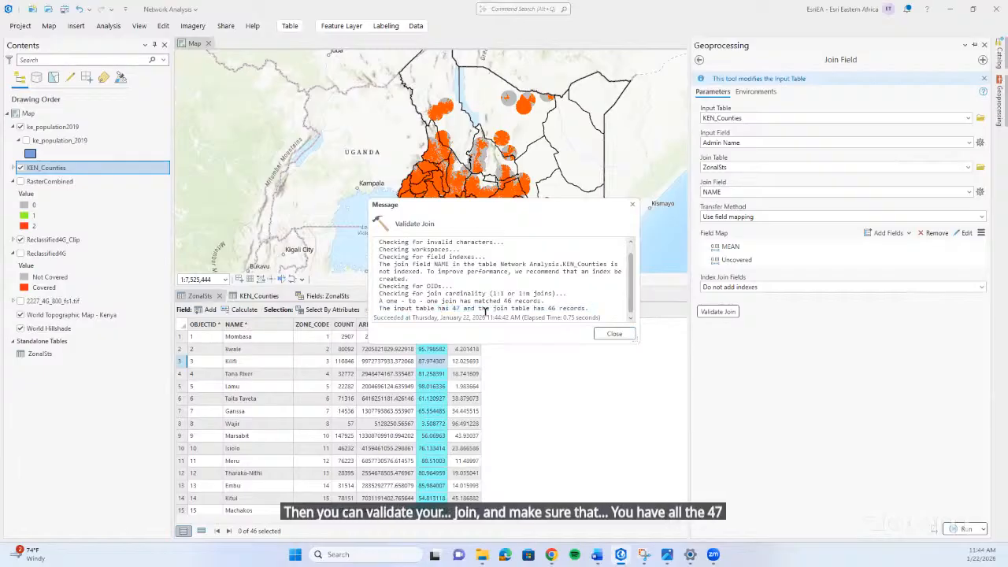
{"action": "left_click", "coordinate": [618, 334]}
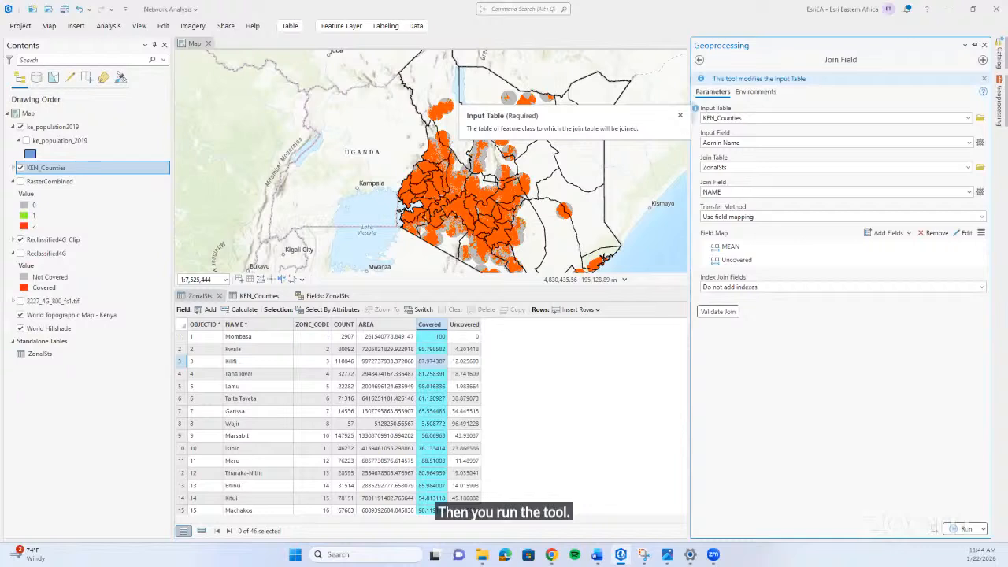
{"action": "left_click", "coordinate": [986, 45]}
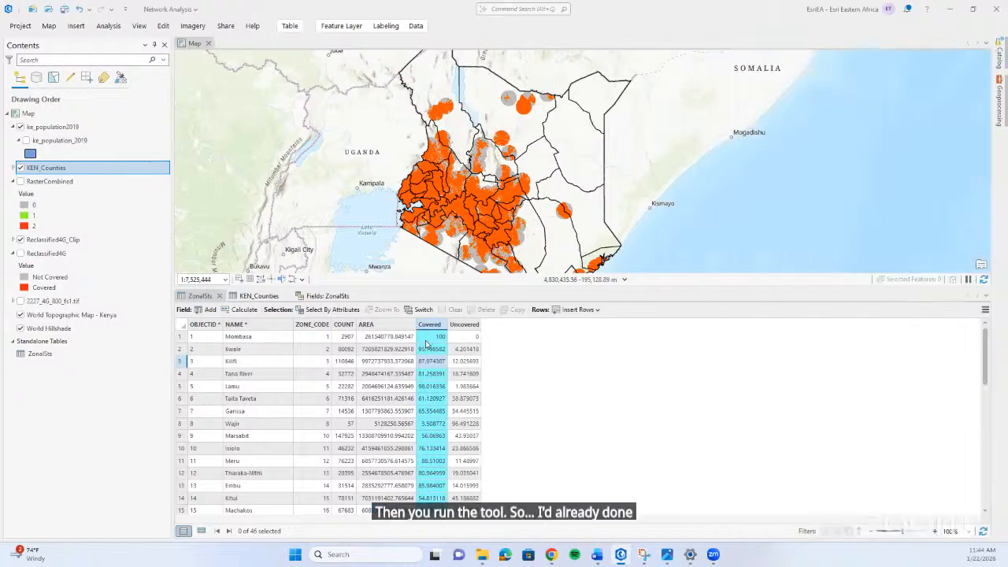
Check the Percentage column of KEN_Counties and add a new field to the table named UNCOVERED with the alias Uncovered.
{"action": "left_click", "coordinate": [256, 297]}
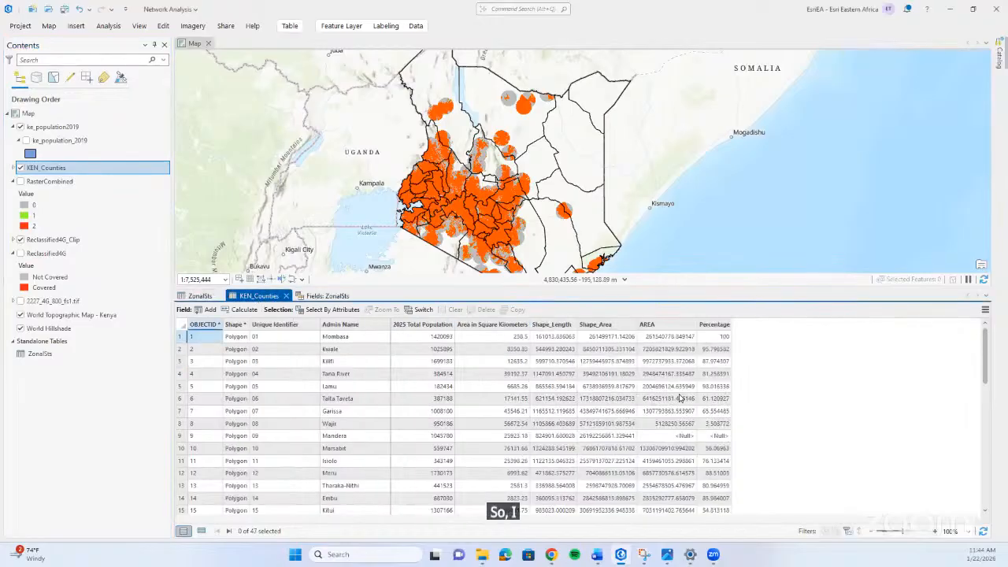
{"action": "left_click", "coordinate": [716, 324]}
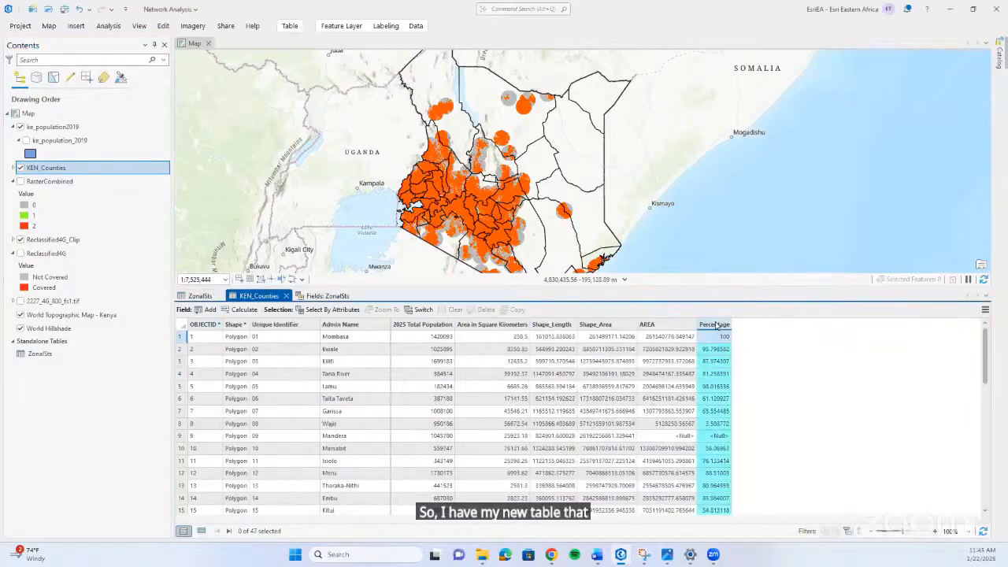
{"action": "scroll", "coordinate": [716, 326], "scroll_direction": "down", "scroll_amount": 5}
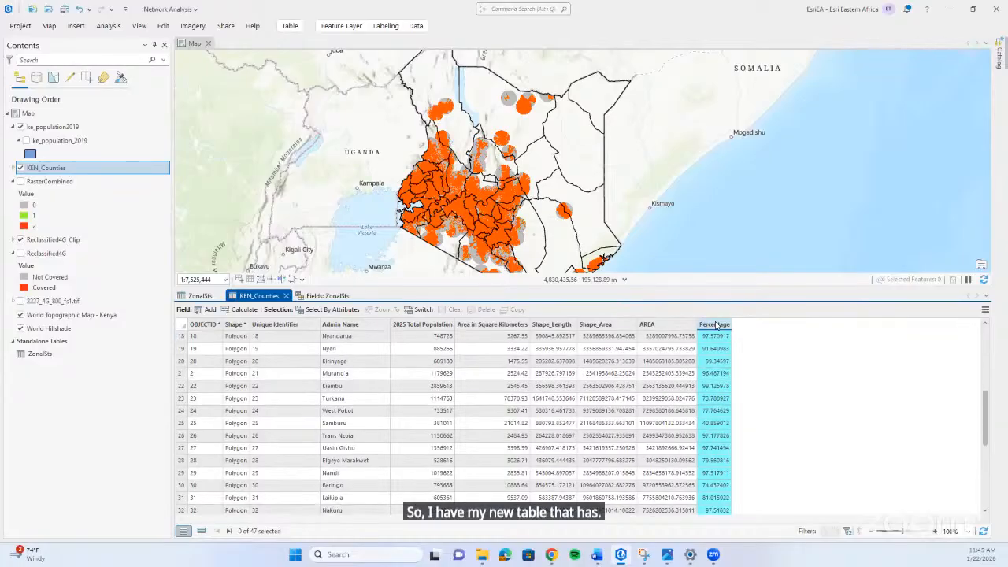
{"action": "scroll", "coordinate": [716, 325], "scroll_direction": "up", "scroll_amount": 5}
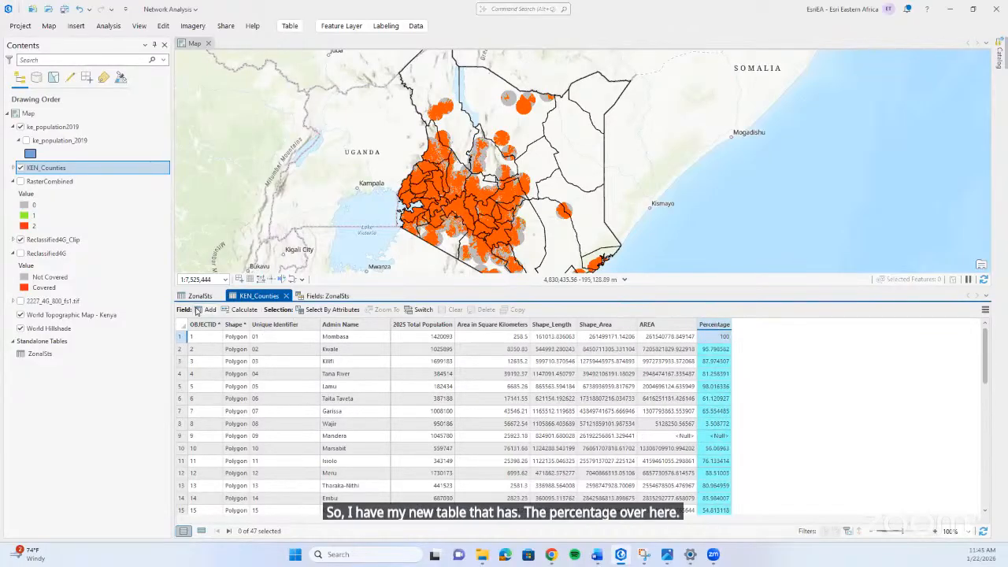
{"action": "left_click", "coordinate": [197, 309]}
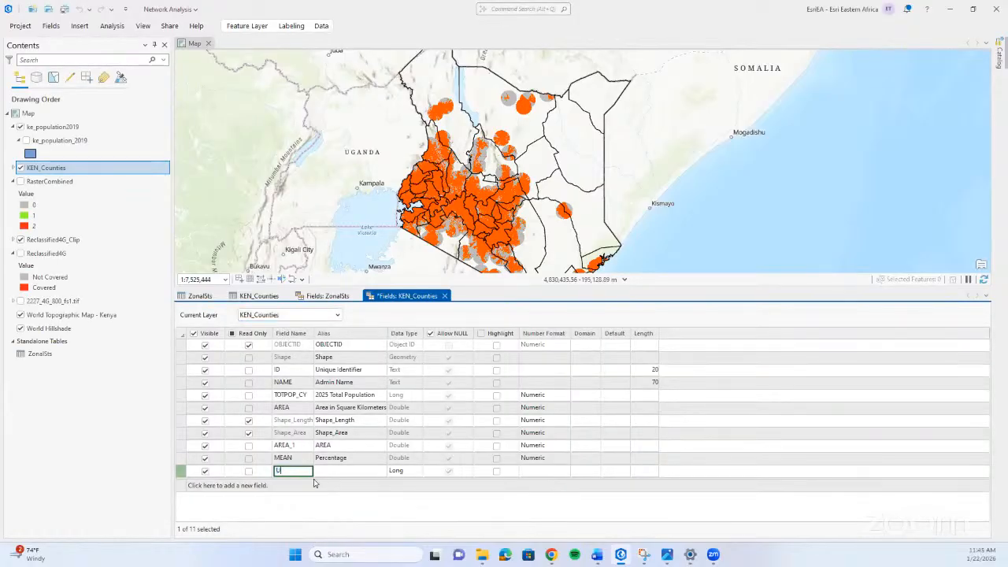
{"action": "type", "text": "UNCOVERED"}
{"action": "left_click", "coordinate": [329, 471]}
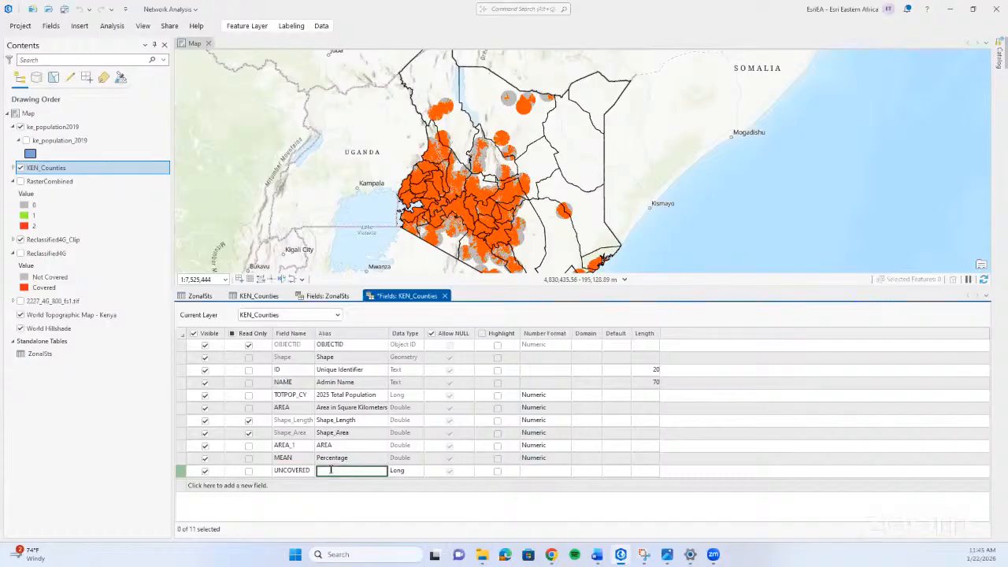
{"action": "type", "text": "Uncovered"}
Set the data type of the new UNCOVERED field in KEN_Counties to Double and save the field changes.
{"action": "left_click", "coordinate": [392, 473]}
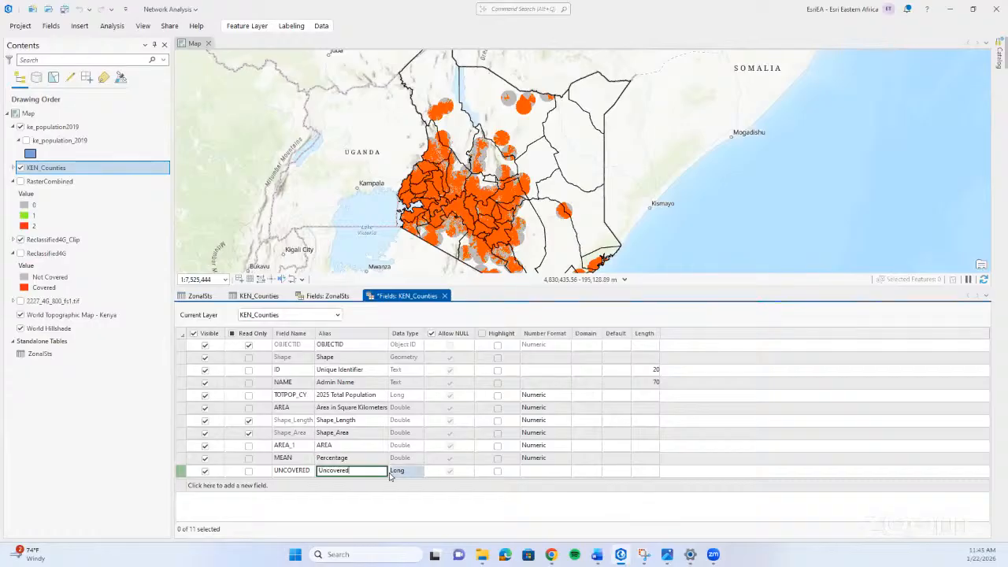
{"action": "left_click", "coordinate": [402, 471]}
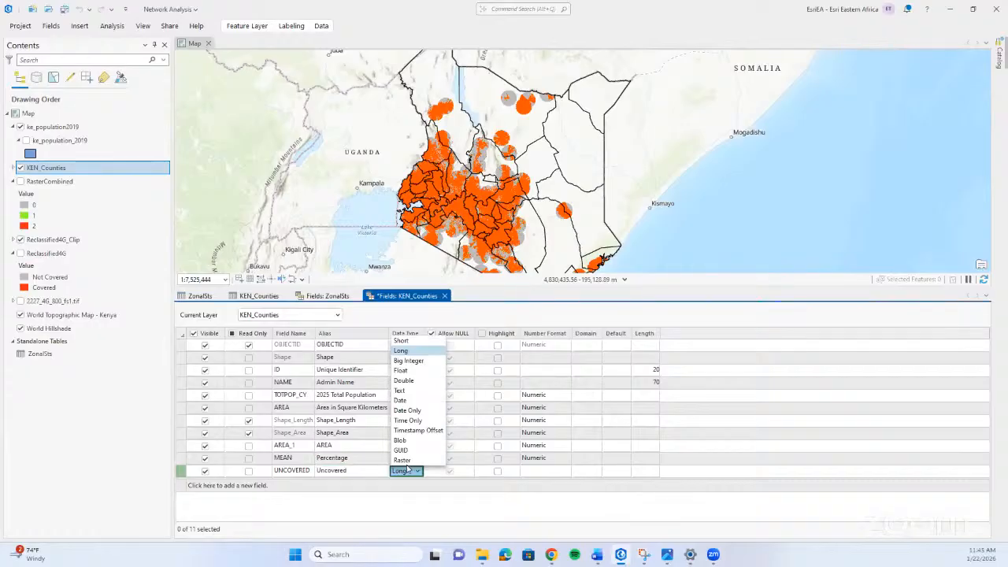
{"action": "left_click", "coordinate": [403, 380]}
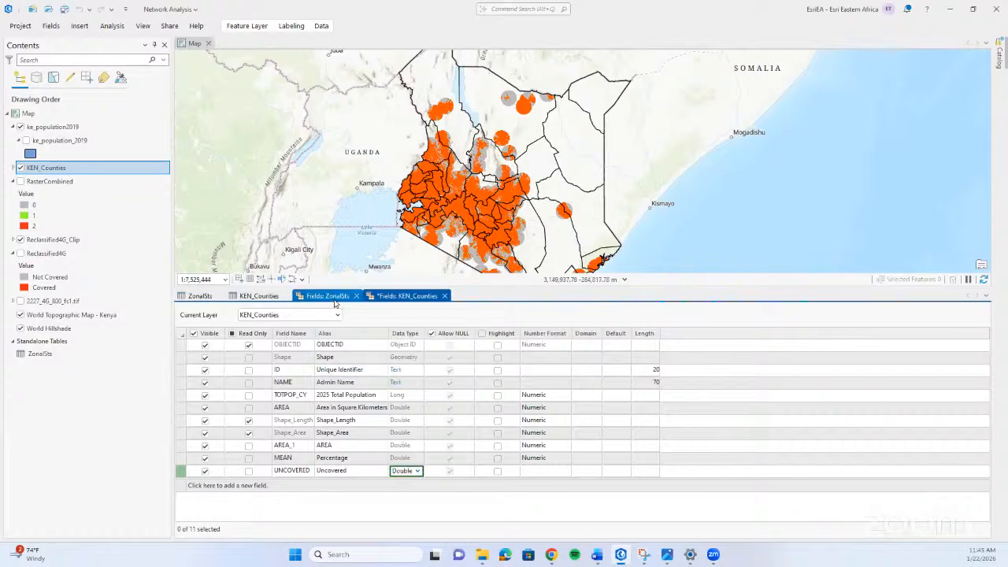
{"action": "left_click", "coordinate": [50, 26]}
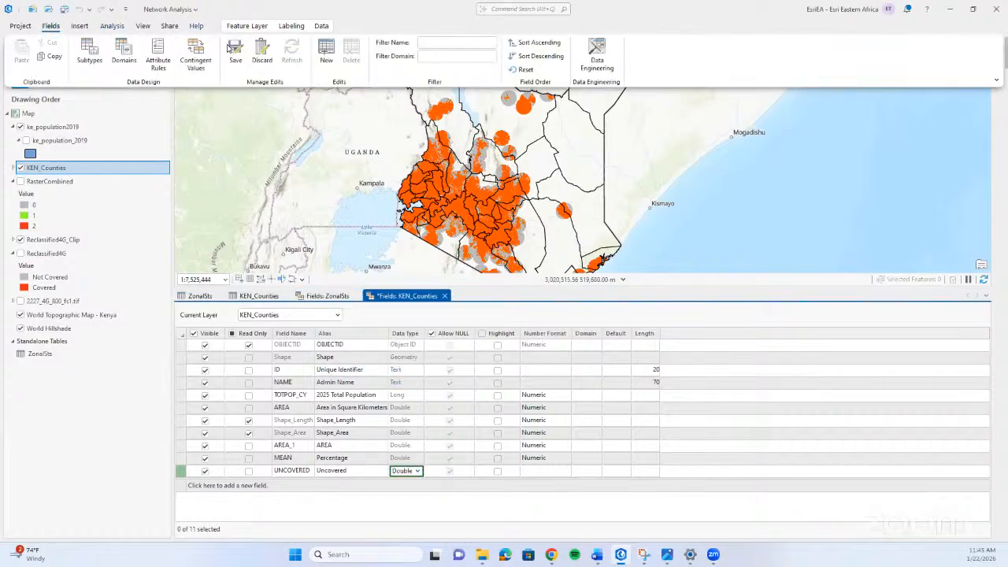
{"action": "left_click", "coordinate": [235, 52]}
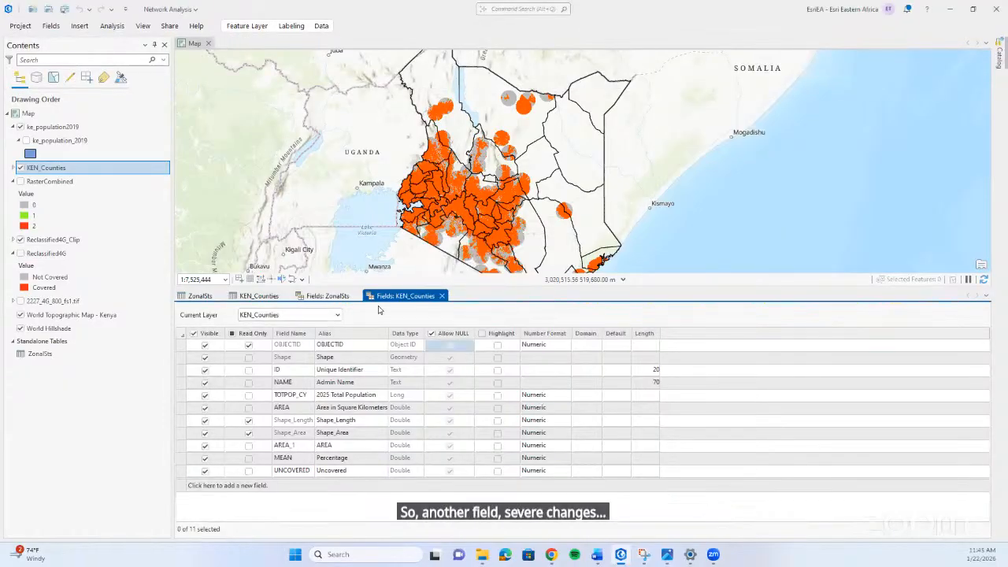
Start Calculate Field on the Uncovered column of the KEN_Counties attribute table.
{"action": "left_click", "coordinate": [329, 295]}
{"action": "left_click", "coordinate": [271, 297]}
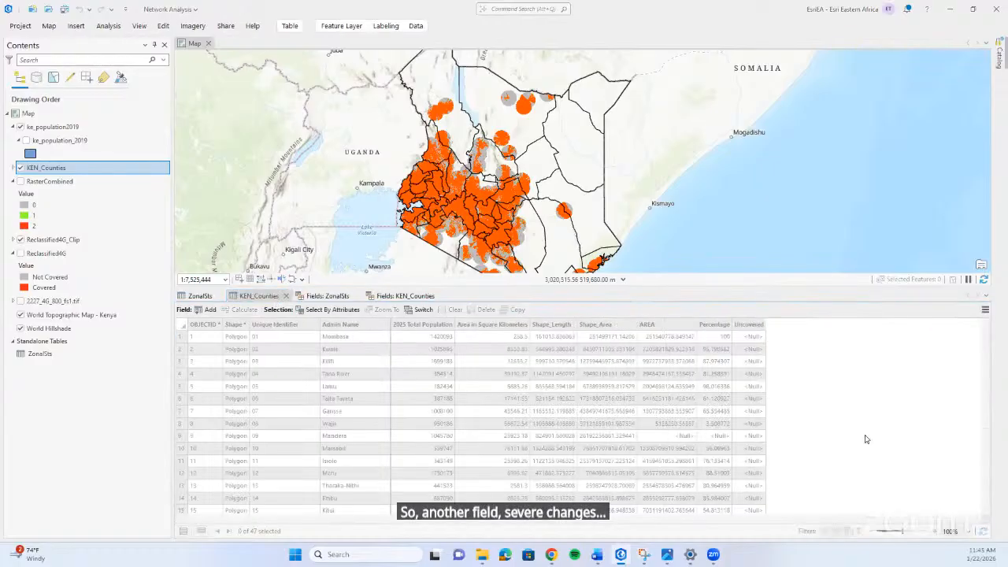
{"action": "left_click", "coordinate": [747, 324]}
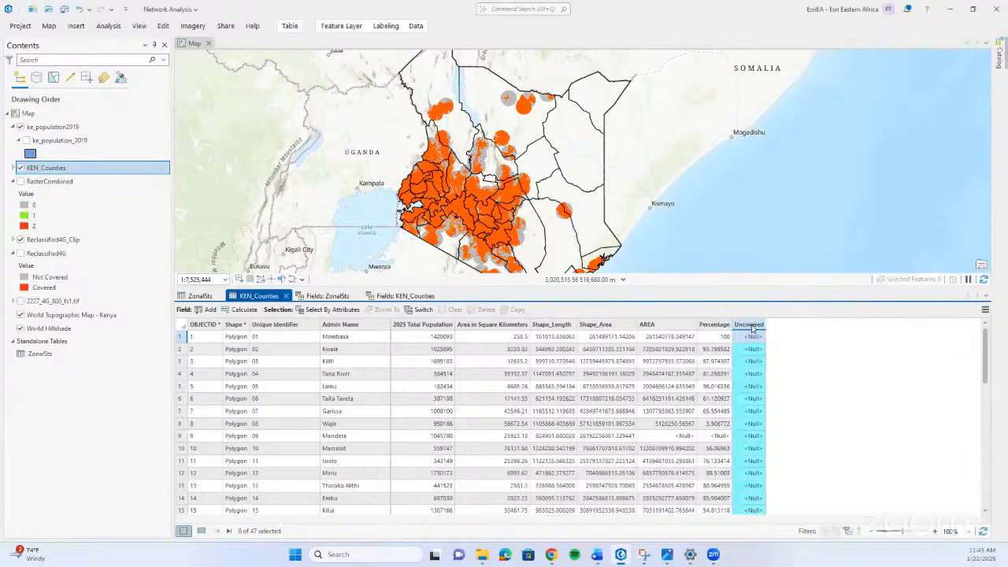
{"action": "right_click", "coordinate": [749, 324]}
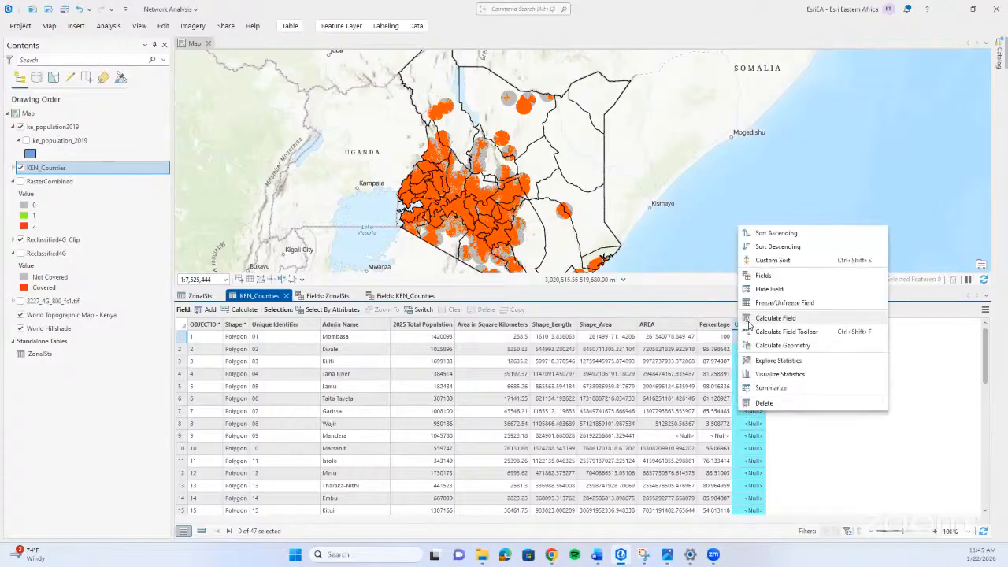
{"action": "left_click", "coordinate": [775, 319]}
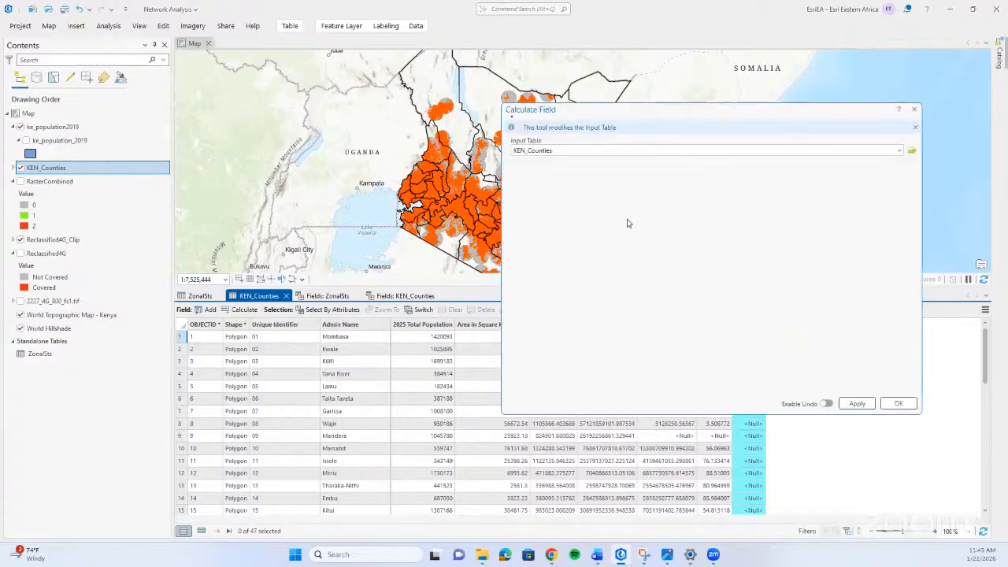
Calculate the Uncovered field with the Python expression 100 - !MEAN!, apply it, and close the tool and its messages.
{"action": "left_click_drag", "start_coordinate": [586, 351], "coordinate": [457, 355]}
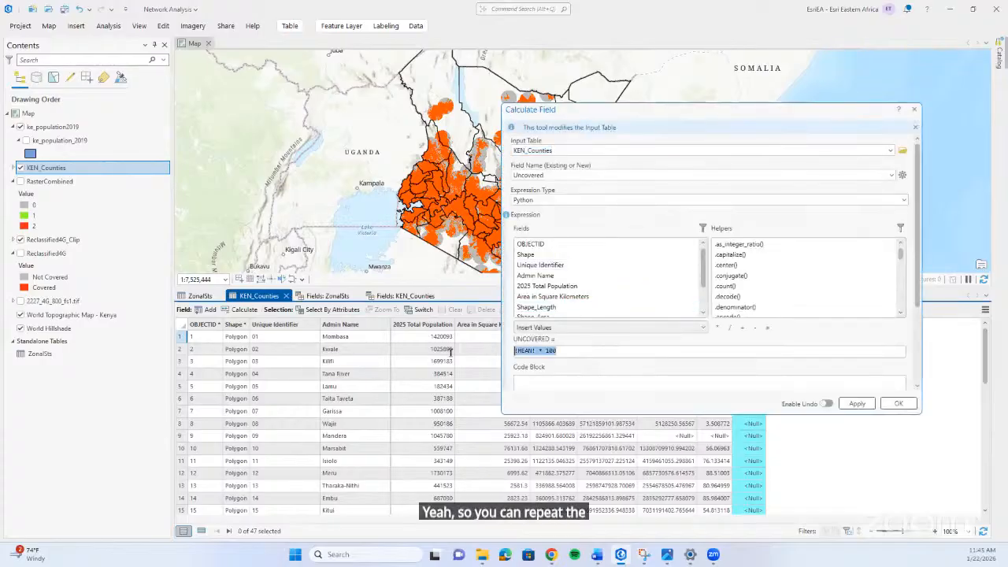
{"action": "type", "text": "1"}
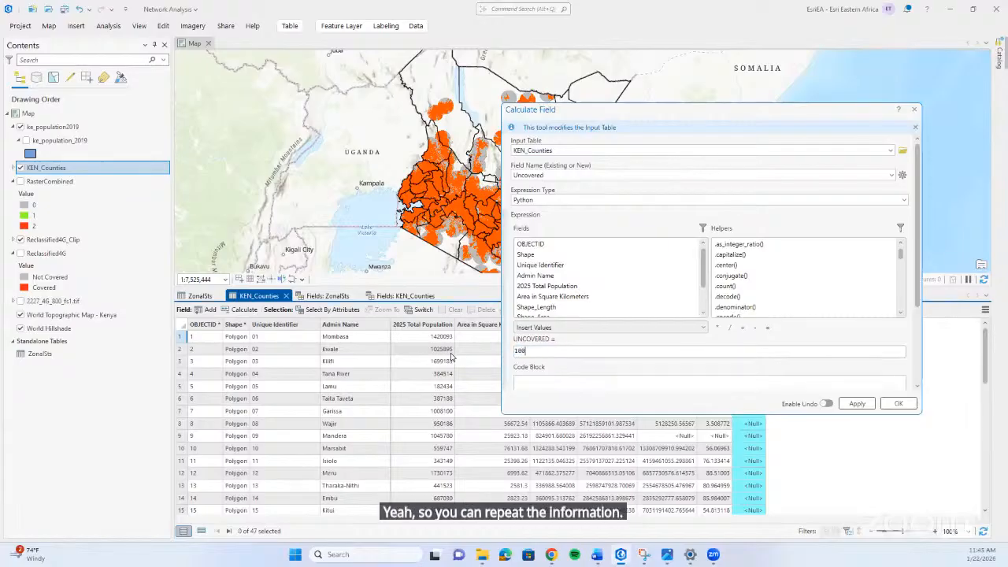
{"action": "type", "text": "00"}
{"action": "left_click", "coordinate": [755, 329]}
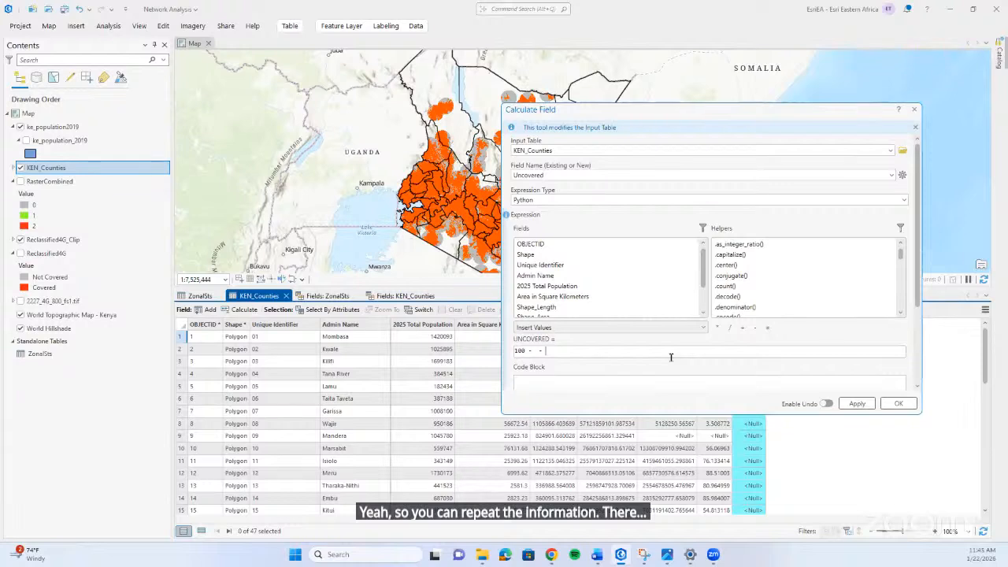
{"action": "key", "text": "BackSpace"}
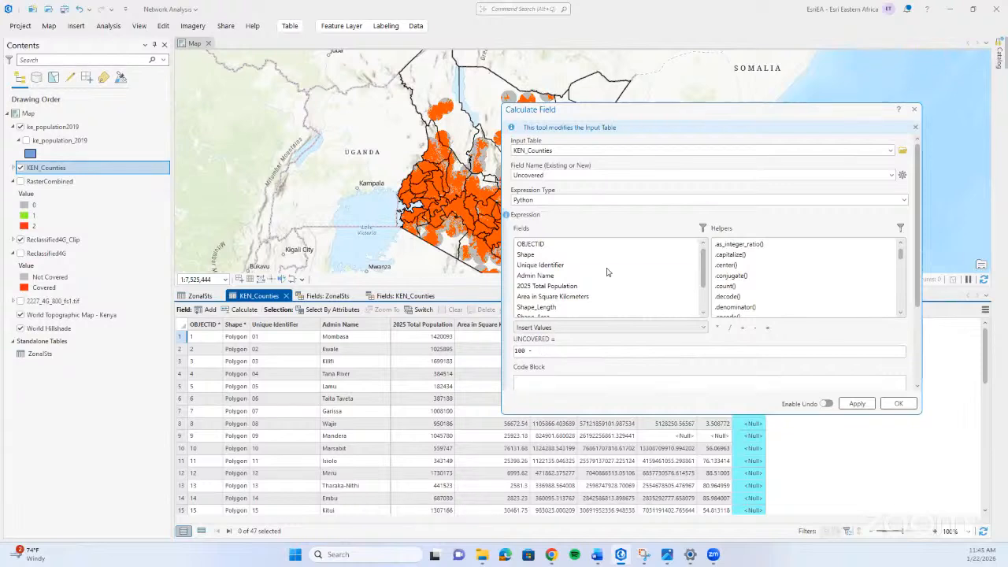
{"action": "scroll", "coordinate": [606, 275], "scroll_direction": "down", "scroll_amount": 2}
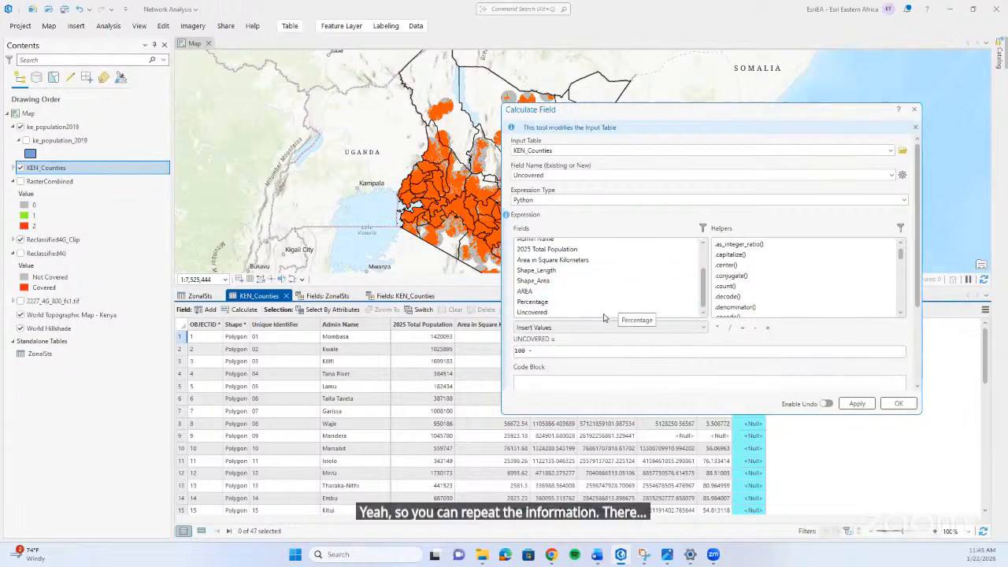
{"action": "left_click", "coordinate": [614, 303]}
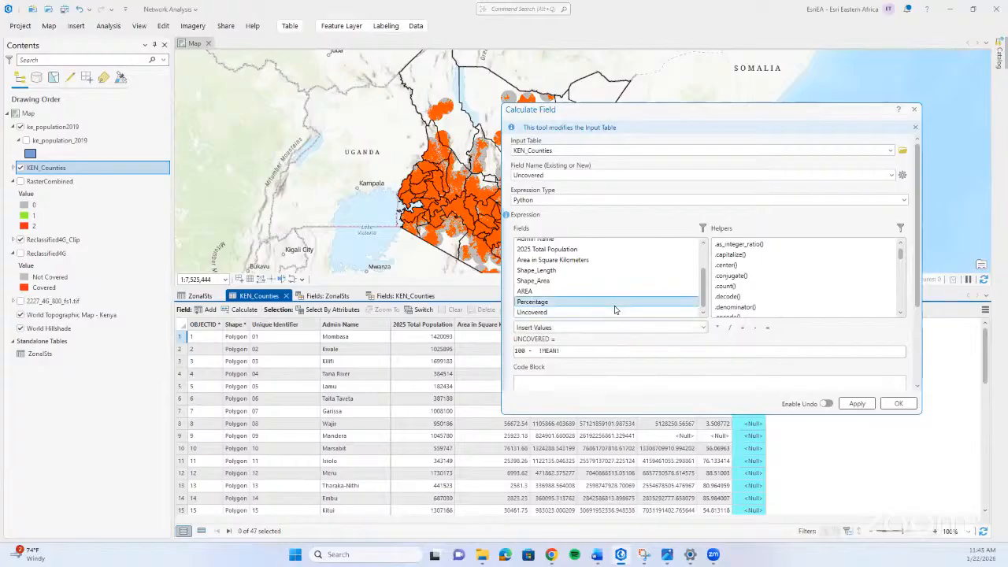
{"action": "left_click", "coordinate": [858, 405]}
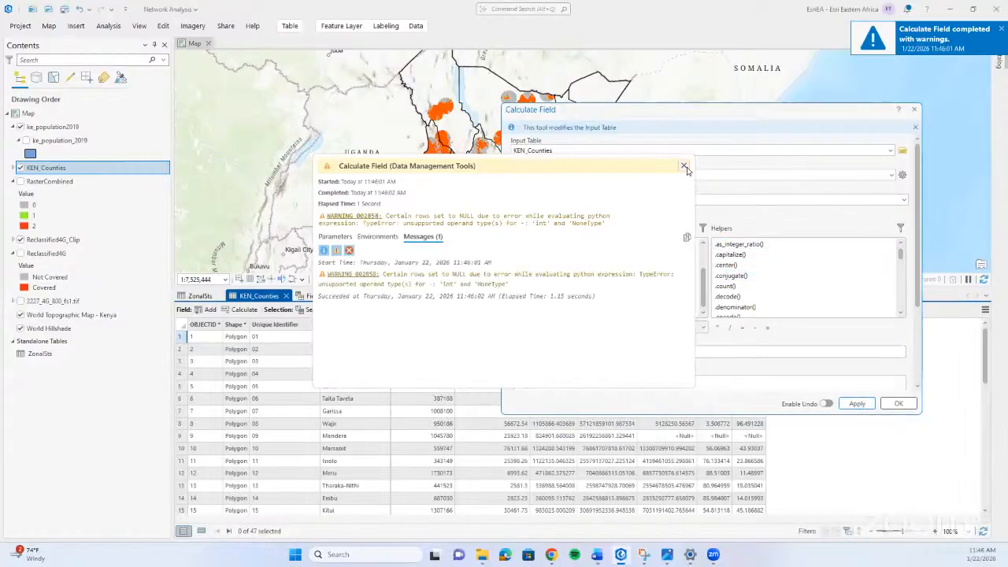
{"action": "left_click", "coordinate": [684, 167]}
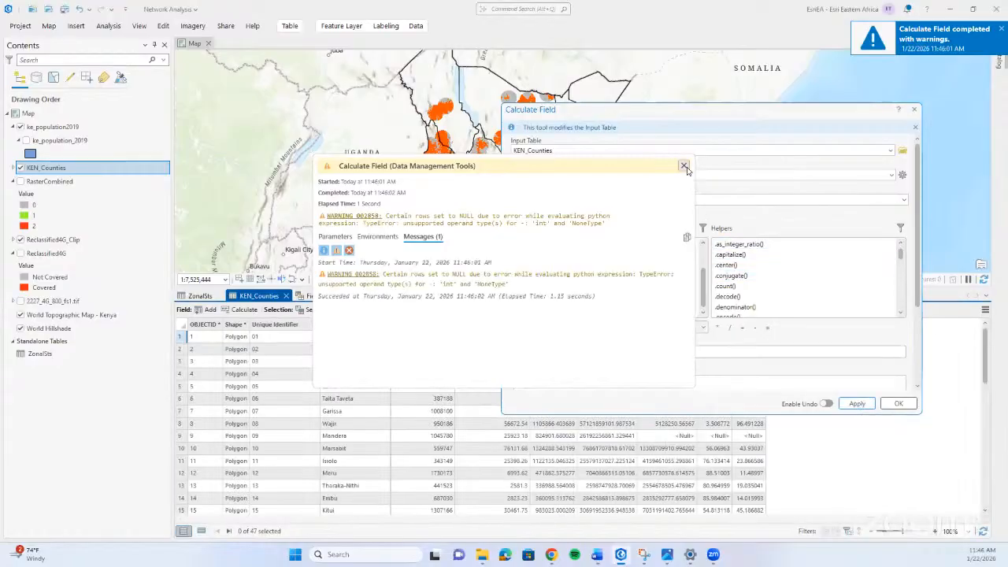
{"action": "left_click", "coordinate": [915, 110]}
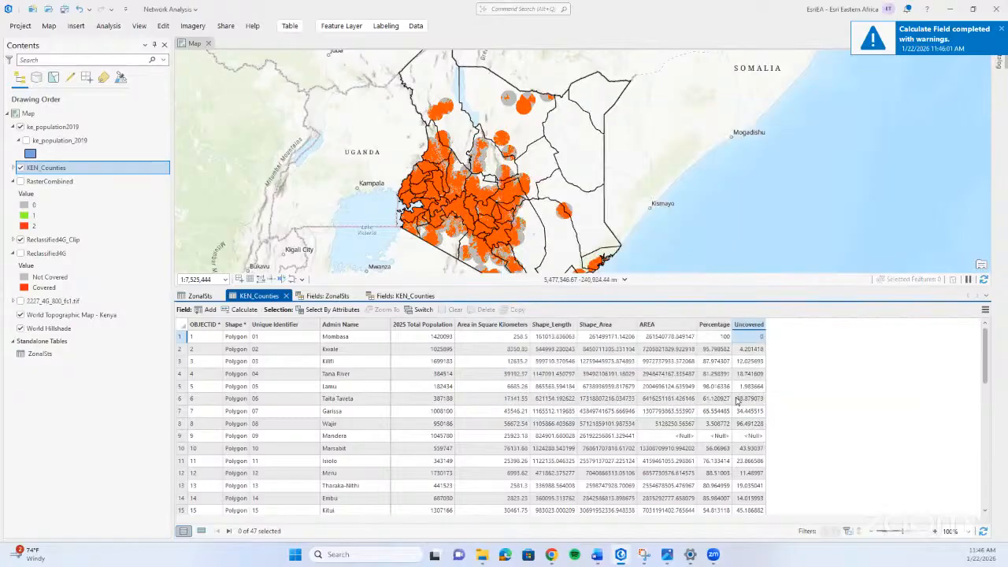
Check the Uncovered values in the KEN_Counties table, and close the open field views and attribute tables.
{"action": "scroll", "coordinate": [705, 401], "scroll_direction": "down", "scroll_amount": 8}
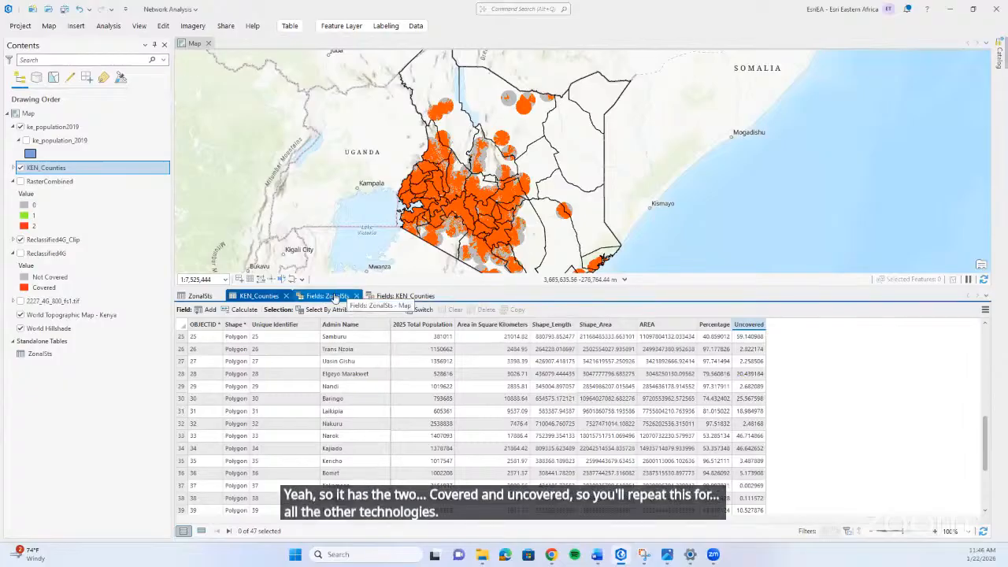
{"action": "left_click", "coordinate": [361, 297]}
{"action": "left_click", "coordinate": [357, 297]}
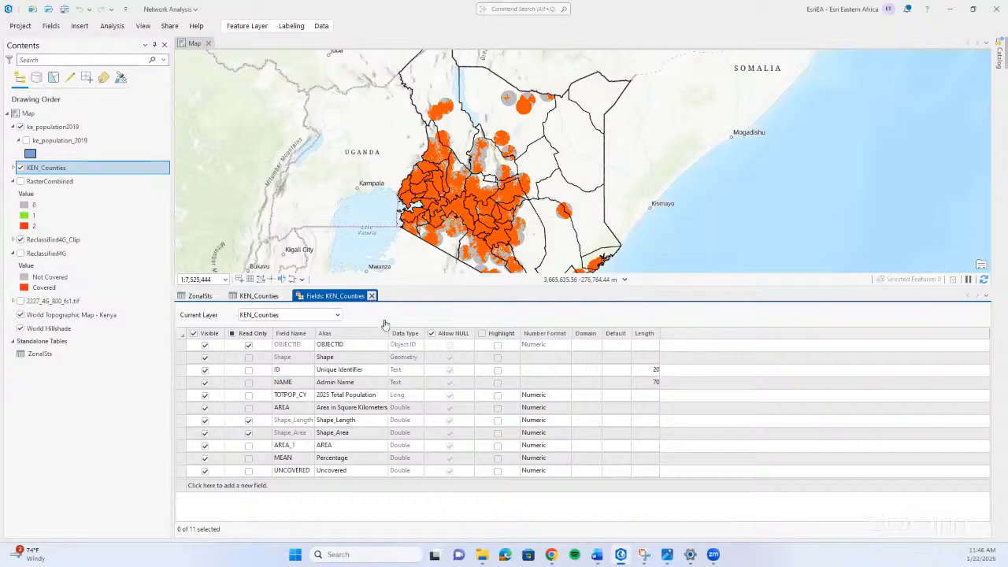
{"action": "left_click", "coordinate": [371, 296]}
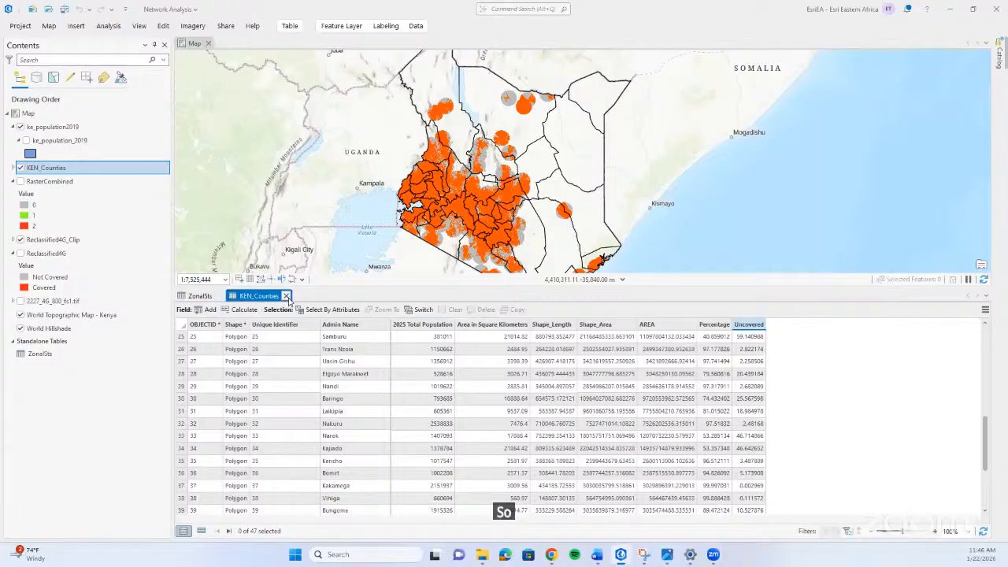
{"action": "left_click", "coordinate": [286, 295]}
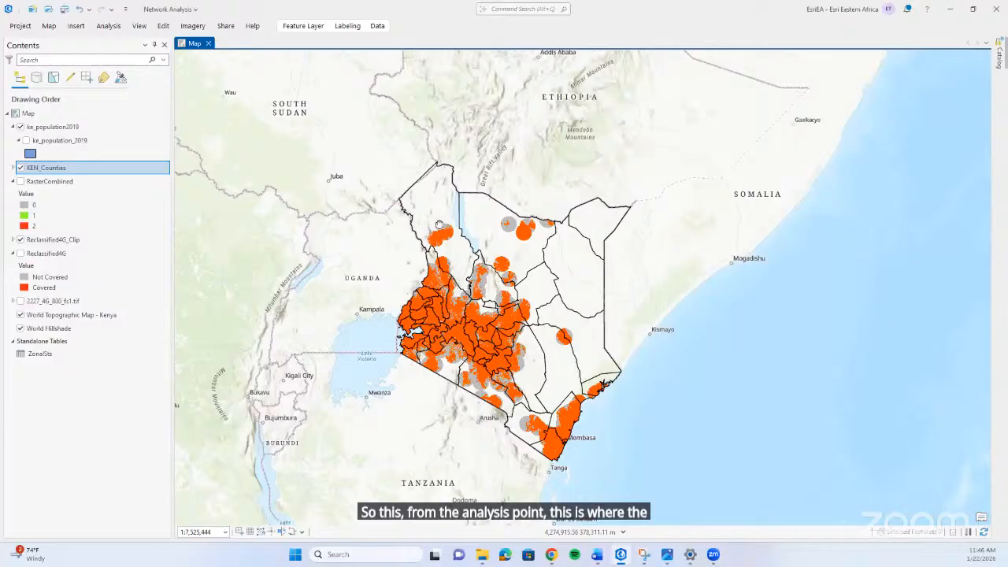
{"action": "left_click_drag", "start_coordinate": [531, 240], "coordinate": [425, 215]}
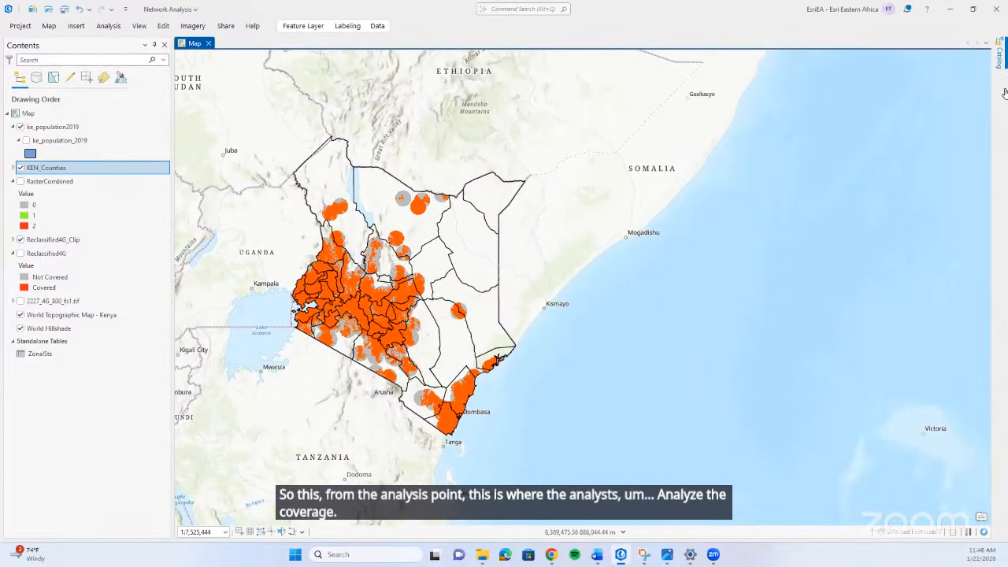
Open the Share As Web Layer settings for KEN_Counties and examine the layer type and sharing options.
{"action": "left_click", "coordinate": [999, 57]}
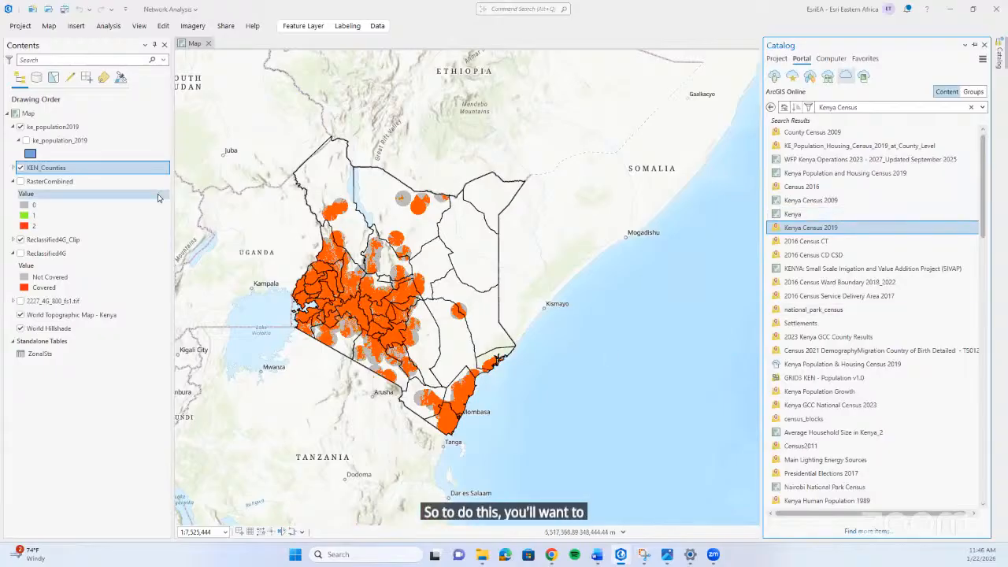
{"action": "left_click", "coordinate": [90, 169]}
{"action": "right_click", "coordinate": [91, 172]}
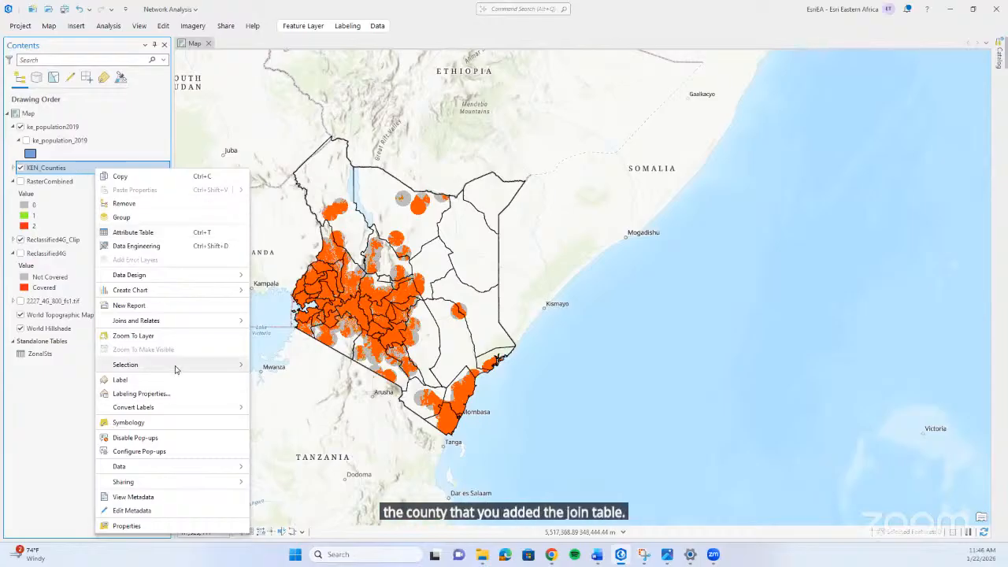
{"action": "mouse_move", "coordinate": [228, 484]}
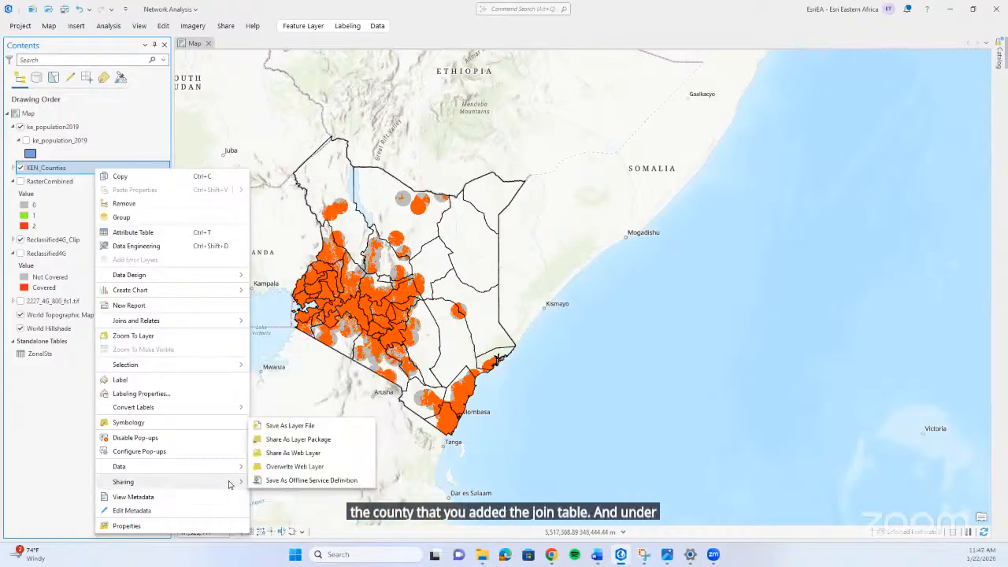
{"action": "left_click", "coordinate": [321, 453]}
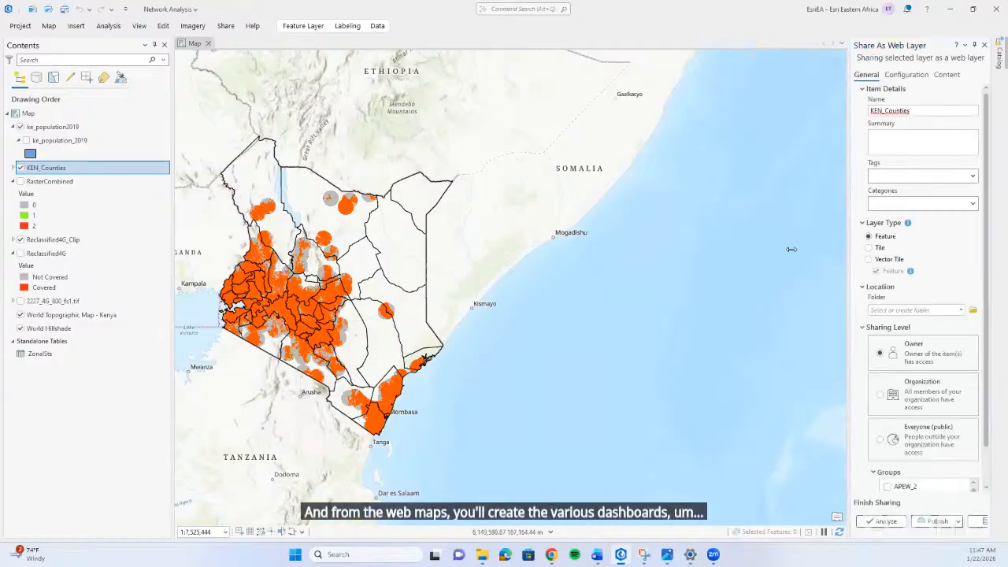
{"action": "left_click_drag", "start_coordinate": [791, 249], "coordinate": [737, 247]}
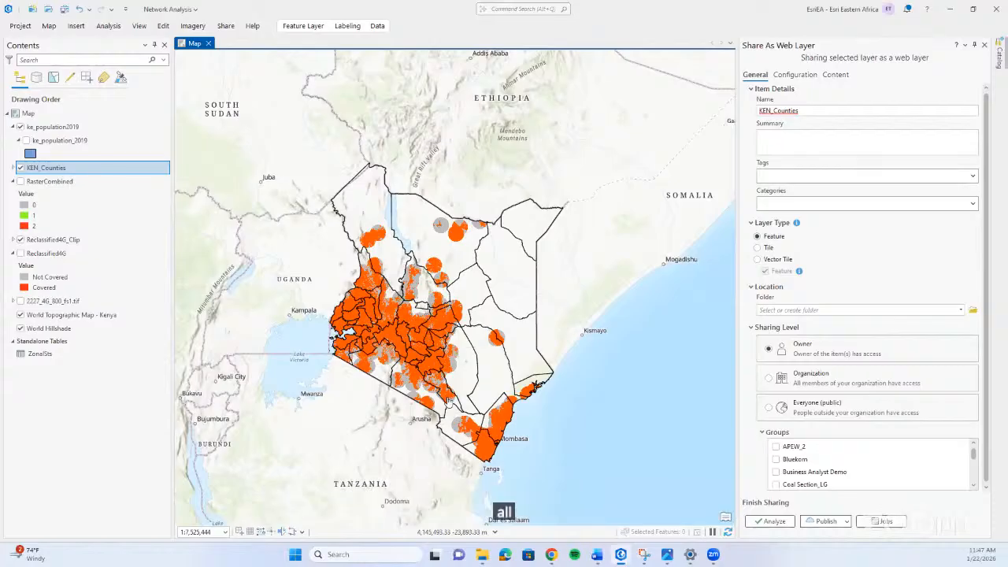
{"action": "mouse_move", "coordinate": [468, 351]}
{"action": "left_mouse_down"}
{"action": "mouse_move", "coordinate": [486, 328]}
{"action": "mouse_move", "coordinate": [475, 342]}
{"action": "left_mouse_up"}
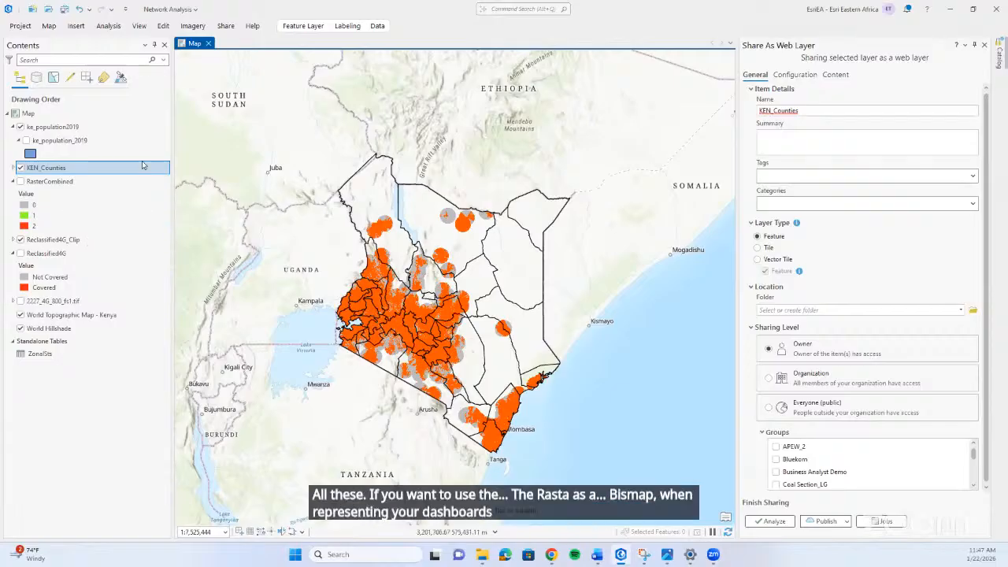
Open the Share As Web Layer settings for the Reclassified4G_Clip raster and set its layer type to Tile.
{"action": "left_click", "coordinate": [103, 241]}
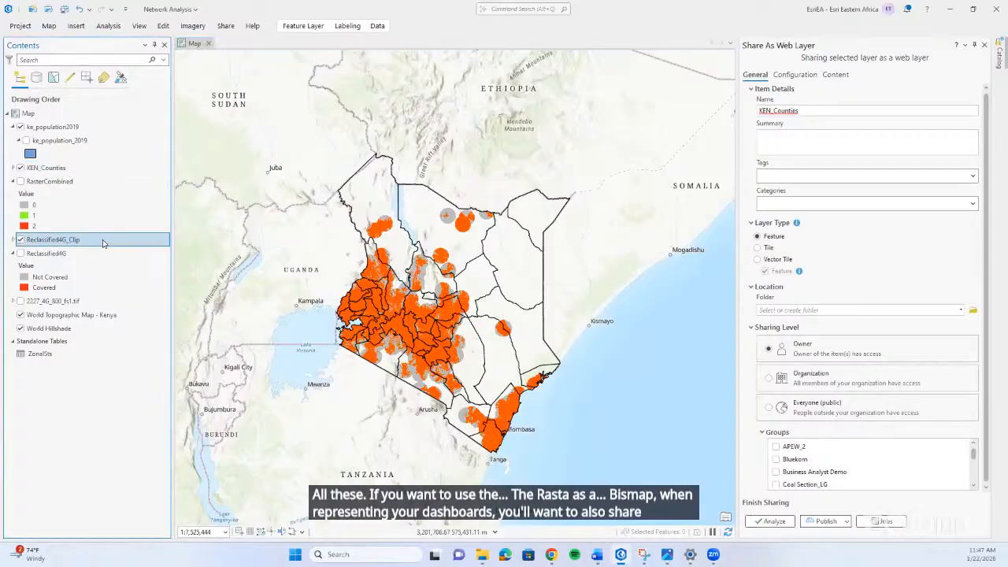
{"action": "right_click", "coordinate": [102, 243]}
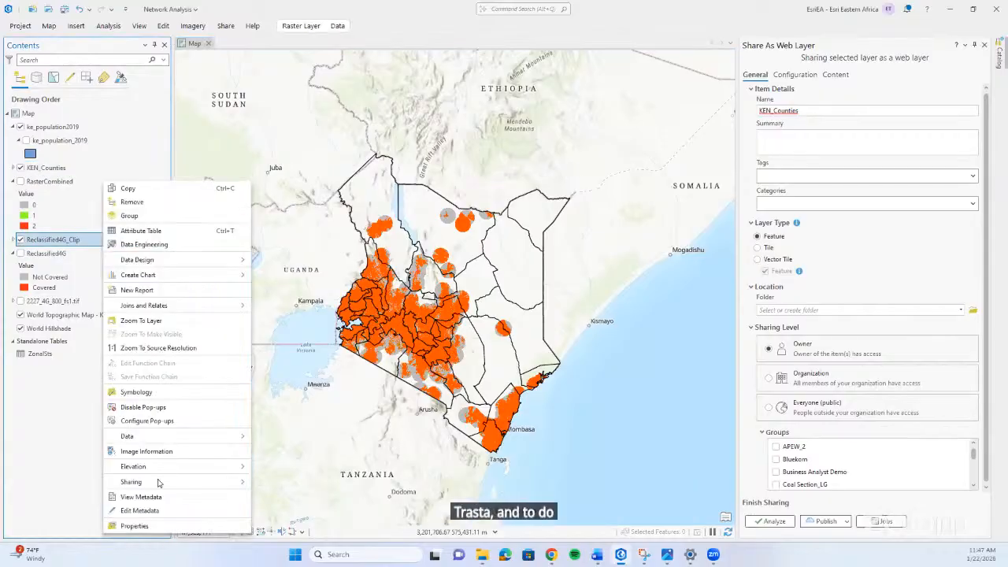
{"action": "mouse_move", "coordinate": [159, 482]}
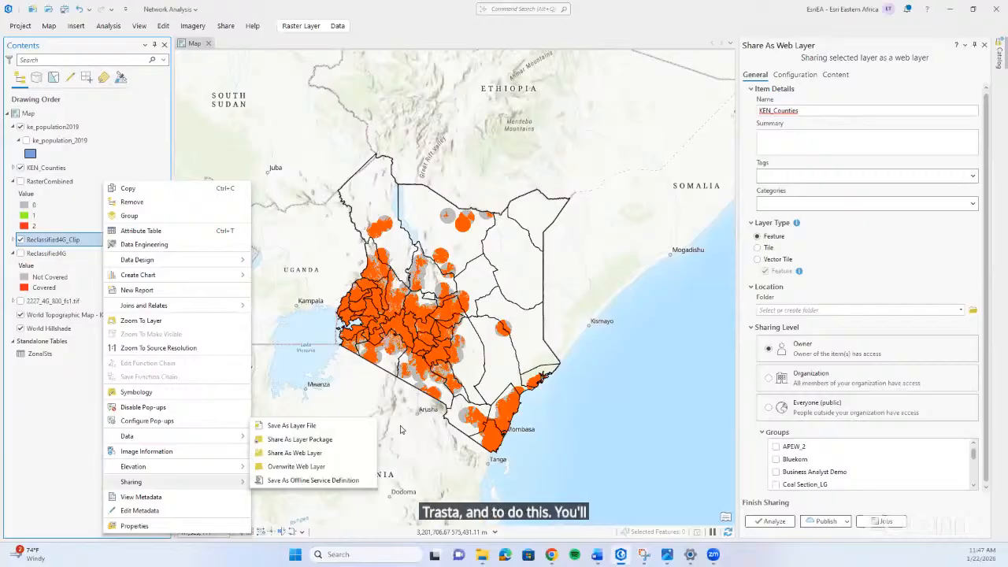
{"action": "left_click", "coordinate": [341, 453]}
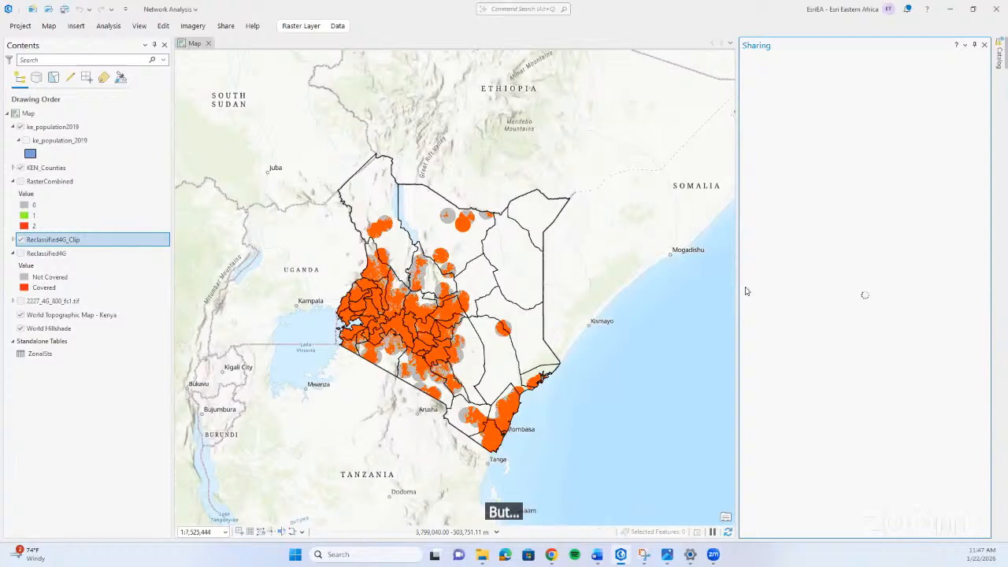
{"action": "left_click_drag", "start_coordinate": [689, 290], "coordinate": [657, 299]}
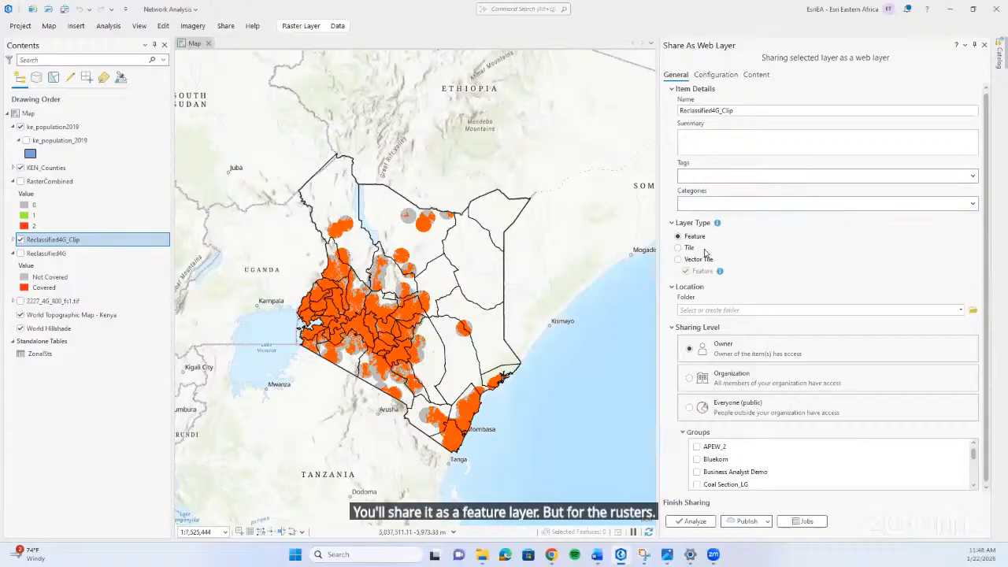
{"action": "left_click", "coordinate": [679, 248]}
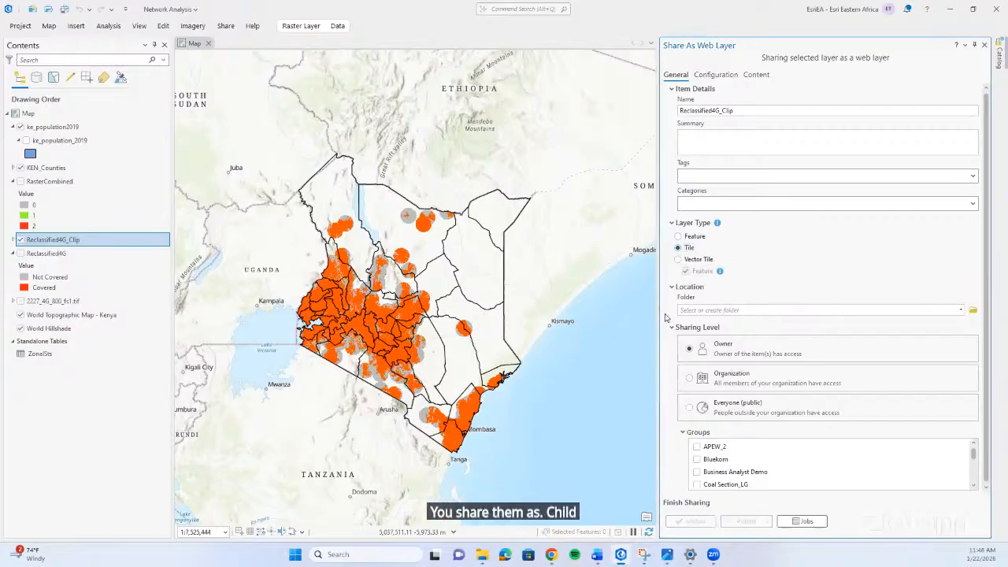
{"action": "left_click_drag", "start_coordinate": [655, 316], "coordinate": [611, 319]}
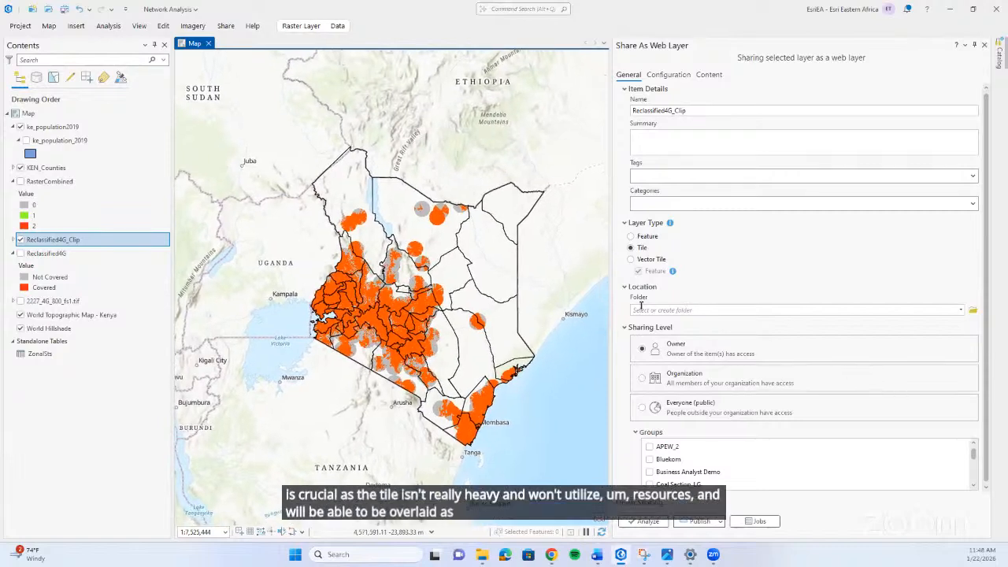
{"action": "left_click_drag", "start_coordinate": [613, 314], "coordinate": [676, 318]}
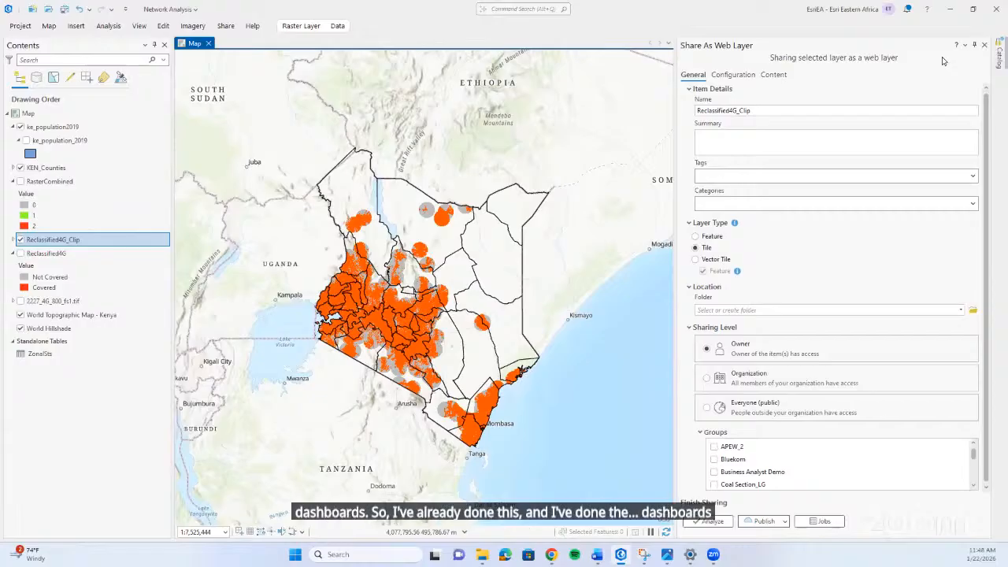
Switch to the Network Analysis Dashboard in the browser and filter it by Mombasa, Wajir, Meru and Kitui counties in turn.
{"action": "left_click", "coordinate": [950, 9]}
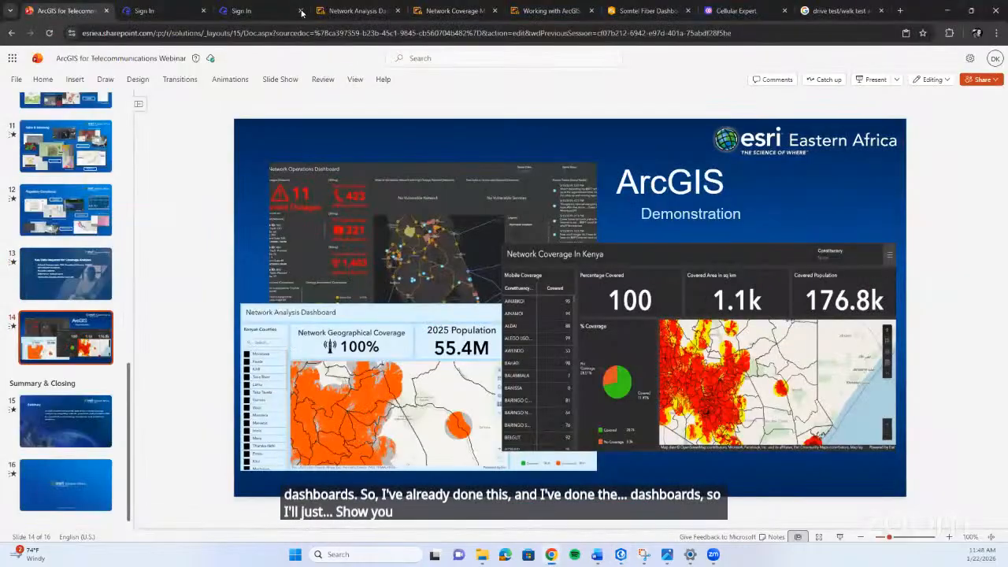
{"action": "left_click", "coordinate": [342, 12]}
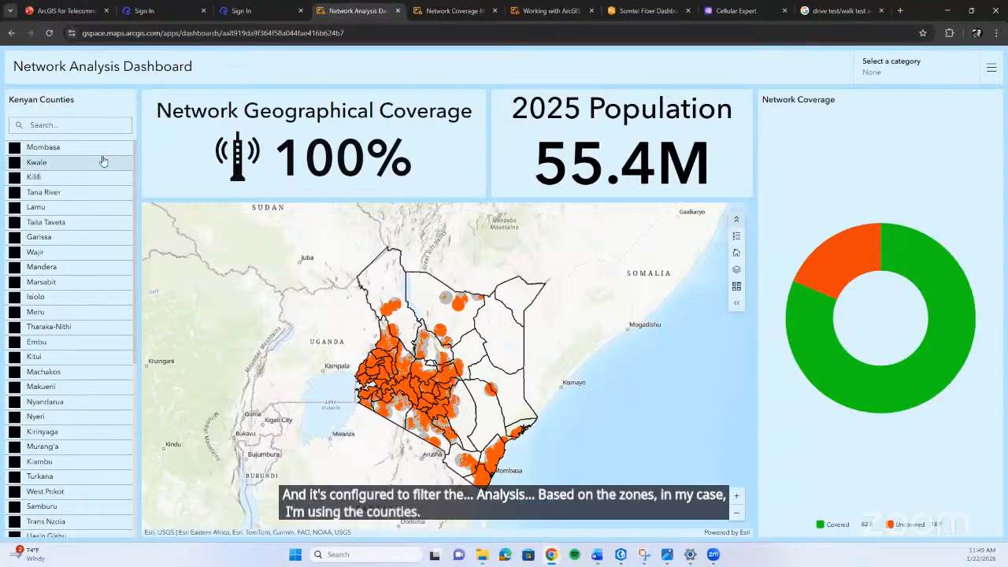
{"action": "left_click", "coordinate": [68, 148]}
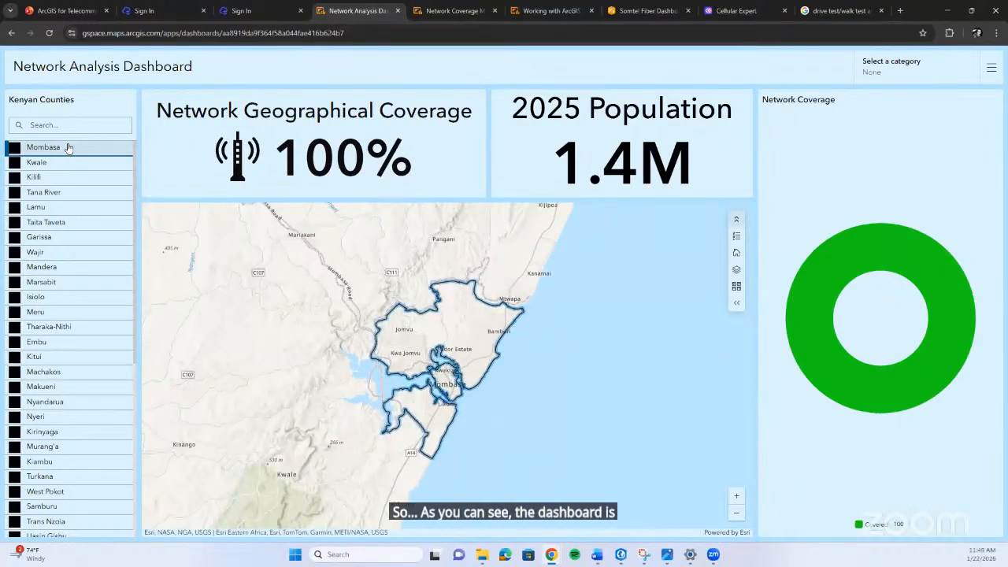
{"action": "left_click", "coordinate": [53, 257]}
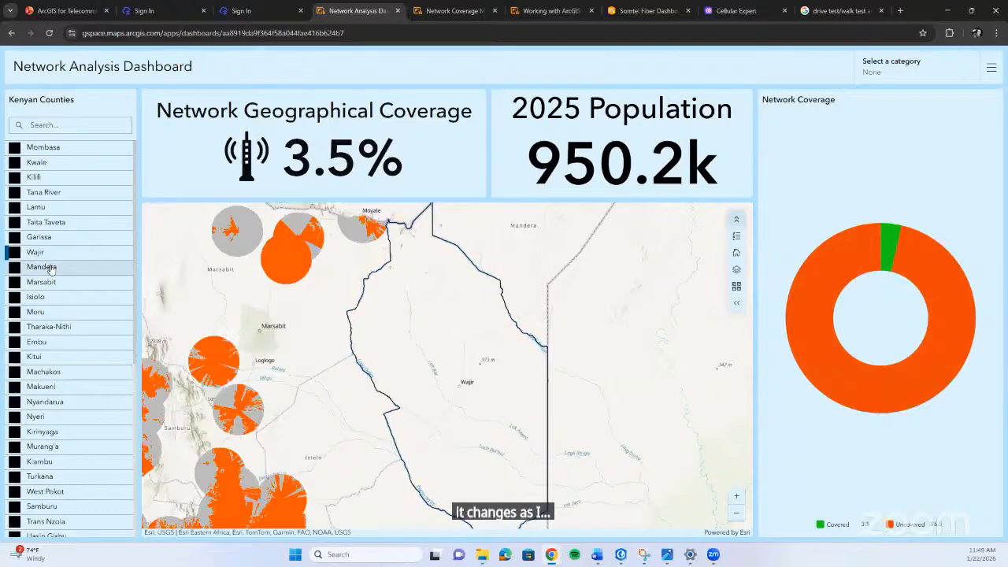
{"action": "left_click", "coordinate": [45, 311]}
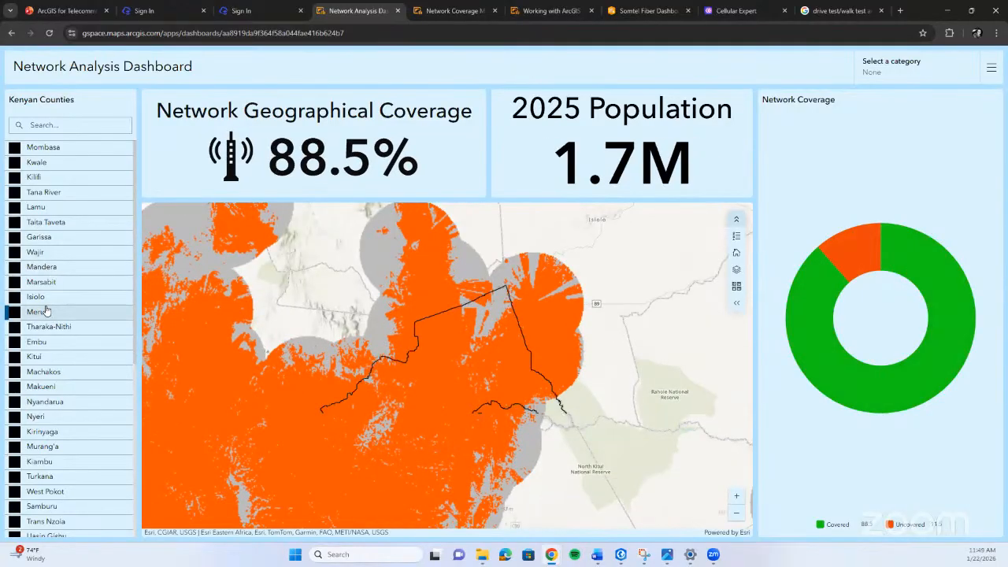
{"action": "left_click", "coordinate": [45, 355]}
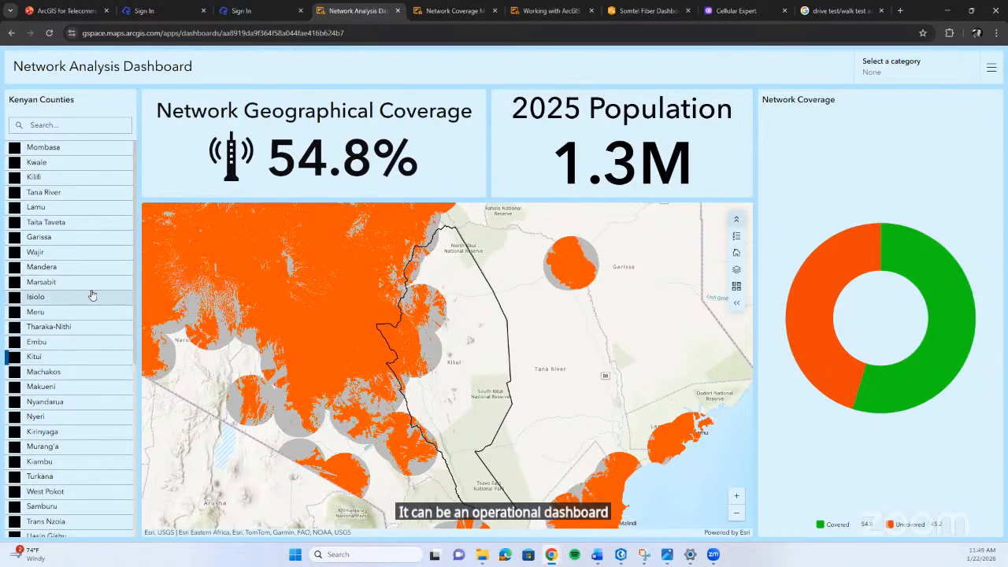
Compare the dashboard's coverage and population figures for Makueni, Kirinyaga, West Pokot and Elgeyo Marakwet counties.
{"action": "left_click", "coordinate": [61, 389]}
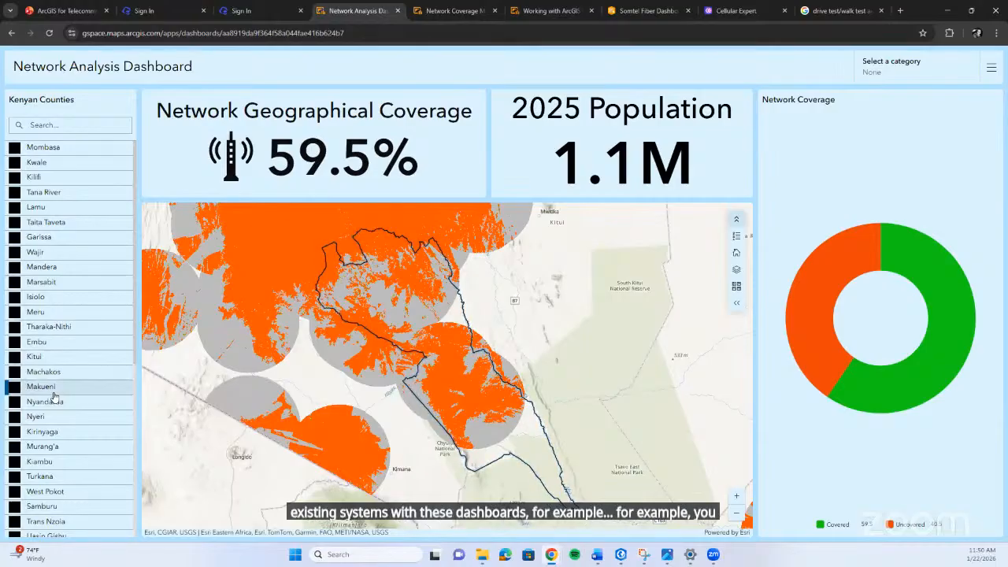
{"action": "scroll", "coordinate": [59, 390], "scroll_direction": "down", "scroll_amount": 3}
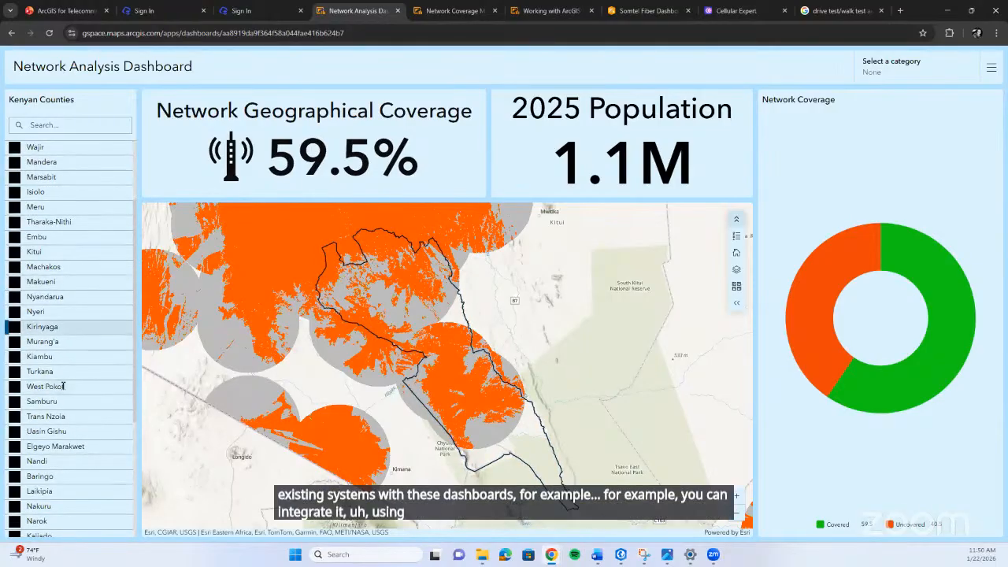
{"action": "left_click", "coordinate": [66, 326]}
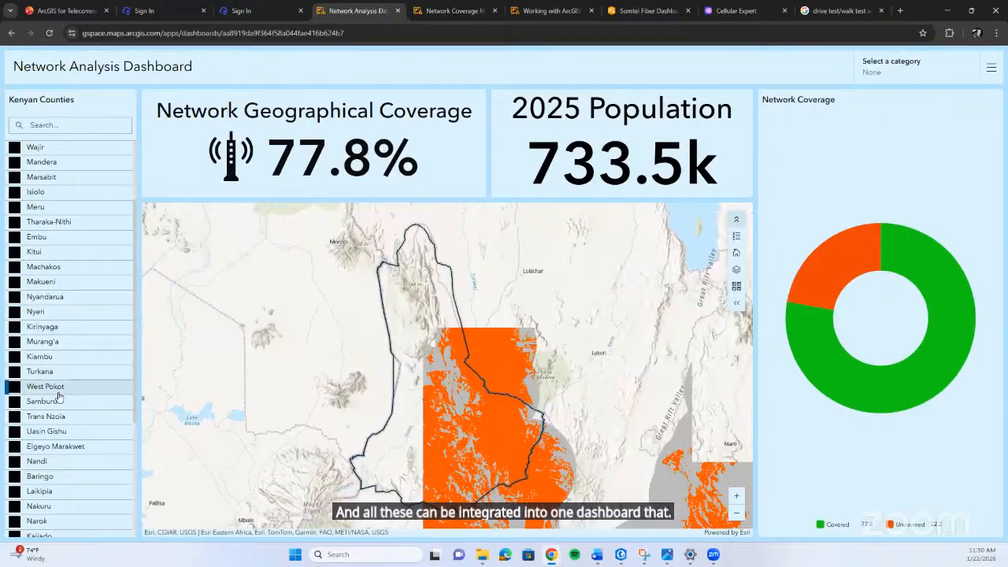
{"action": "scroll", "coordinate": [59, 397], "scroll_direction": "down", "scroll_amount": 1}
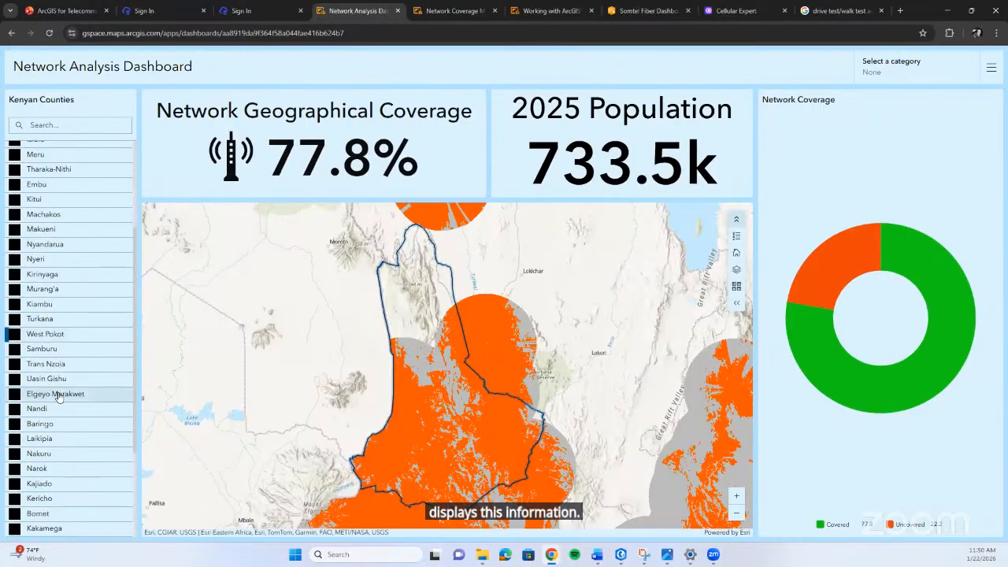
{"action": "left_click", "coordinate": [59, 396]}
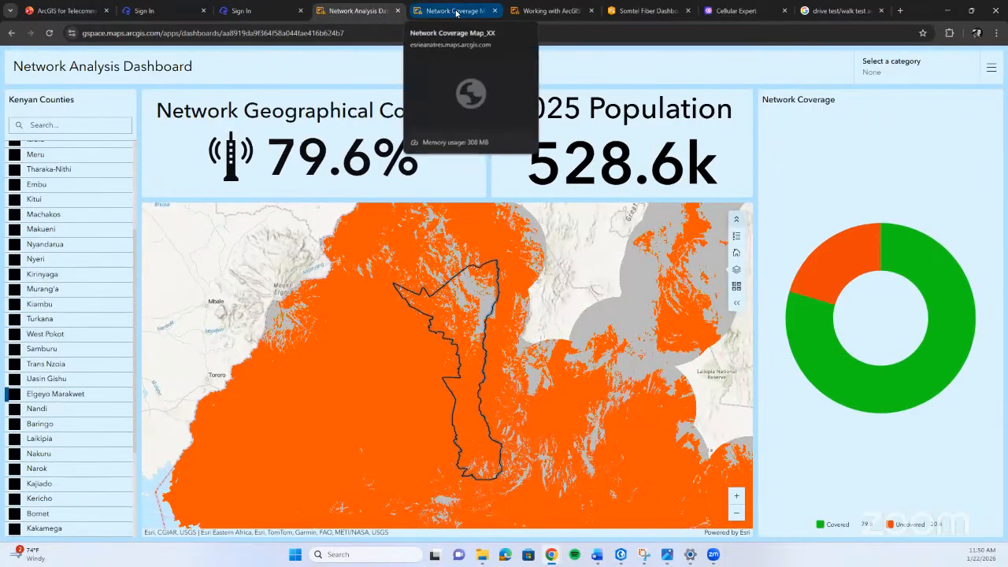
Open the Network Coverage Map_XX dashboard and narrow the displayed ranges of the green serial chart and the Population Serial Chart.
{"action": "left_click", "coordinate": [457, 12]}
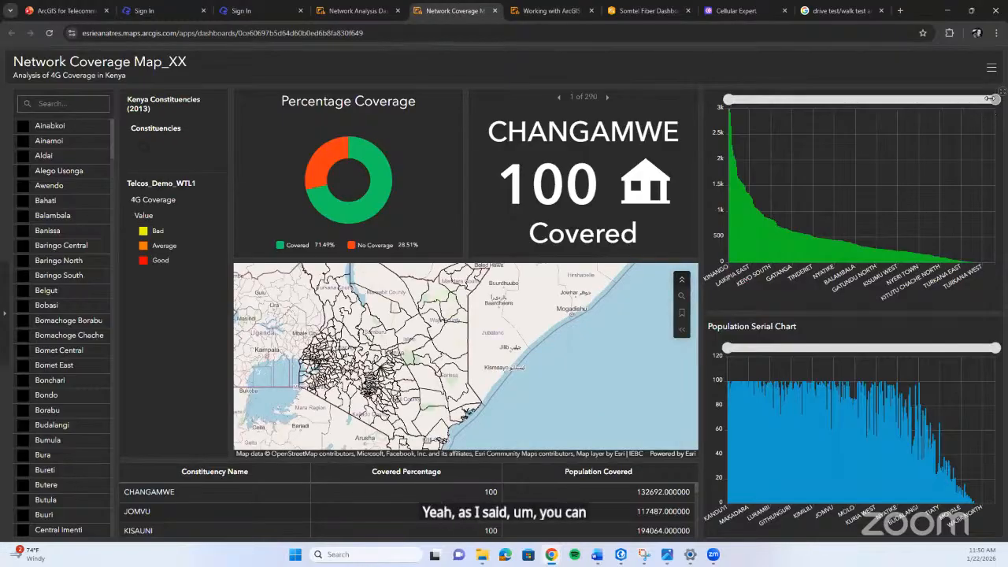
{"action": "left_click_drag", "start_coordinate": [985, 99], "coordinate": [817, 99]}
{"action": "left_click_drag", "start_coordinate": [795, 132], "coordinate": [964, 194]}
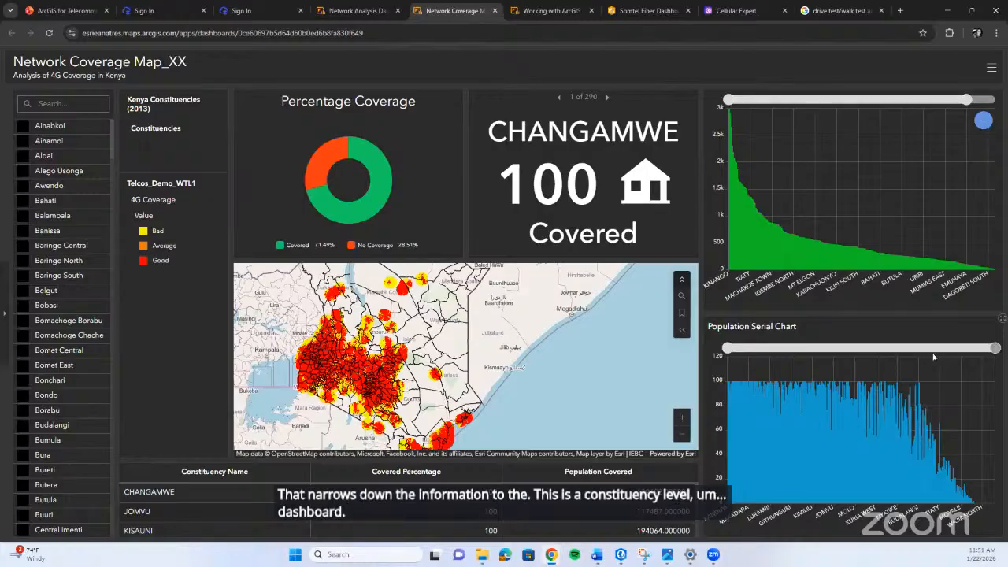
{"action": "left_click_drag", "start_coordinate": [933, 356], "coordinate": [814, 370]}
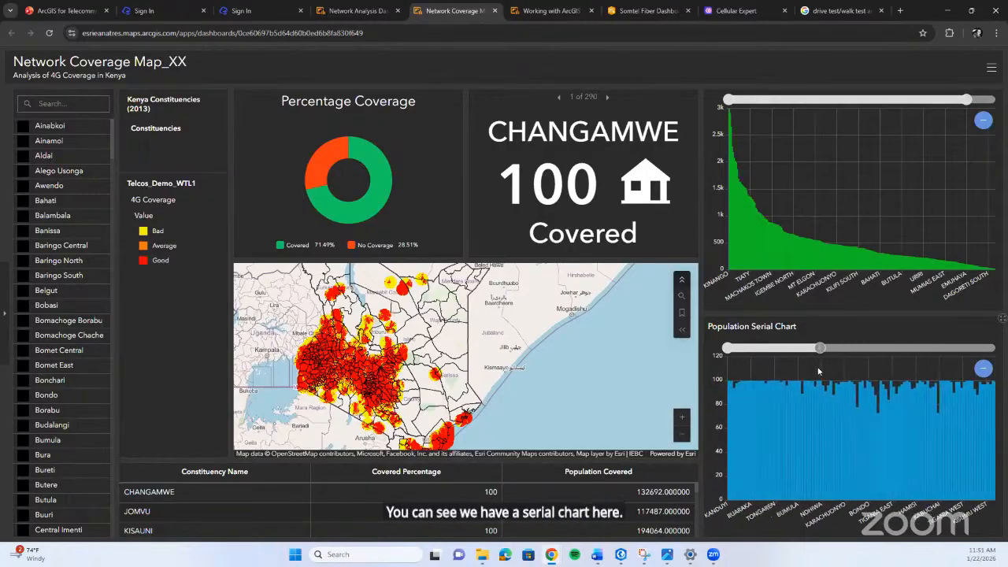
Filter the dashboard by the constituencies Bahati, Baringo Central, Bobasi, Bomachoge Chache and Bondo in turn to examine their coverage.
{"action": "left_click", "coordinate": [55, 206]}
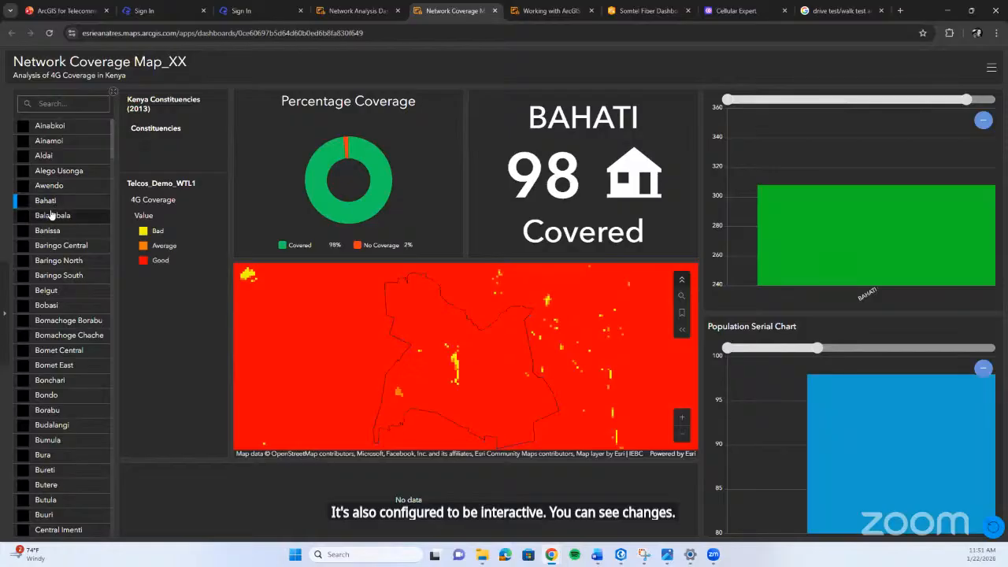
{"action": "left_click", "coordinate": [48, 251]}
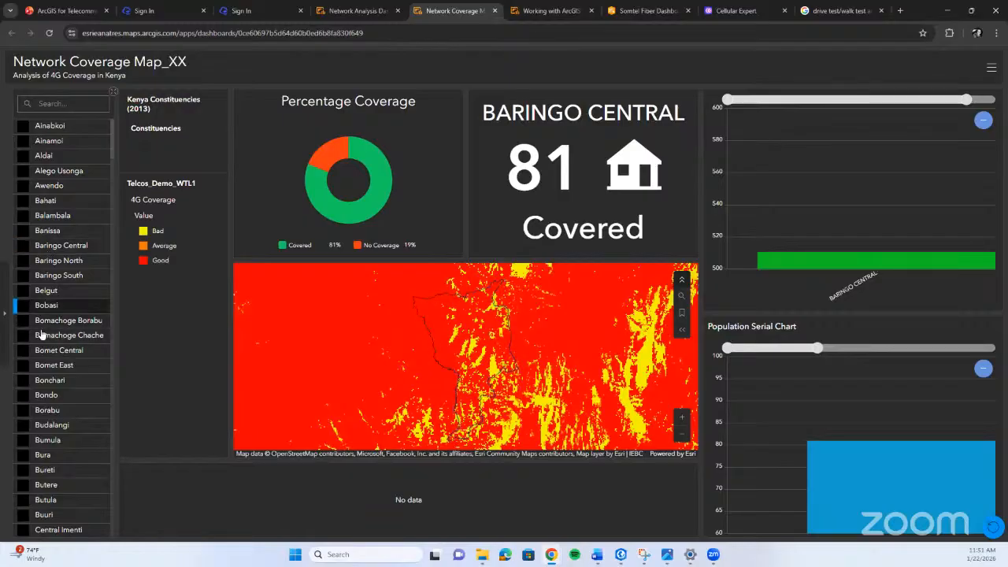
{"action": "left_click", "coordinate": [69, 306]}
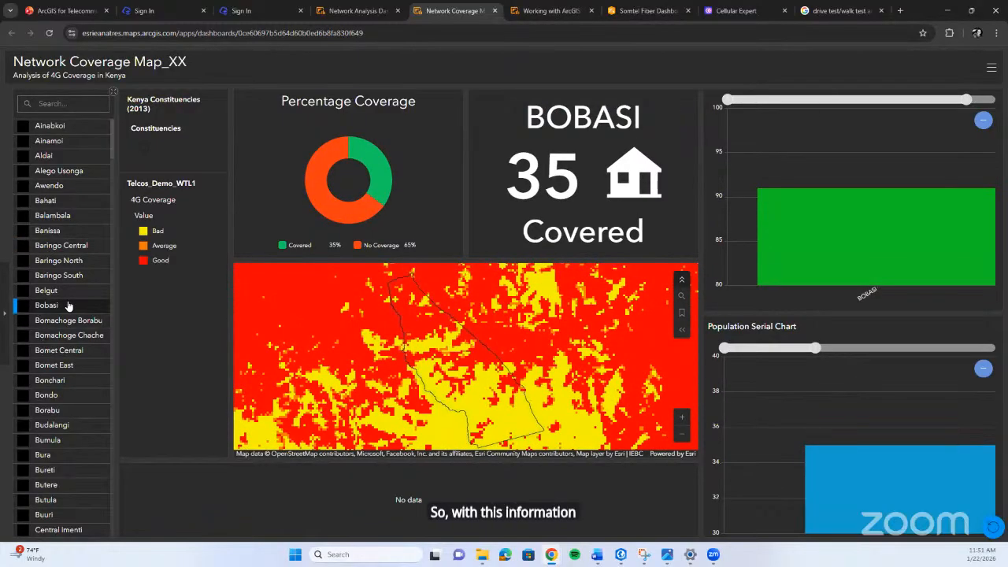
{"action": "left_click", "coordinate": [69, 336]}
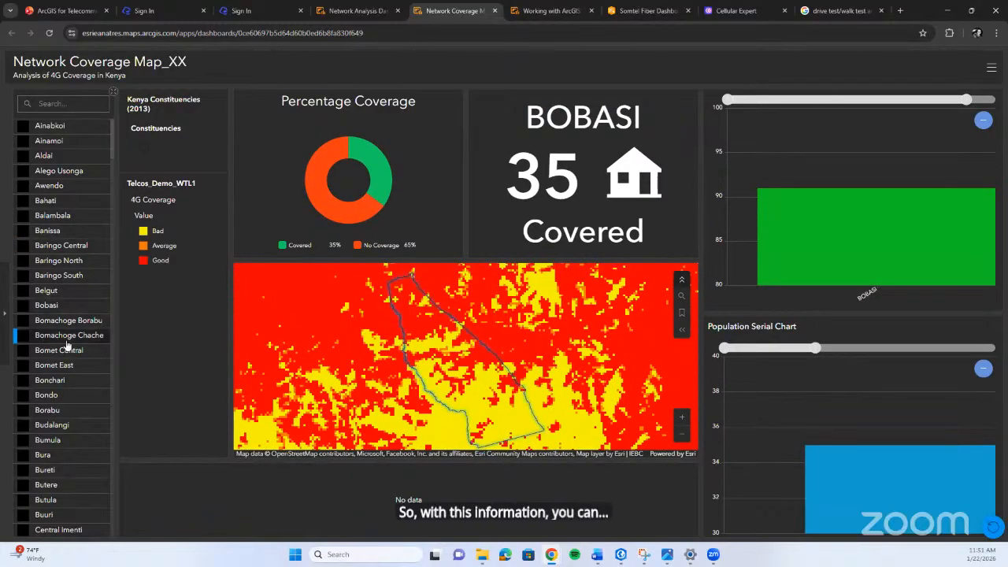
{"action": "left_click", "coordinate": [71, 400]}
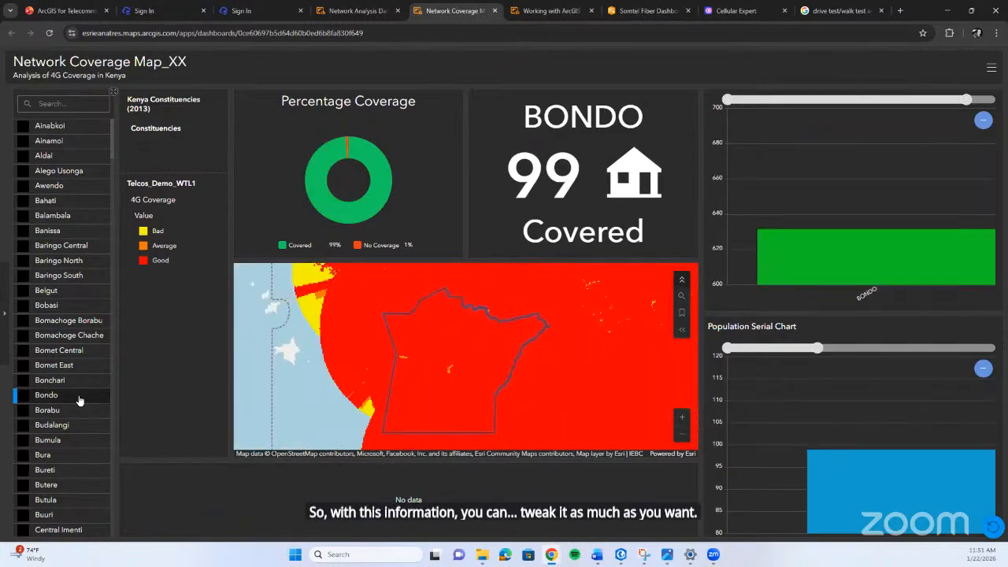
Open the Working with ArcGIS dashboard.
{"action": "left_click", "coordinate": [554, 11]}
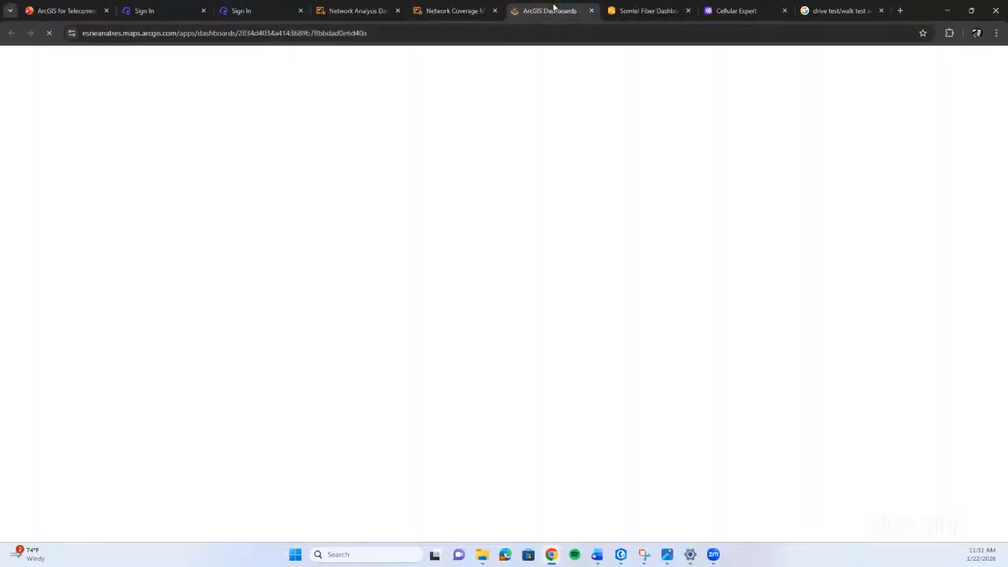